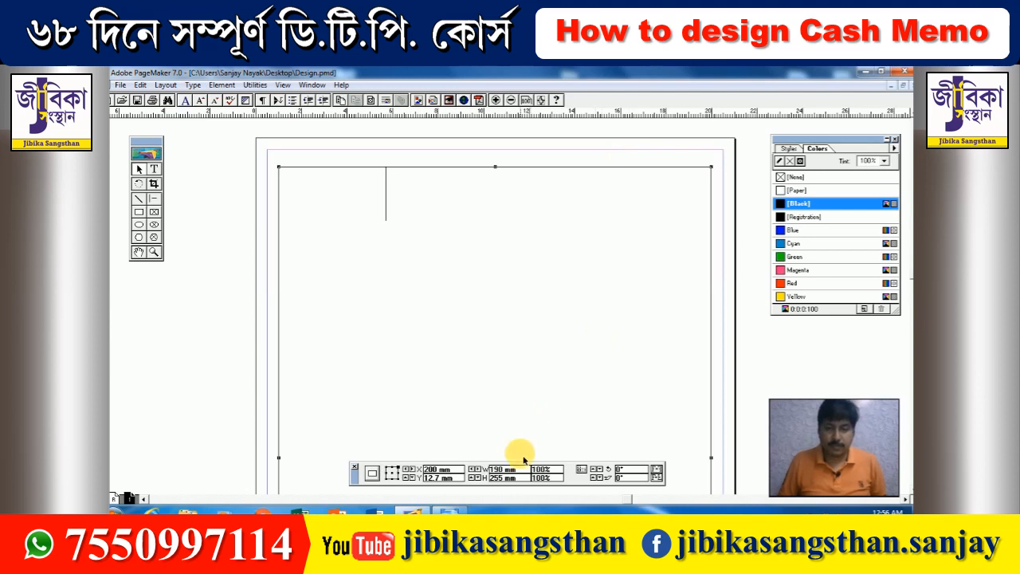
- Resize the new frame to 160 mm wide and 225 mm high in the Control palette
drag(523, 470, 433, 467)
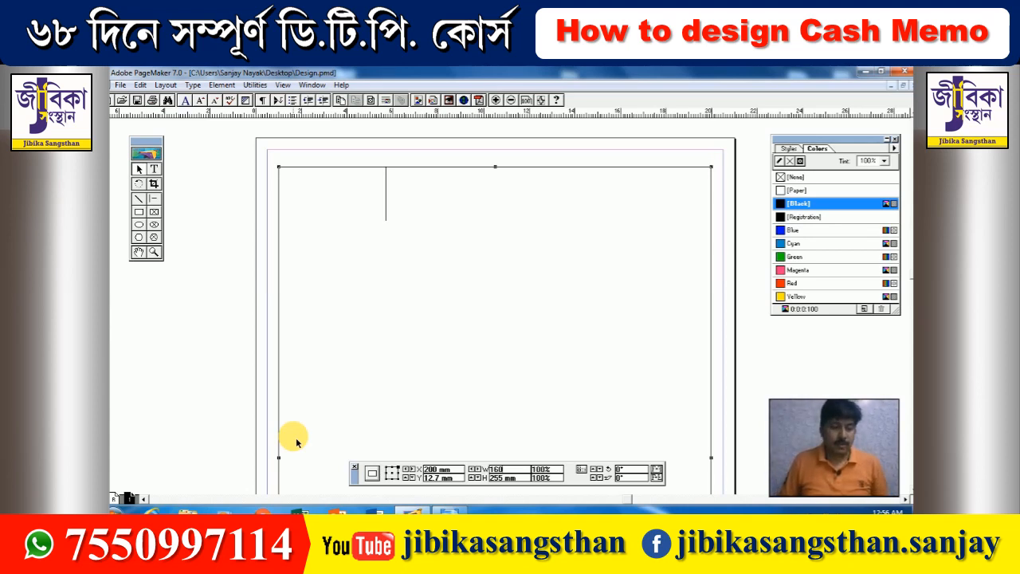
text(160)
key(Tab)
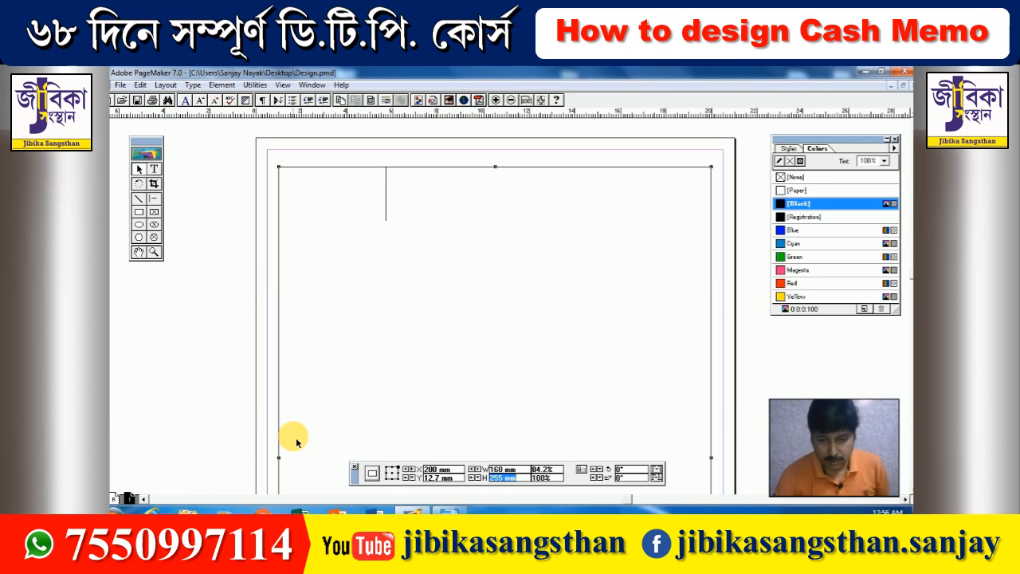
text(22)
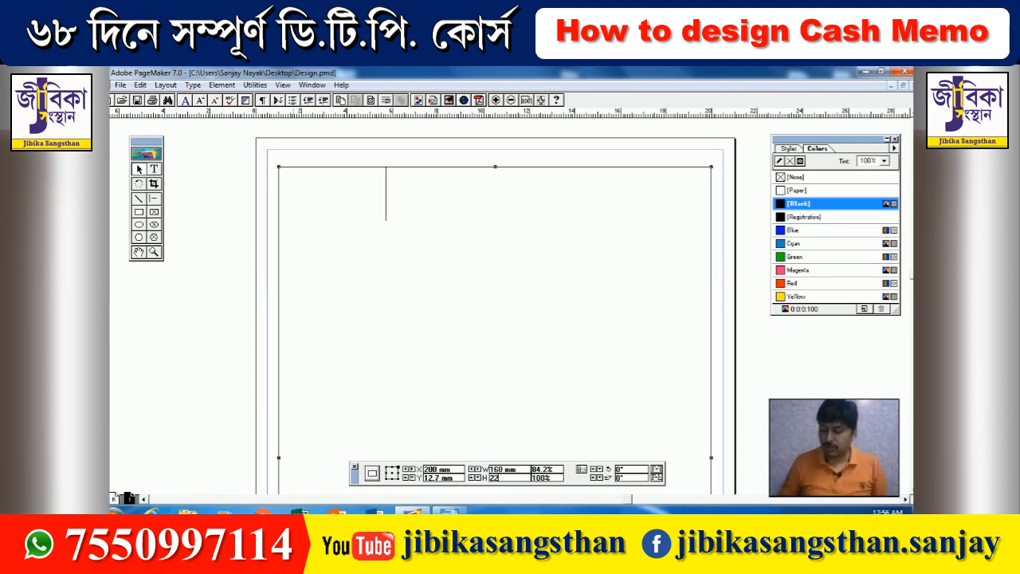
text(5)
key(Return)
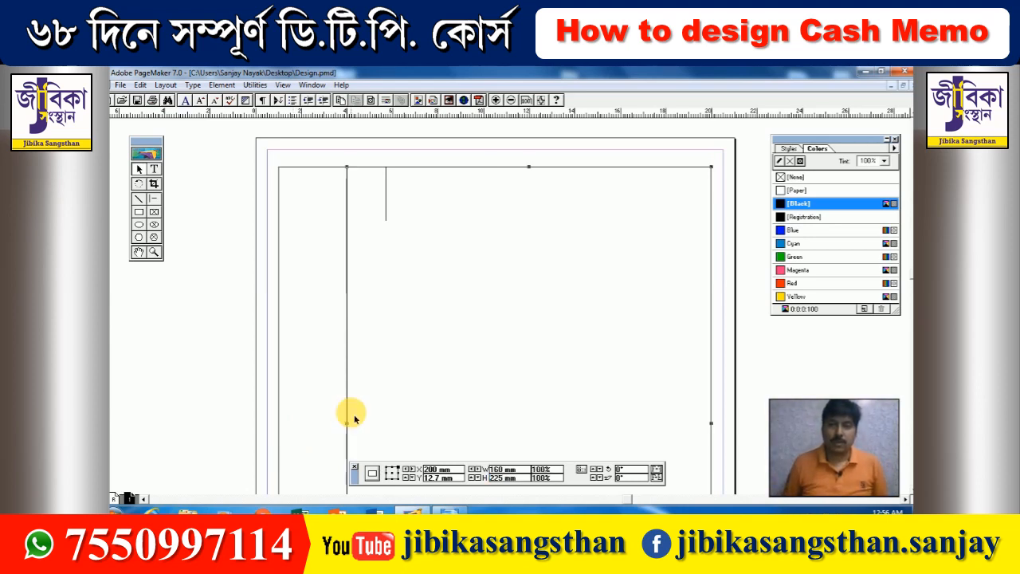
- Centre the smaller frame horizontally inside the outer box with Align Objects
key(Left)
key(Left)
key(Left)
key(Left)
key(Left)
key(Left)
key(Left)
key(Left)
key(Left)
key(Left)
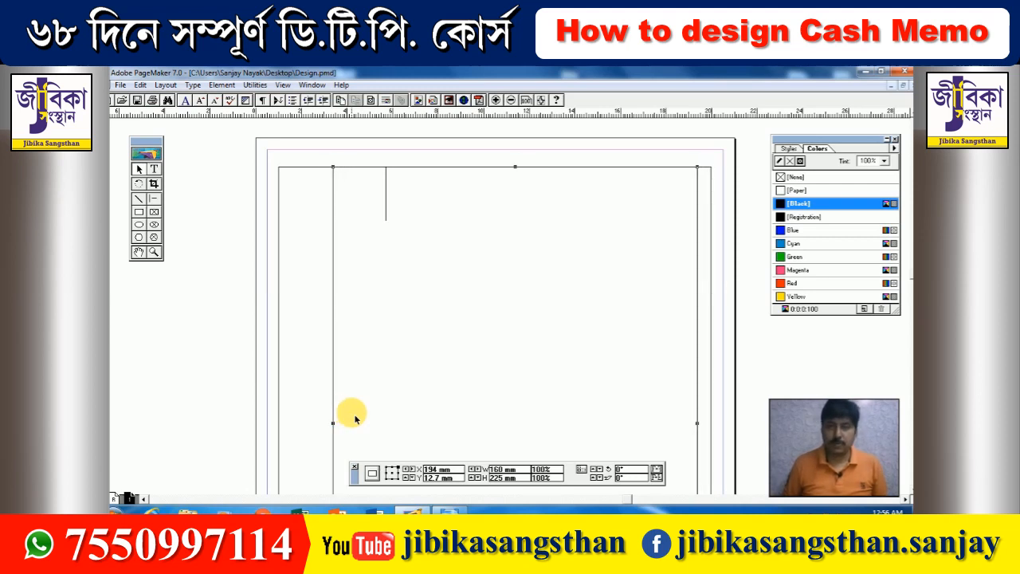
key(Left)
key(Left)
key(Left)
key(Left)
key(Left)
key(Left)
key(Left)
key(Left)
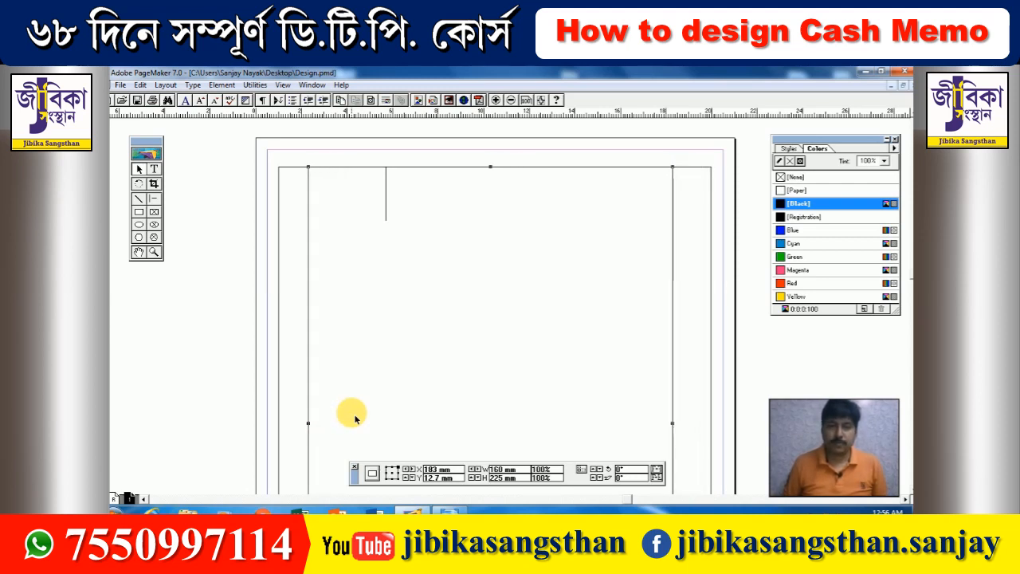
shift+click(281, 296)
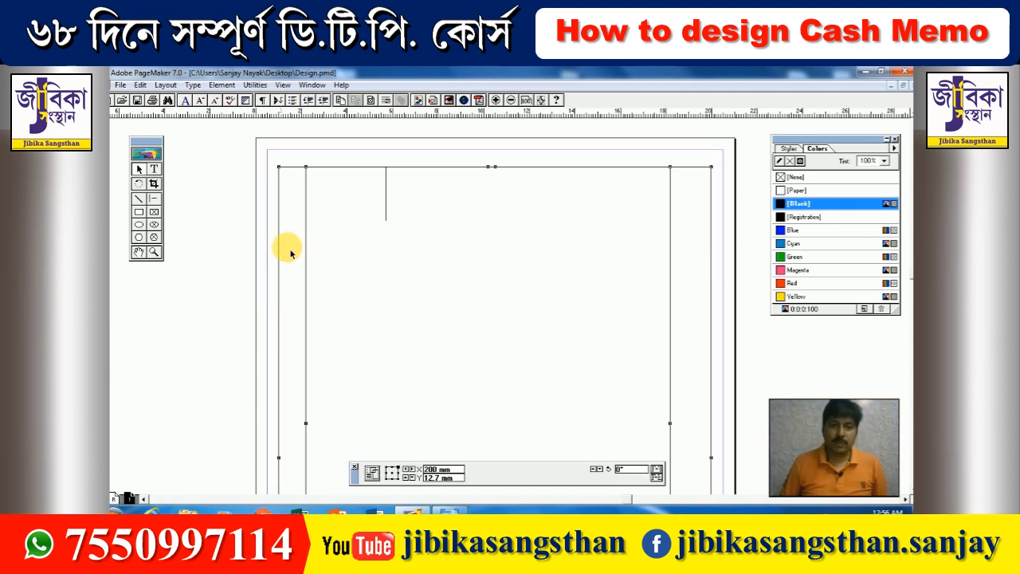
click(222, 85)
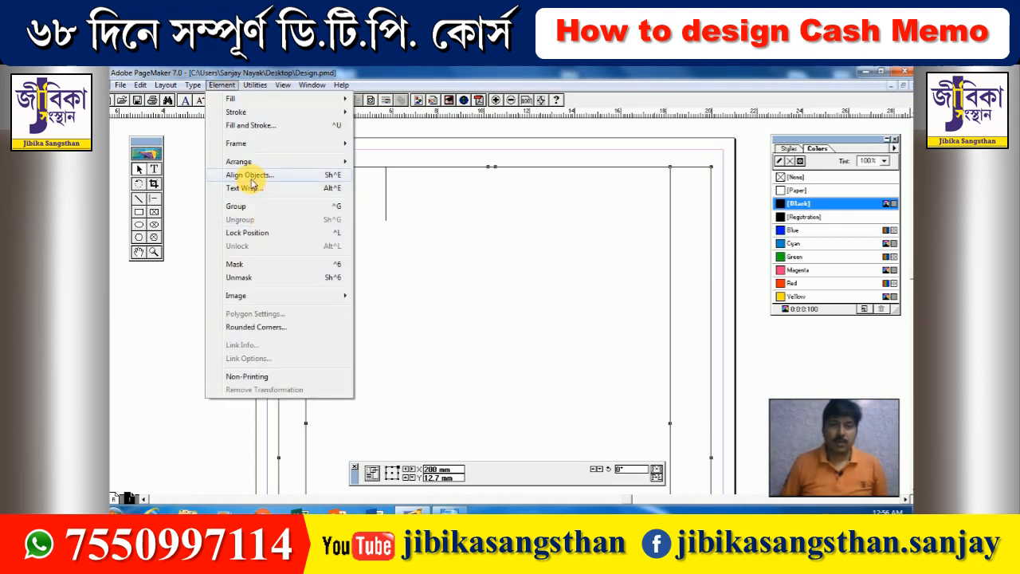
click(253, 175)
click(598, 358)
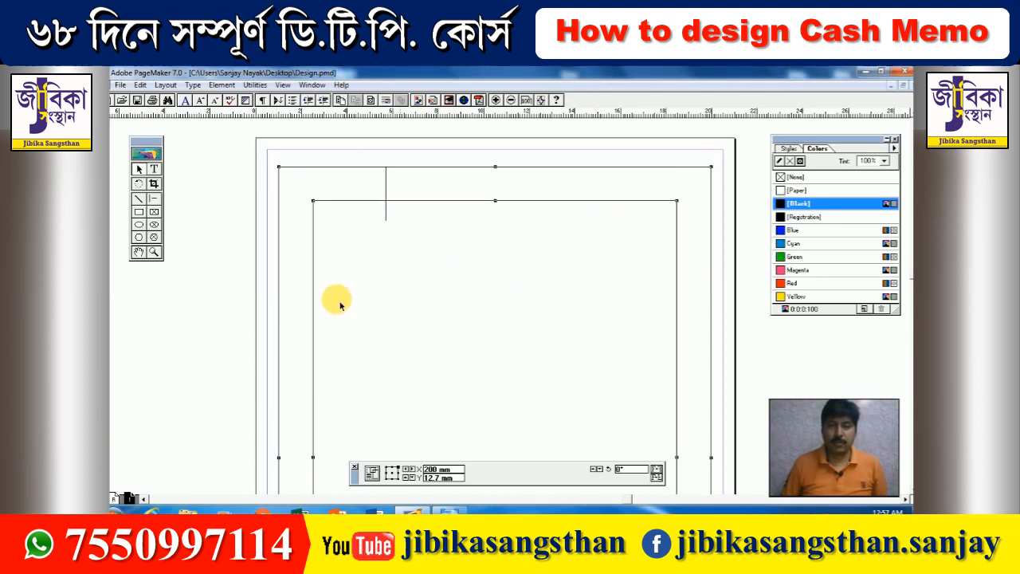
- Nudge the inner frame slightly downward
click(204, 298)
click(398, 202)
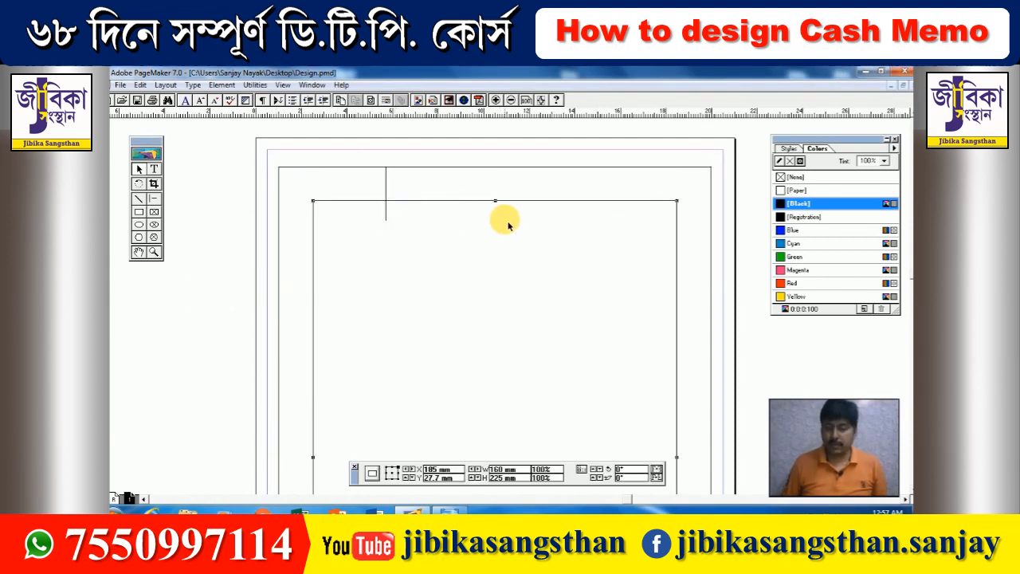
key(Down)
key(Down)
key(Down)
key(Down)
key(Down)
key(Down)
key(Down)
key(Down)
key(Down)
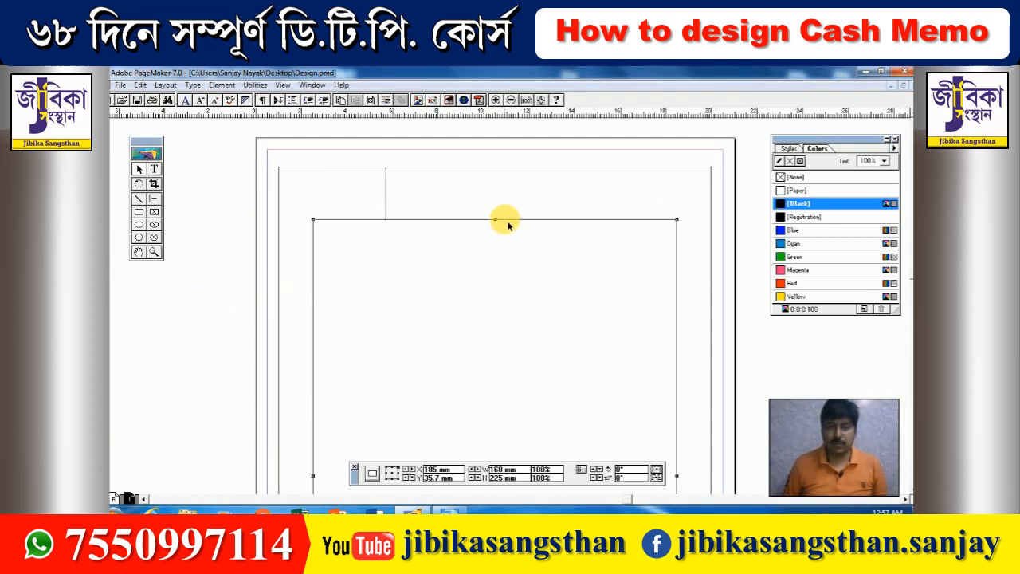
click(508, 224)
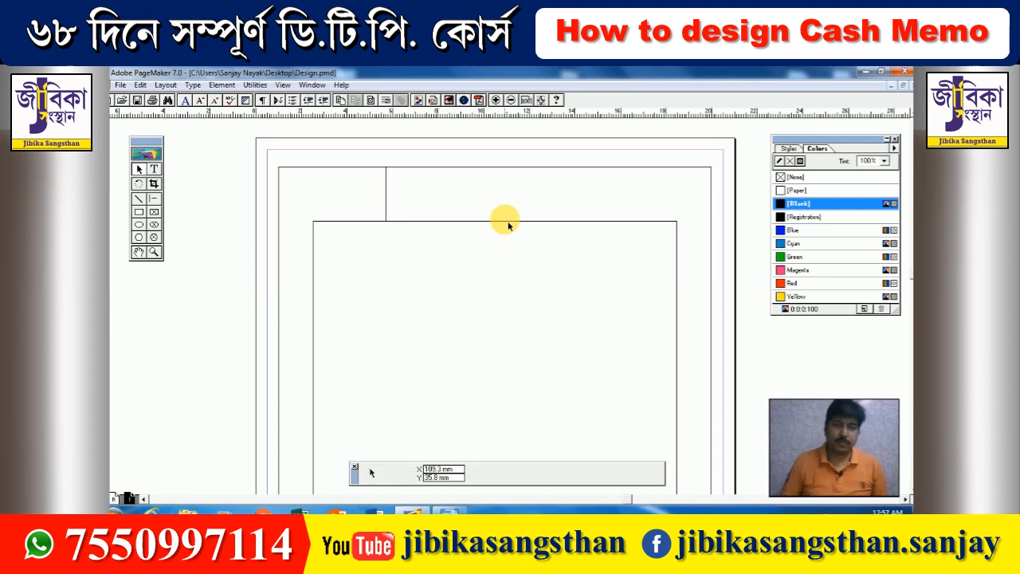
- Delete the short vertical line and draw a 189 mm horizontal line across the box
drag(508, 440, 472, 218)
drag(478, 377, 473, 191)
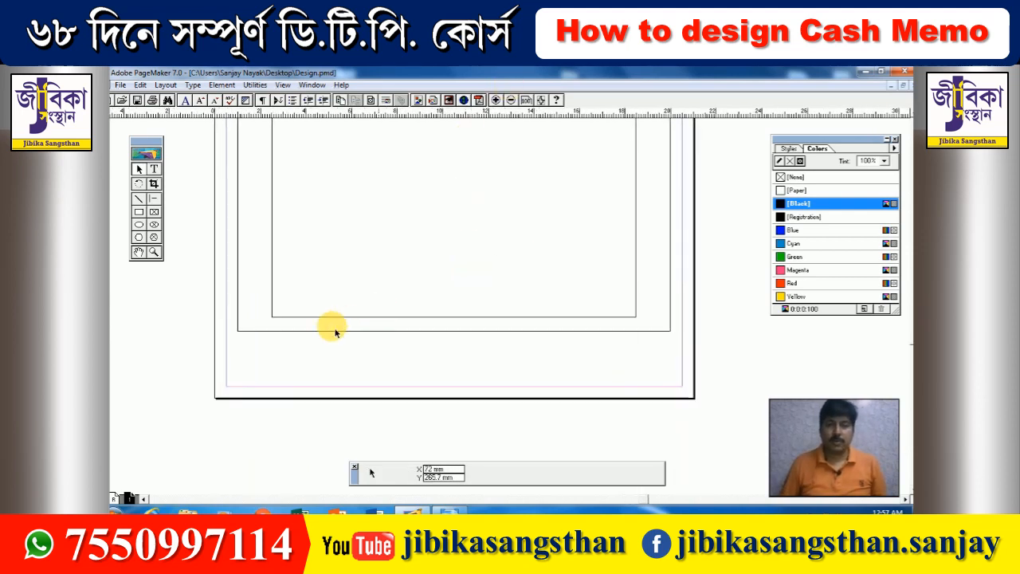
scroll(391, 303, up, 3)
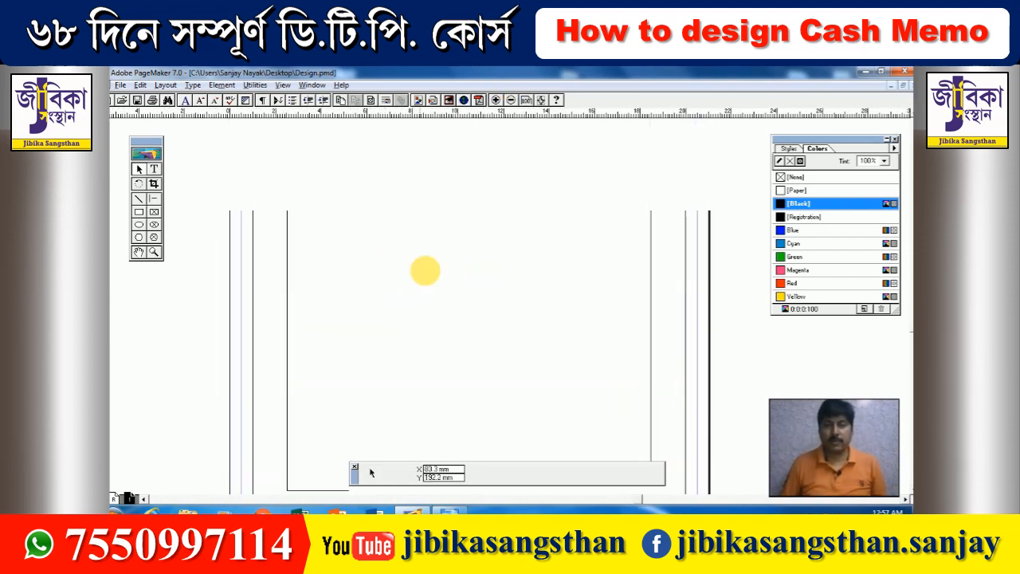
scroll(456, 241, up, 6)
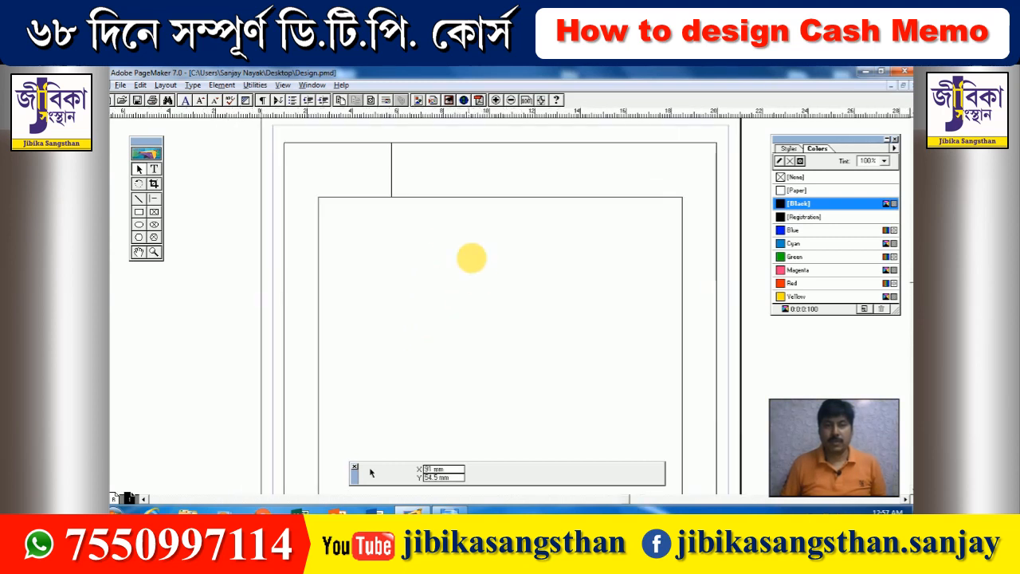
click(398, 191)
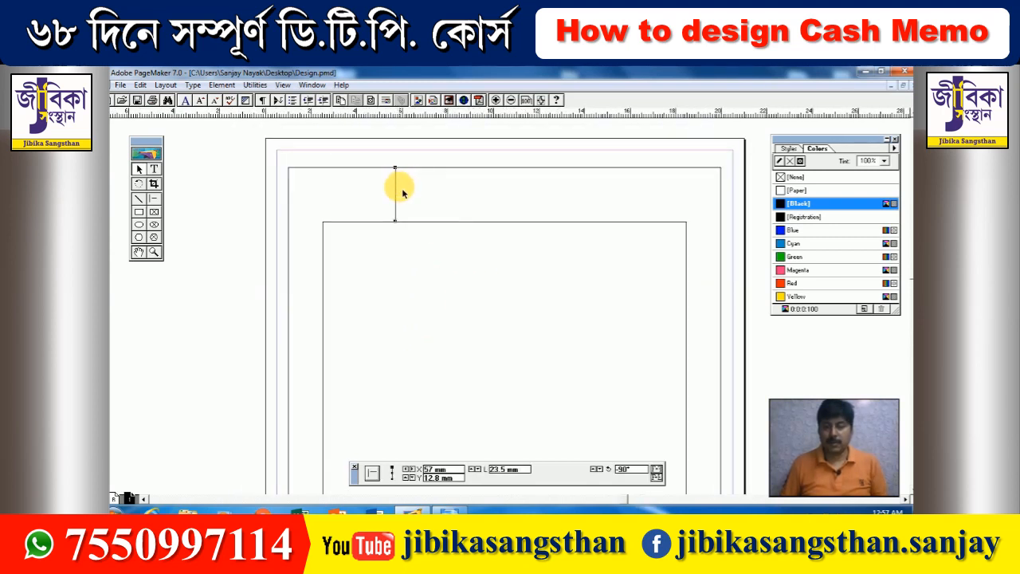
key(Delete)
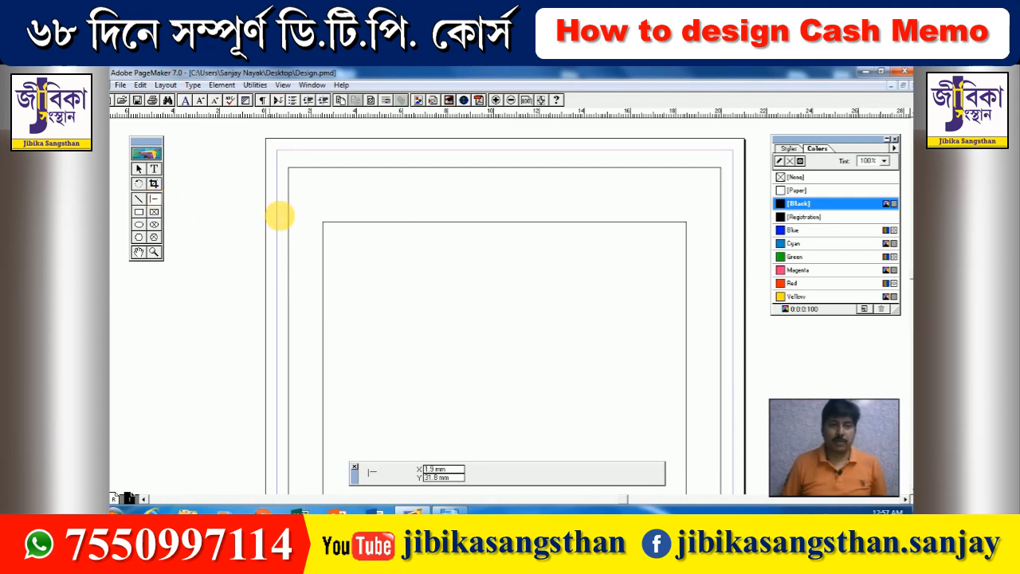
drag(290, 212, 719, 219)
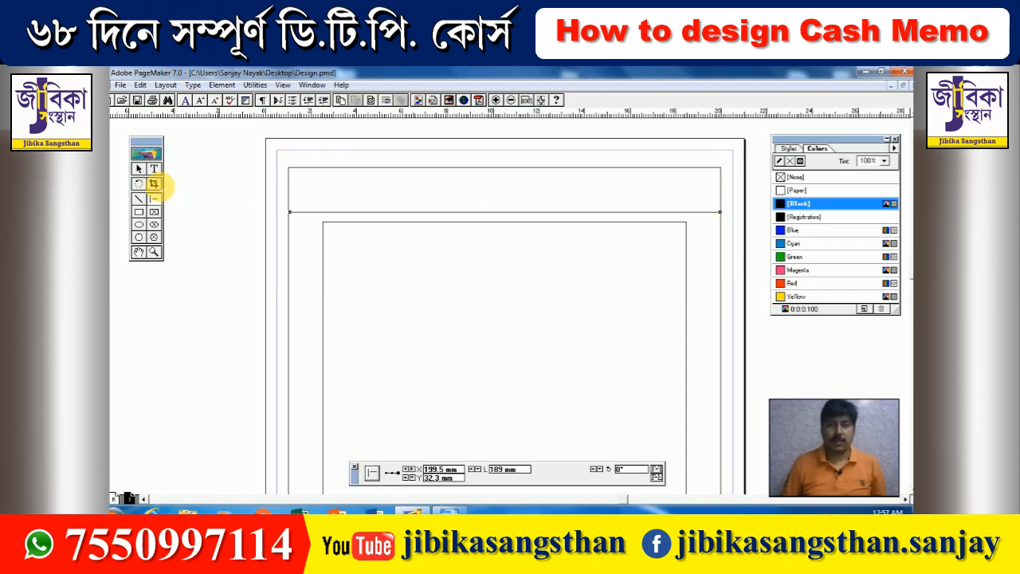
- Give the horizontal line above the inner frame a 4pt dotted stroke
click(138, 169)
click(318, 212)
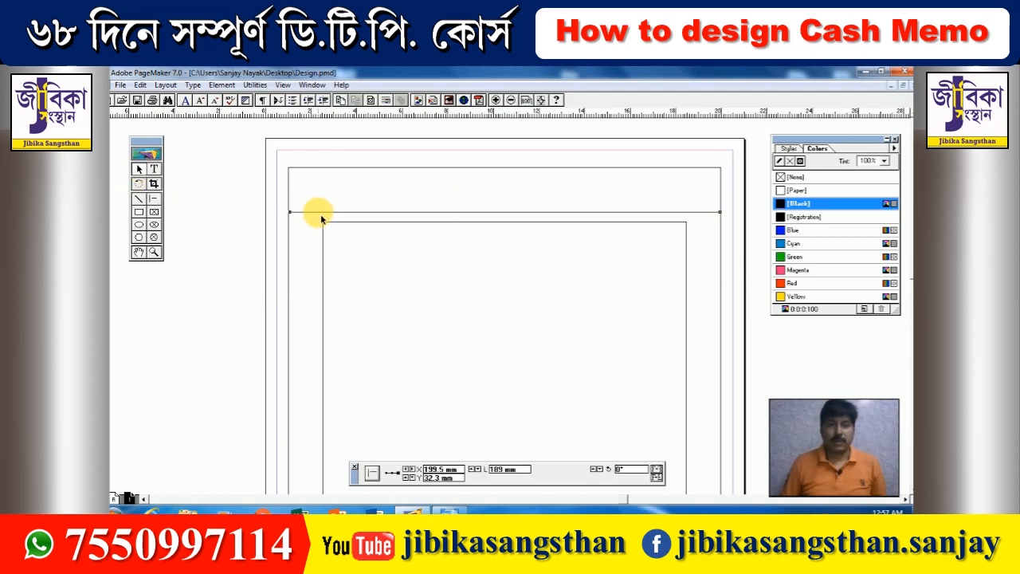
click(223, 85)
mouse_move(240, 111)
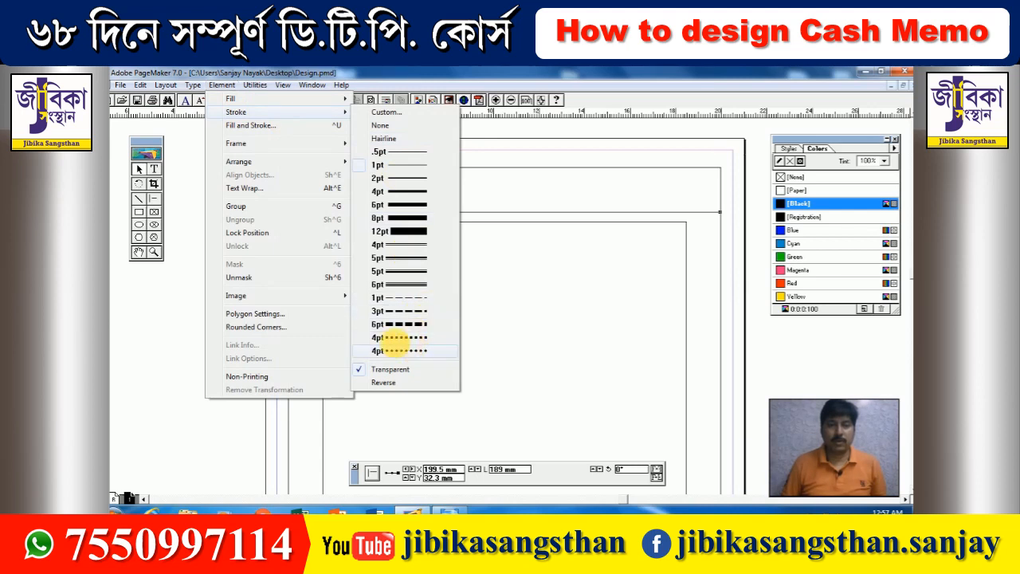
click(412, 351)
click(214, 293)
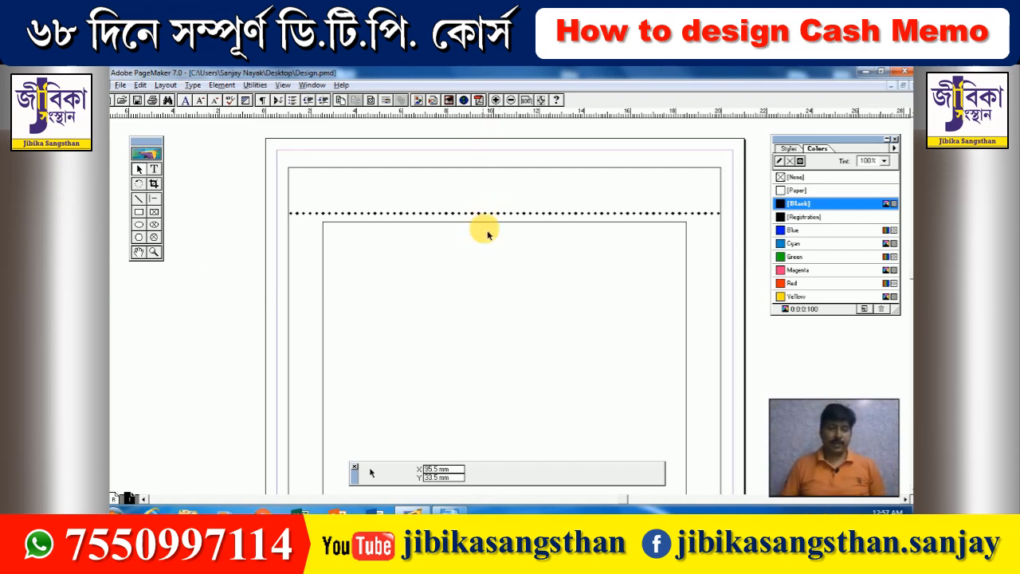
drag(484, 230, 506, 263)
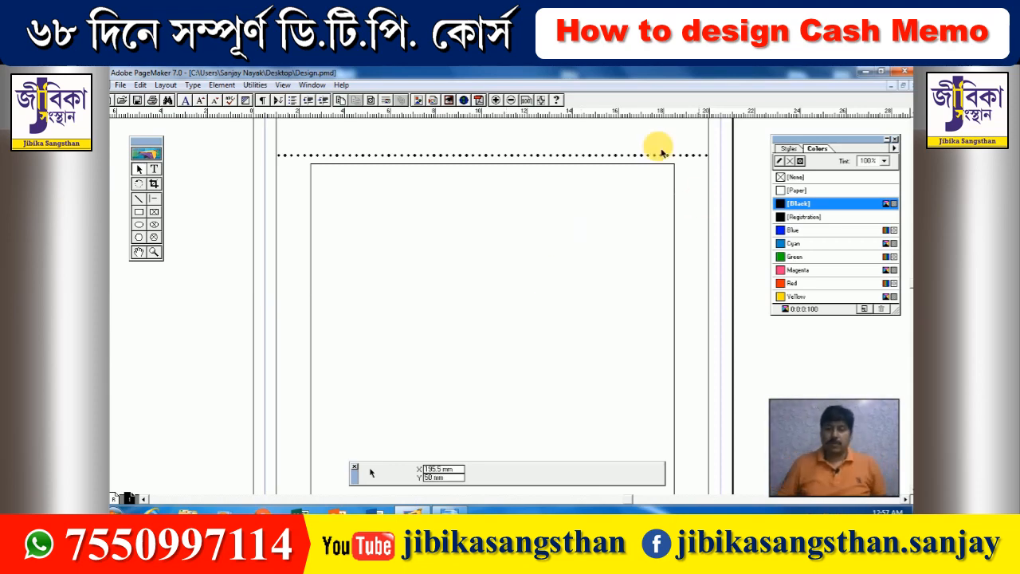
click(440, 510)
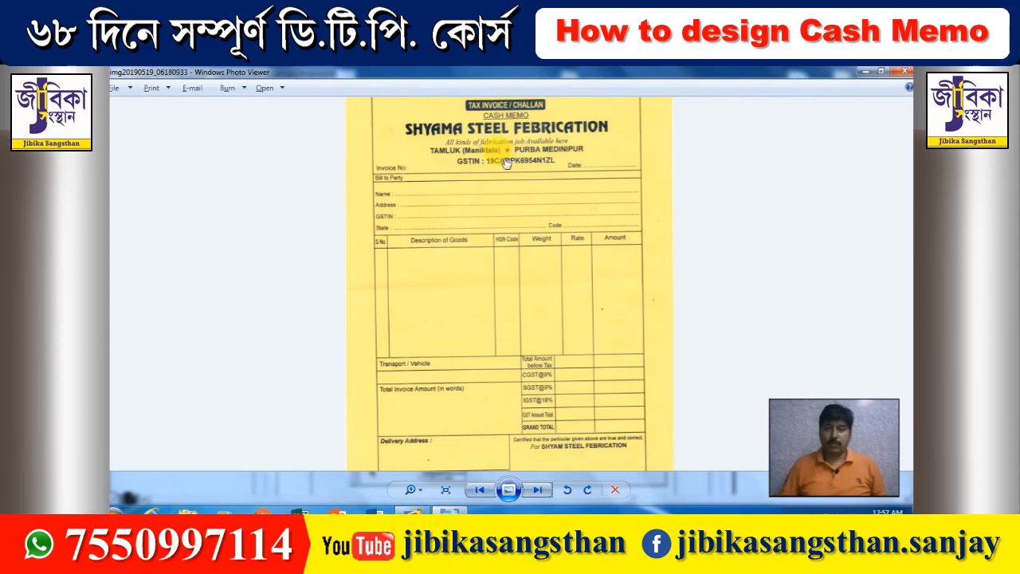
scroll(506, 162, up, 2)
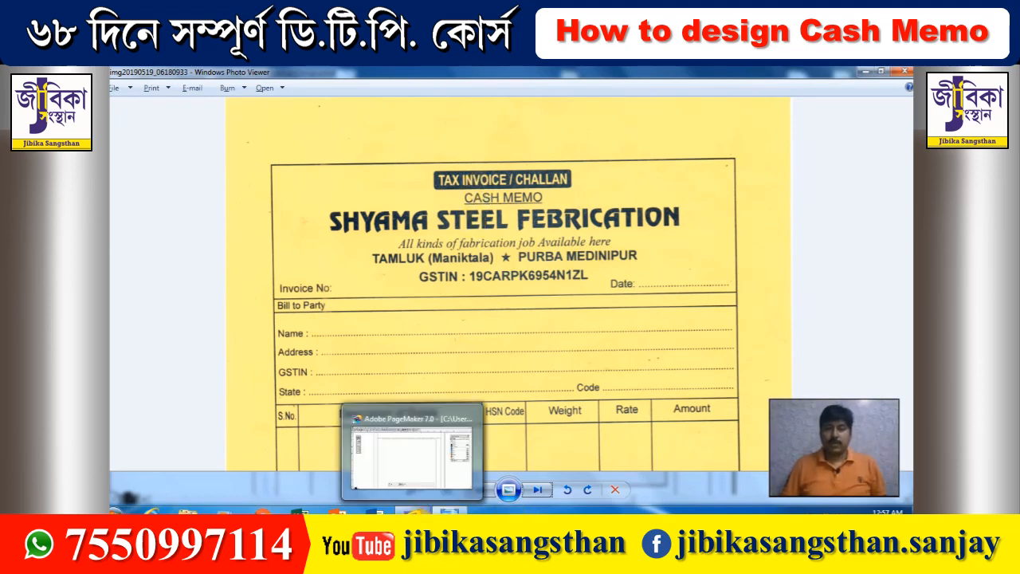
click(415, 510)
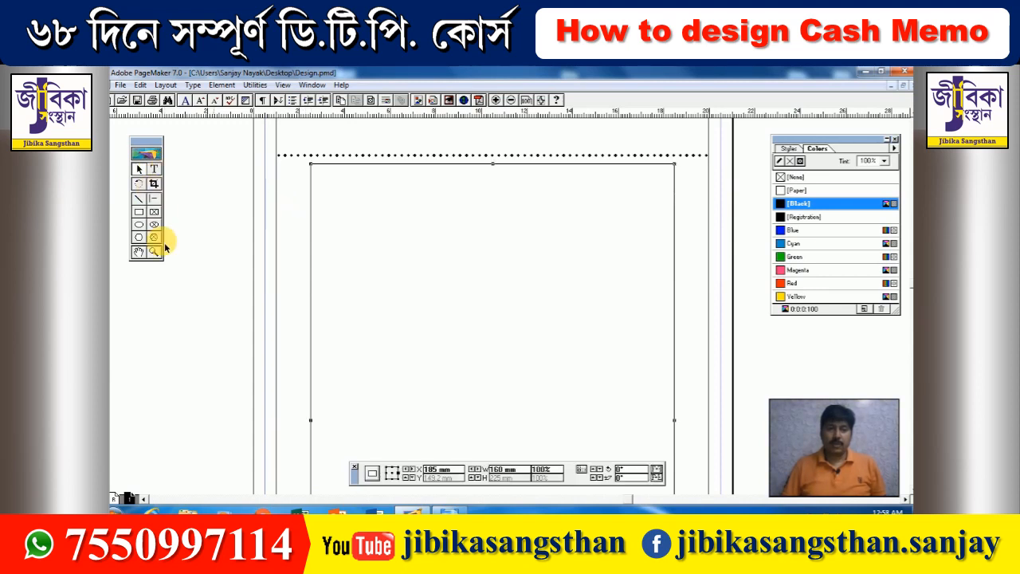
- Add a vertical guide and type 'TAX INVOIC / CHALLAN' in a text frame atop the inner box
drag(113, 281, 500, 317)
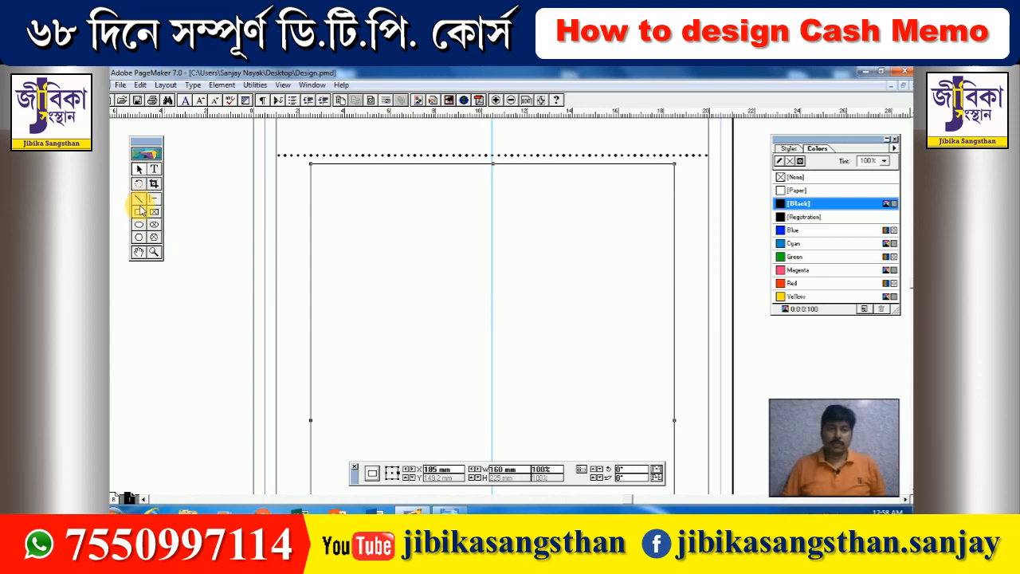
click(138, 211)
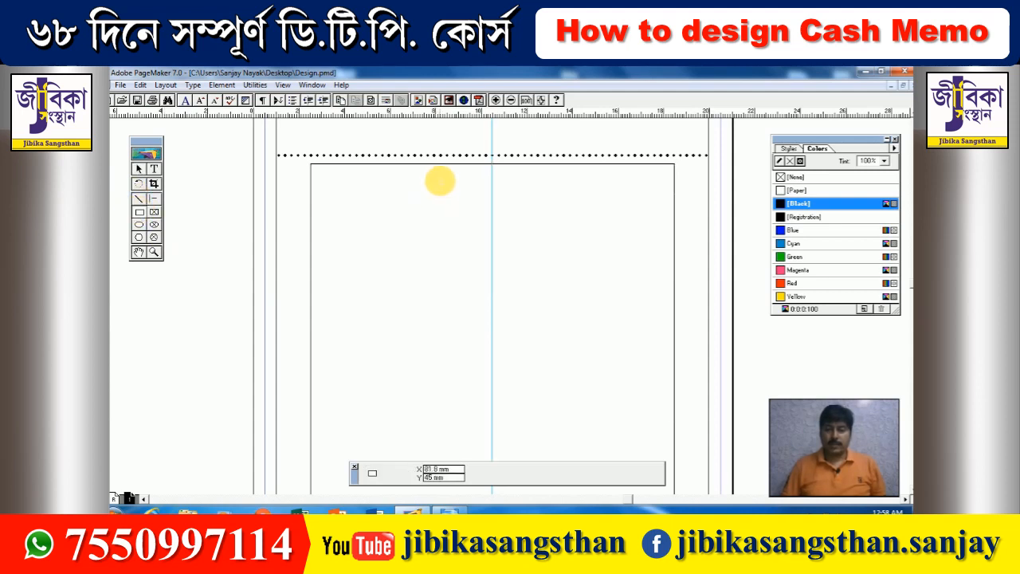
click(154, 168)
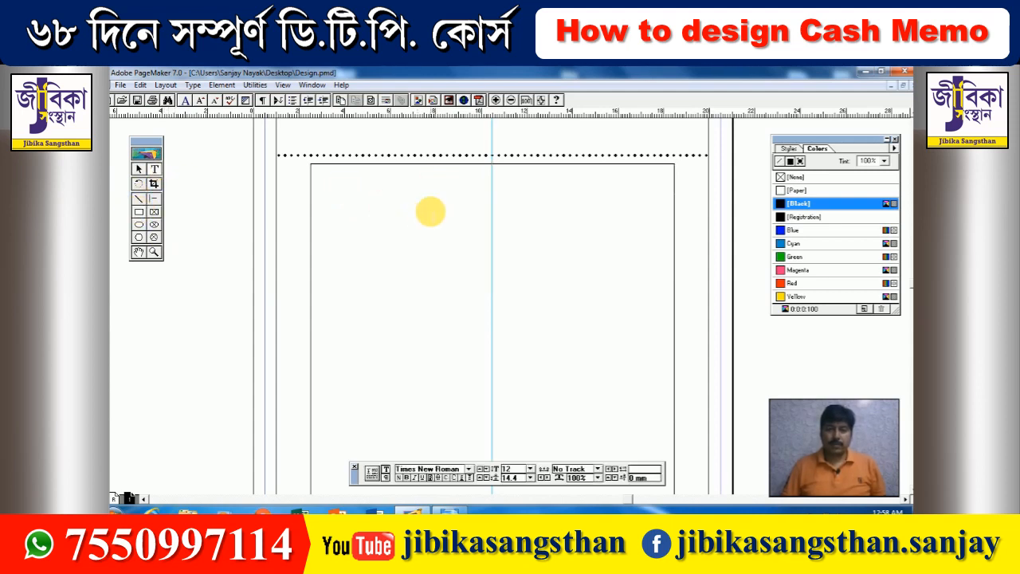
drag(437, 186, 586, 233)
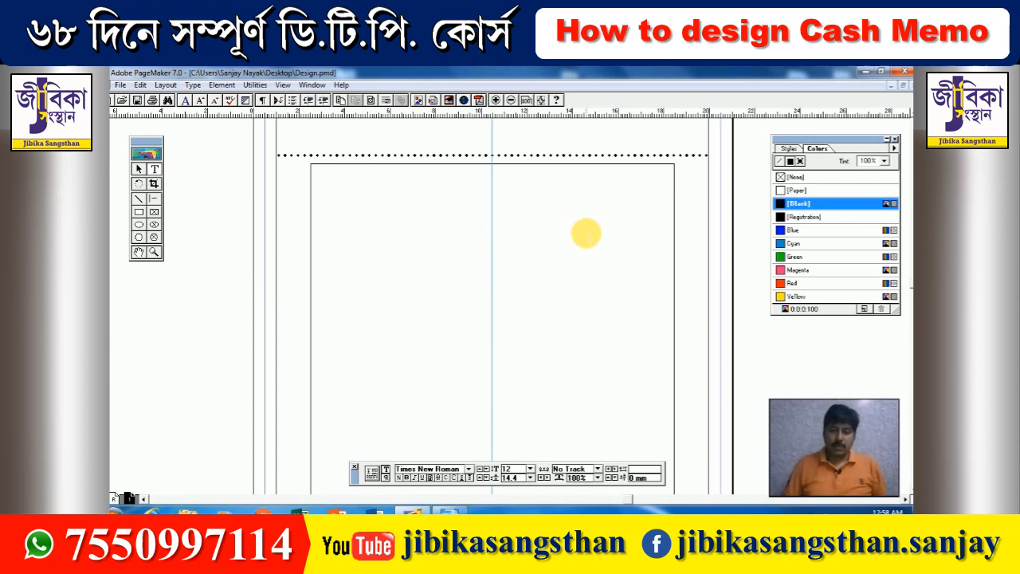
text(TAX )
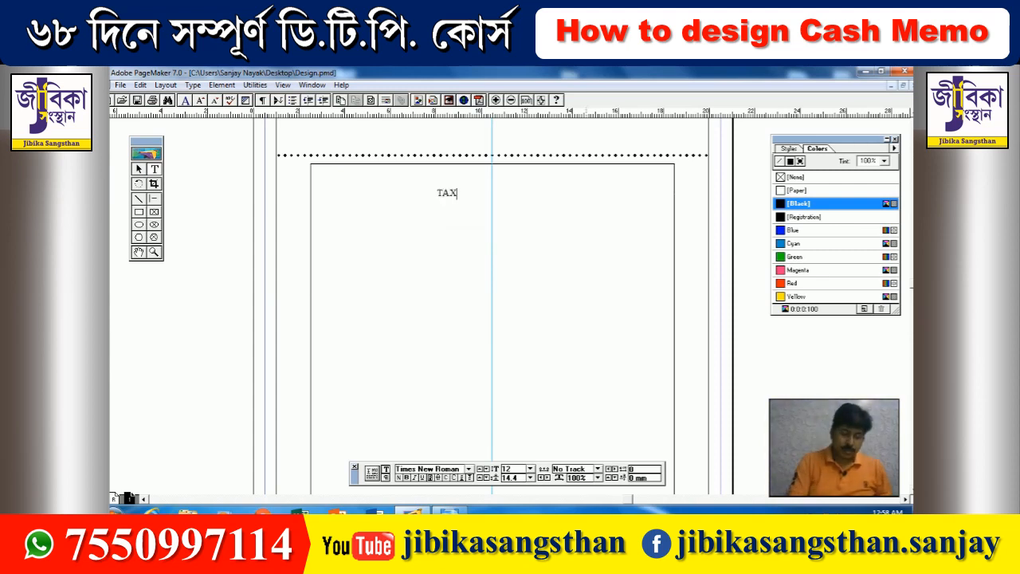
text(INV)
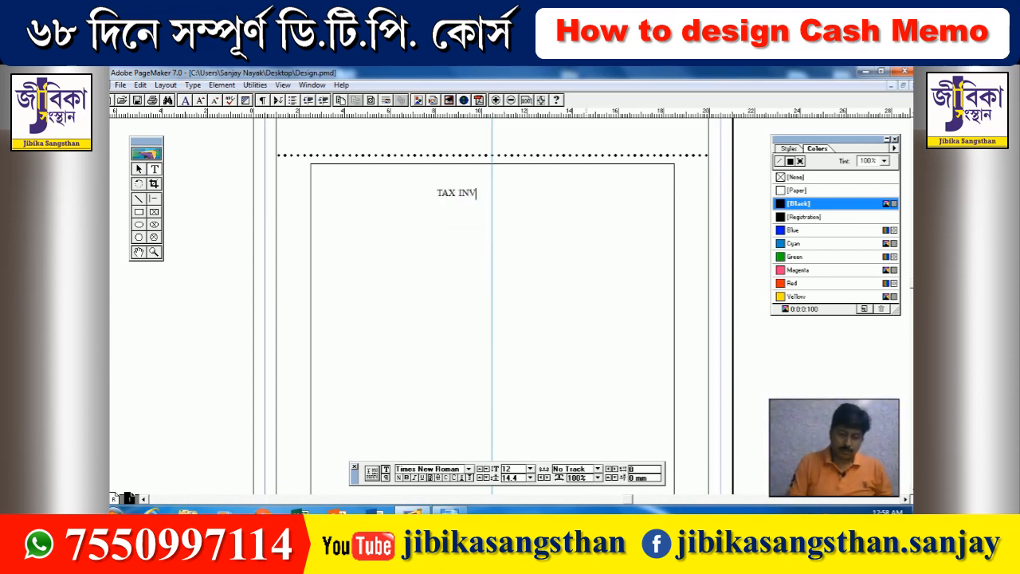
text(OIC )
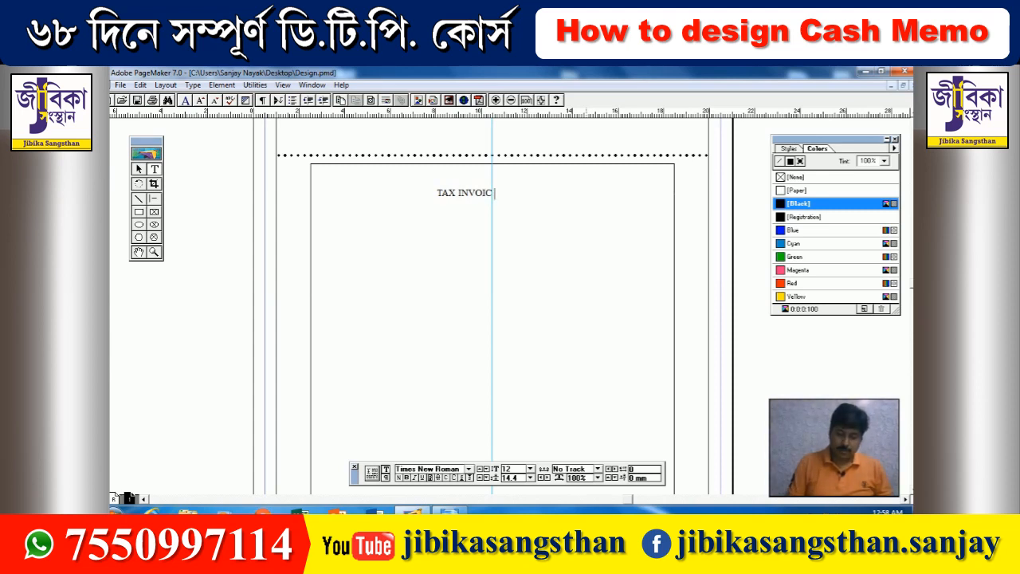
text(/ CHALLAN)
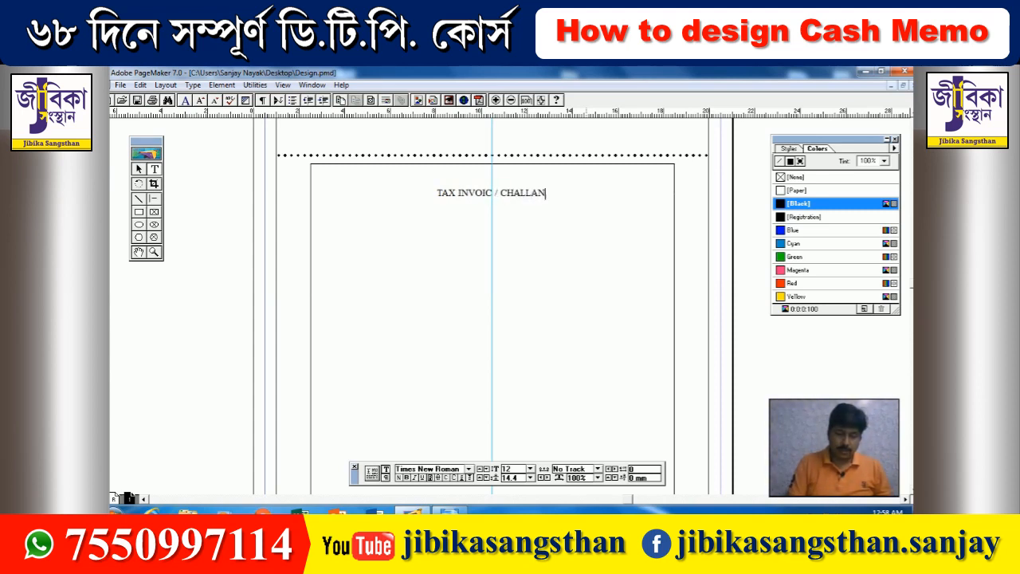
- Format the heading as bold Arial at 13 pt
key(ctrl+a)
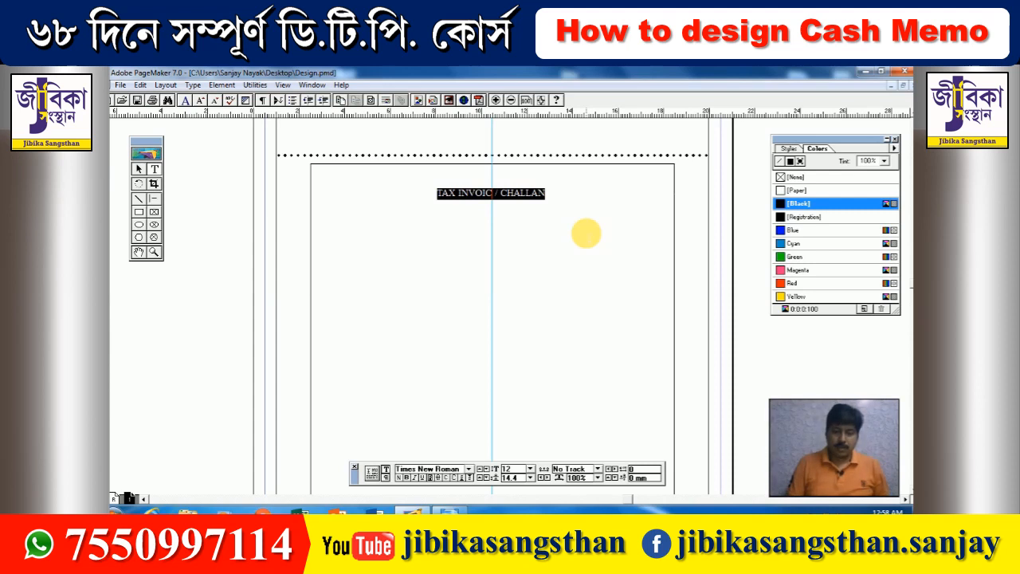
key(ctrl+shift+b)
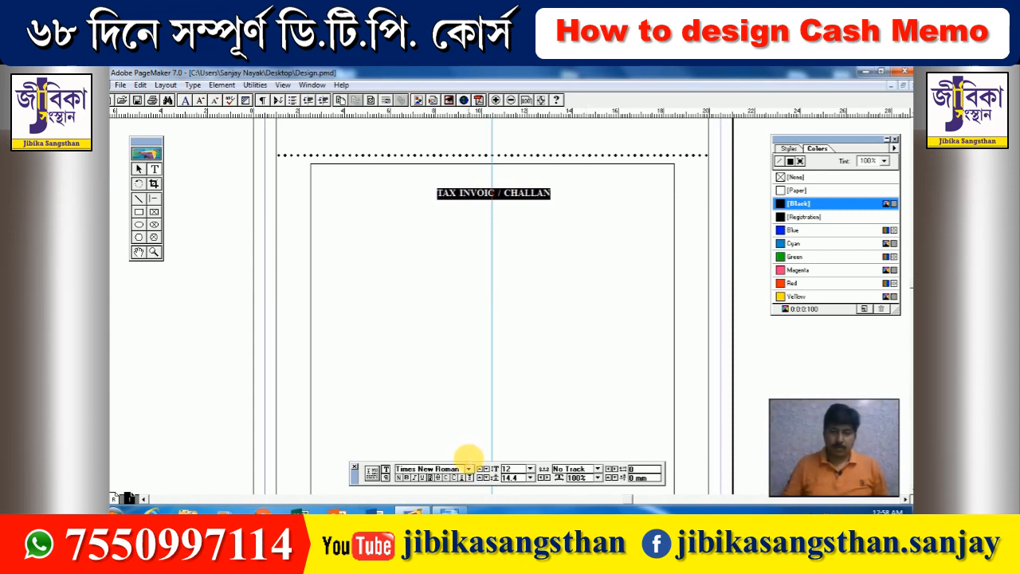
click(479, 469)
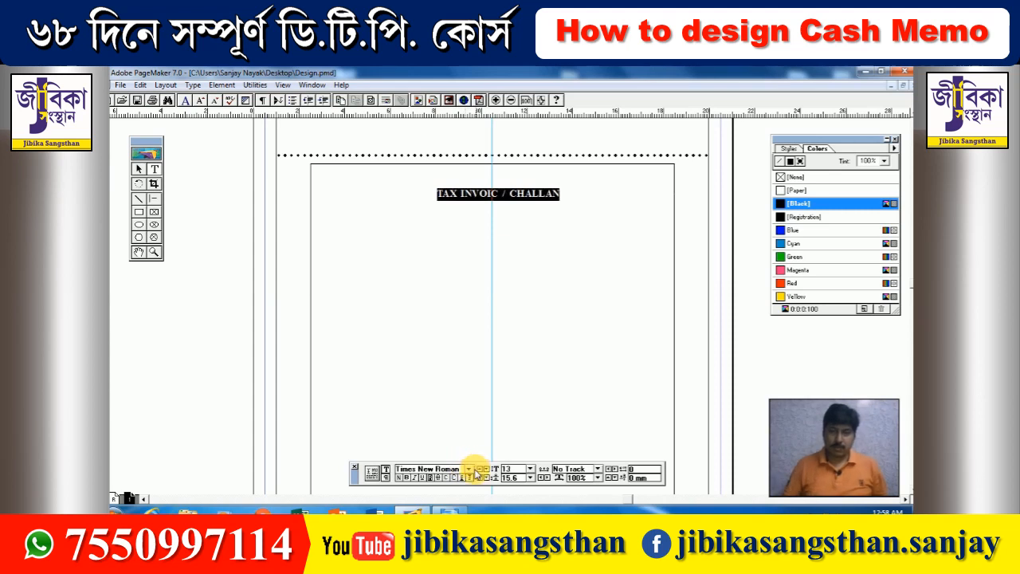
click(470, 470)
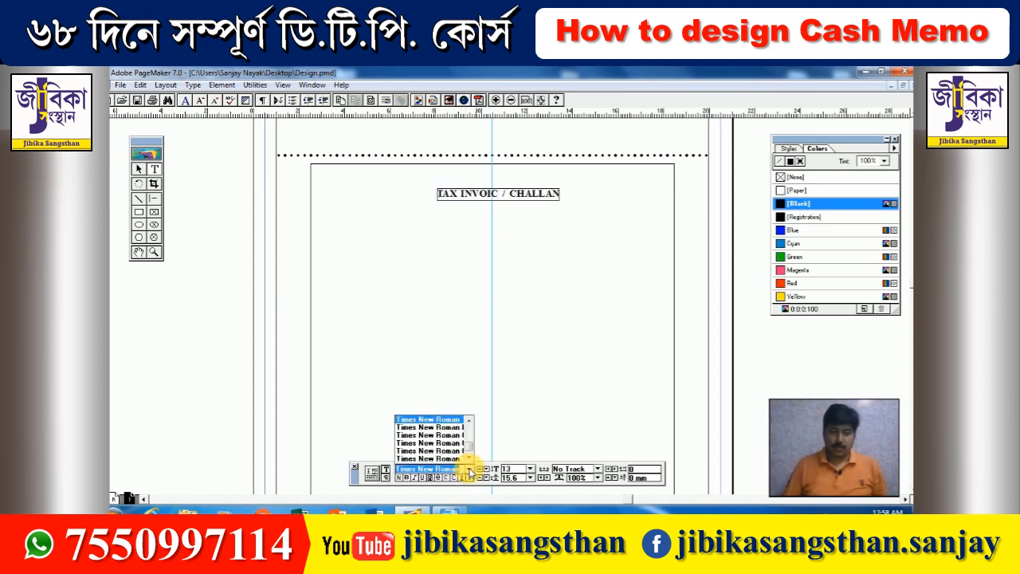
text(Arial)
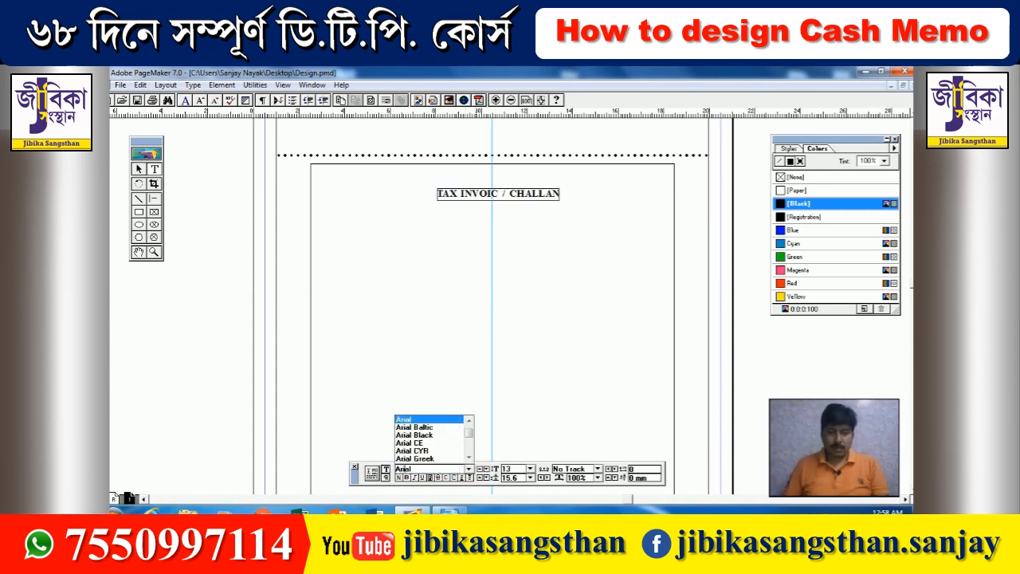
click(470, 470)
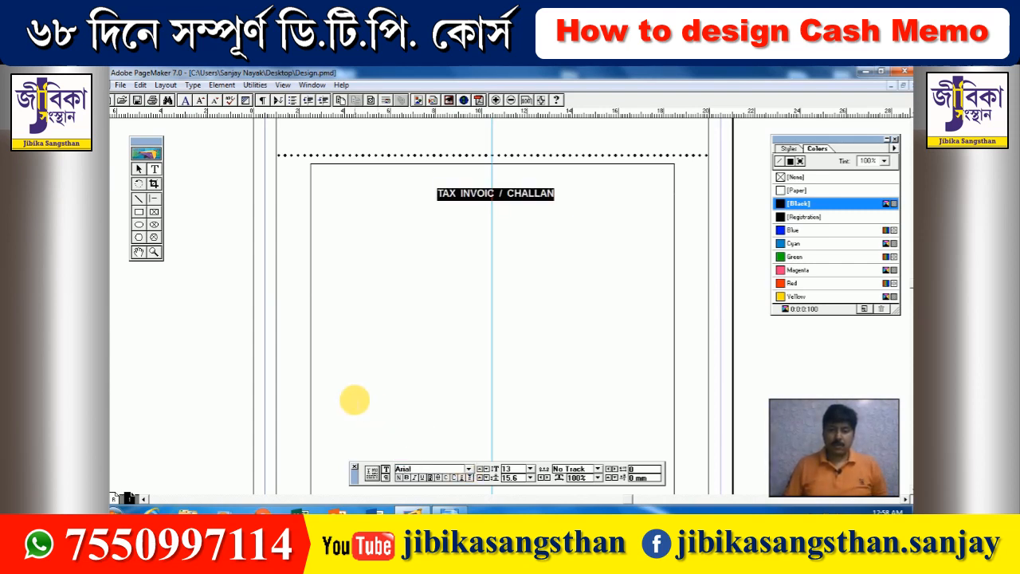
- Narrow the heading block to fit its text and move it up to the box top
click(139, 169)
click(522, 199)
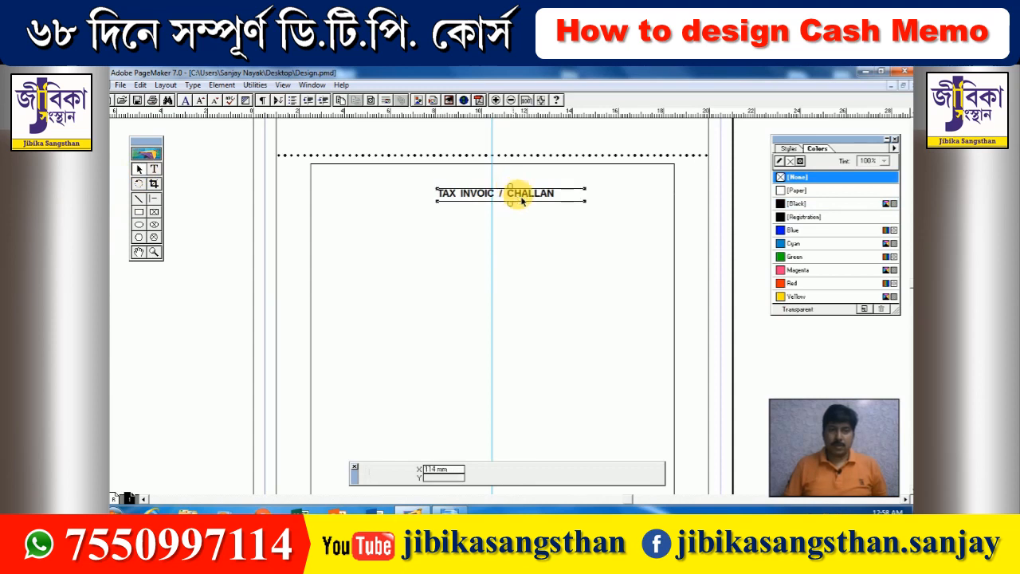
drag(586, 202, 559, 214)
key(Left)
key(Left)
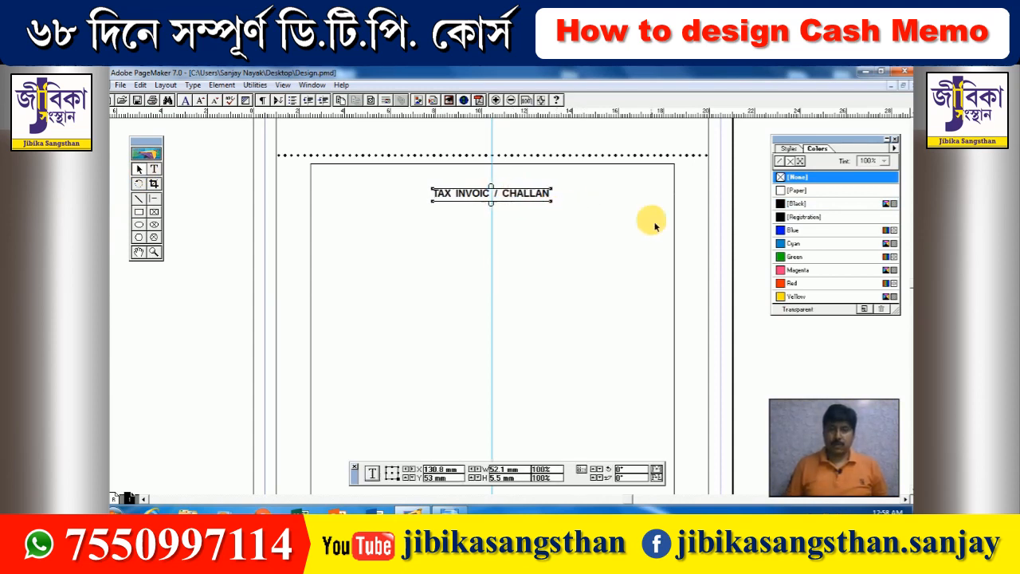
key(Up)
key(Up)
key(Up)
key(Up)
key(Up)
key(Up)
key(Up)
key(Up)
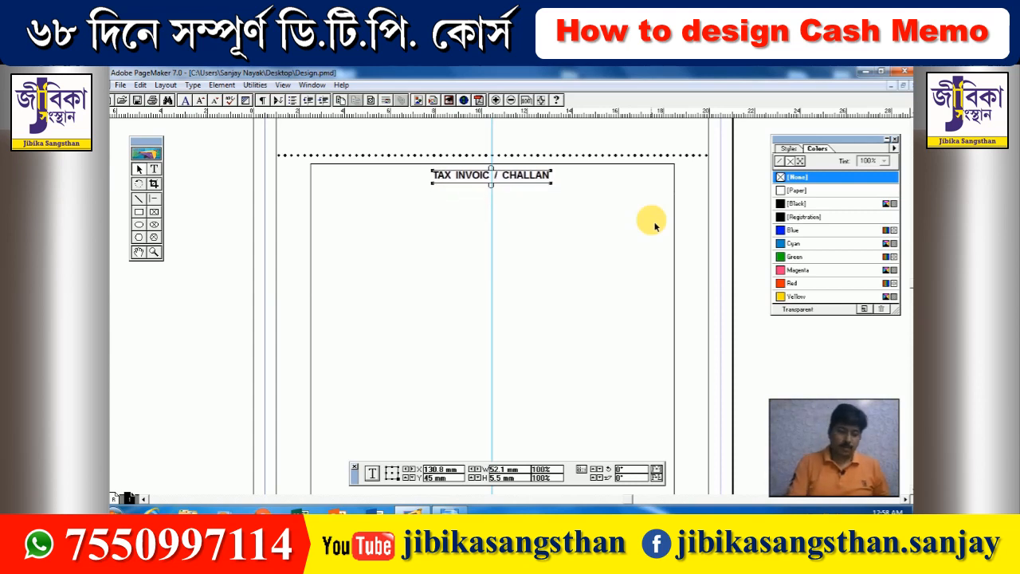
- Duplicate the heading below and retype the copy as 'CASH MEMO' at 14 pt
key(ctrl+c)
key(ctrl+v)
key(Down)
key(Down)
key(Down)
key(Down)
key(Down)
key(Down)
key(Down)
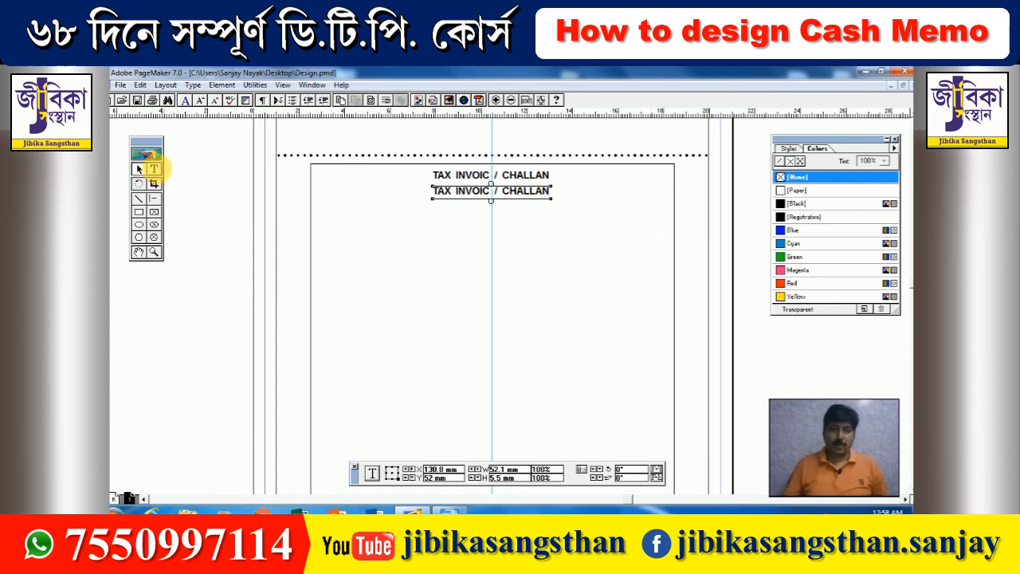
click(154, 169)
triple_click(467, 193)
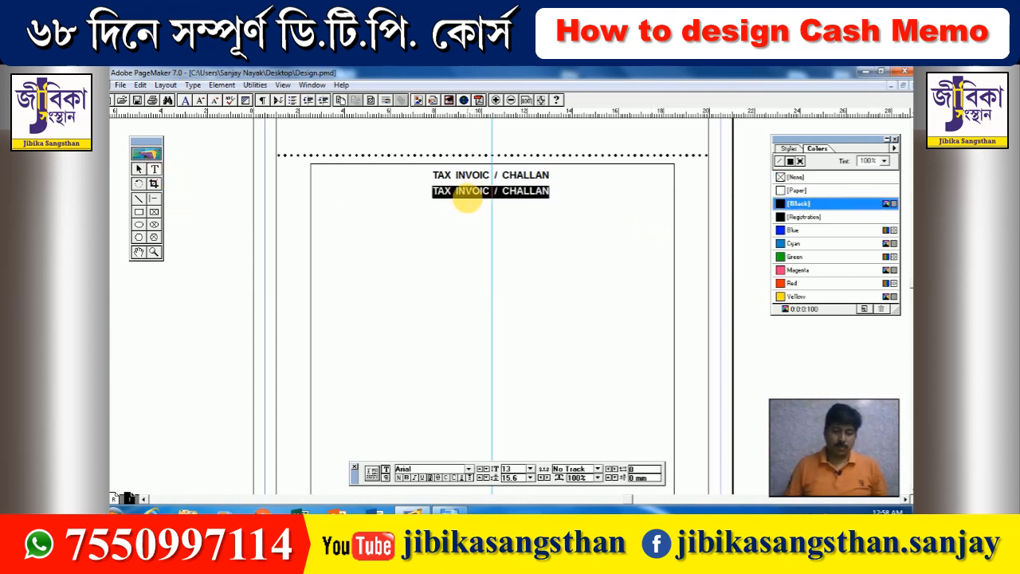
key(ctrl+shift+period)
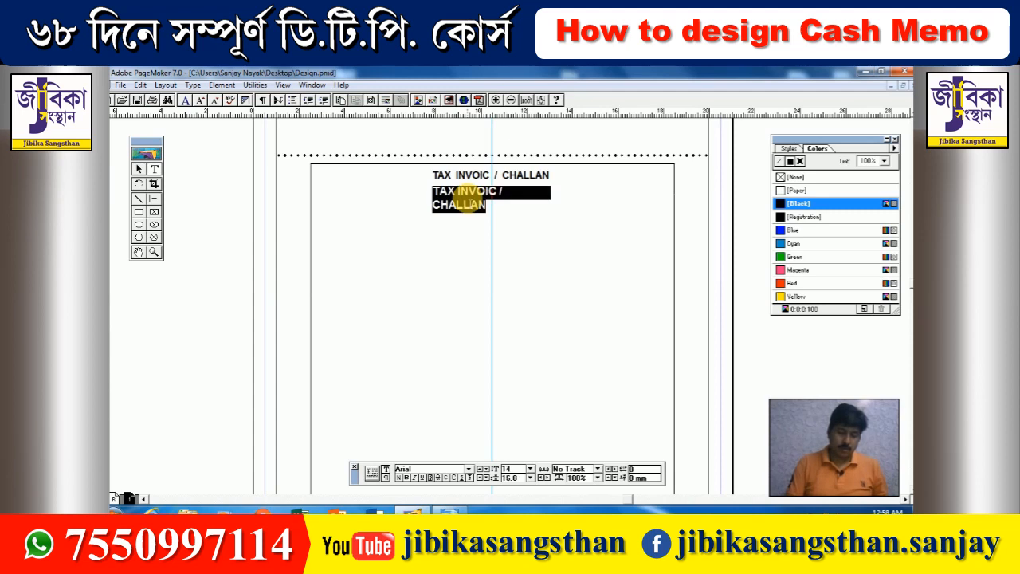
text(CASH MEM)
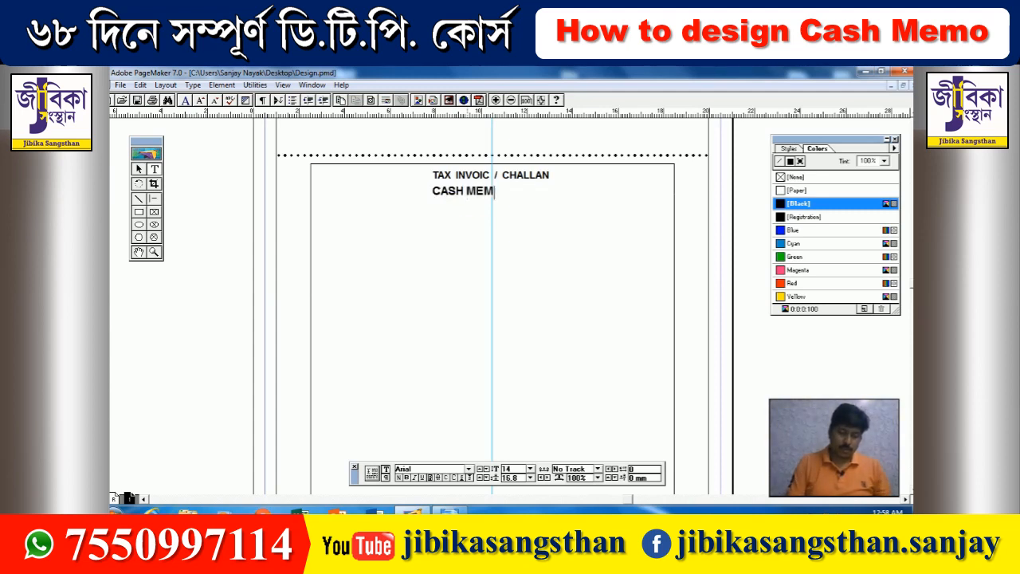
text(O)
triple_click(467, 195)
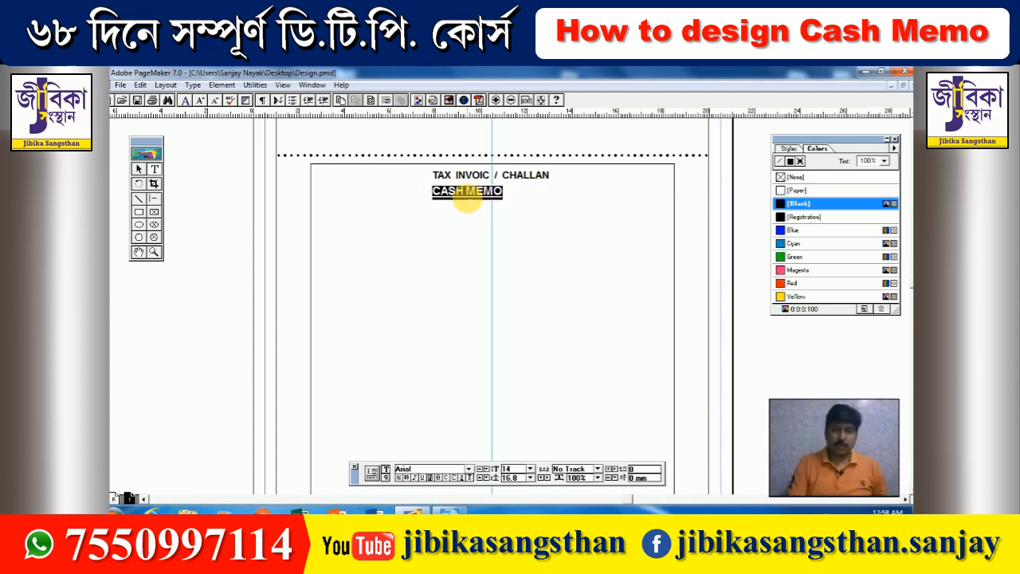
- Centre CASH MEMO under the heading and draw an empty text frame beneath it
click(139, 169)
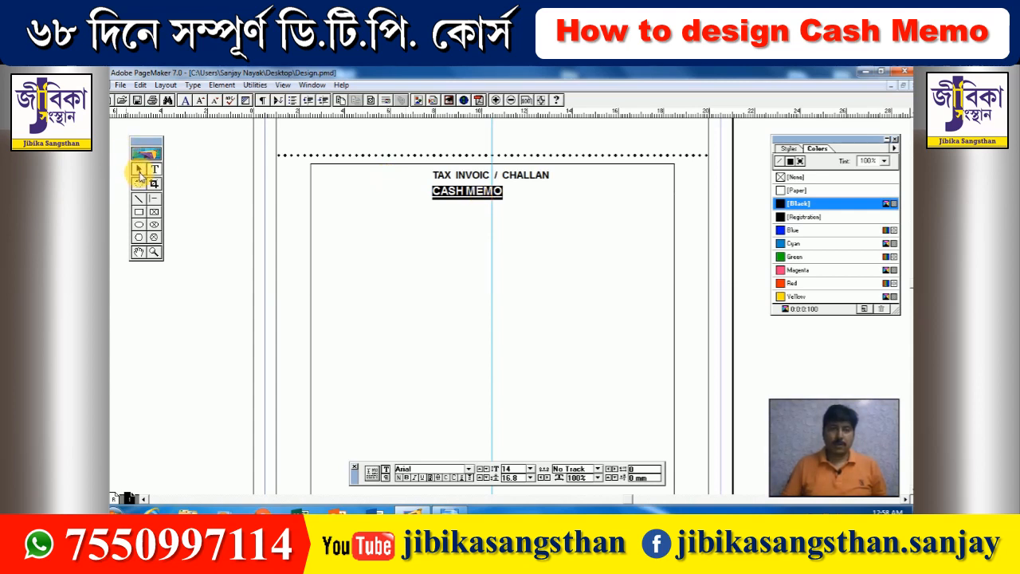
click(446, 194)
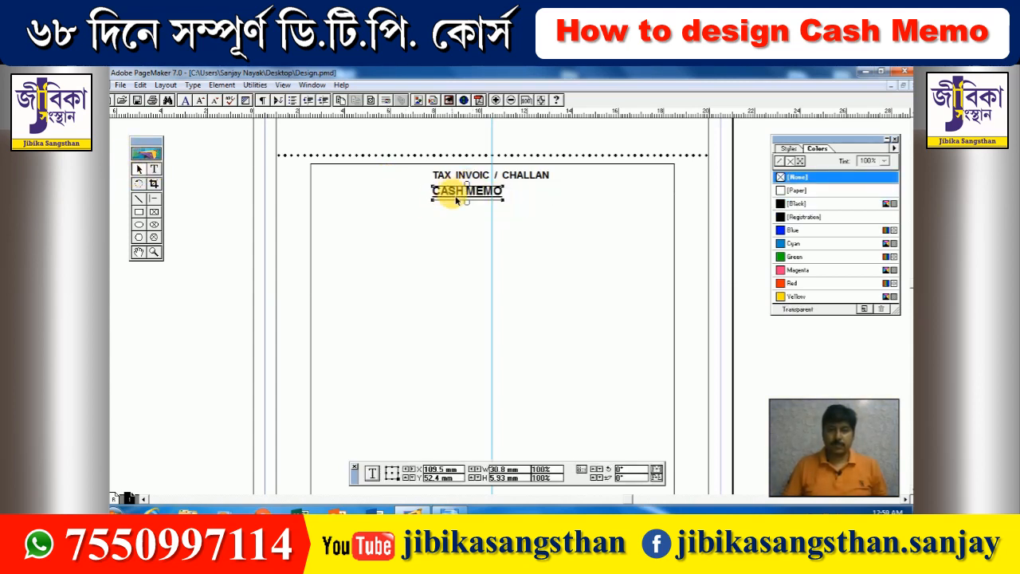
drag(454, 194, 483, 197)
key(Left)
key(Up)
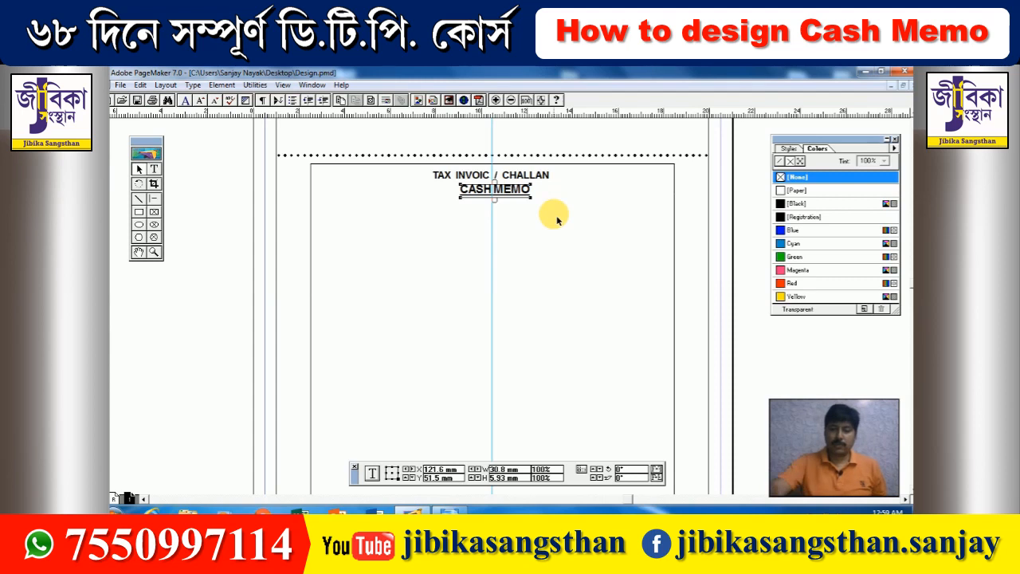
click(154, 169)
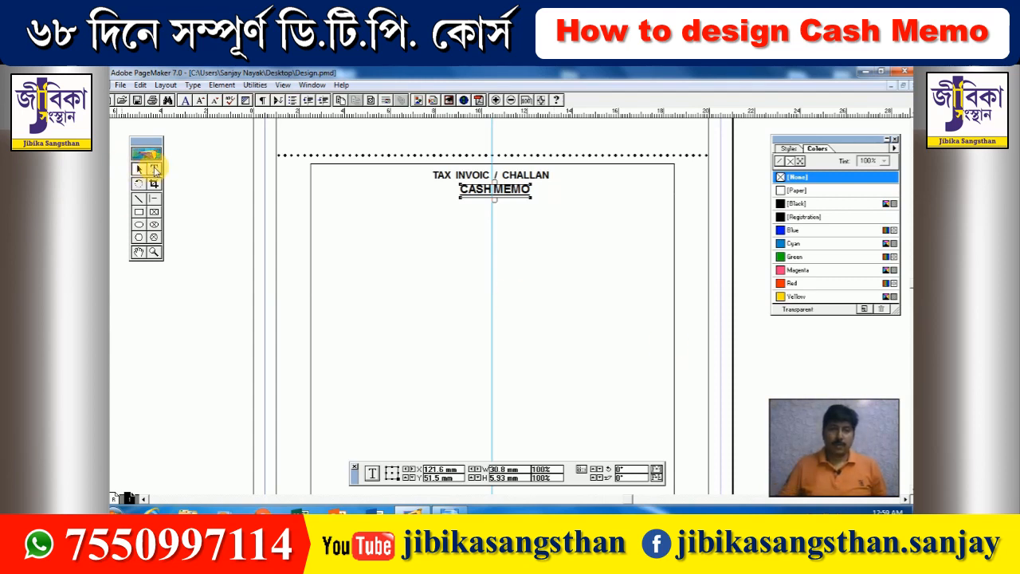
drag(321, 214, 669, 257)
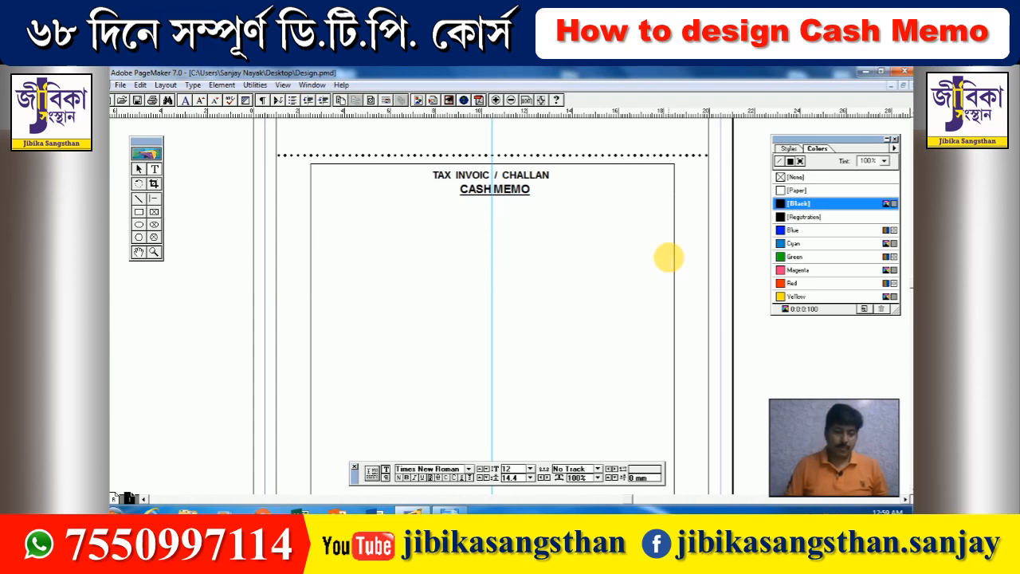
- Type the firm name 'SHYAMA STEEL FEBRICATION' and enlarge it to 28 pt
text(S)
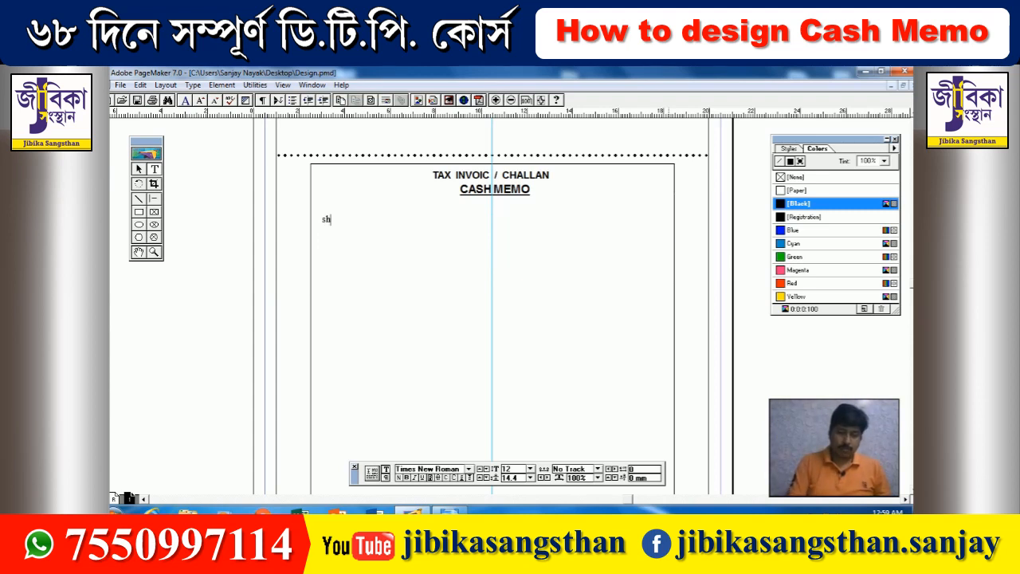
text(hyama )
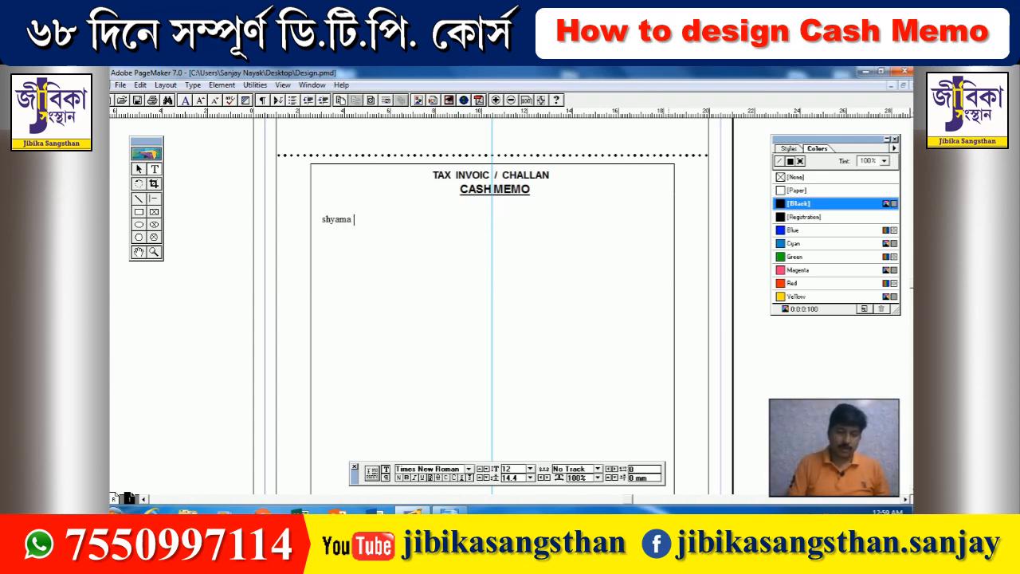
text(st)
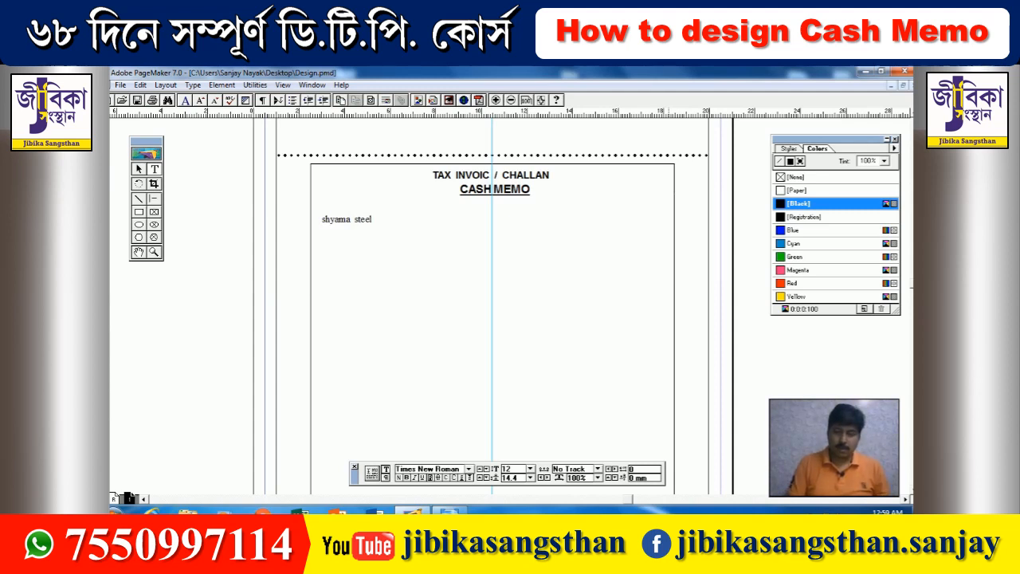
text(eel)
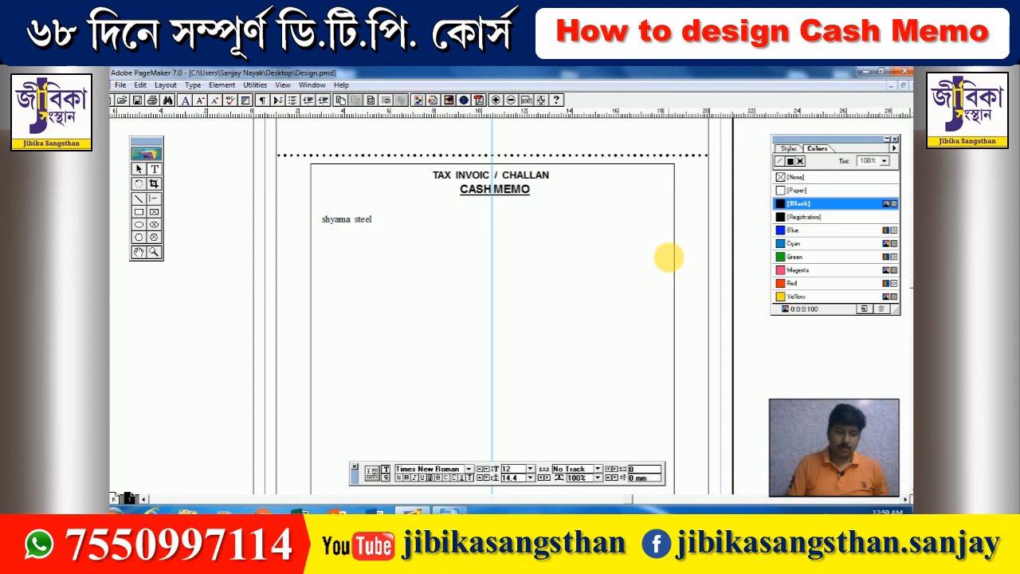
key(ctrl+a)
text(SH)
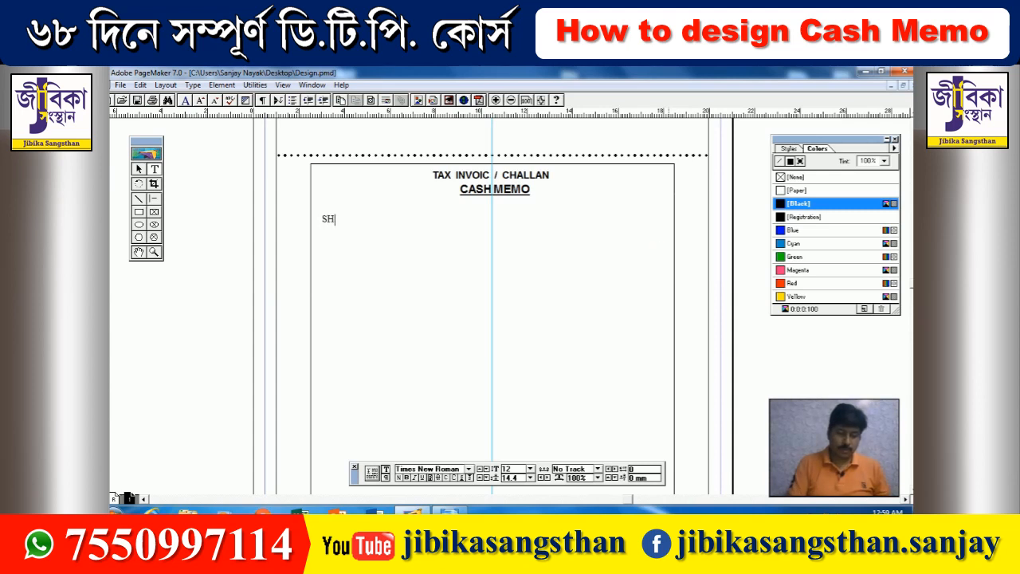
text(YAMA STEE)
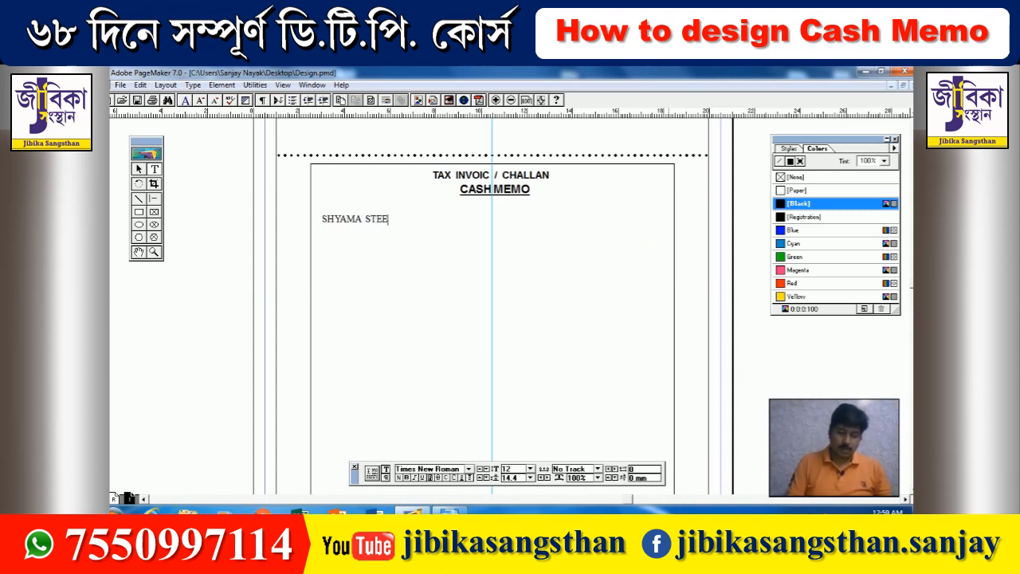
text(L FEB)
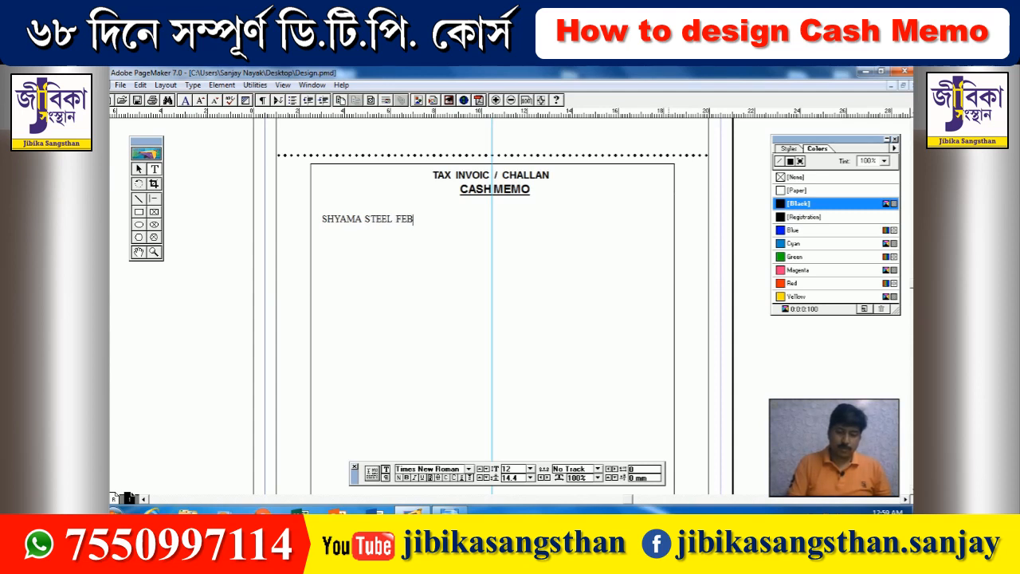
text(RICAT)
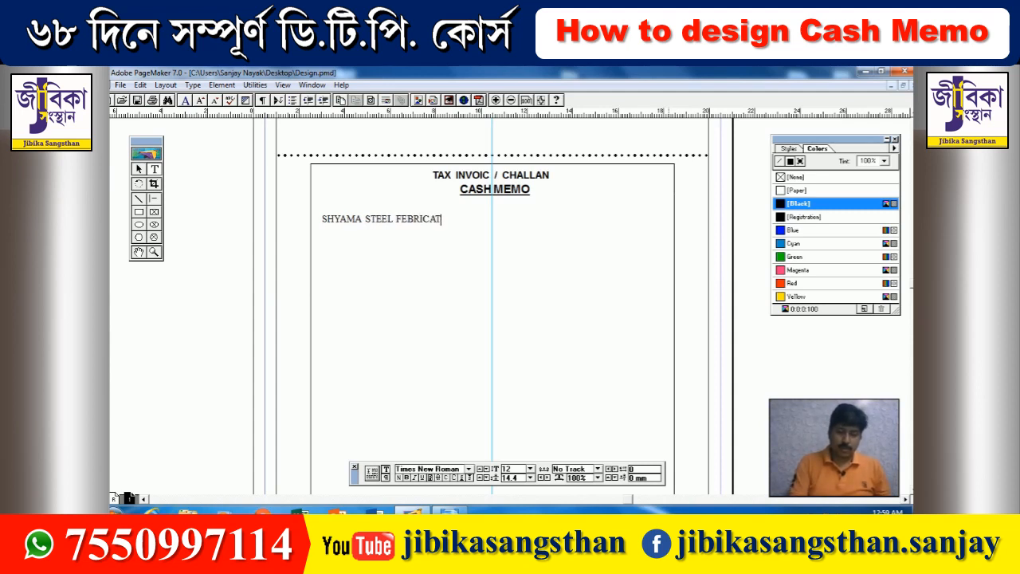
text(ION)
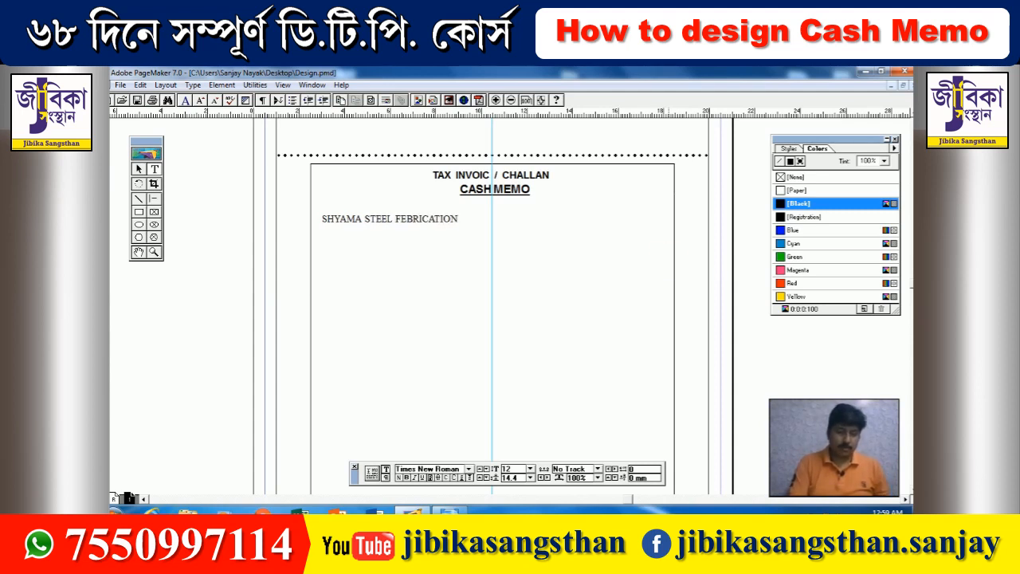
key(ctrl+a)
key(ctrl+shift+period)
key(ctrl+shift+period)
key(ctrl+shift+period)
key(ctrl+shift+period)
key(ctrl+shift+period)
key(ctrl+shift+period)
key(ctrl+shift+period)
key(ctrl+shift+period)
key(ctrl+shift+period)
key(ctrl+shift+period)
key(ctrl+shift+period)
key(ctrl+shift+period)
key(ctrl+shift+period)
key(ctrl+shift+period)
key(ctrl+shift+period)
key(ctrl+shift+period)
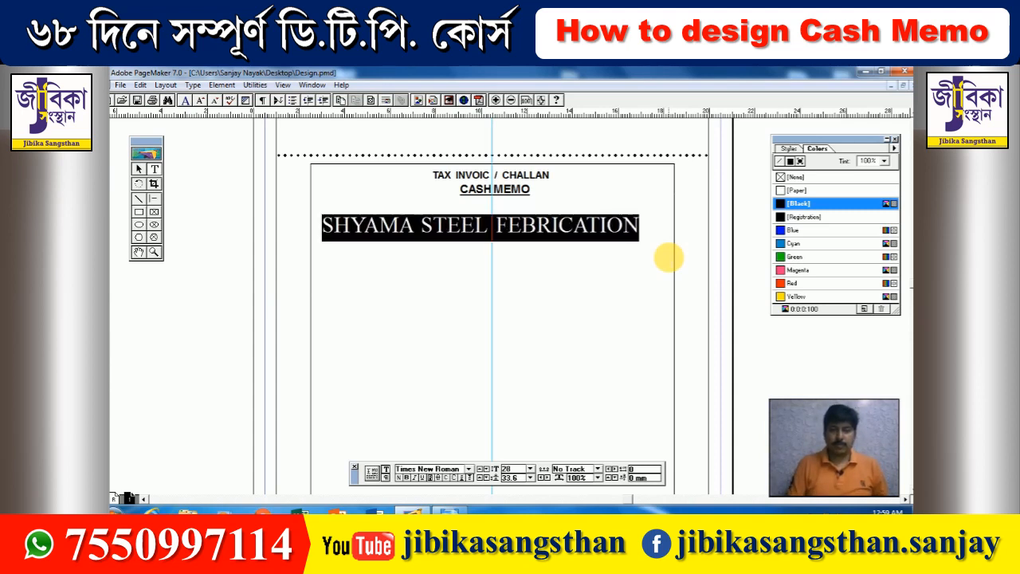
key(ctrl+shift+period)
key(ctrl+shift+period)
key(ctrl+shift+comma)
key(ctrl+shift+comma)
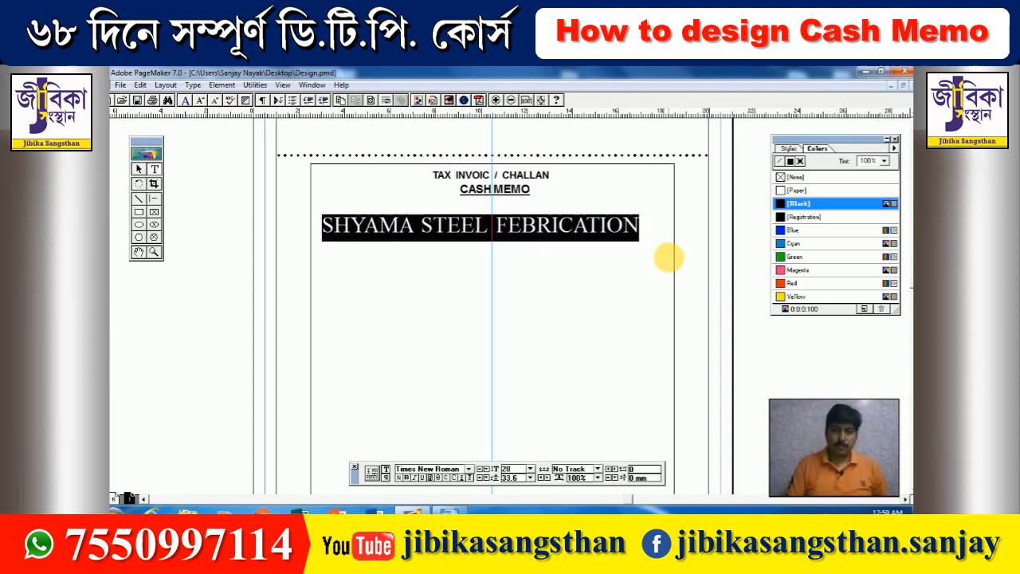
- Set the firm name in Bauhaus 93 at 31 pt
click(469, 468)
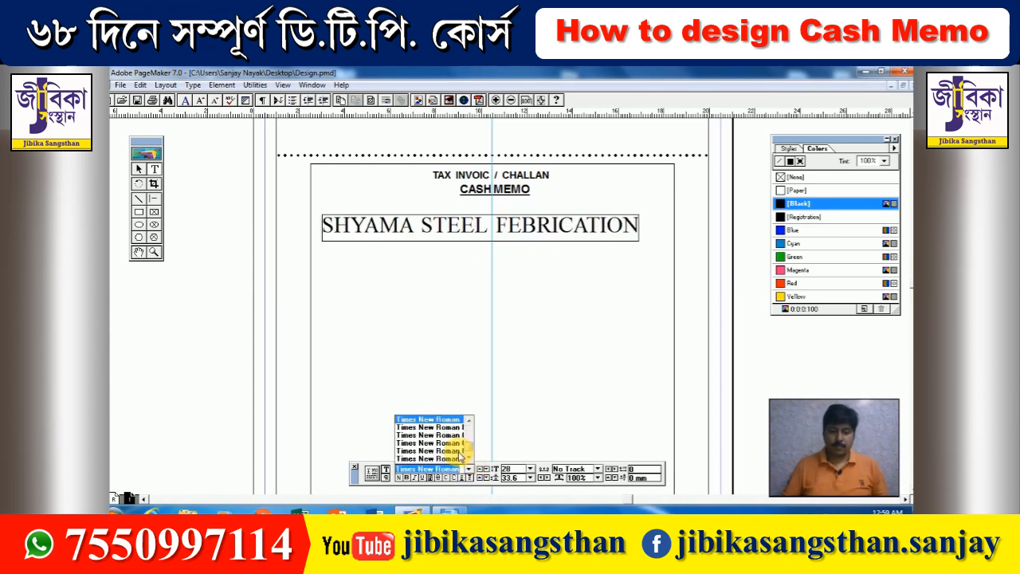
text(n)
text(b)
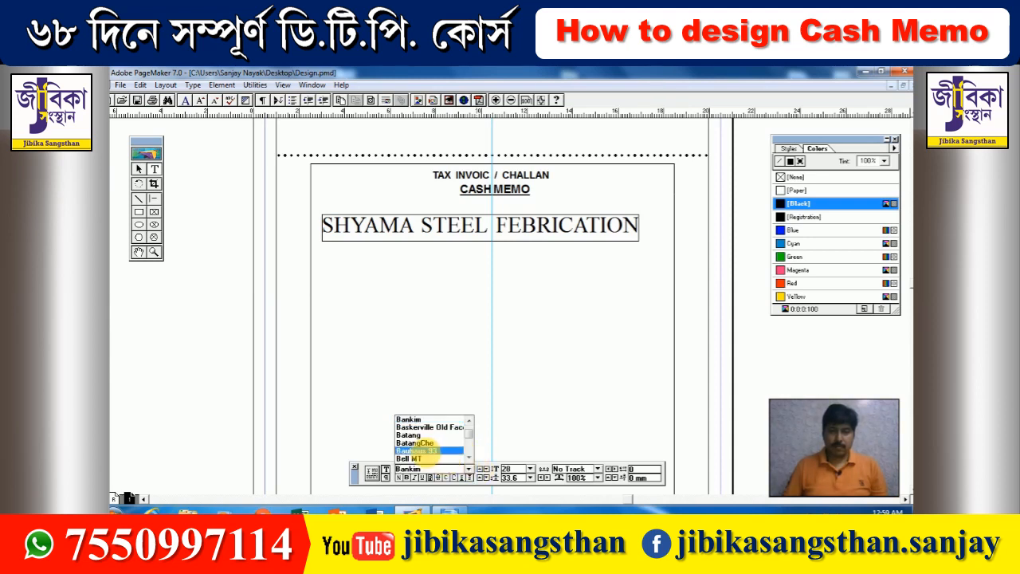
click(417, 451)
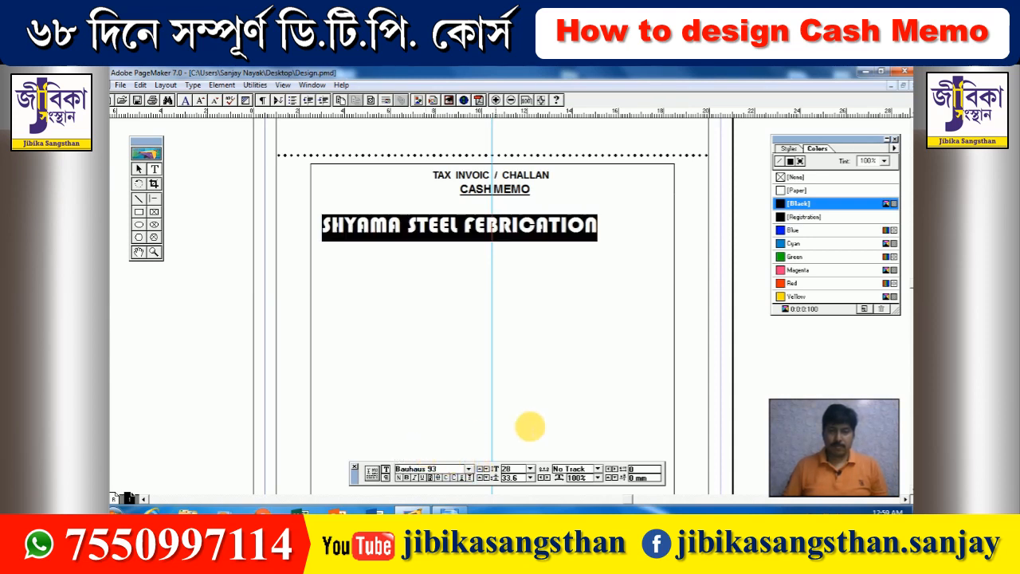
key(ctrl+shift+period)
key(ctrl+shift+period)
key(ctrl+shift+period)
key(ctrl+shift+period)
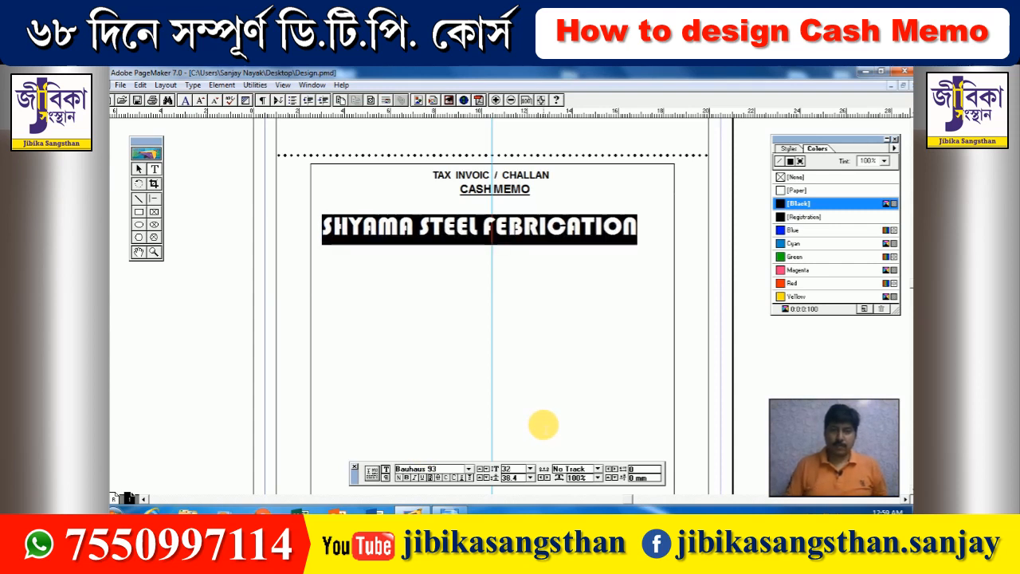
key(ctrl+shift+comma)
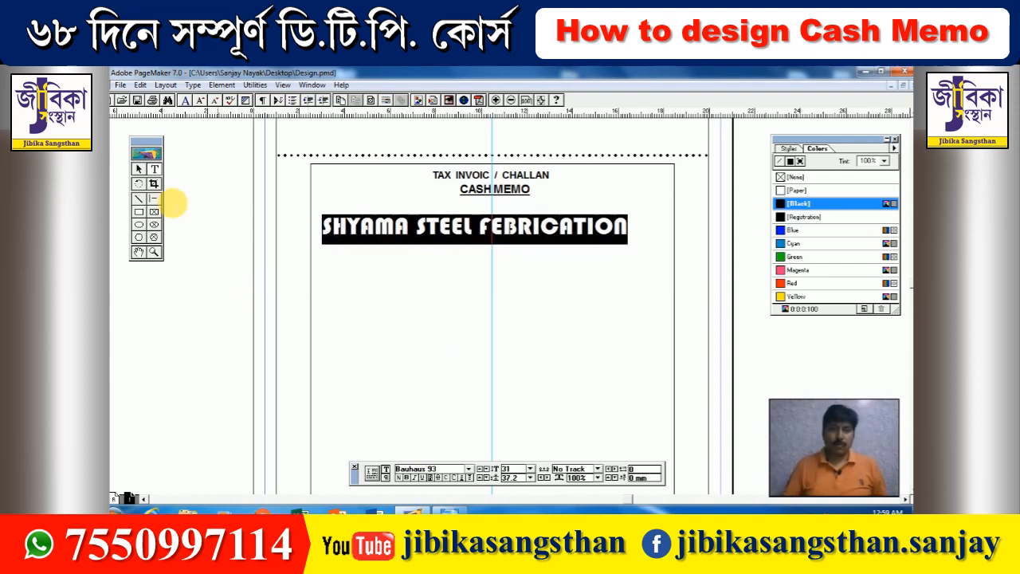
- Narrow the firm name block and centre it under CASH MEMO
click(138, 169)
click(421, 232)
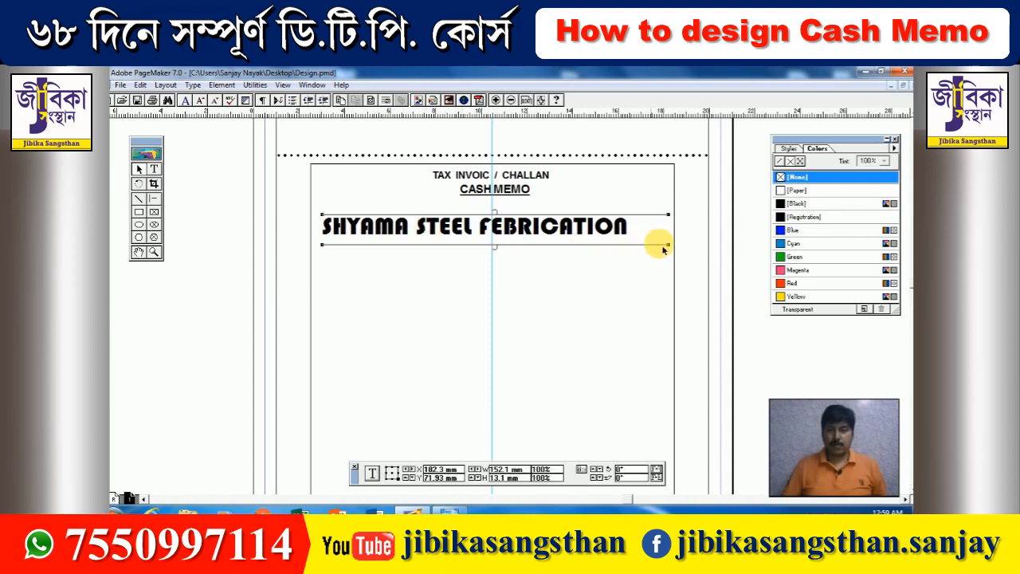
drag(673, 245, 632, 245)
mouse_move(510, 233)
mouse_down()
mouse_move(530, 227)
mouse_move(522, 225)
mouse_up()
- Type the tagline 'All kind of febracation job Available here' in a new frame below the heading
click(303, 249)
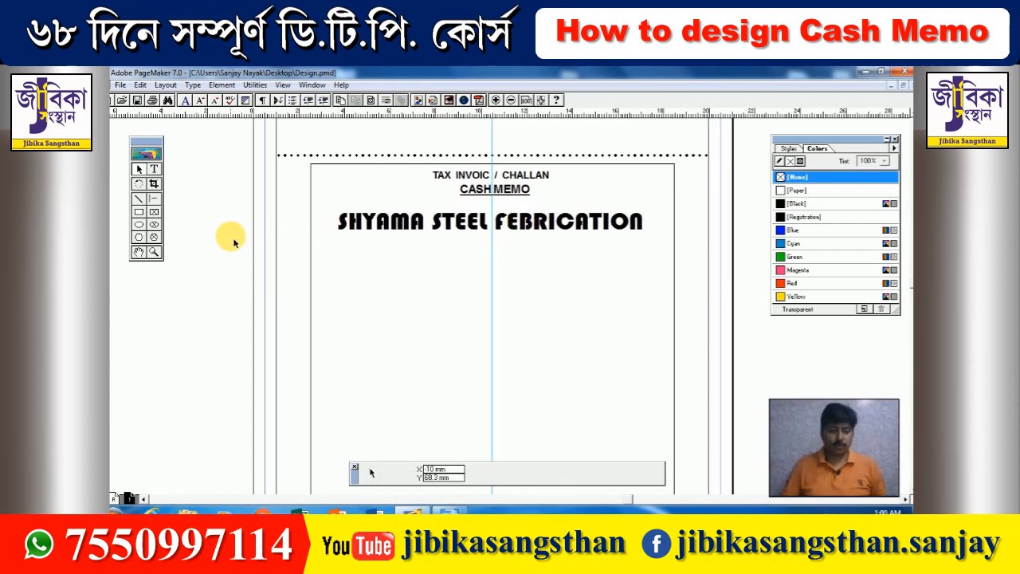
click(156, 167)
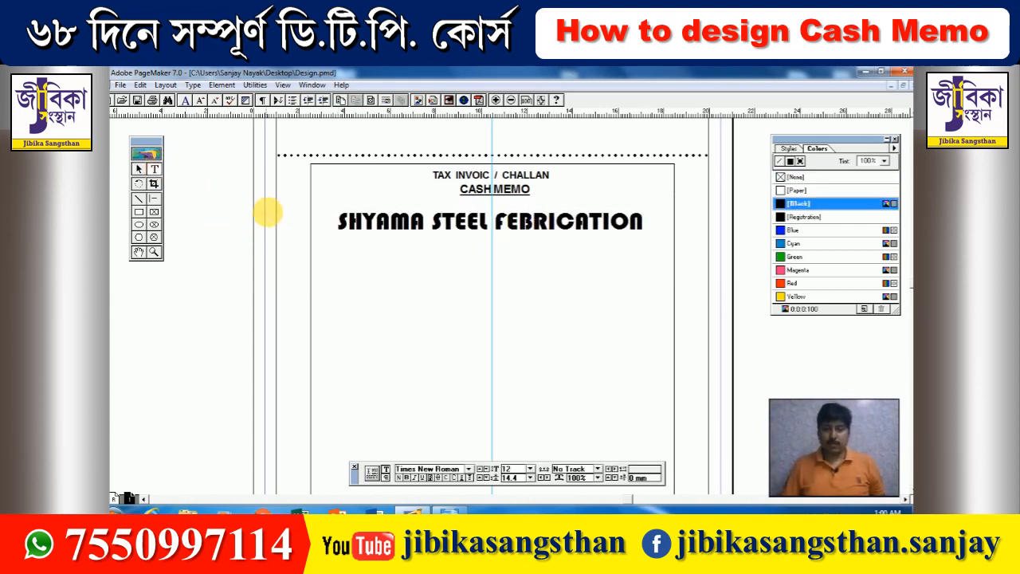
drag(353, 236, 542, 259)
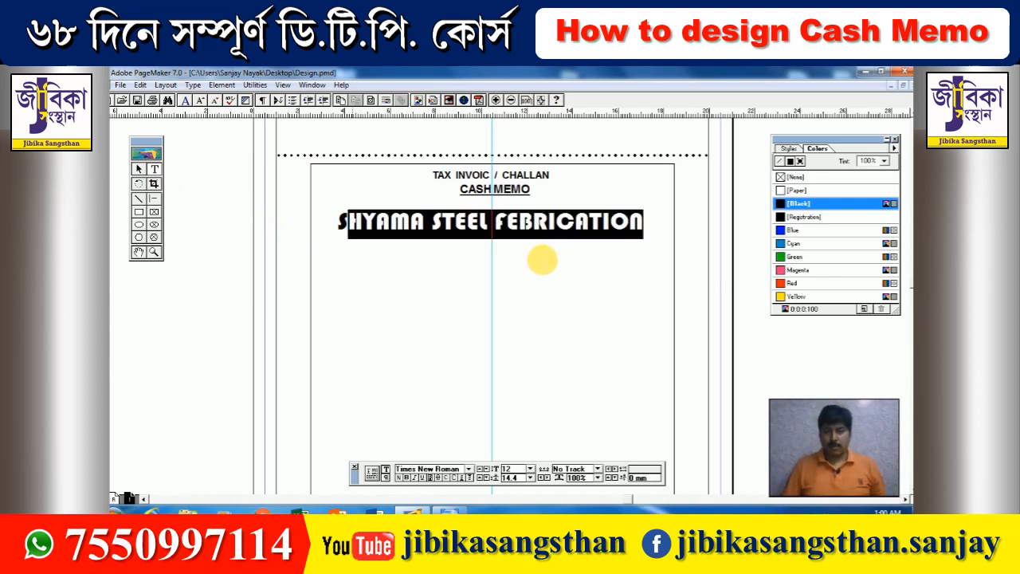
drag(353, 247, 635, 267)
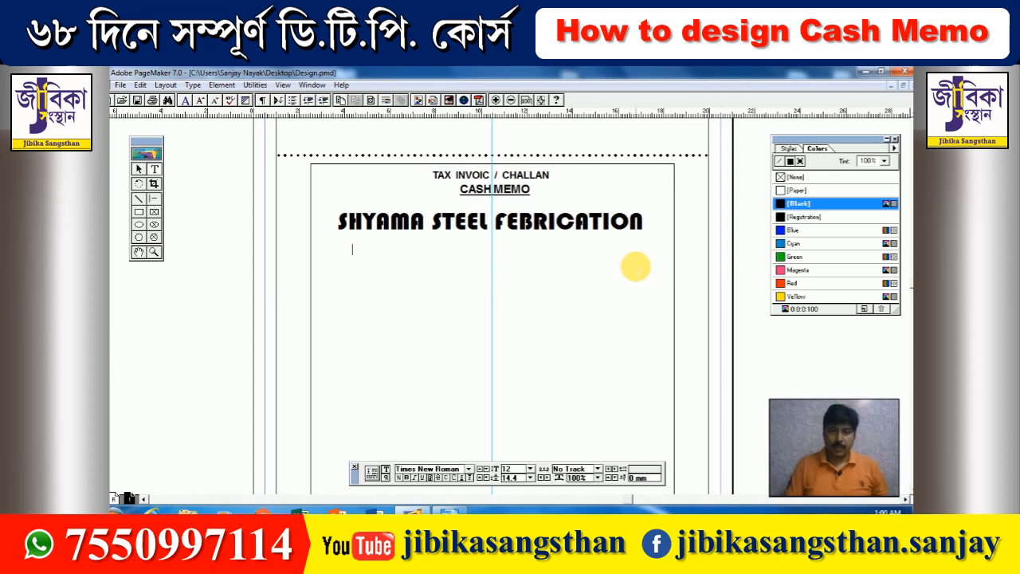
text(aLL)
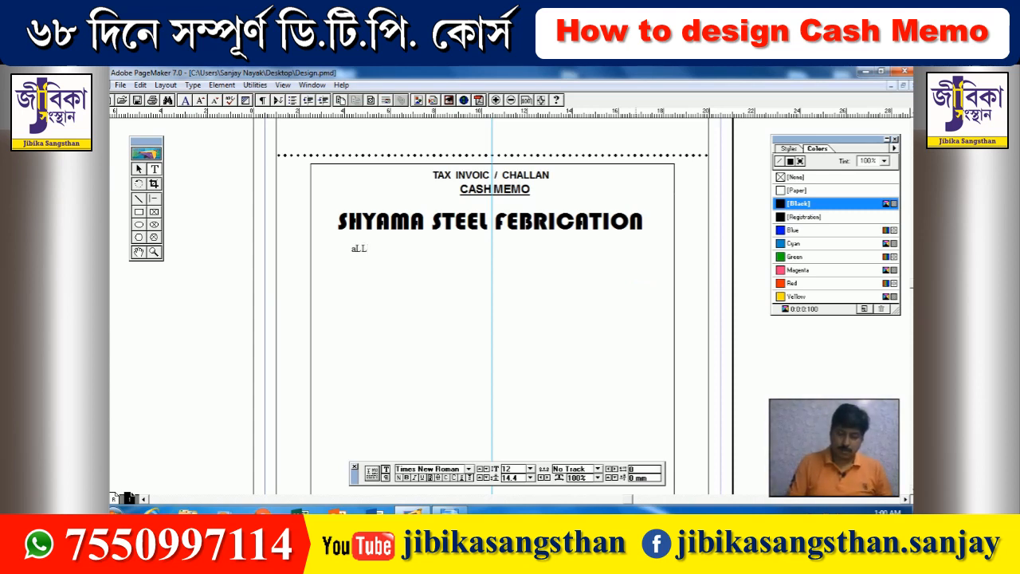
key(BackSpace)
key(BackSpace)
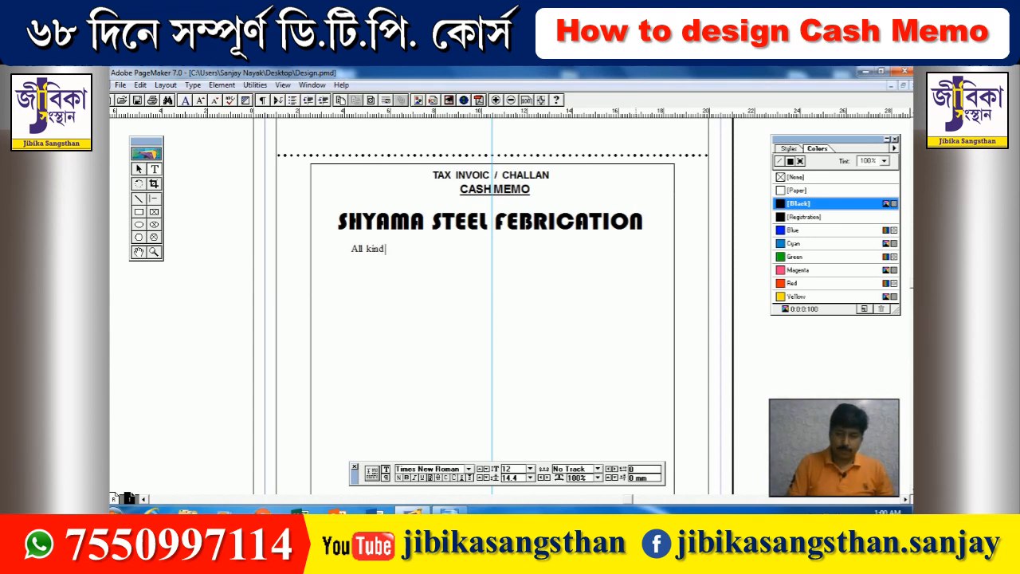
text(ll kind of febracation)
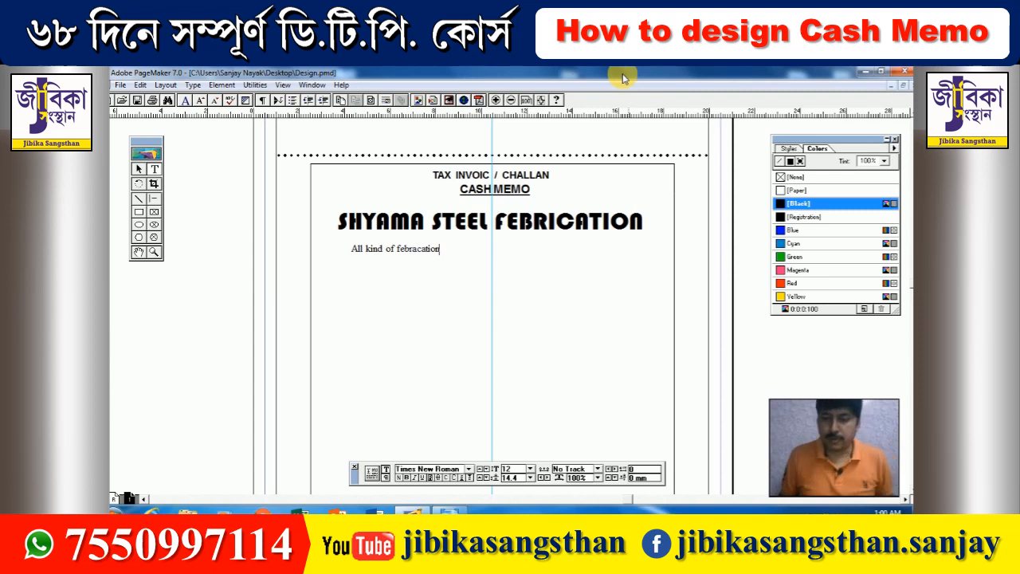
text(job)
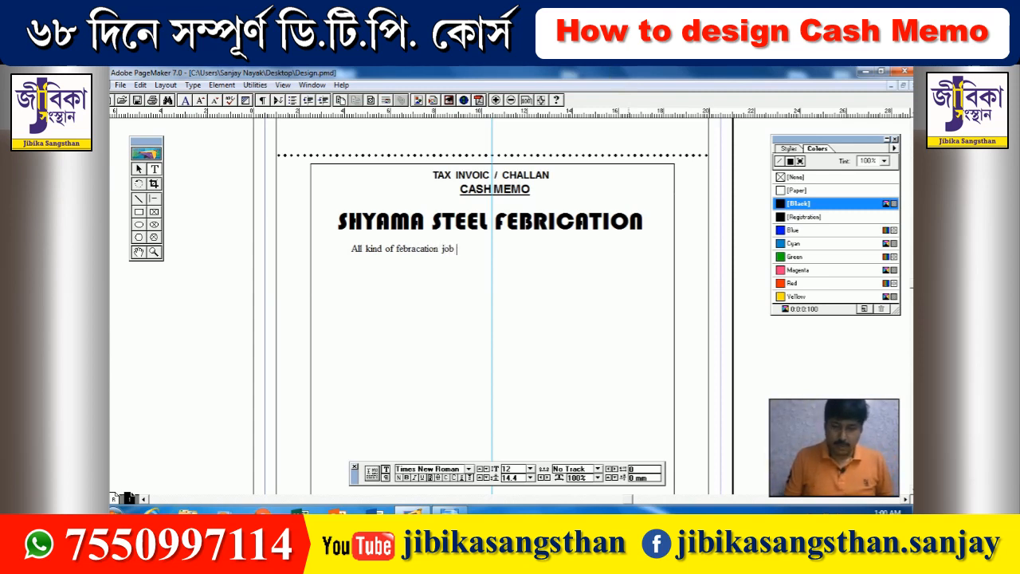
text( Availab)
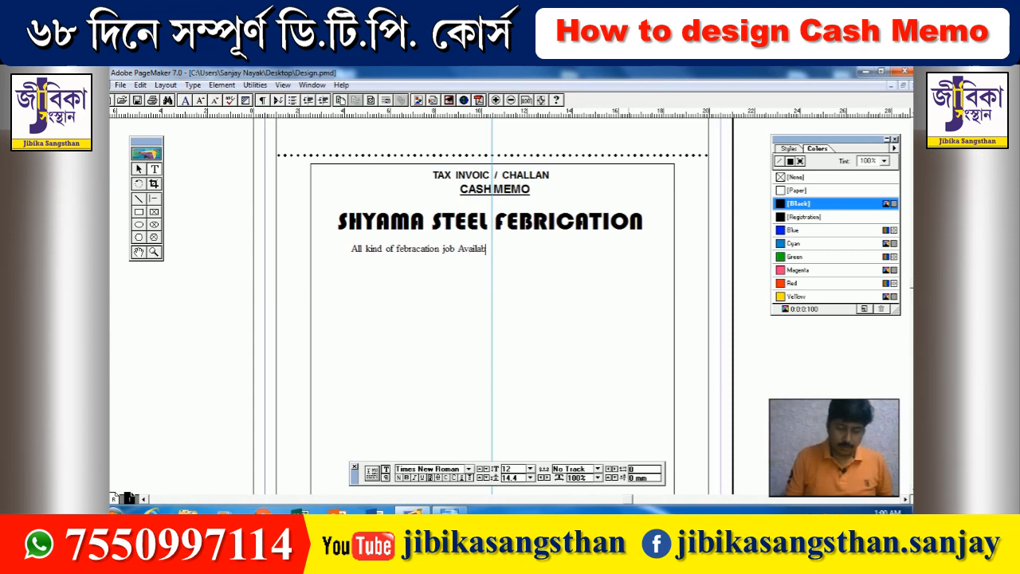
text(le here)
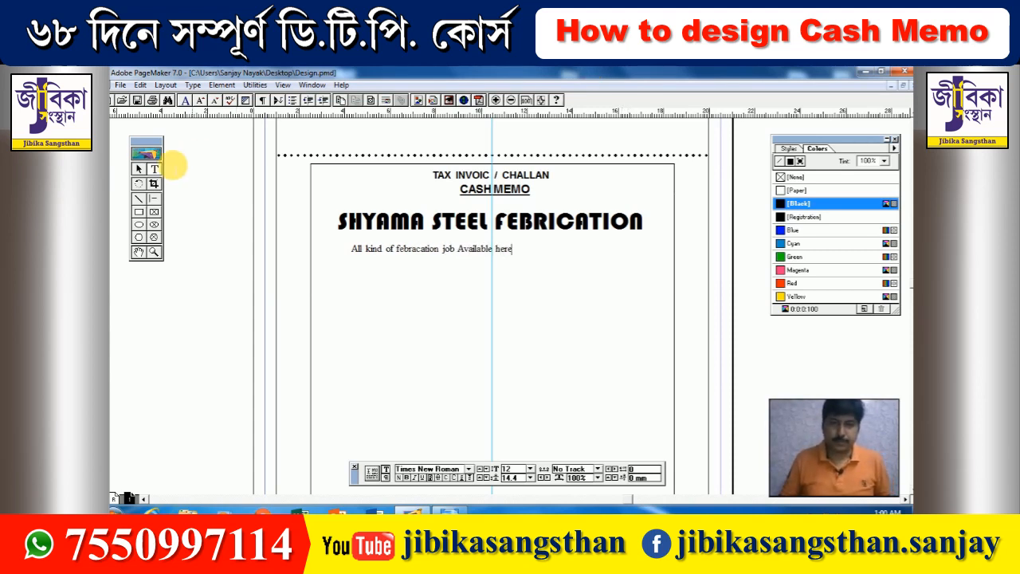
- Make the tagline 13 pt italic, then narrow its block and centre it
key(ctrl+a)
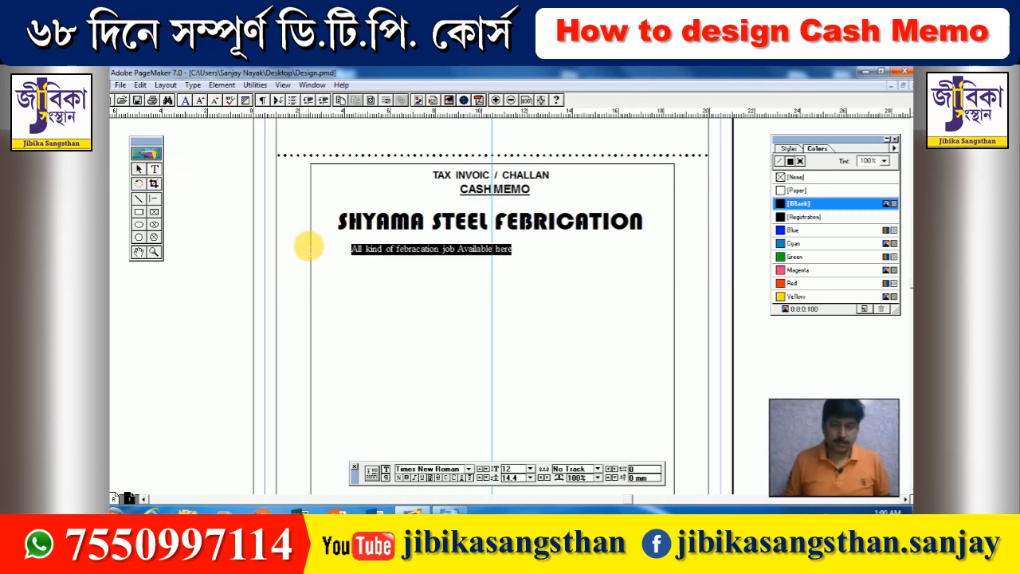
key(ctrl+alt+shift+period)
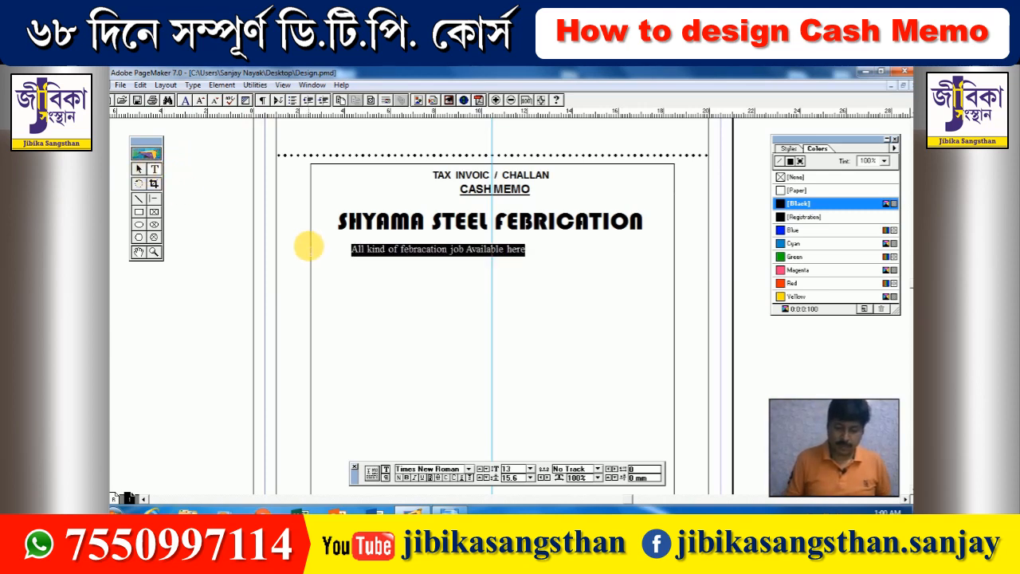
key(ctrl+shift+i)
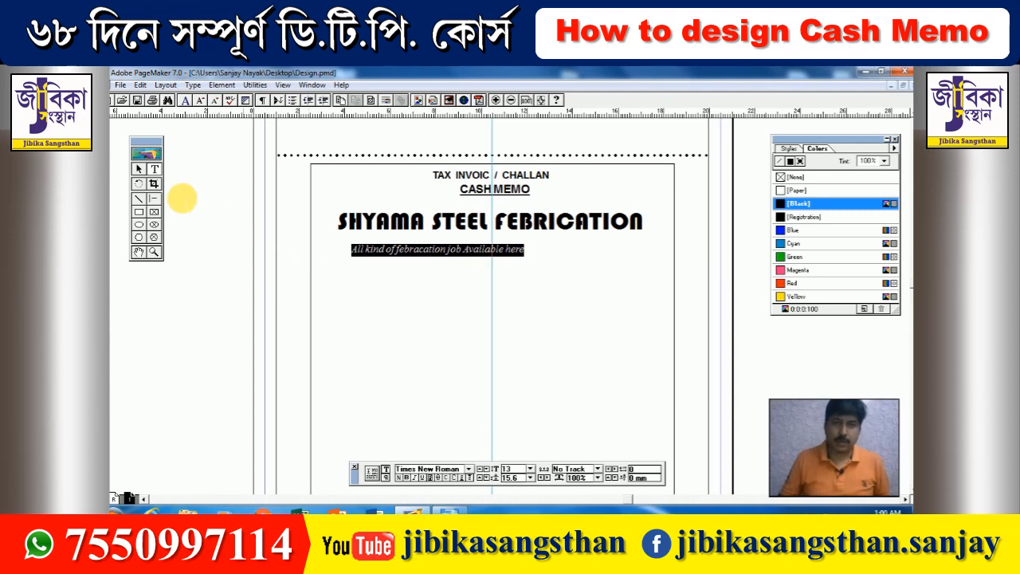
click(138, 169)
click(391, 247)
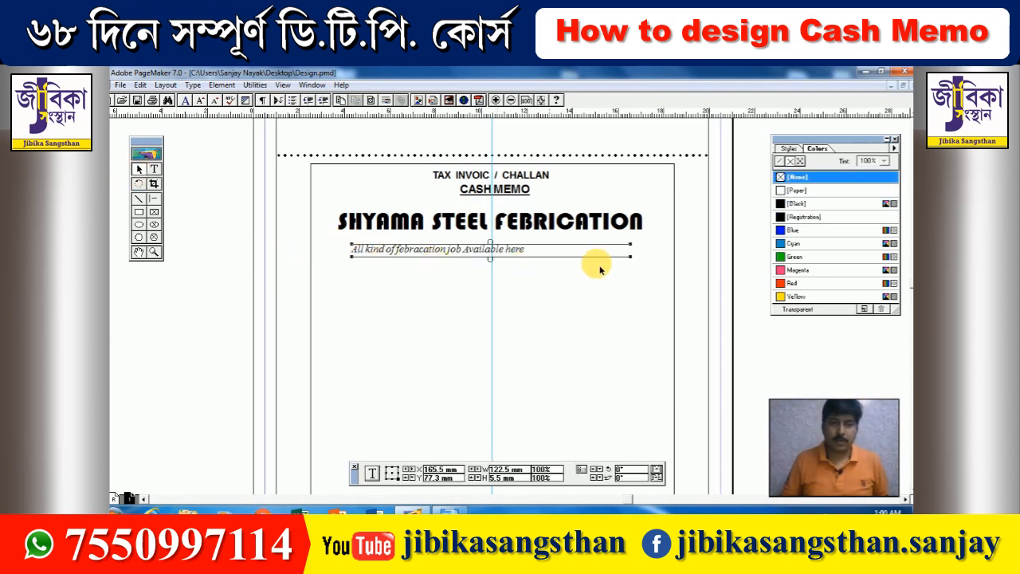
drag(630, 254, 526, 260)
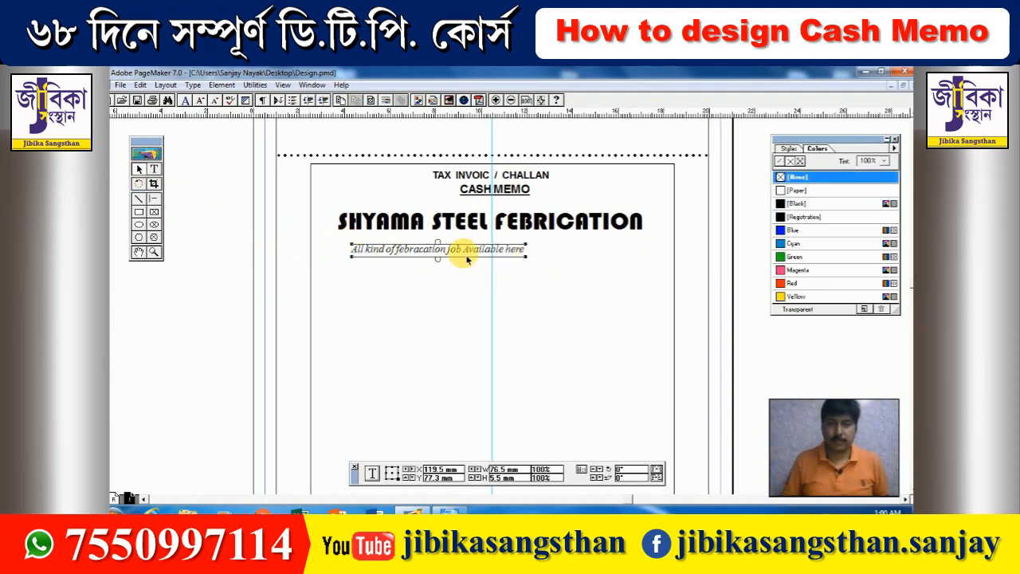
drag(440, 252, 491, 242)
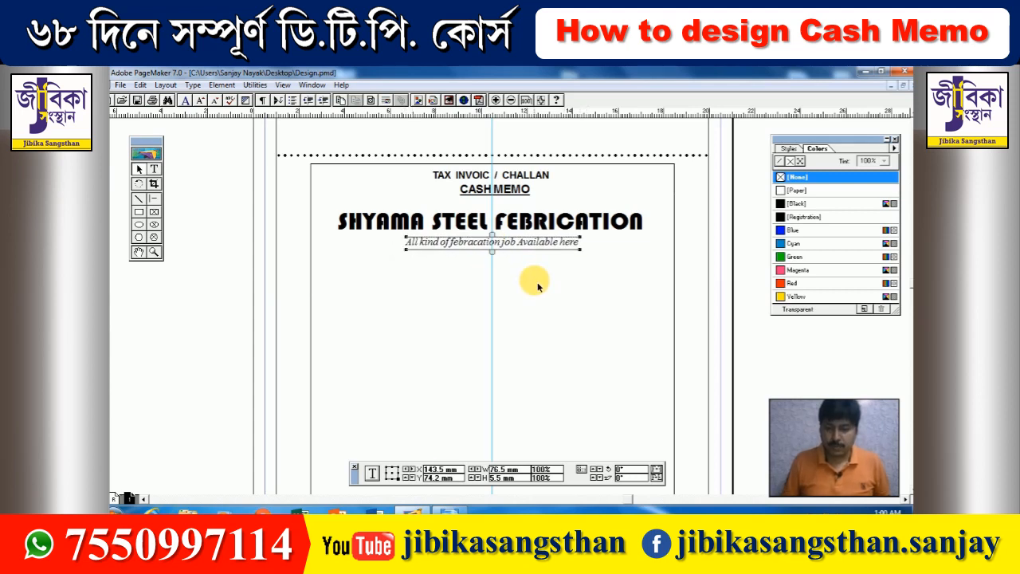
- Duplicate the tagline and move the copy down below it
key(ctrl+alt+v)
key(Down)
key(Down)
key(Down)
key(Down)
key(Down)
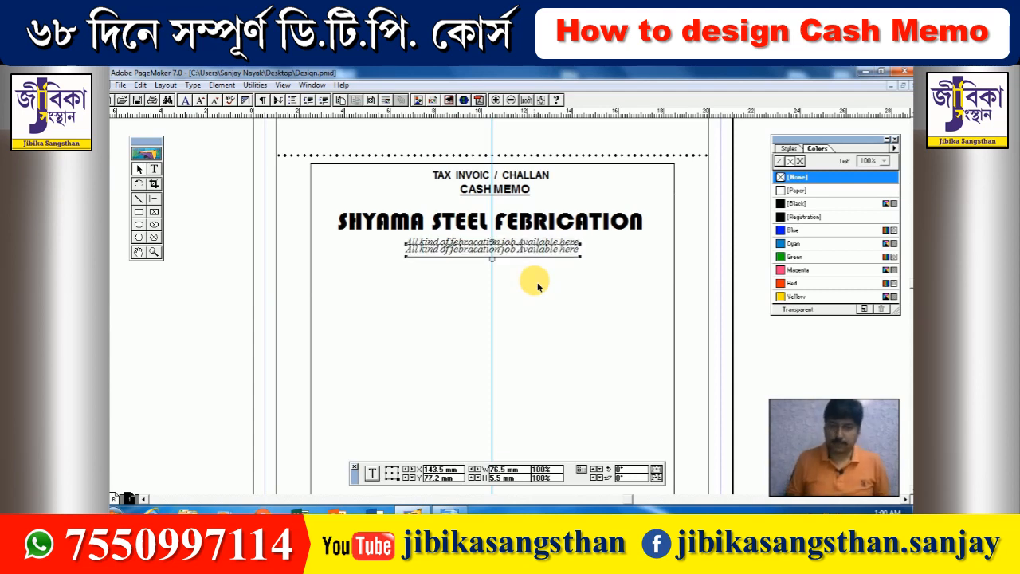
key(Down)
key(Down)
key(Down)
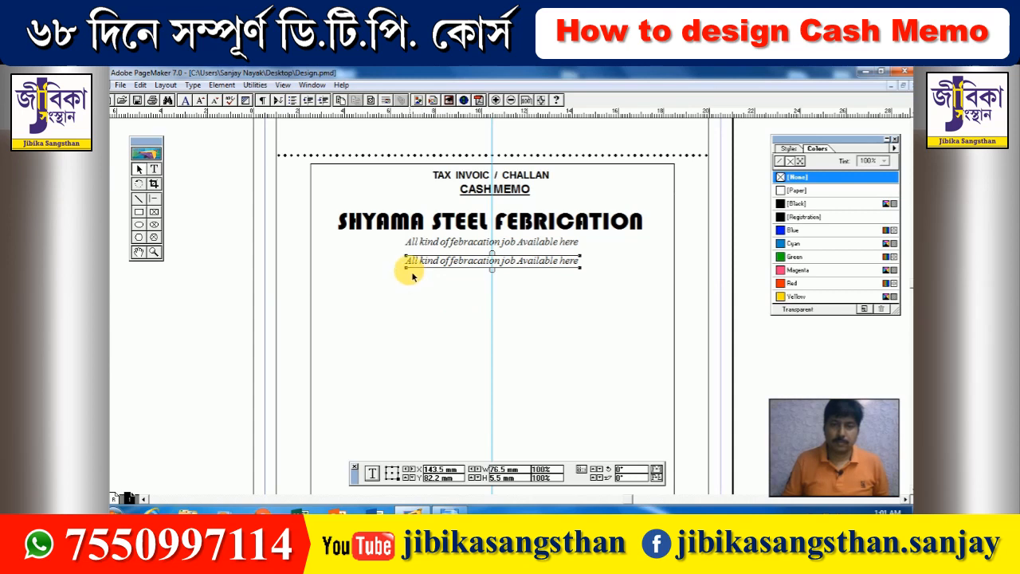
drag(412, 275, 365, 276)
- Replace the copy's text with 'TAMLUK (Maniktala) PURBA MEDINIPUR', fixing the bracket typo
click(154, 169)
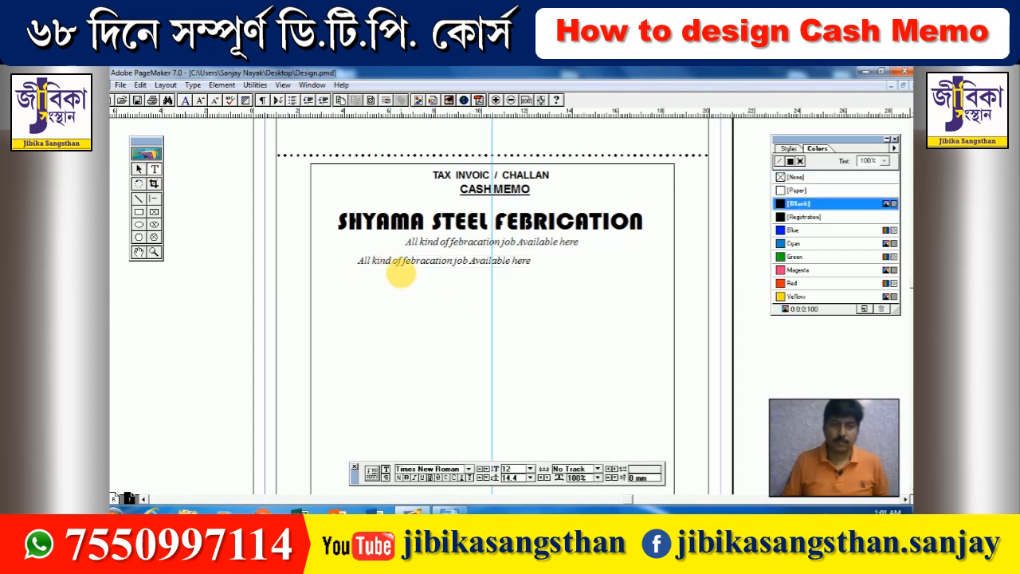
triple_click(391, 270)
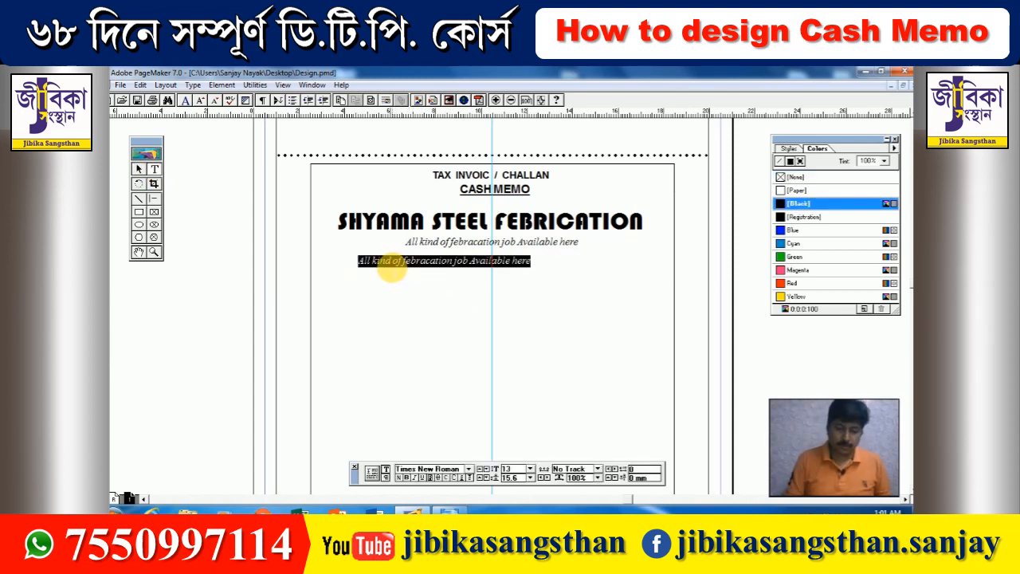
text(I)
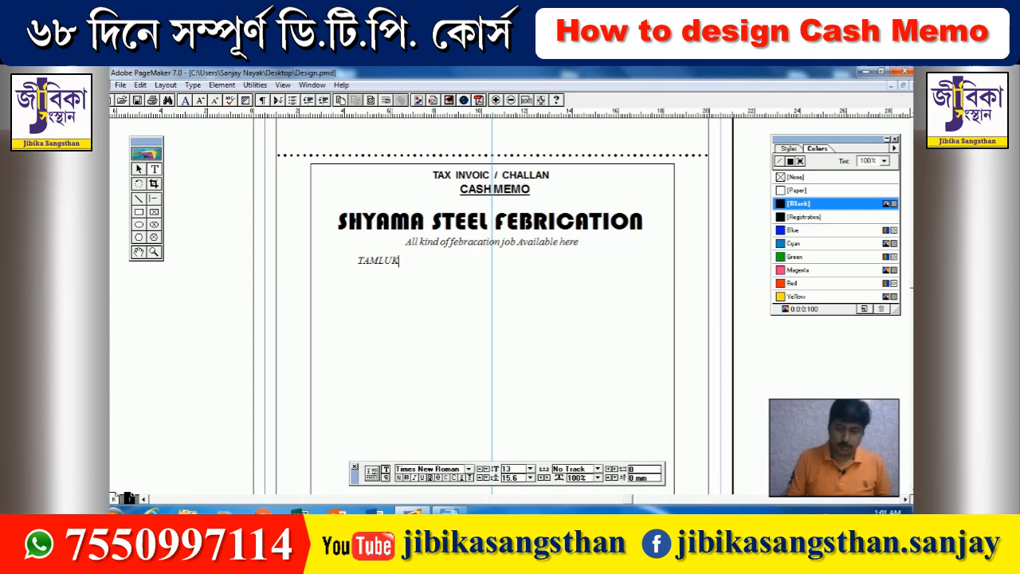
text(AMLUK (Maniktala0)
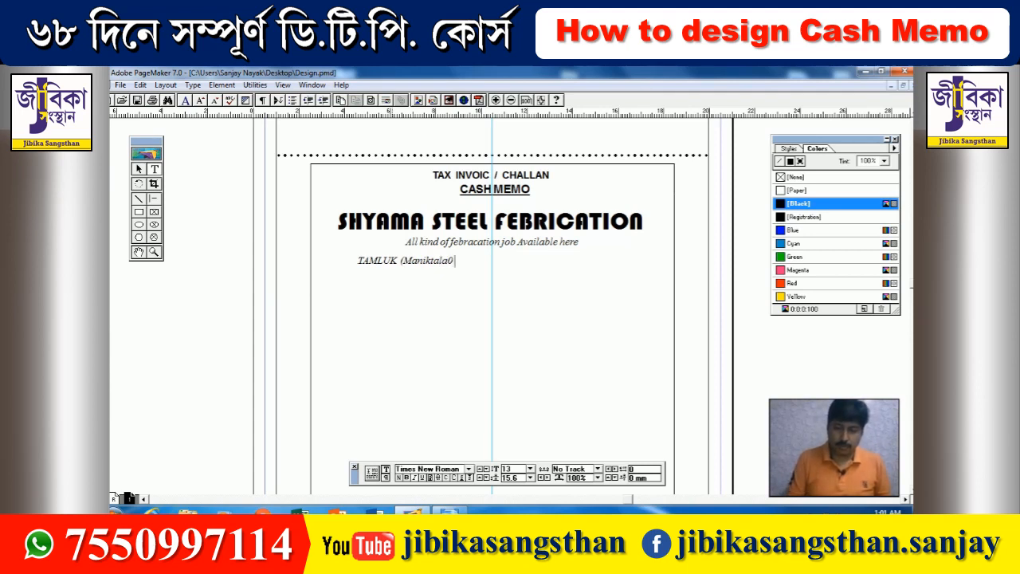
text(PURBA M)
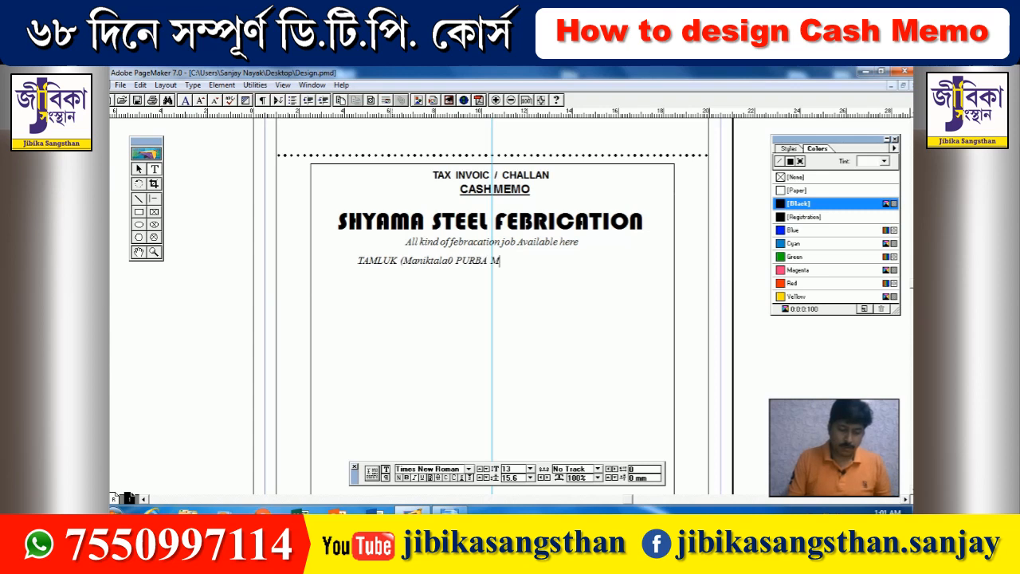
text(EDINIPUR)
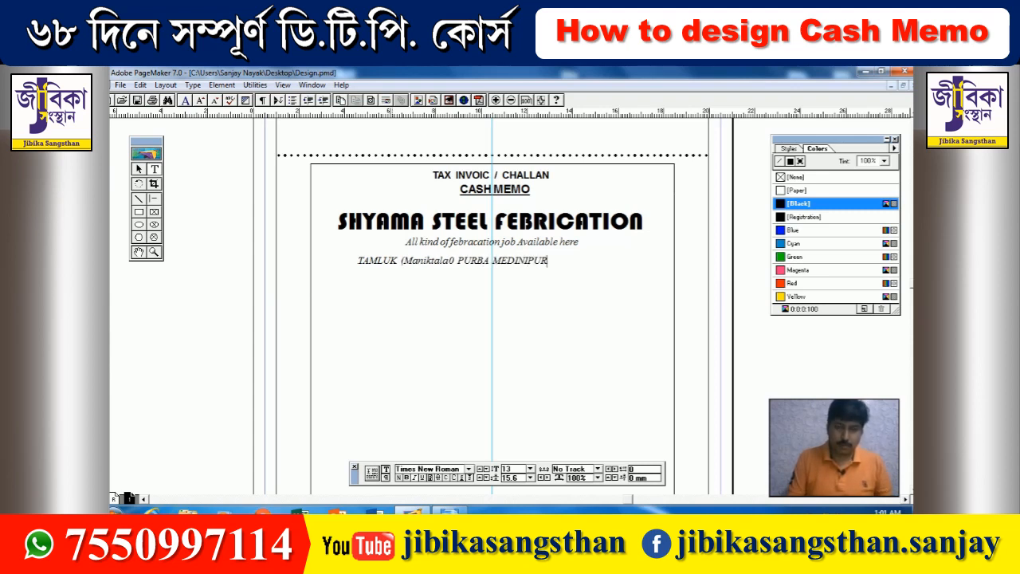
triple_click(391, 263)
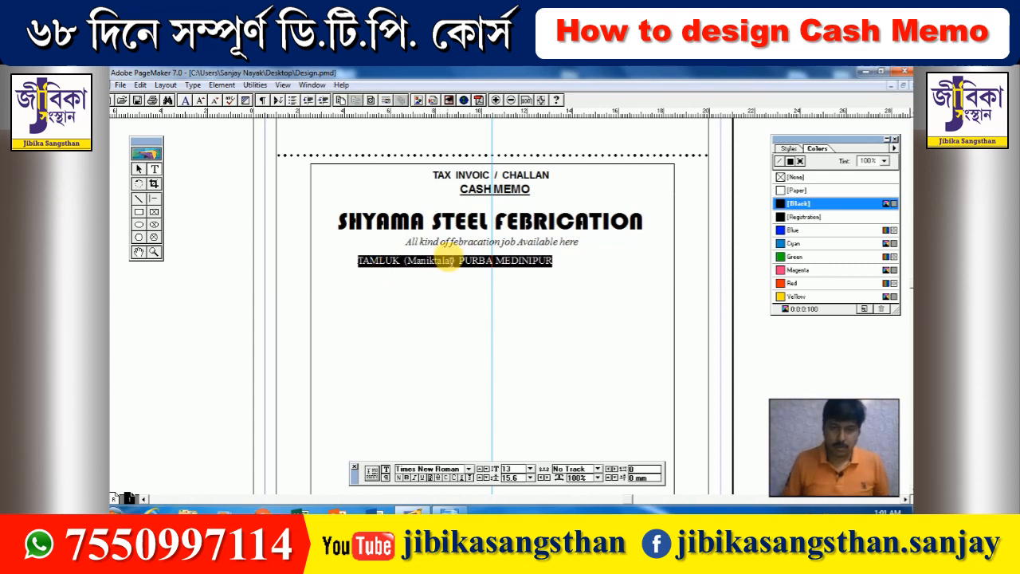
click(450, 260)
key(BackSpace)
text())
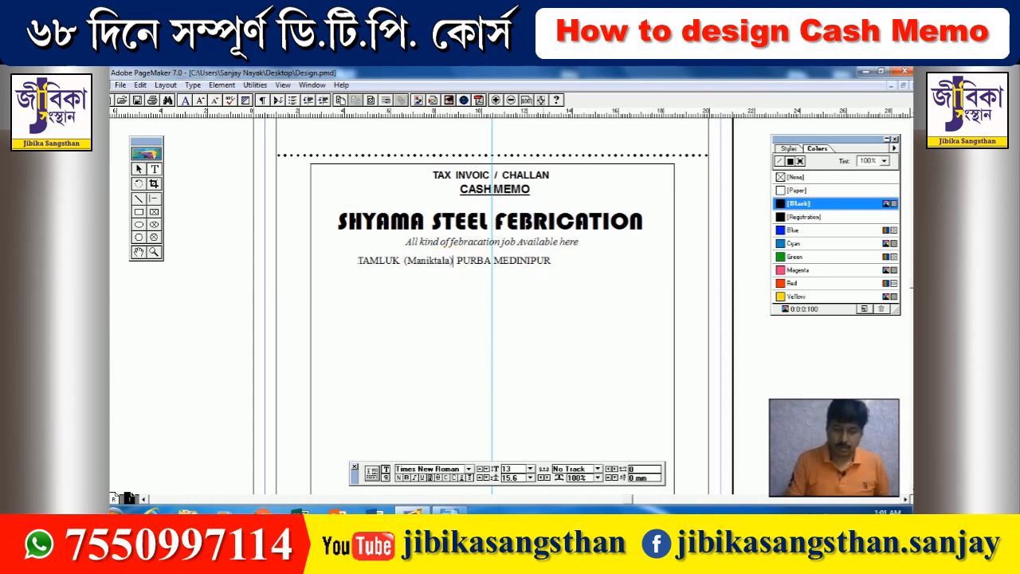
- Centre the address block under the tagline and narrow it to fit
click(139, 168)
click(388, 265)
drag(385, 266, 424, 263)
drag(620, 268, 601, 293)
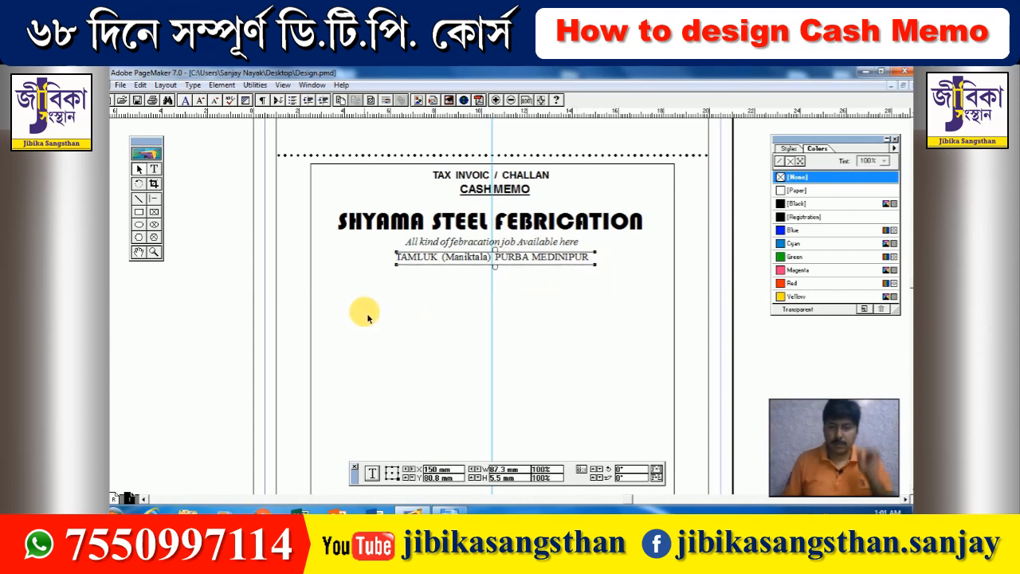
- Start a text insertion point at the page's left and choose the Wingdings 2 font
click(154, 169)
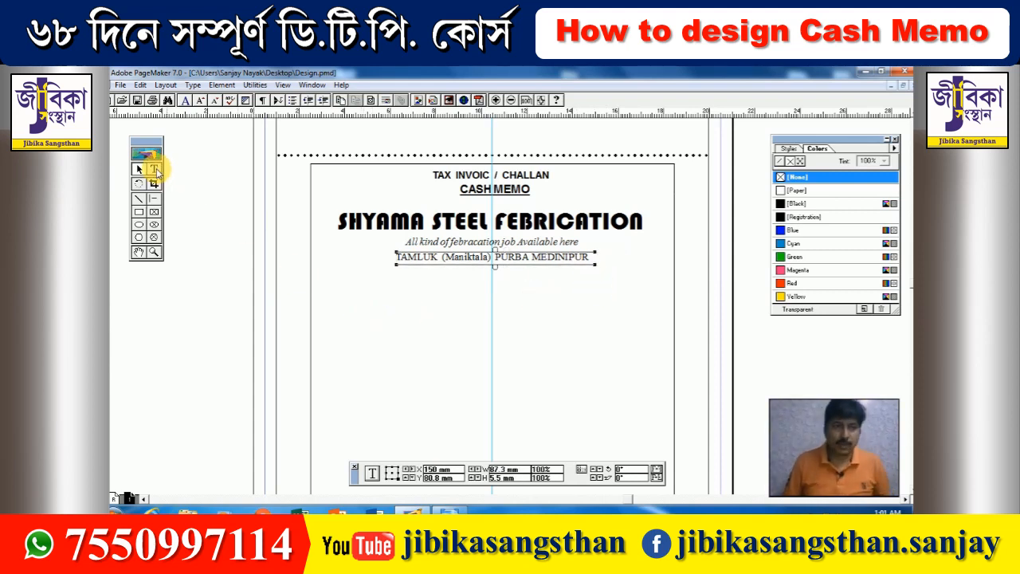
click(196, 322)
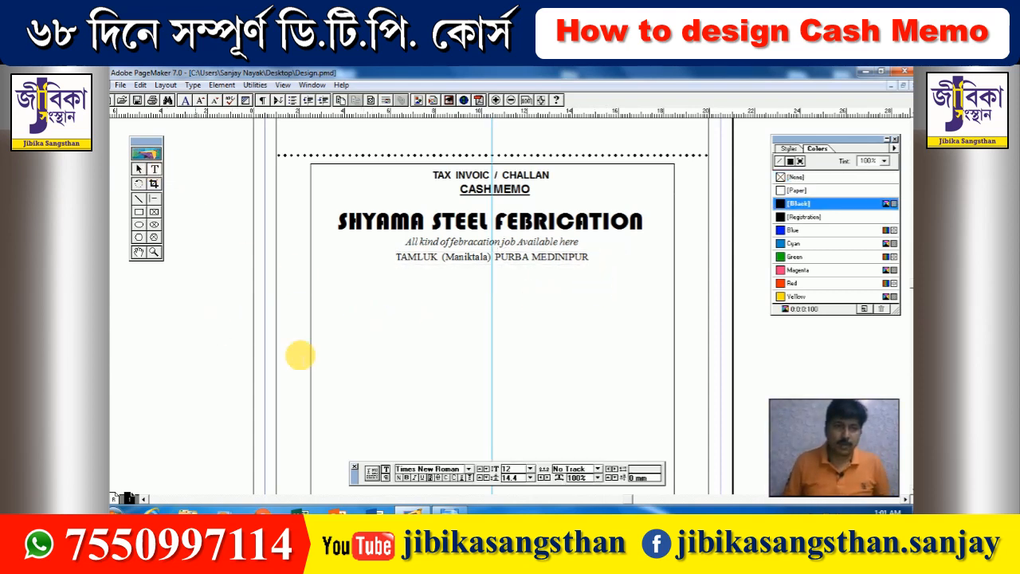
click(468, 470)
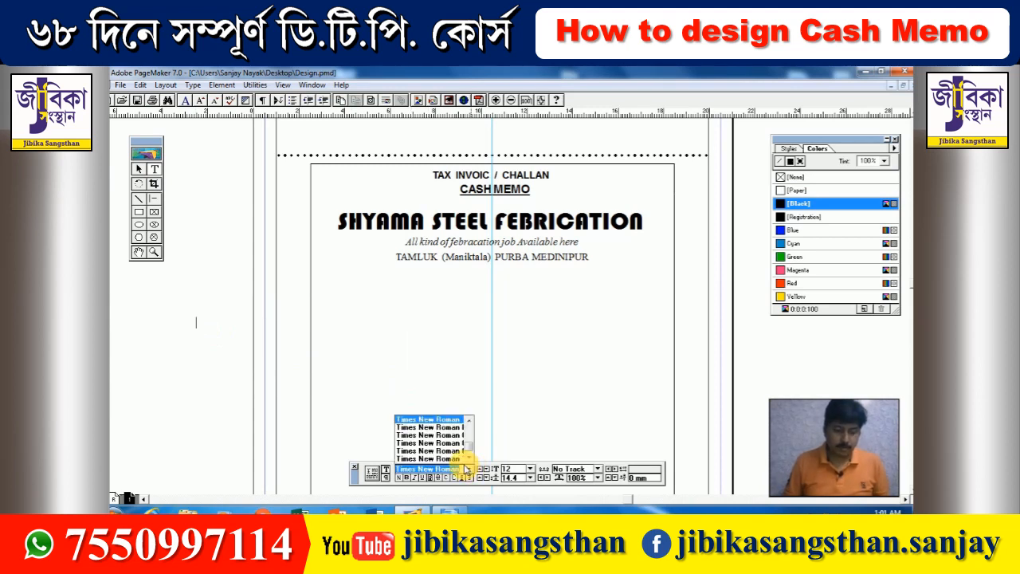
key(w)
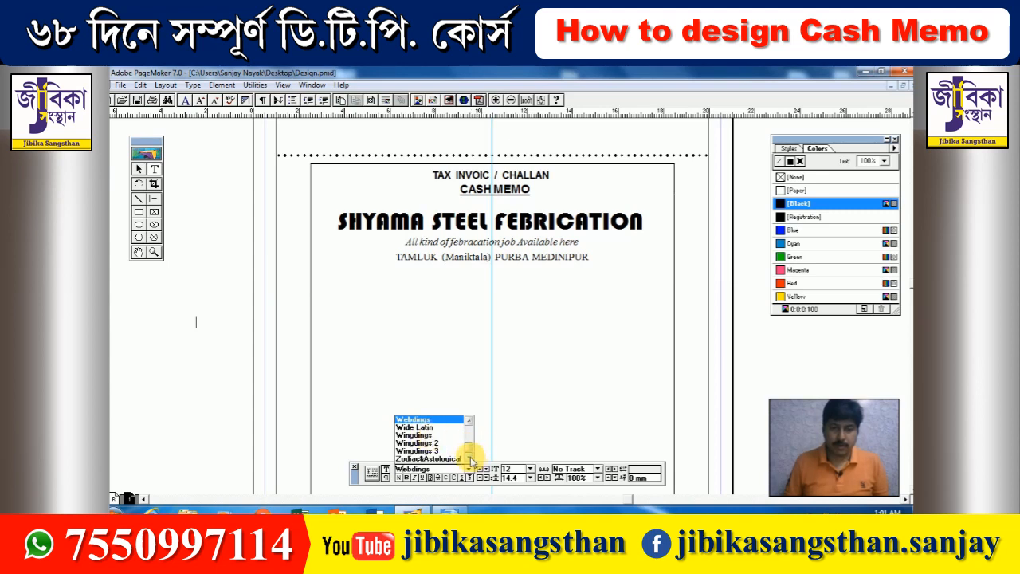
click(469, 423)
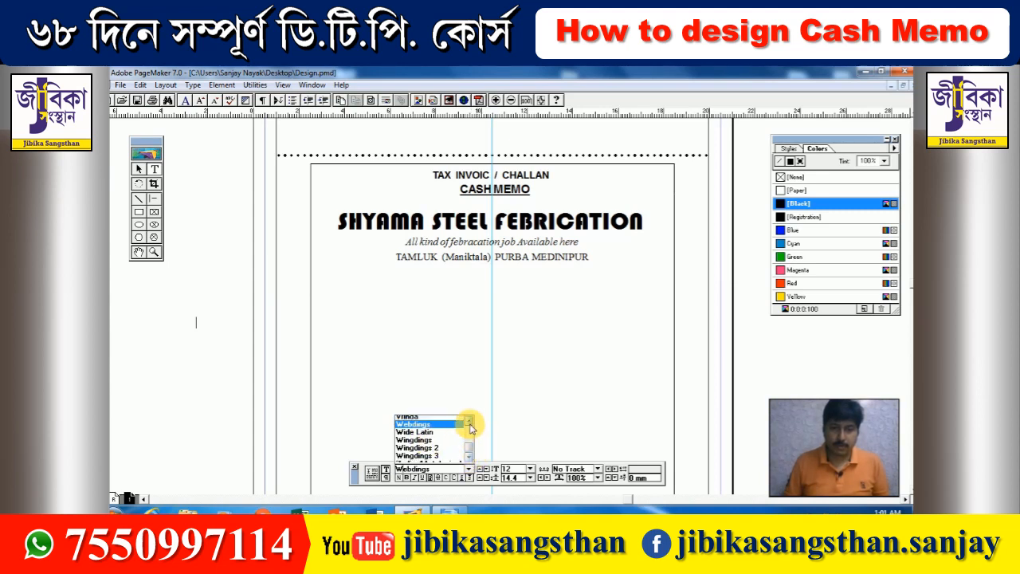
click(469, 423)
click(470, 421)
click(469, 421)
click(469, 422)
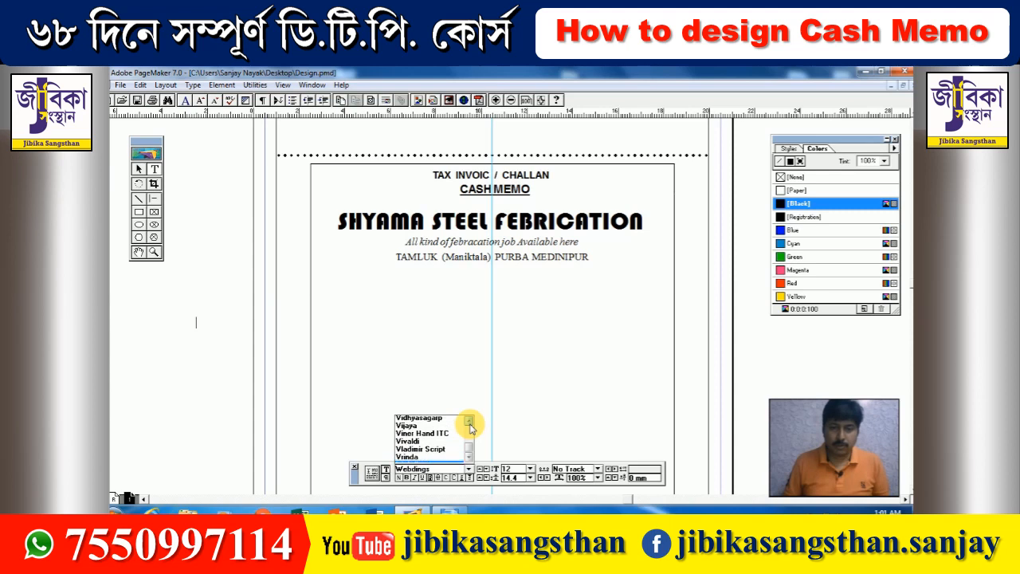
click(470, 422)
click(470, 422)
click(469, 422)
click(470, 423)
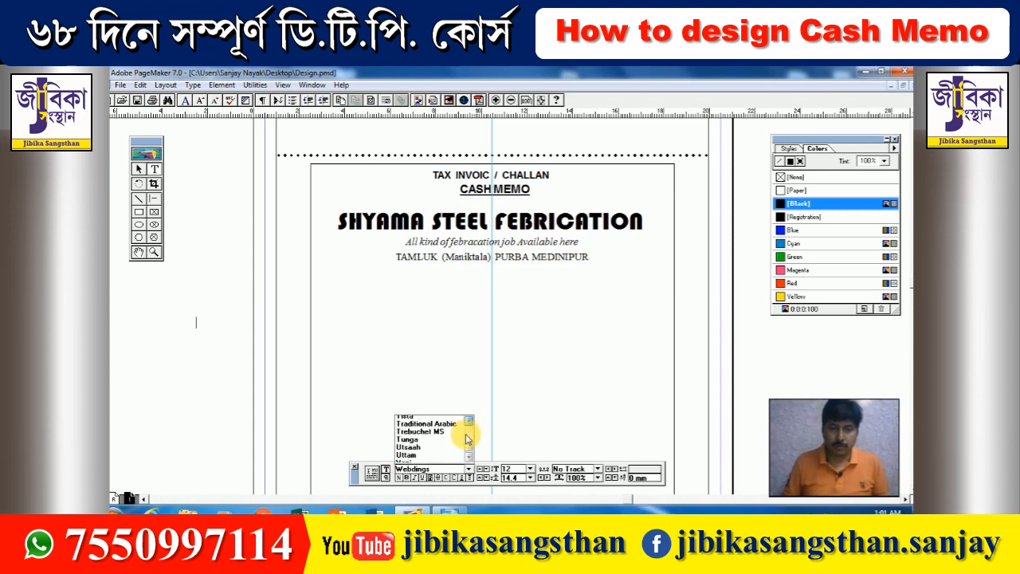
click(468, 422)
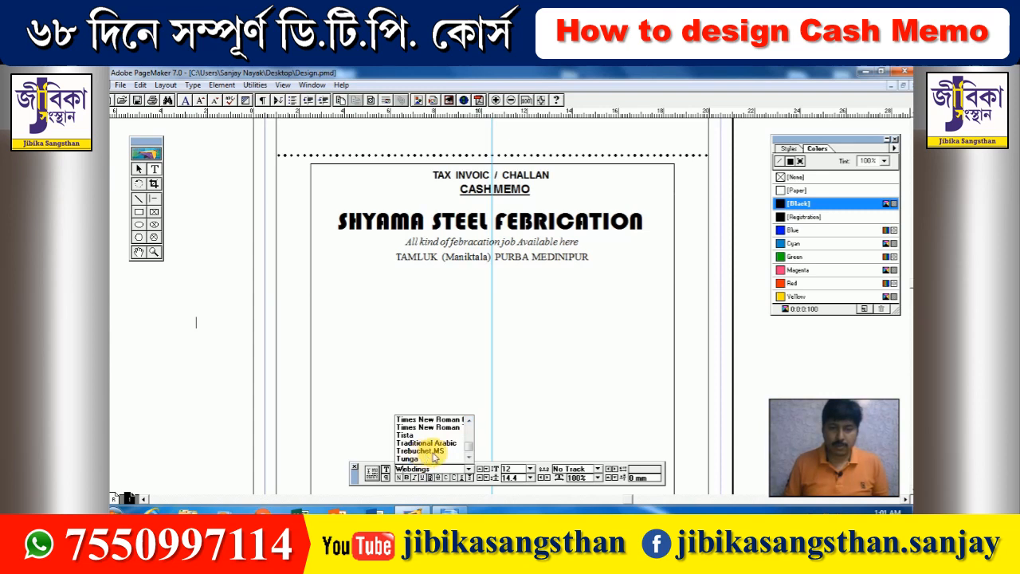
click(470, 423)
click(470, 422)
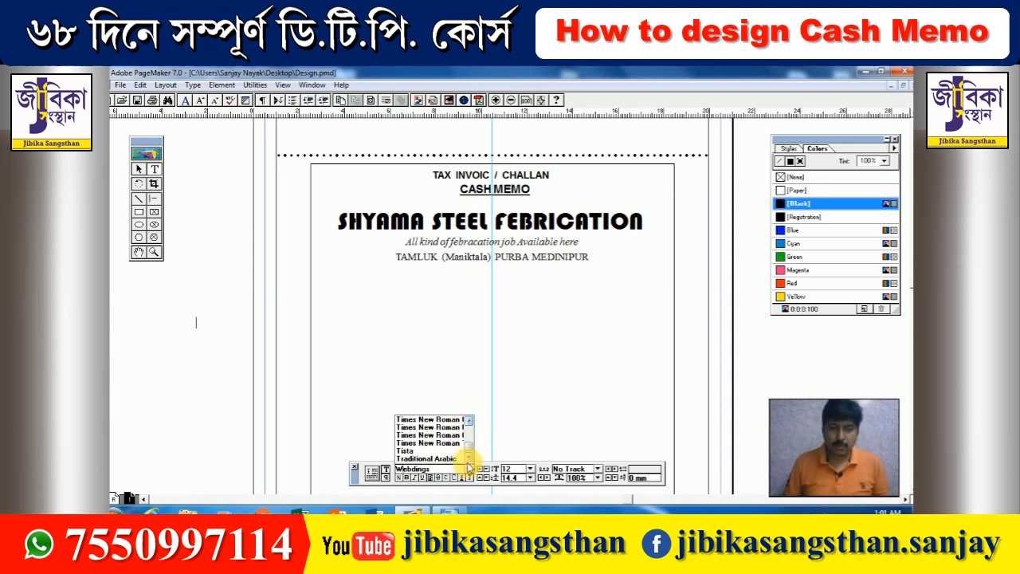
click(469, 457)
click(469, 458)
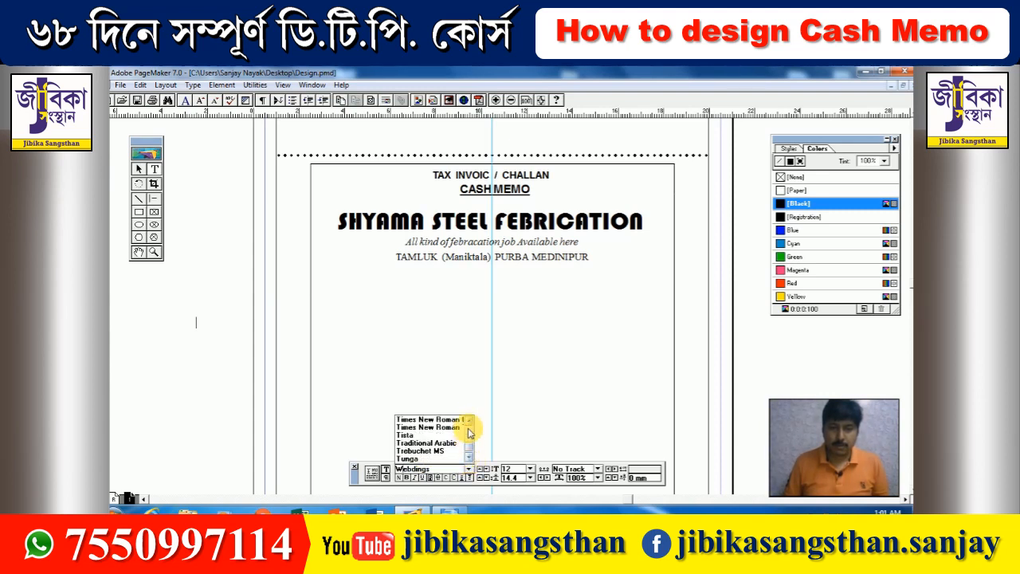
drag(470, 446, 472, 454)
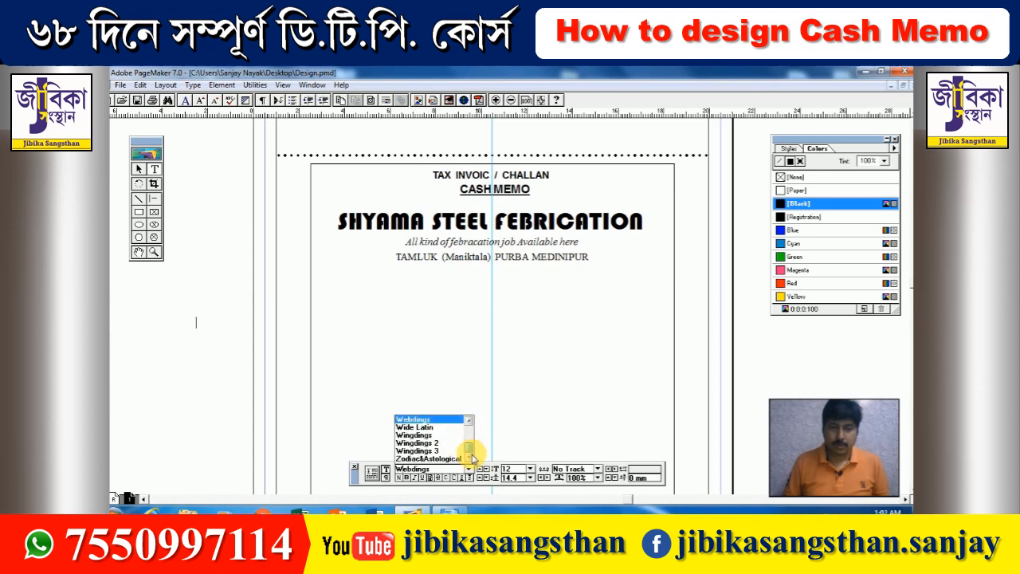
click(424, 442)
- Type the sample lines of symbol characters in Wingdings 2
text(;HNSDGSDFAF A)
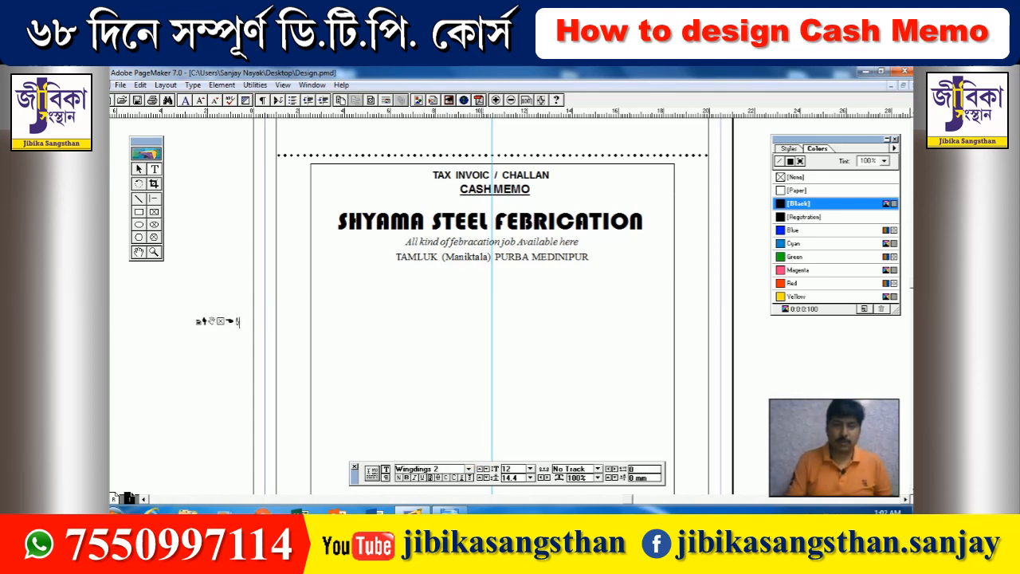
text(RU 4UY ZXCDKGSC)
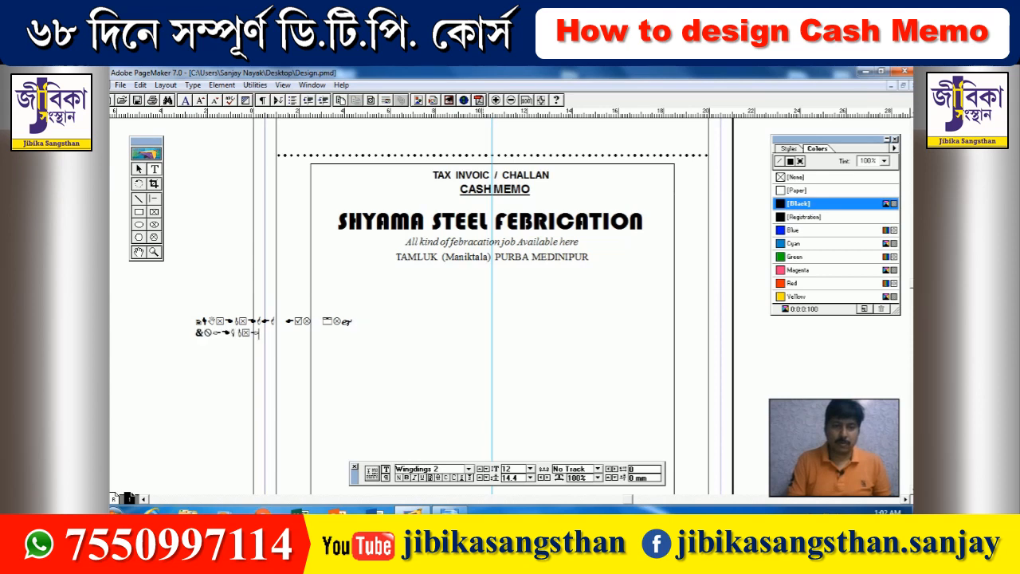
text(mlzxkdlldksdjdhjfhfu4rur)
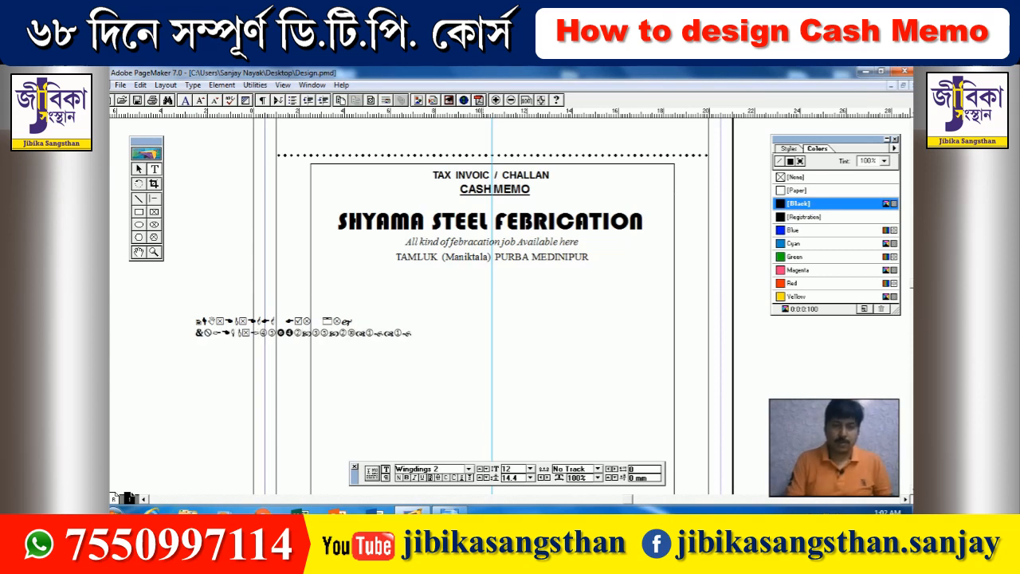
key(Return)
text(0834udhvmsdlmfn)
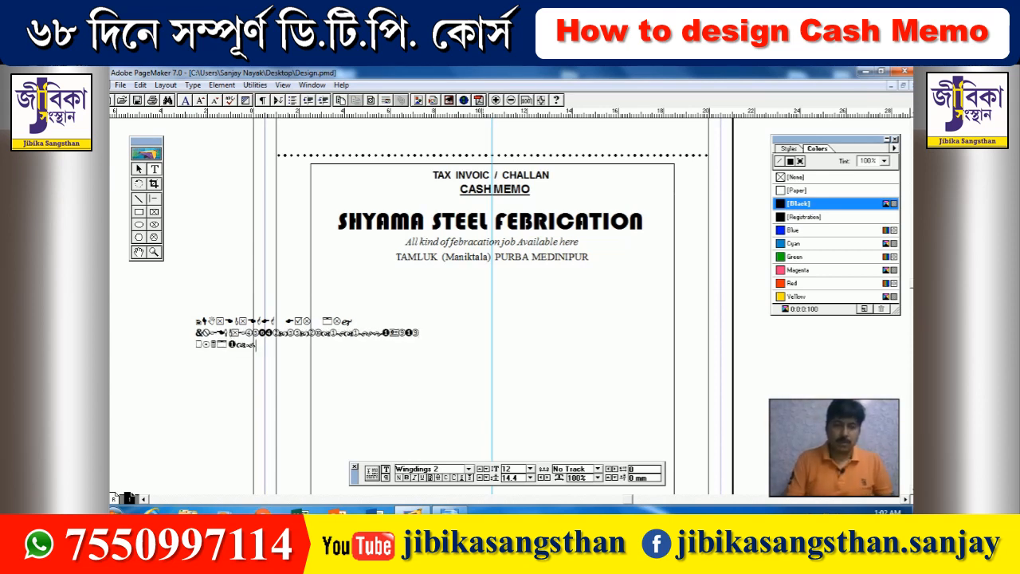
- Switch the symbol text to Wingdings 3, then to Wingdings
key(ctrl+a)
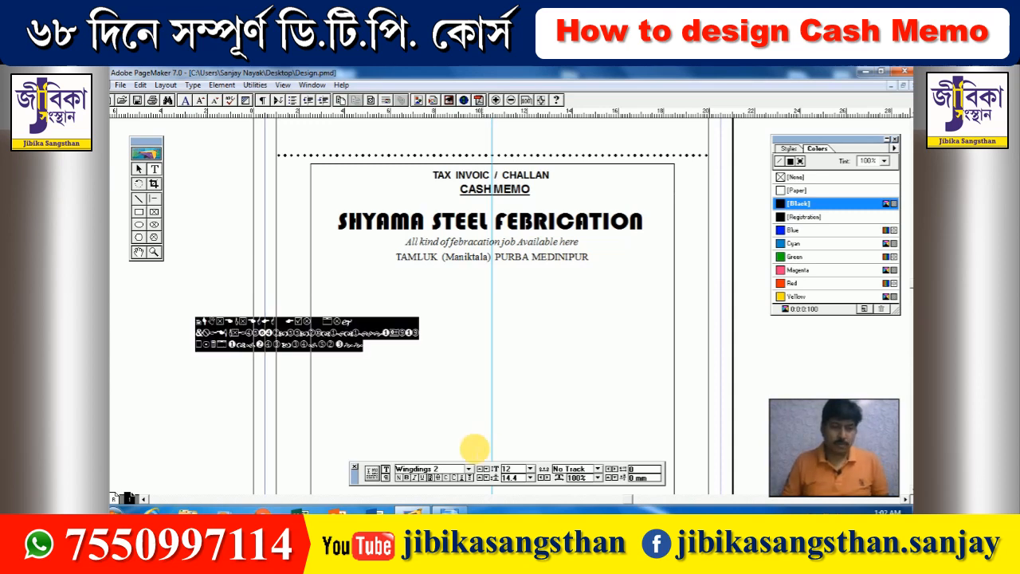
click(470, 468)
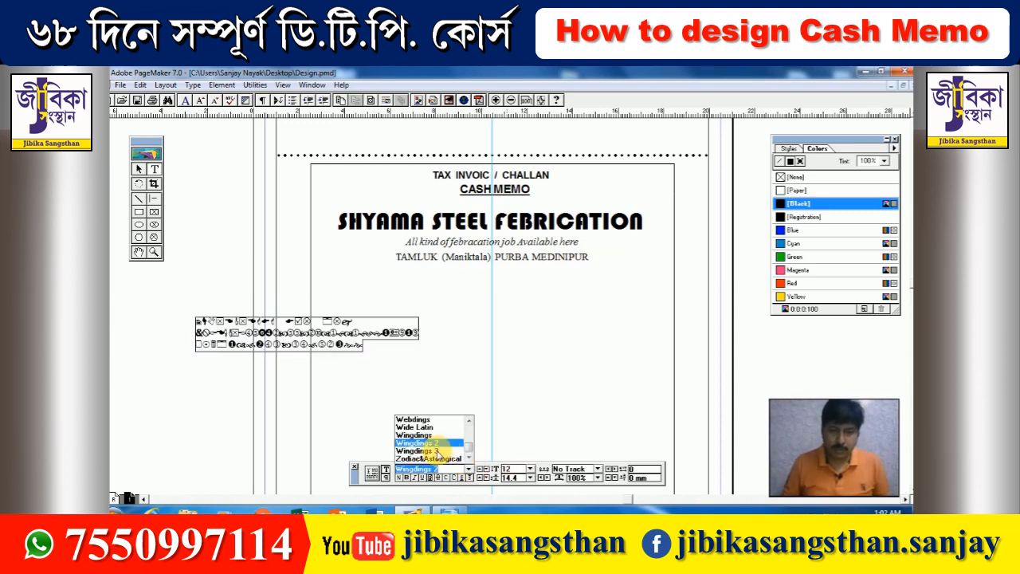
click(435, 450)
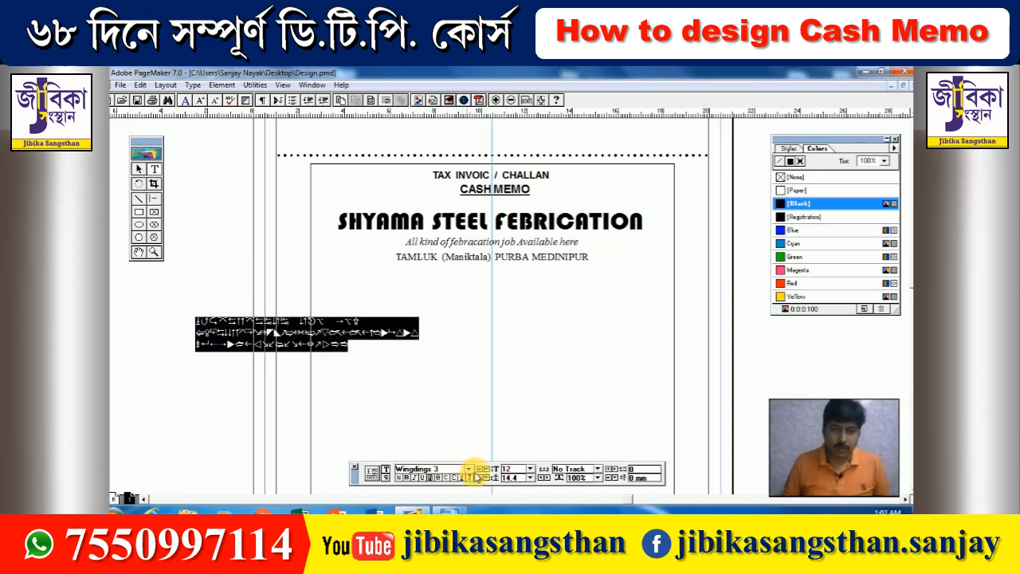
click(469, 468)
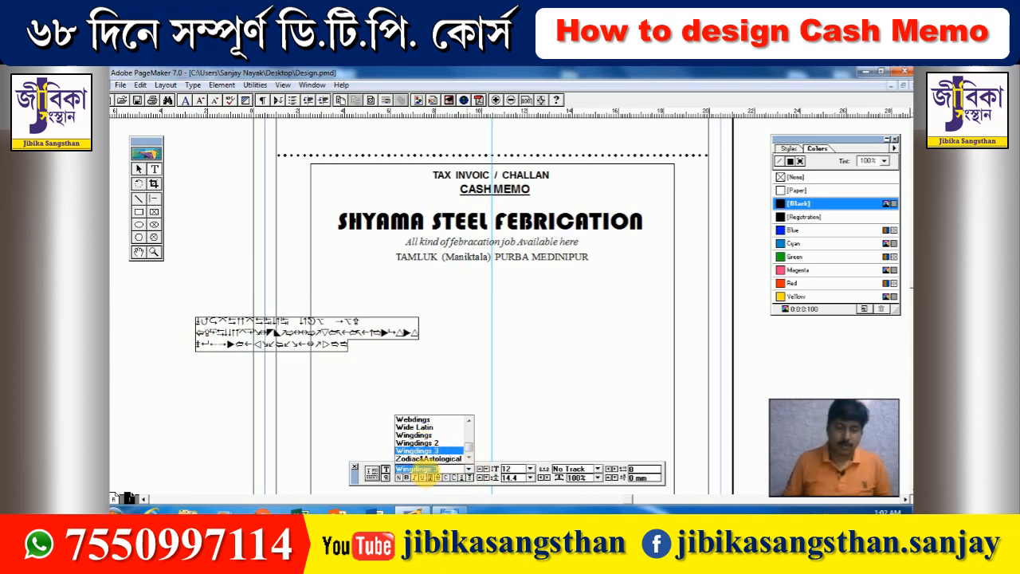
text(wing)
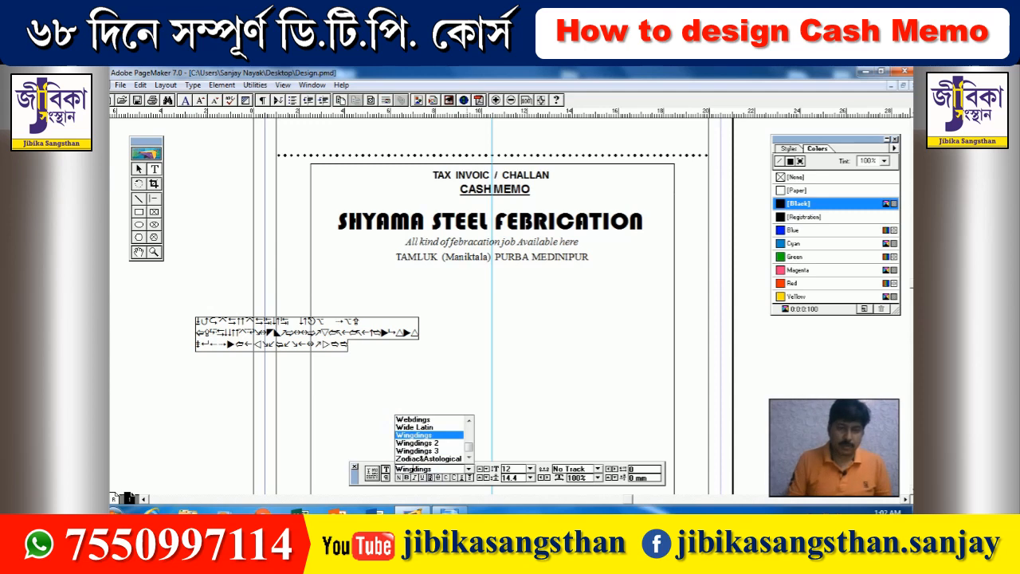
click(410, 435)
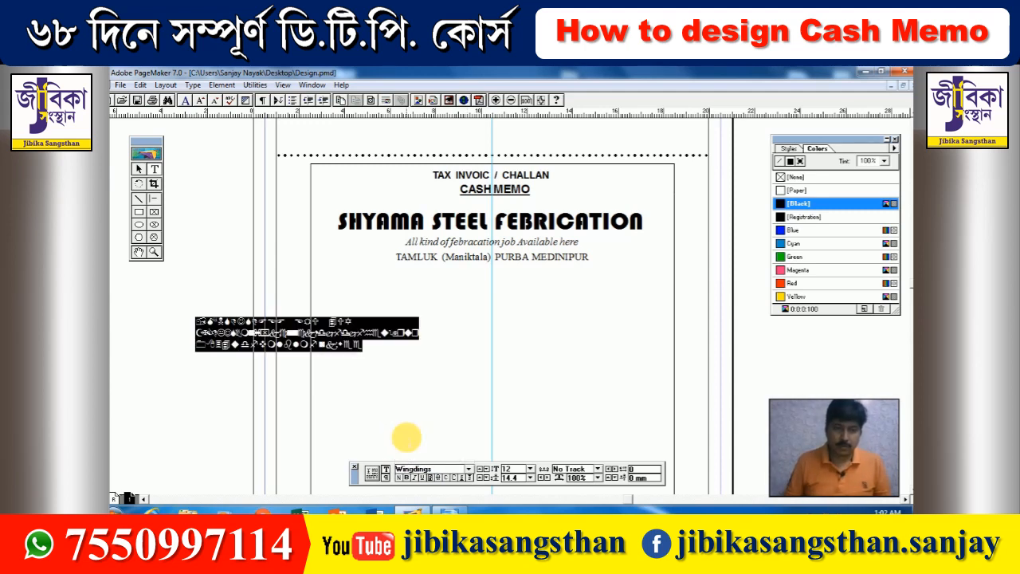
click(318, 407)
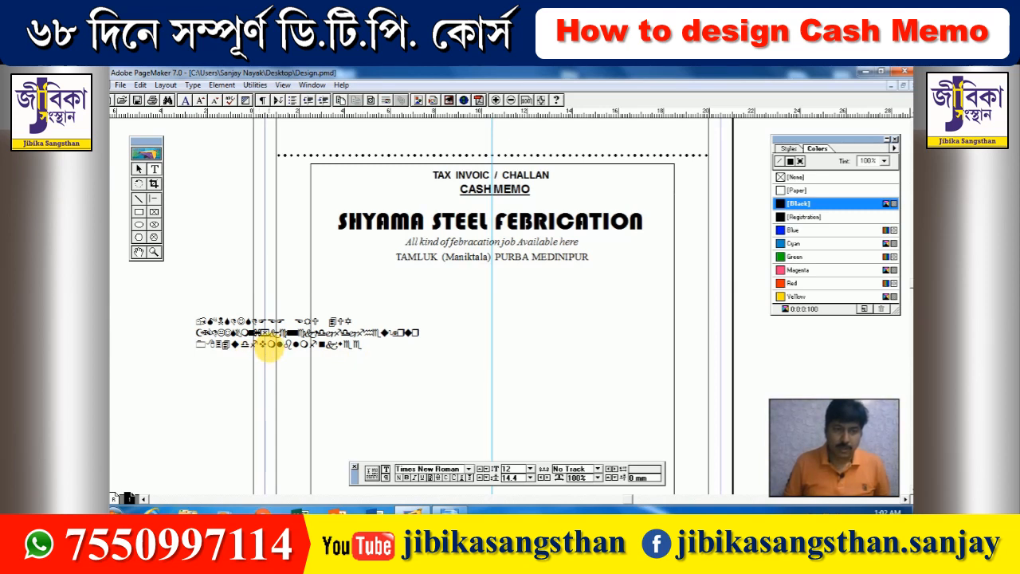
drag(266, 345, 273, 346)
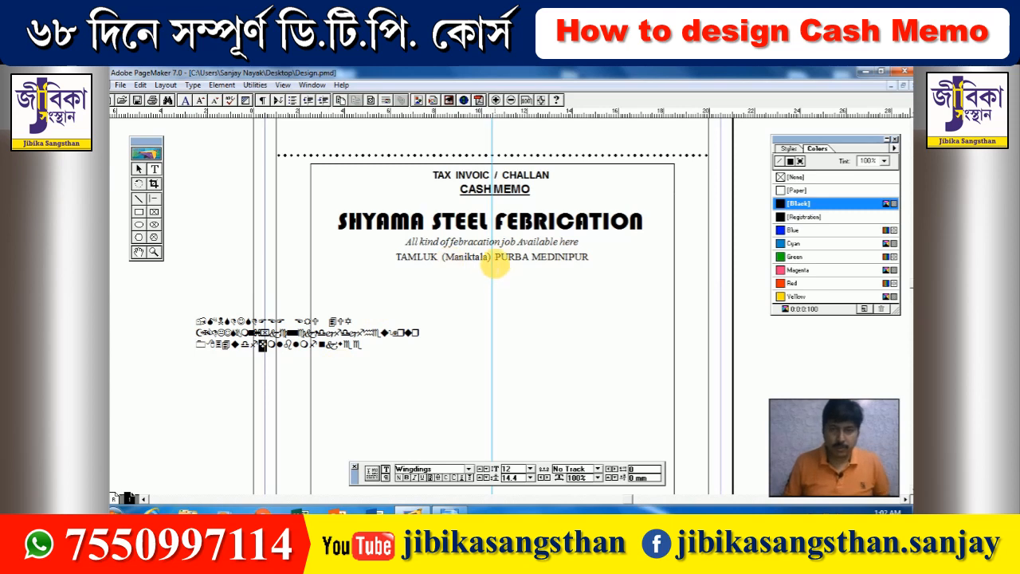
- Paste the ❖ glyph between '(Maniktala)' and 'PURBA', and widen the address block to one line
click(494, 260)
text(❖)
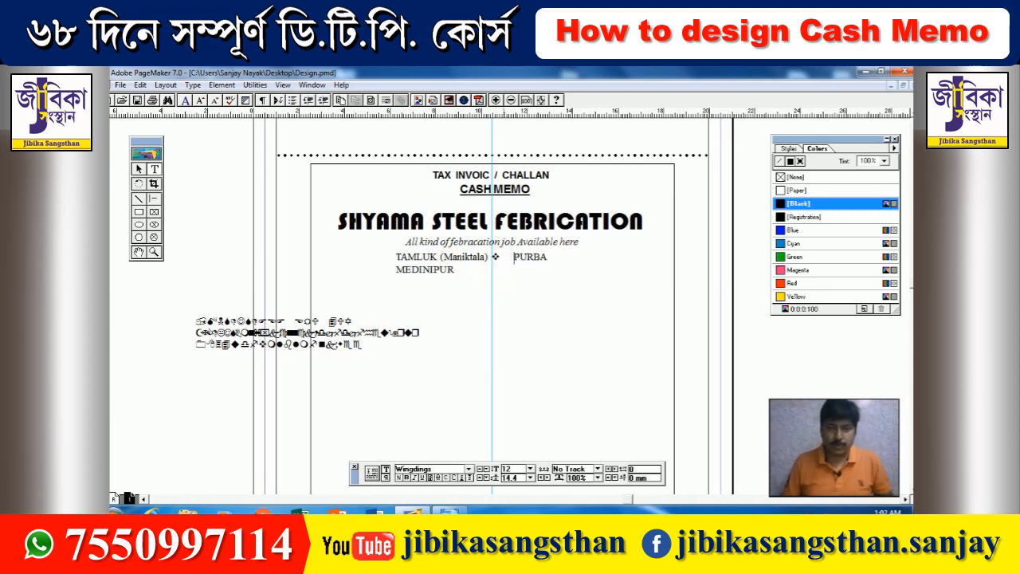
click(138, 169)
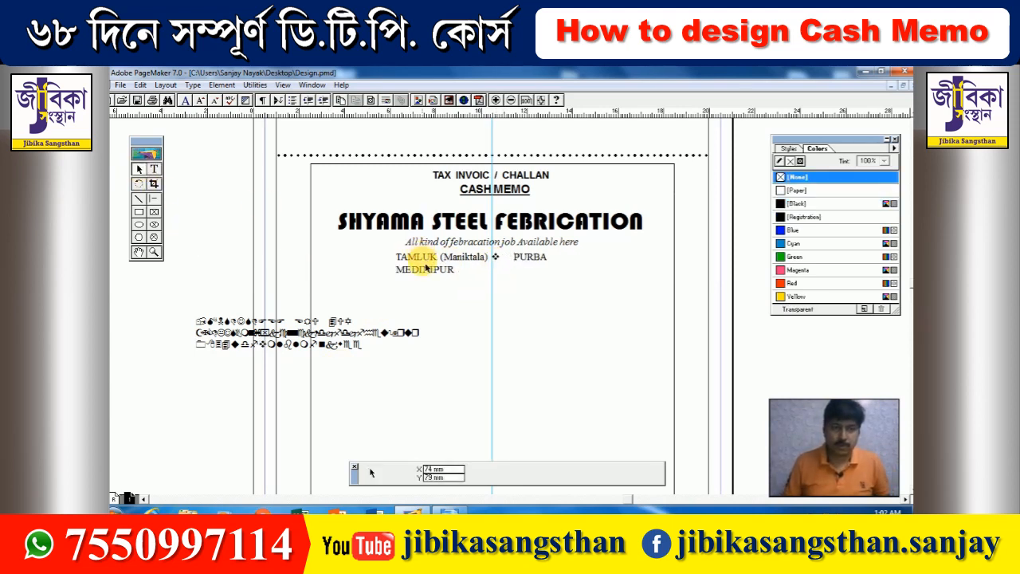
click(422, 263)
drag(596, 278, 611, 265)
- Remove the gap before PURBA MEDINIPUR, widening the address block further to the left
click(153, 169)
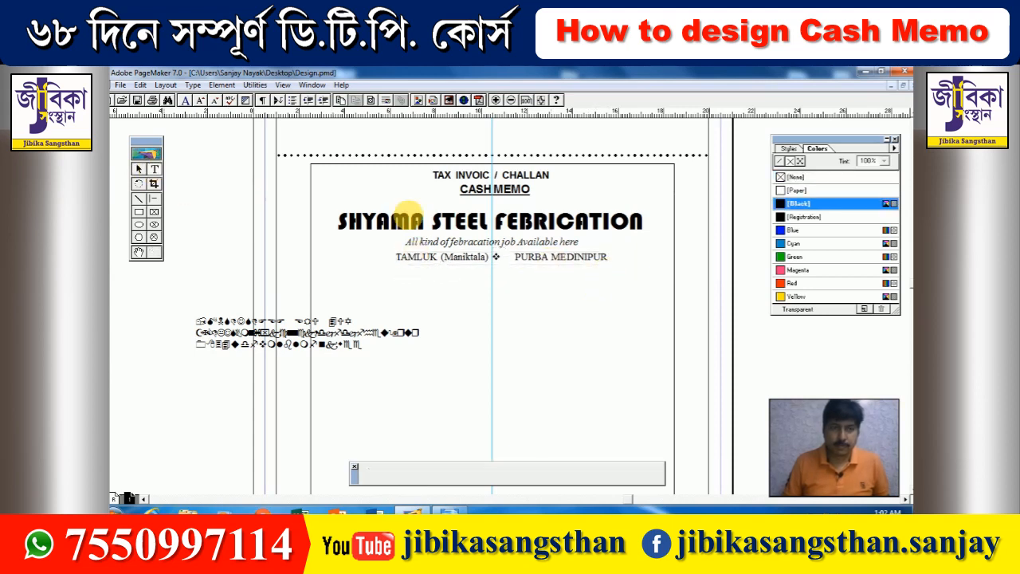
click(512, 263)
key(BackSpace)
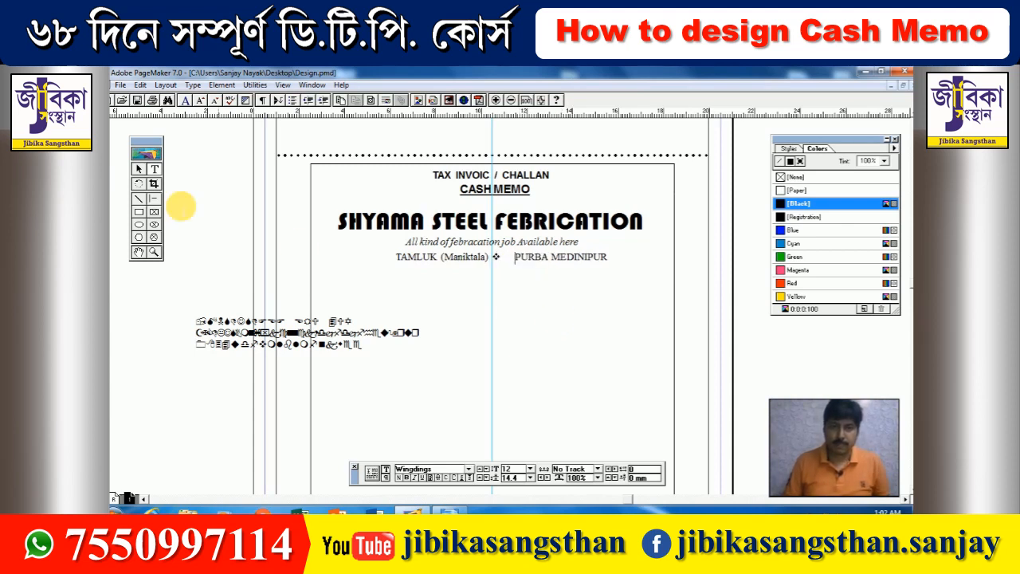
key(ctrl+a)
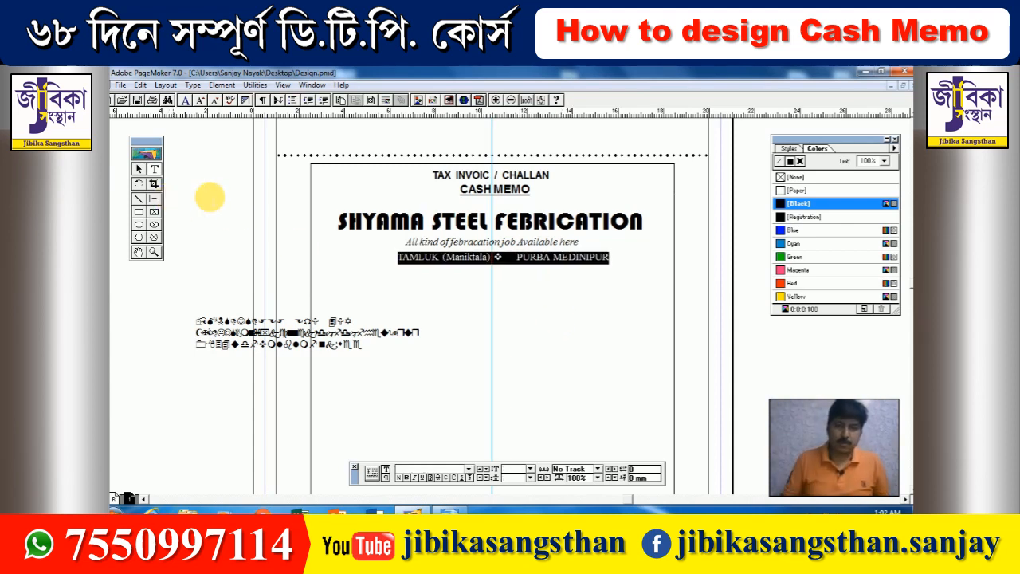
click(139, 169)
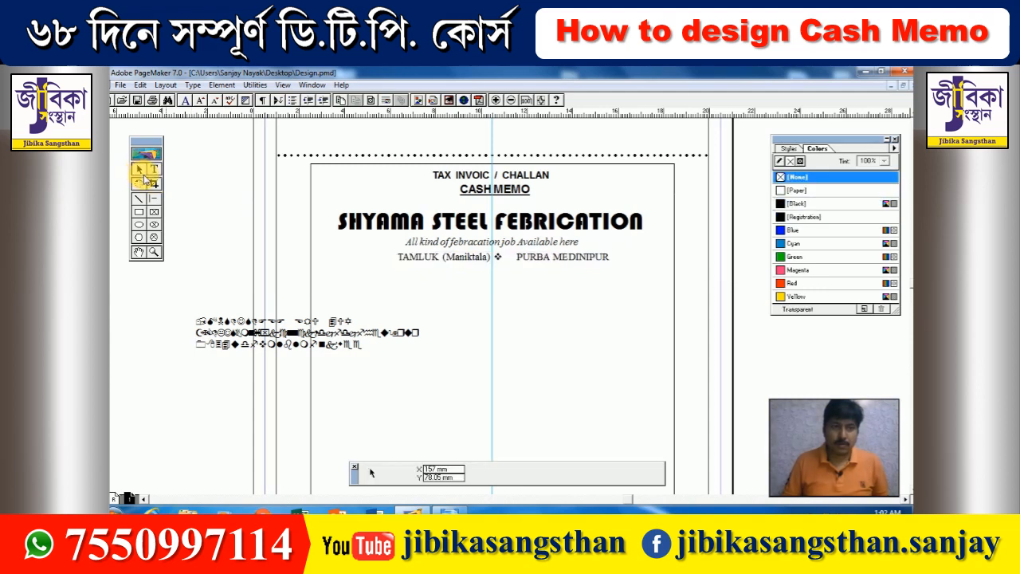
click(419, 256)
drag(396, 262, 357, 264)
click(154, 169)
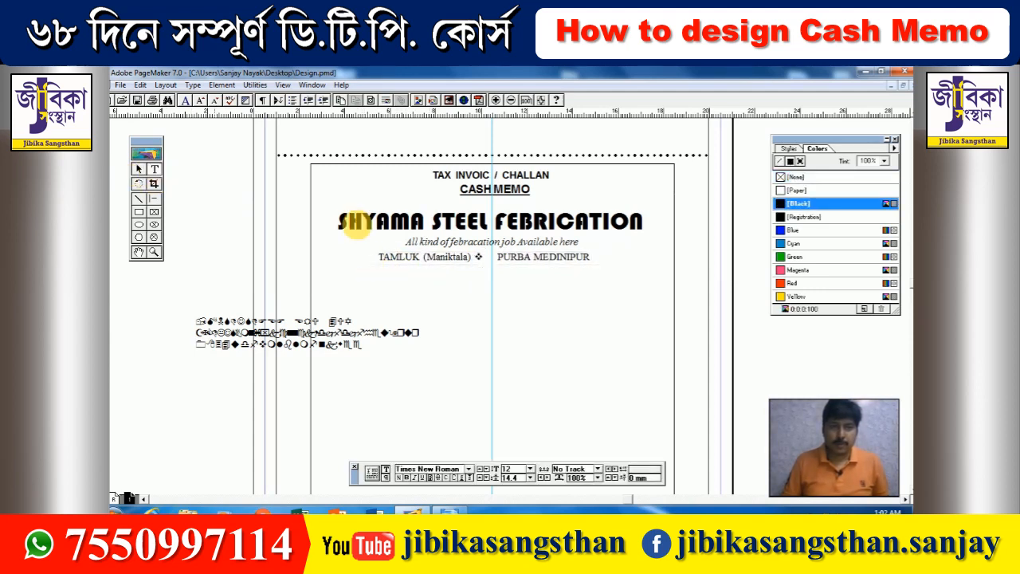
key(BackSpace)
key(BackSpace)
key(BackSpace)
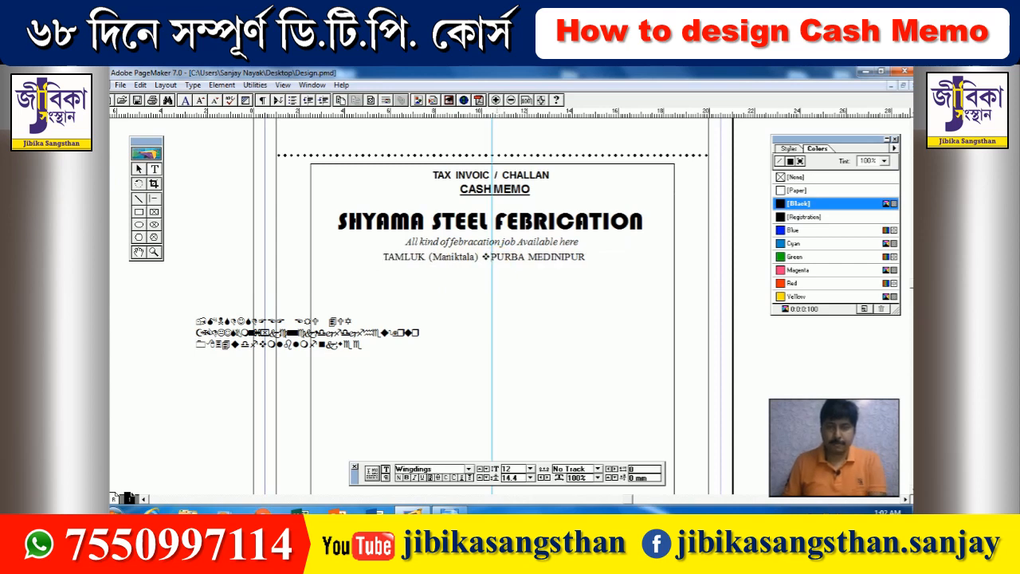
- Nudge the address line slightly right and move the Wingdings symbol block off to the left
click(139, 169)
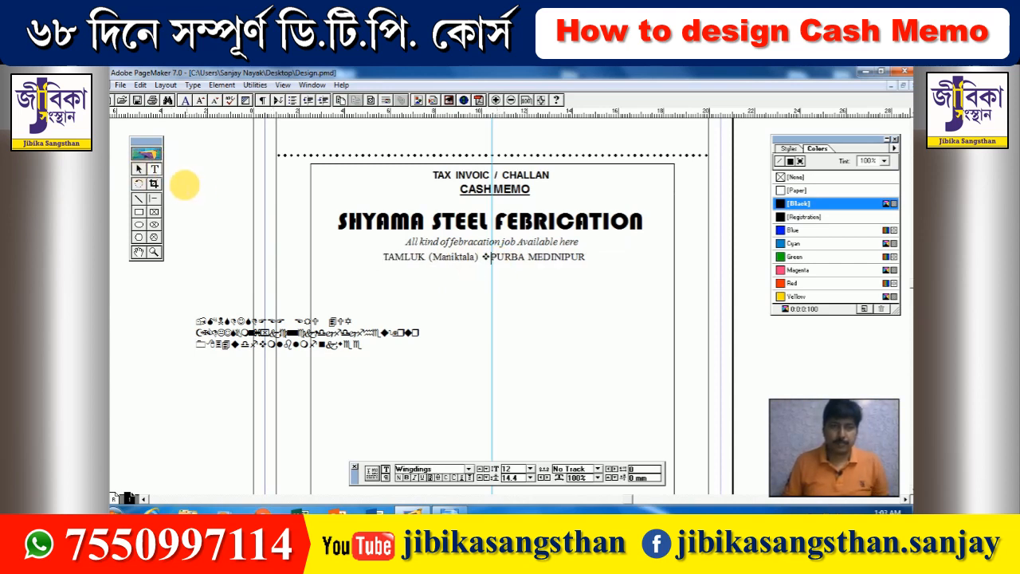
drag(504, 268, 518, 258)
drag(244, 341, 132, 368)
drag(202, 374, 153, 380)
click(236, 321)
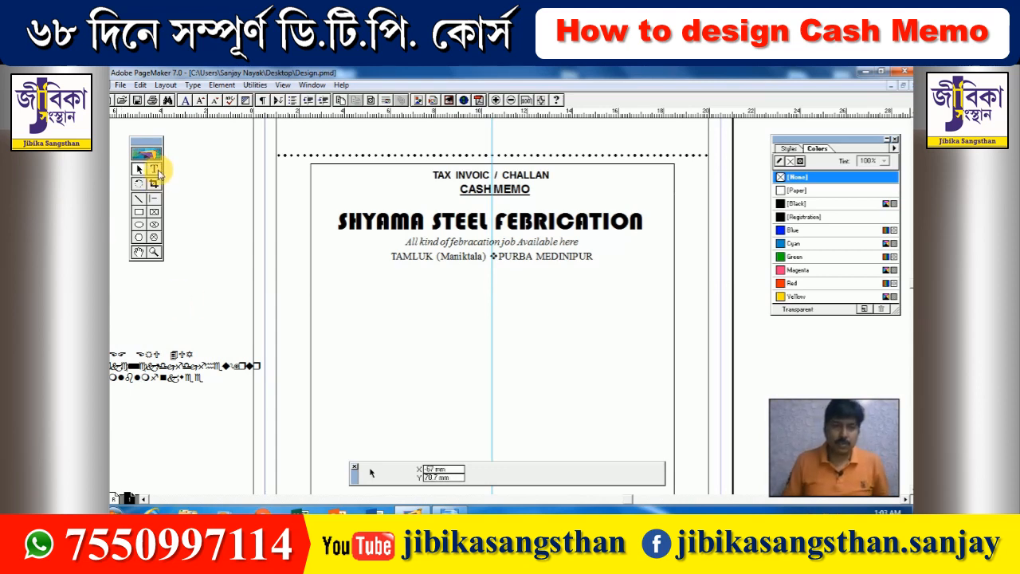
click(154, 169)
click(602, 259)
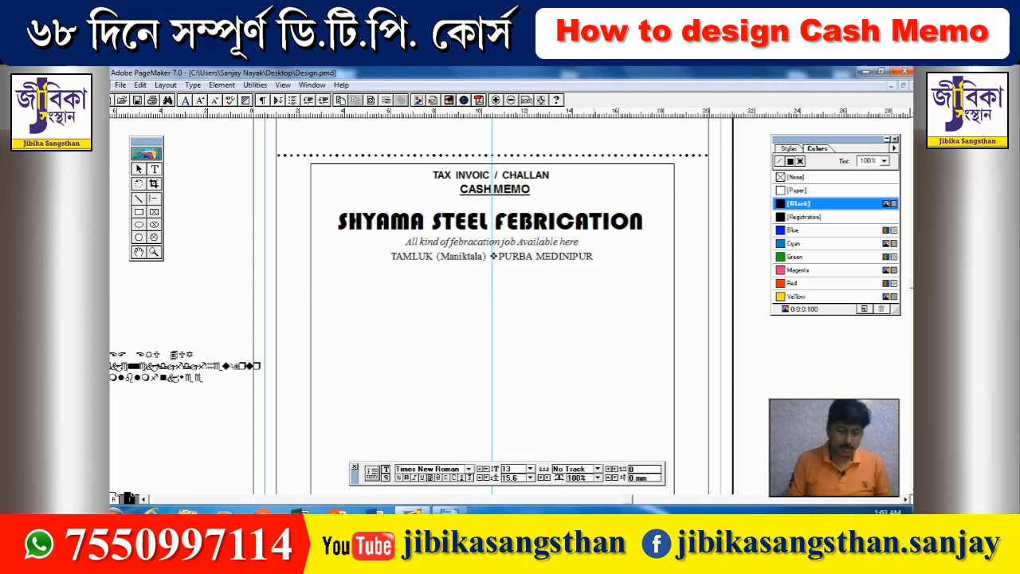
- Add a 'GSTIN :' line with the firm's tax registration number below the address line
key(Return)
text(GST)
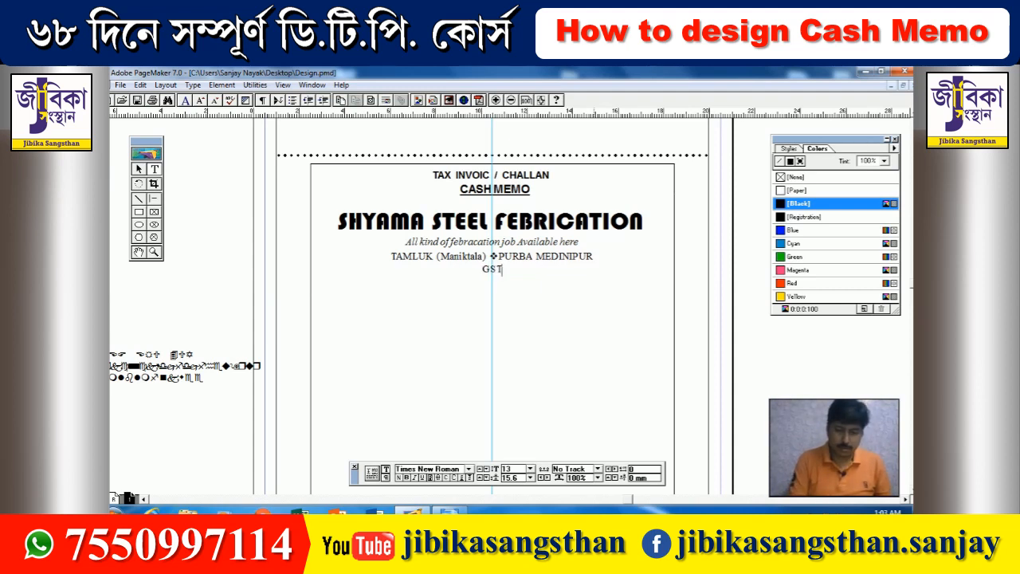
text(IN : )
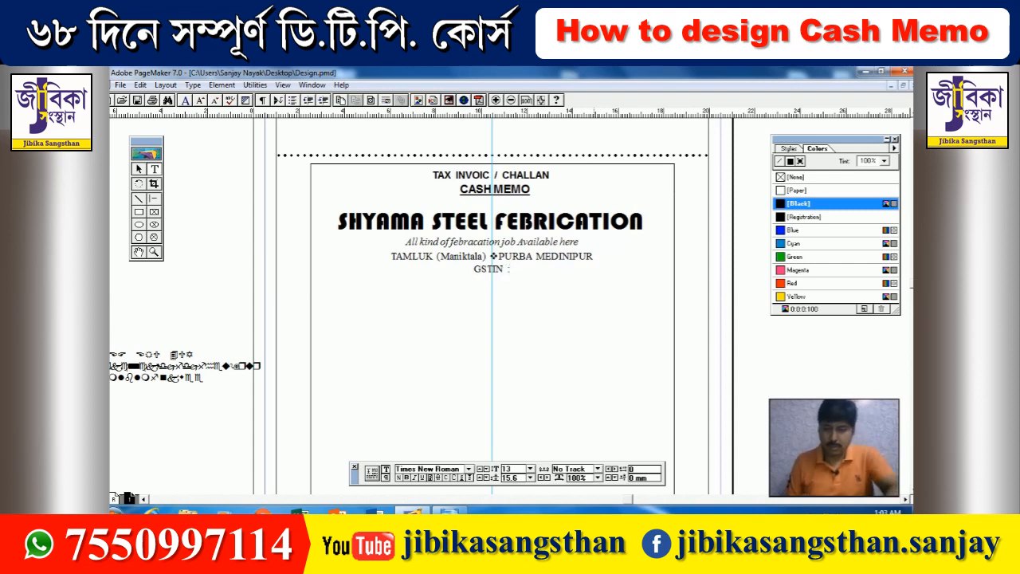
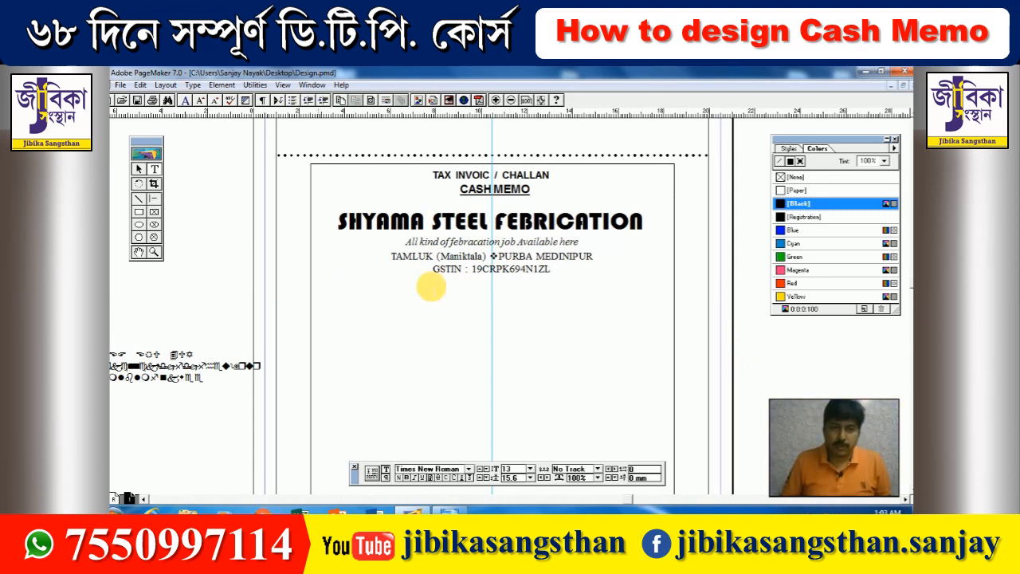
- Add an 'Invoice No.' line below the GSTIN with a dotted 'Date :' blank at its right end
drag(319, 281, 668, 306)
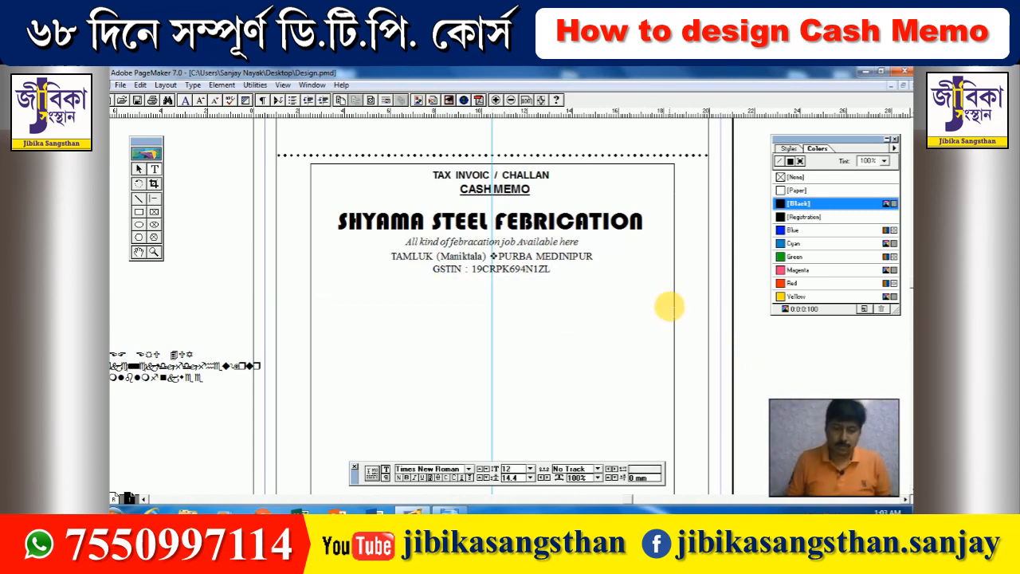
text(Invoic)
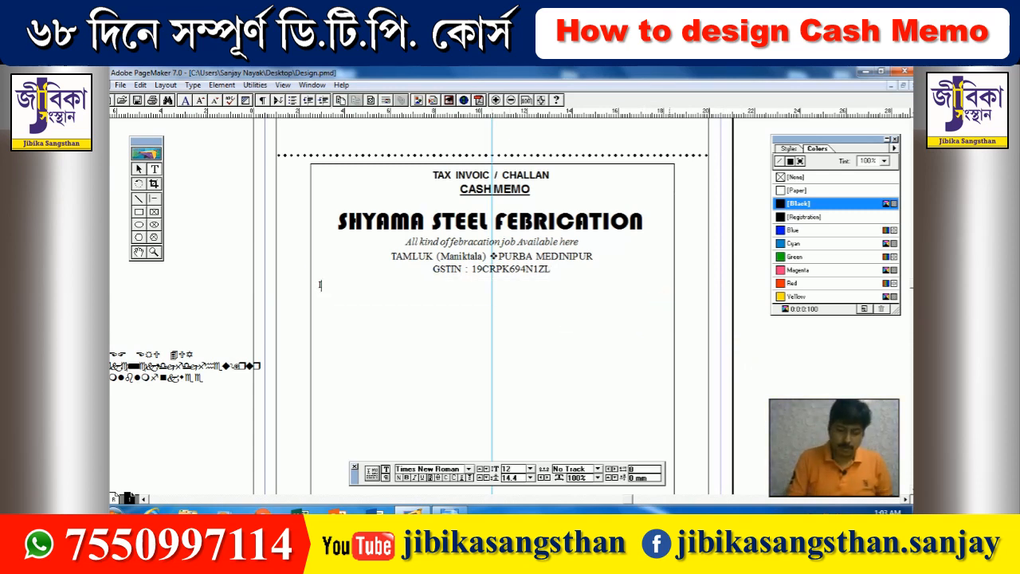
text(e No.)
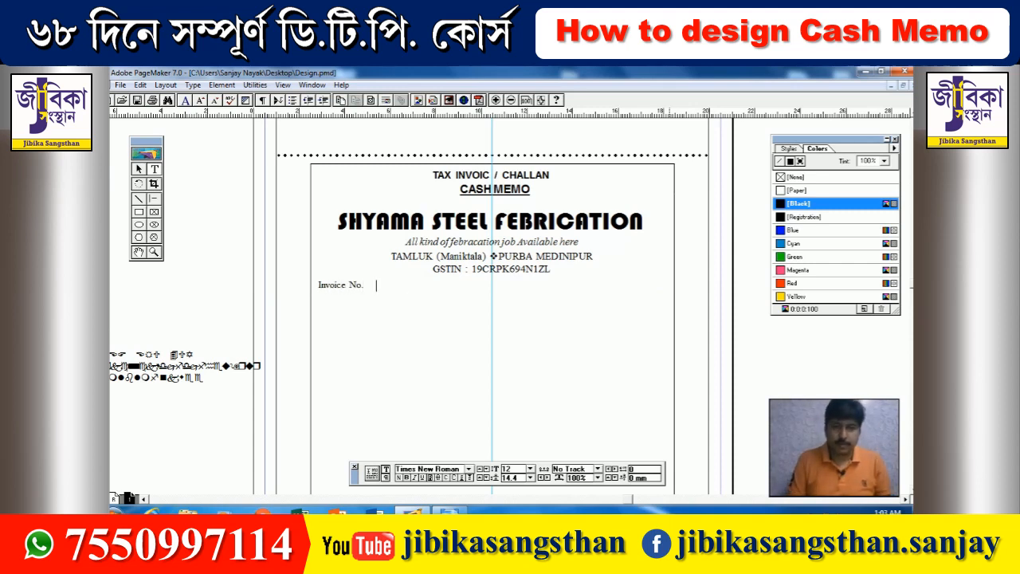
key(Tab)
key(Tab)
key(Tab)
key(Tab)
key(Tab)
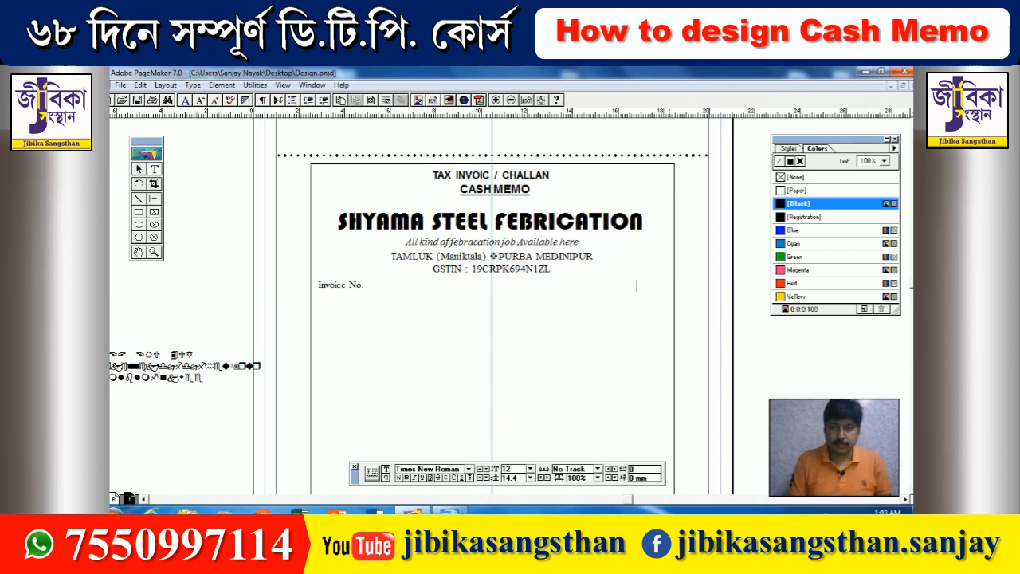
text(Date)
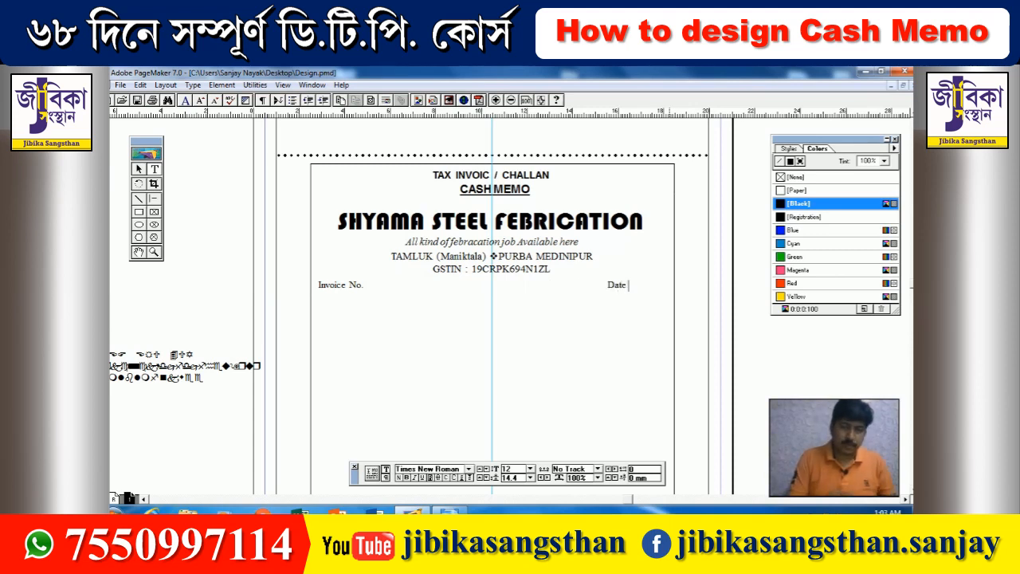
text( :........)
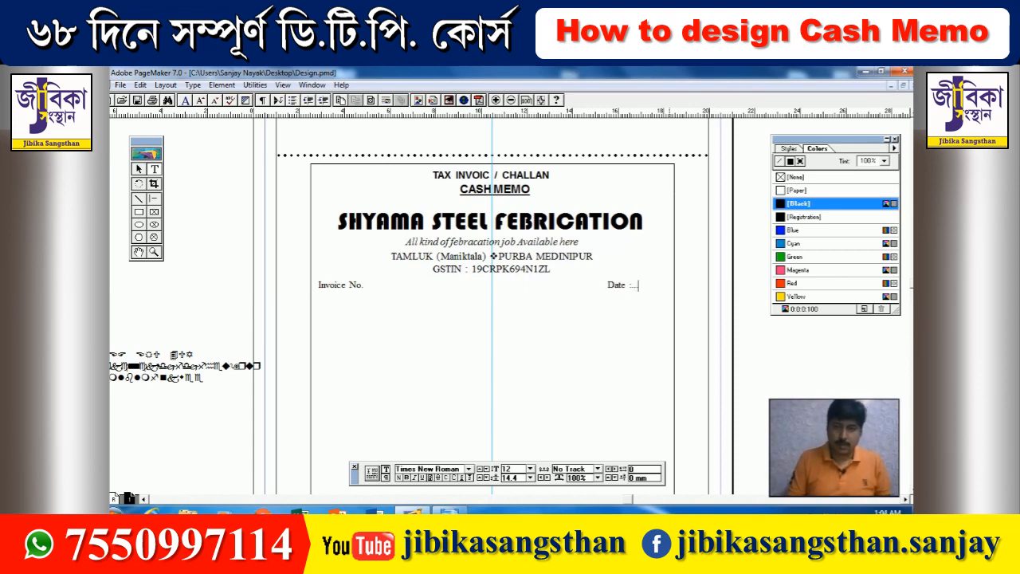
key(Left)
key(Left)
key(Left)
key(Left)
key(Left)
key(Left)
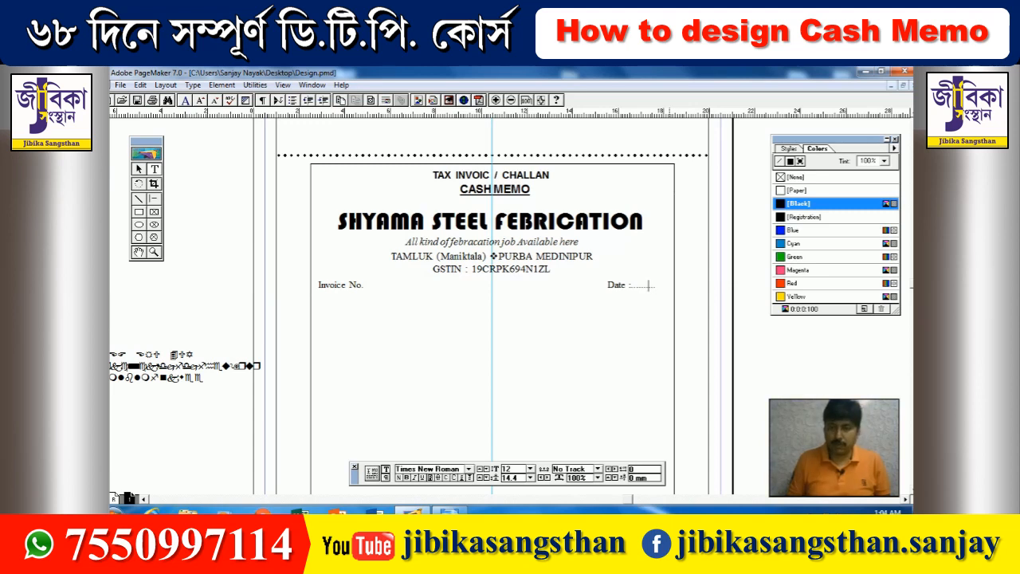
key(Left)
key(Left)
key(Delete)
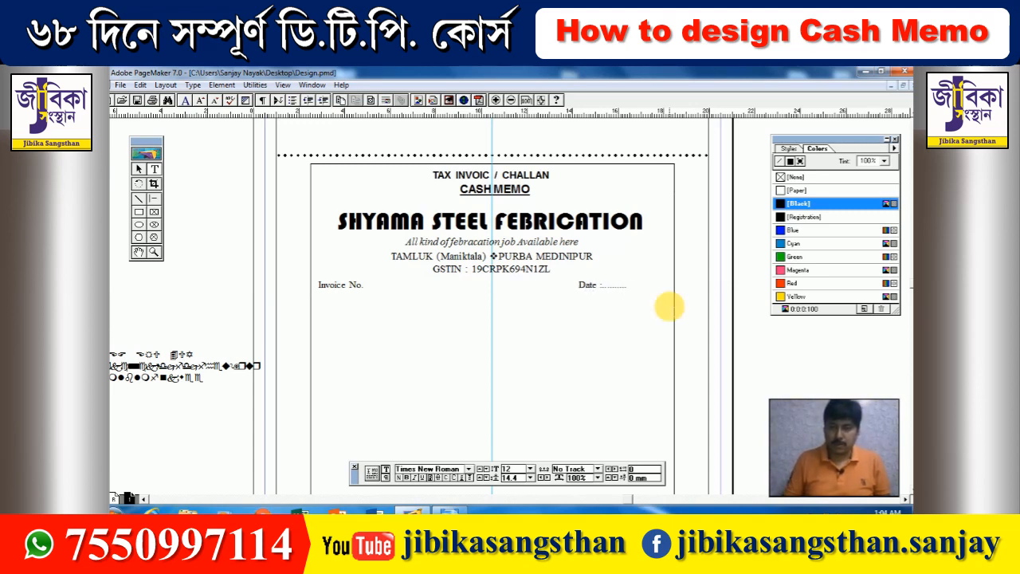
key(End)
text(.....)
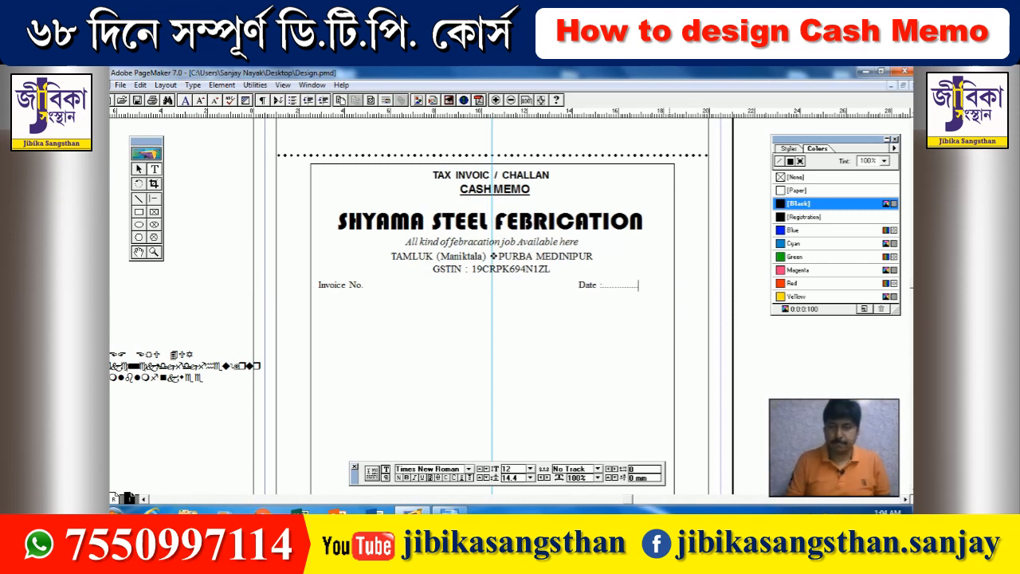
text(..........)
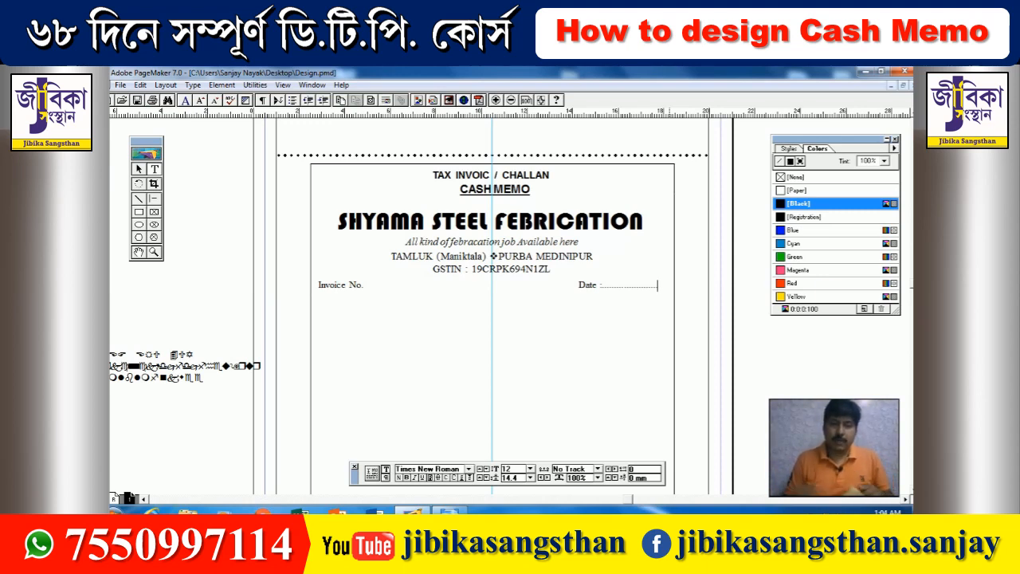
- Review the scanned cash memo photo in Windows Photo Viewer, then return to PageMaker
click(440, 510)
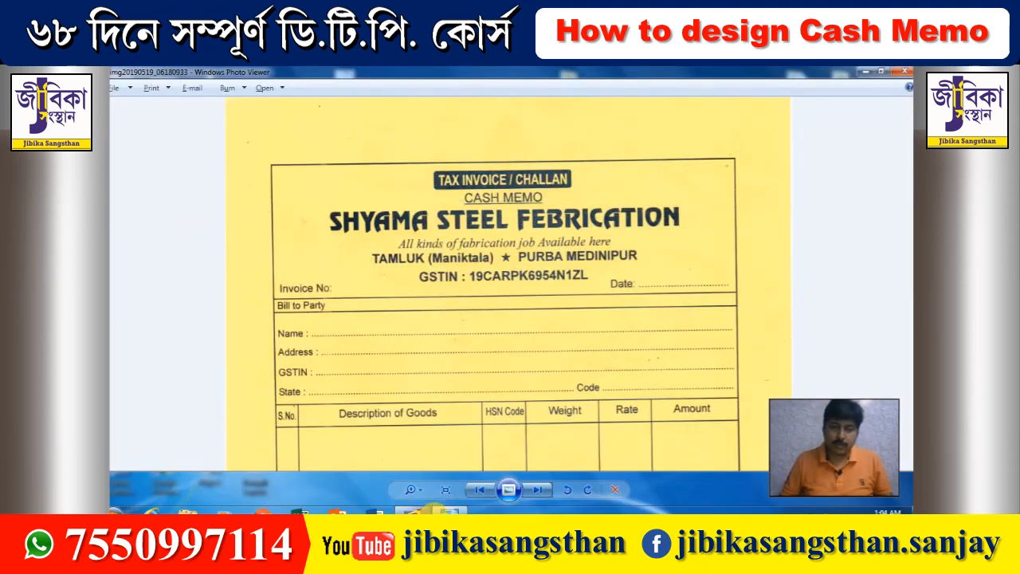
scroll(510, 437, down, 3)
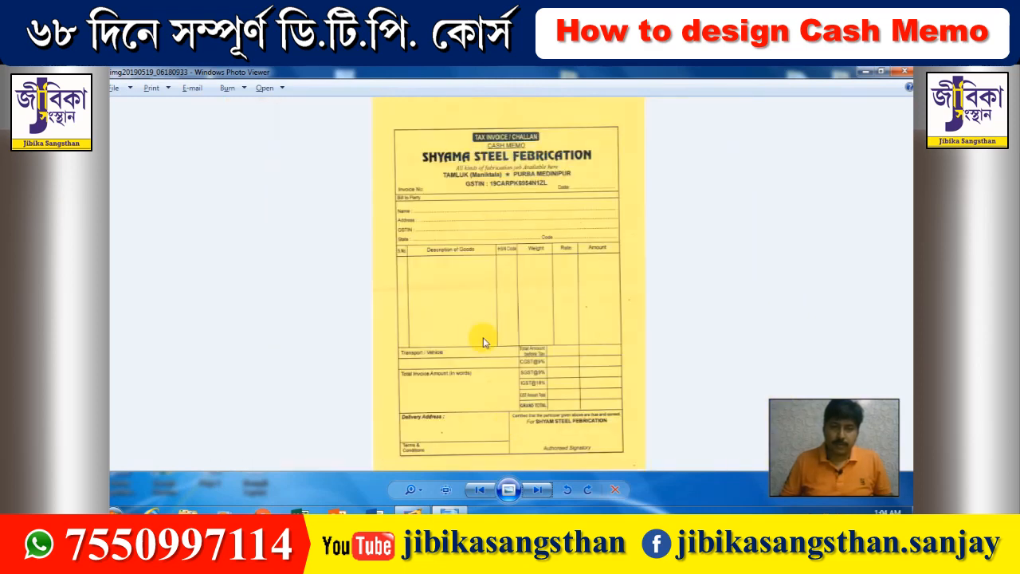
scroll(474, 332, up, 2)
drag(492, 251, 483, 188)
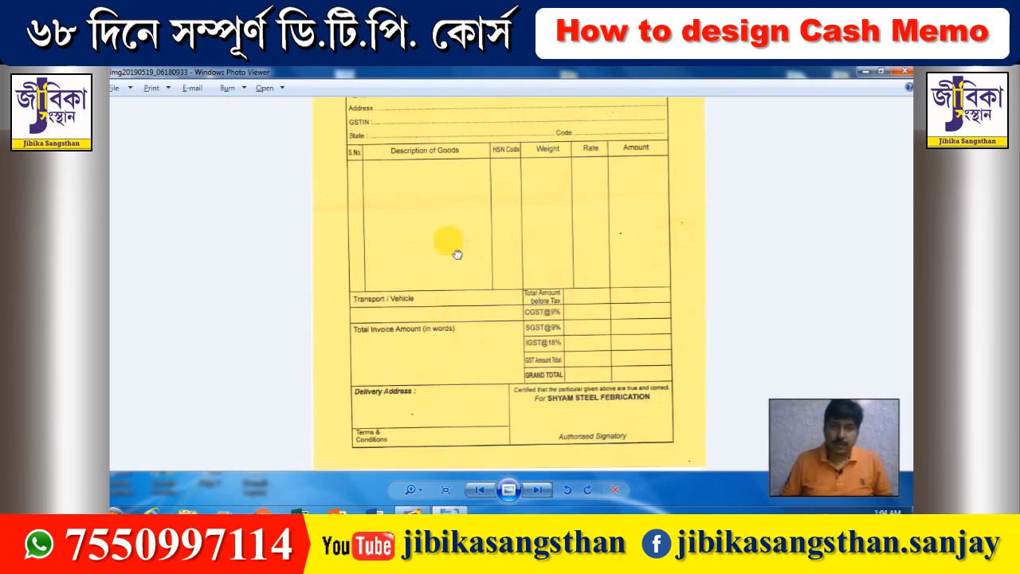
drag(459, 338, 485, 314)
drag(495, 372, 491, 416)
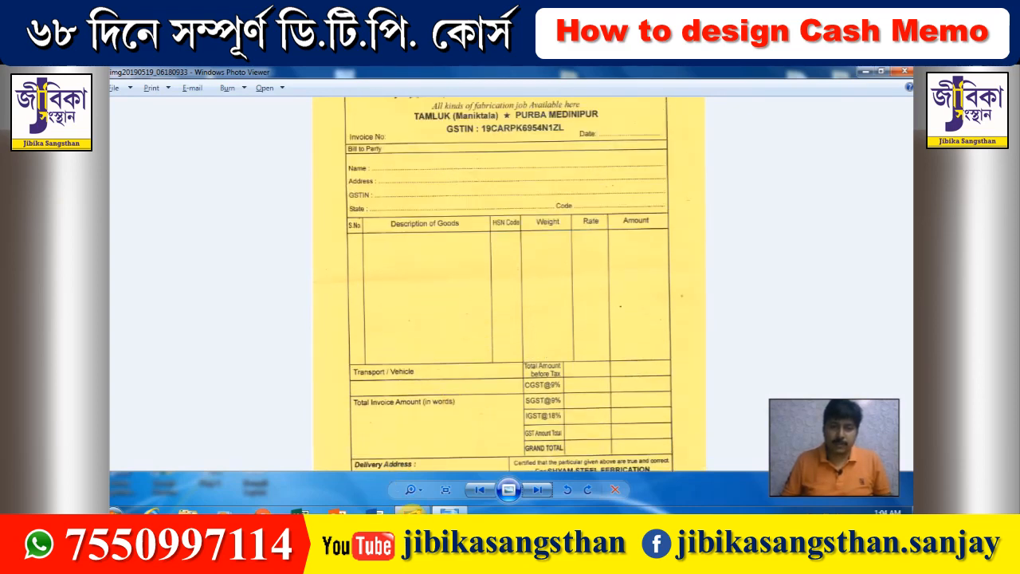
click(412, 510)
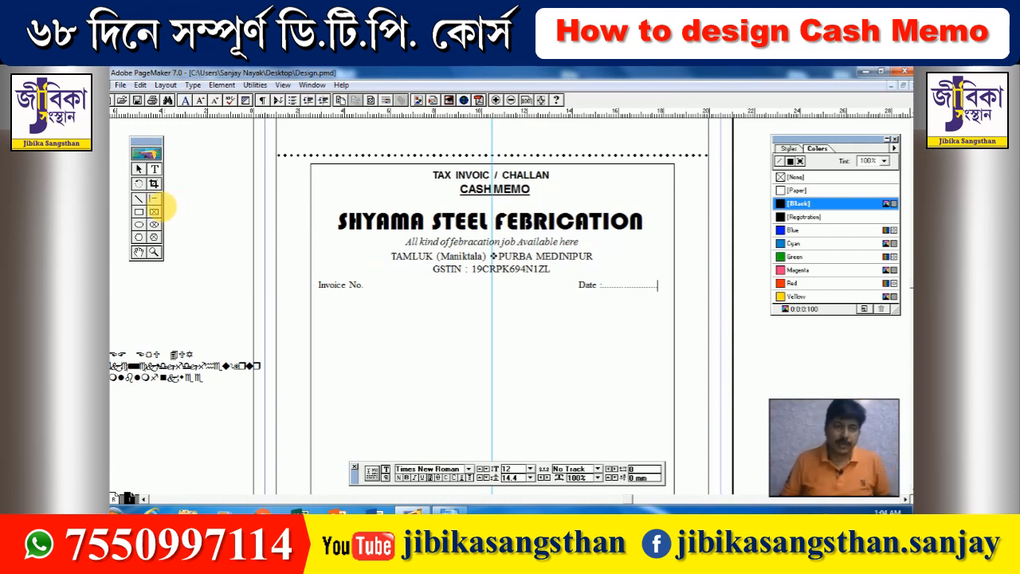
- Draw a horizontal line across the top of the memo box and select it
click(140, 200)
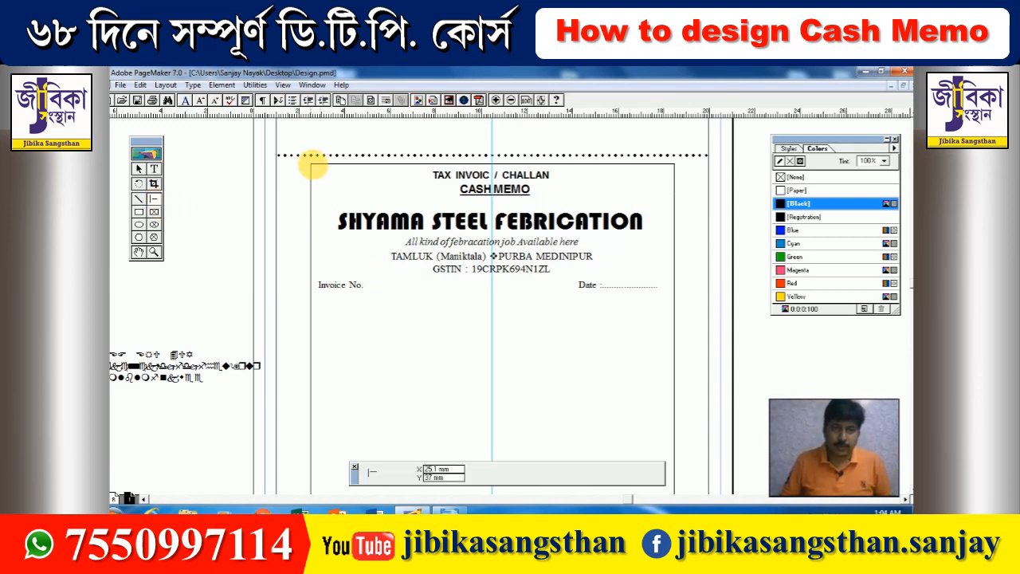
drag(310, 162, 674, 169)
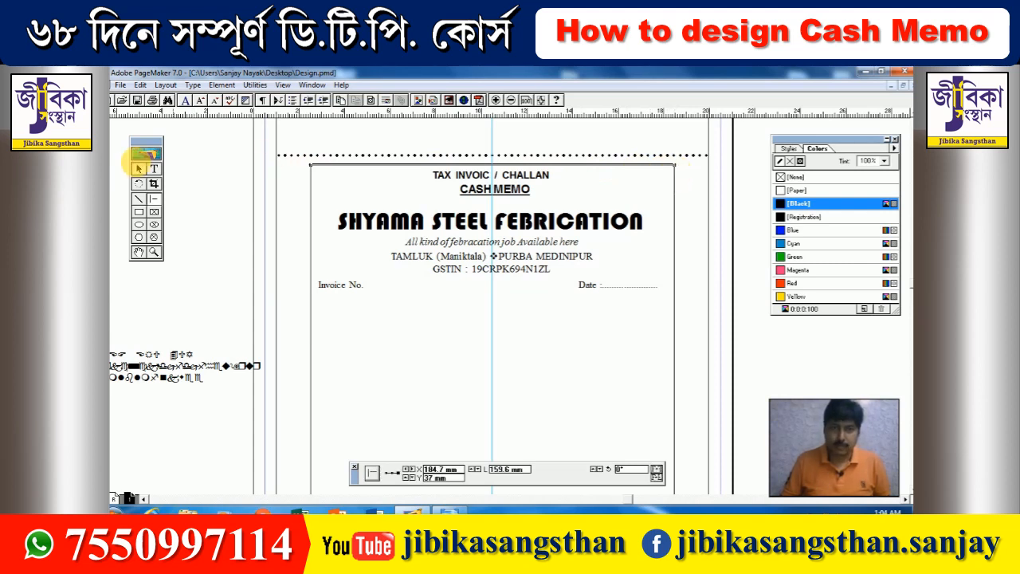
click(138, 168)
click(327, 165)
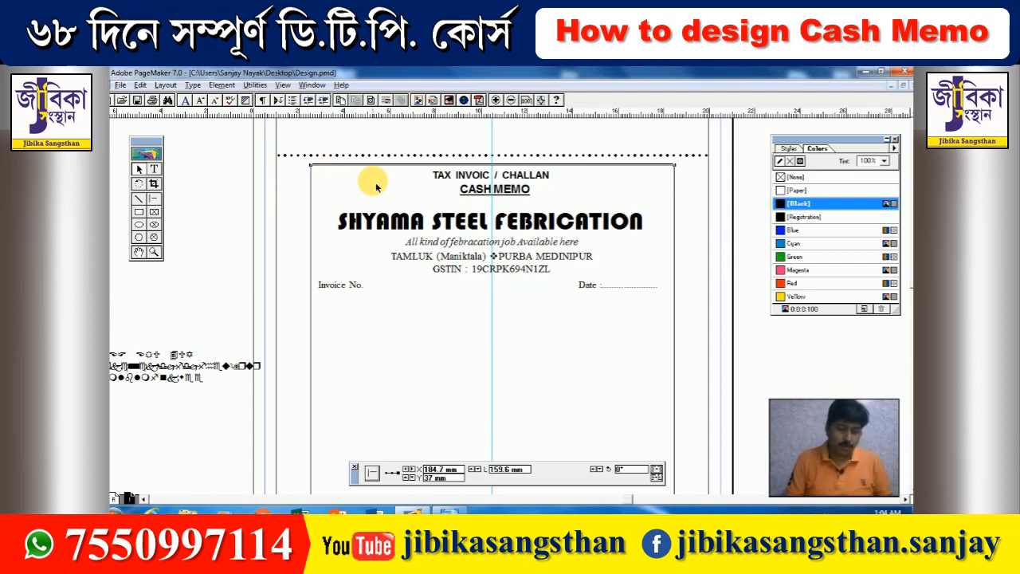
- Set Paste Multiple to 1 copy
key(alt+e)
key(m)
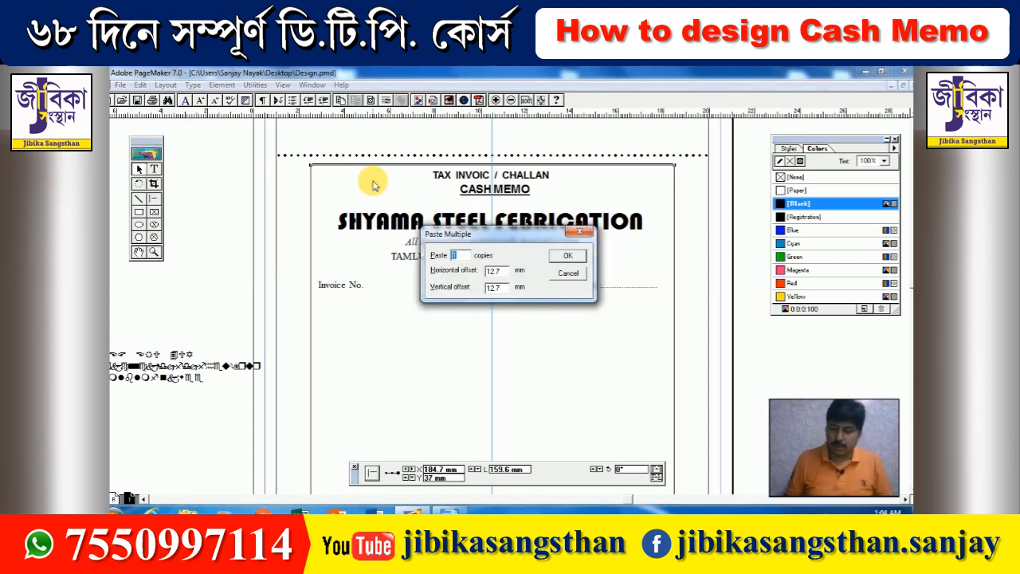
text(1)
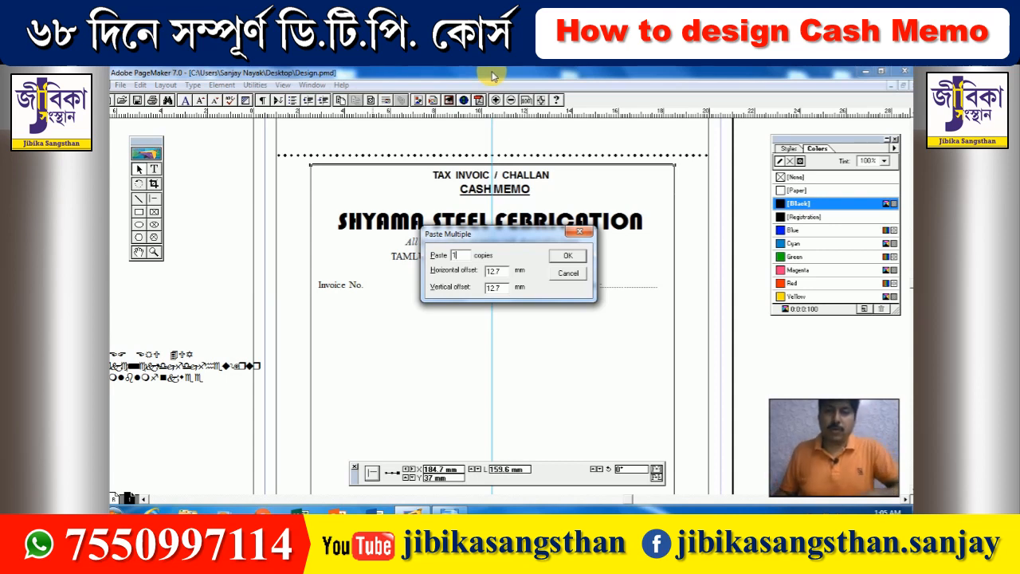
- Paste a copy of the line with 0 mm horizontal and 44 mm vertical offset
key(Tab)
text(0)
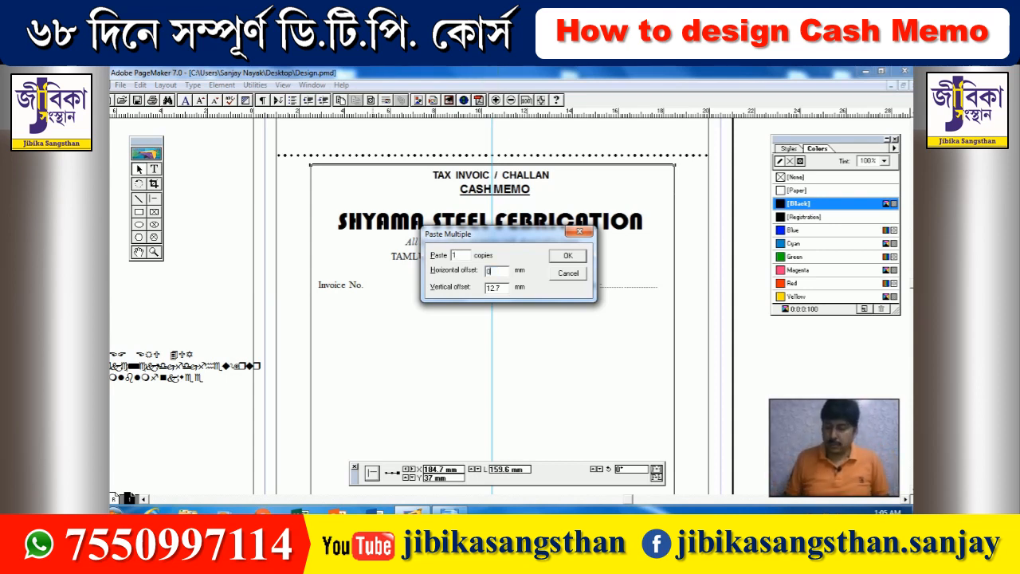
key(Tab)
text(44)
key(Return)
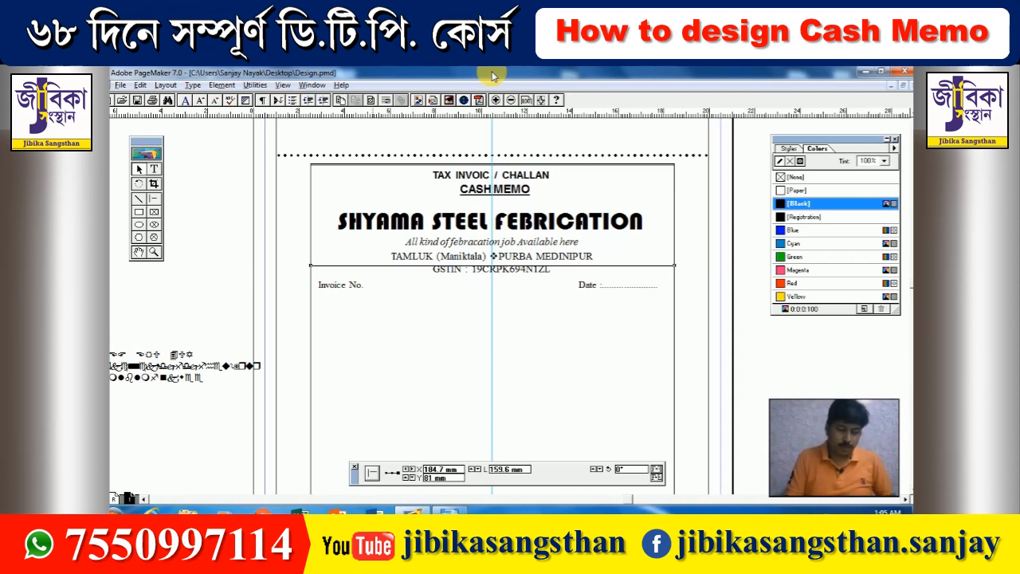
- Paste another copy 6 mm lower to frame the GSTIN line
key(alt+e)
key(m)
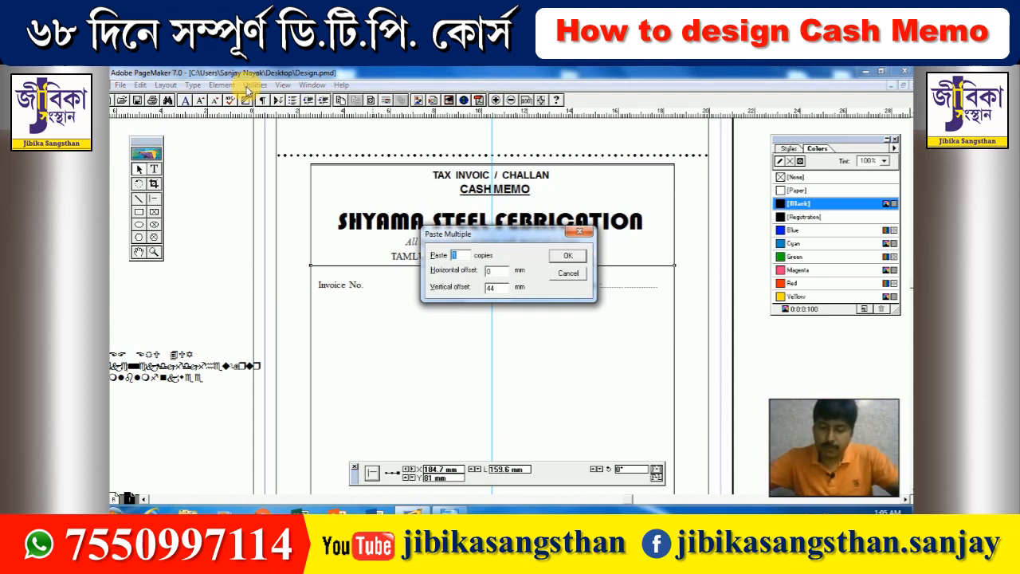
key(Tab)
key(Tab)
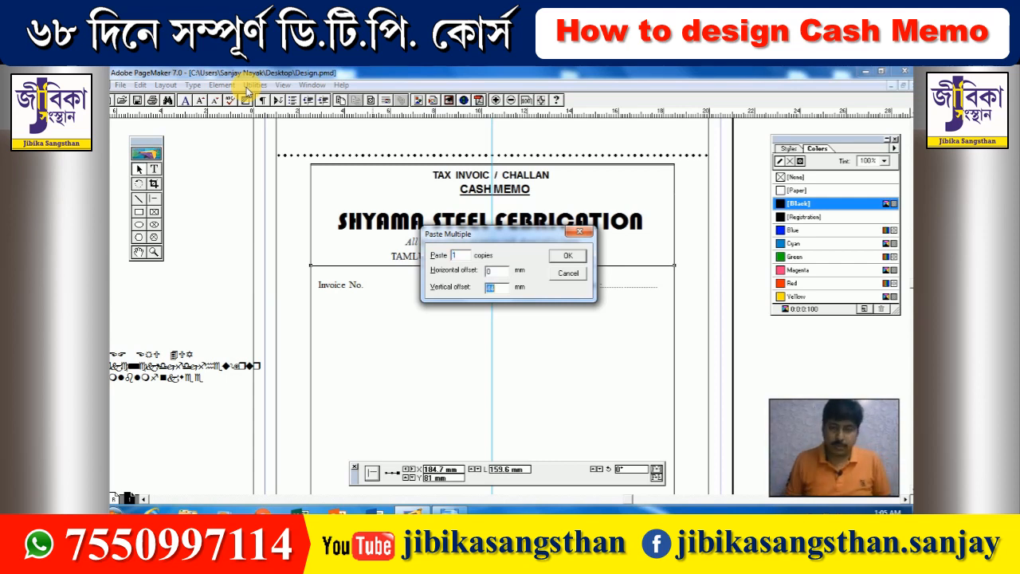
text(6)
key(Return)
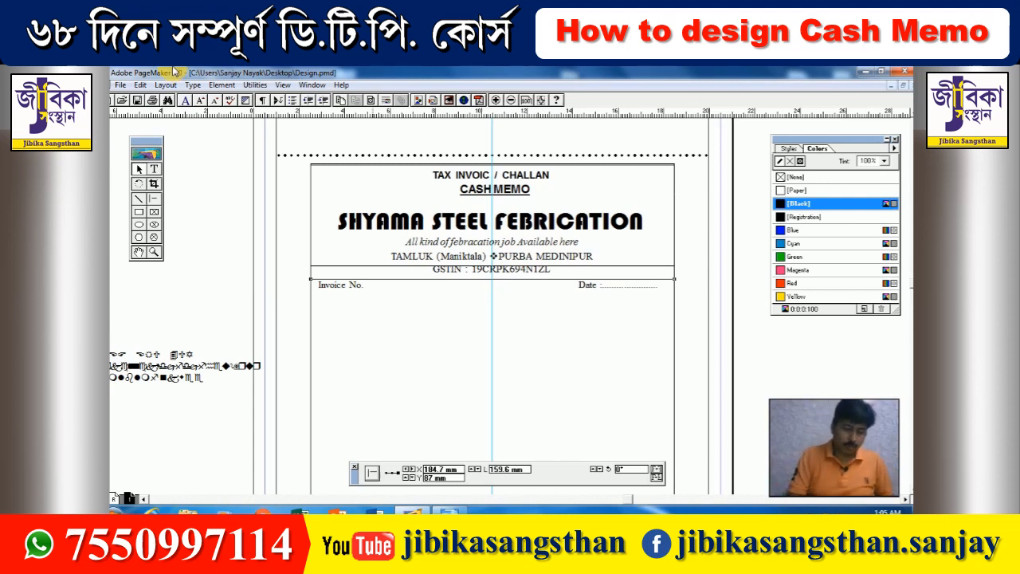
- Paste line copies 32 mm and then 8 mm lower, forming a pair below the Invoice No./Date line
key(alt+e)
key(m)
key(Tab)
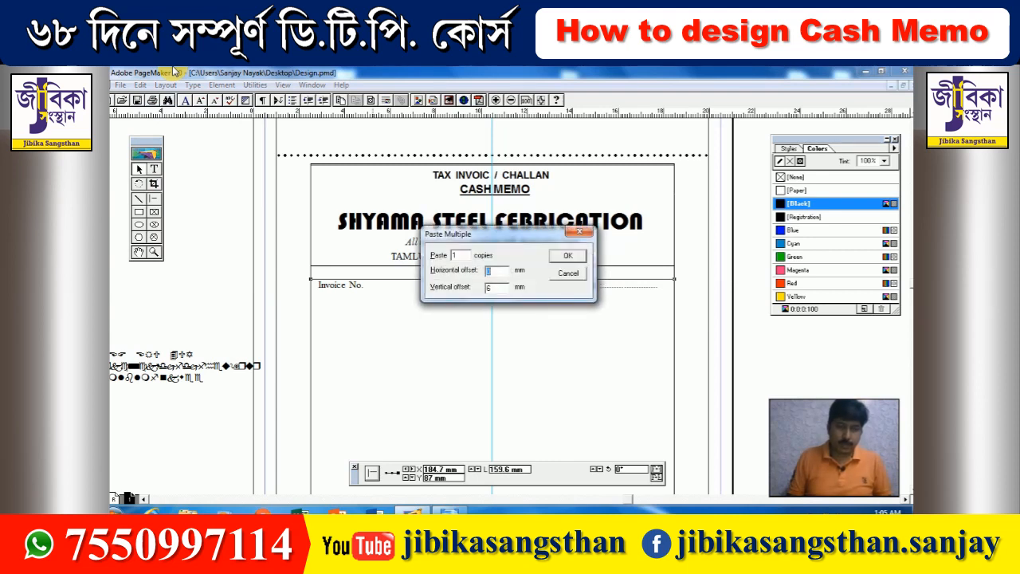
key(Tab)
text(32)
key(Return)
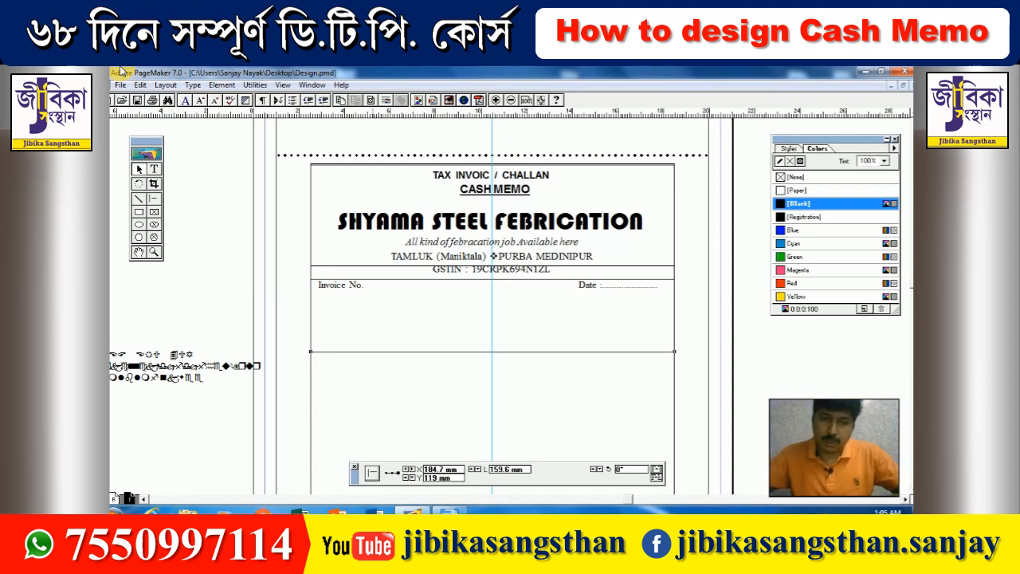
key(alt+e)
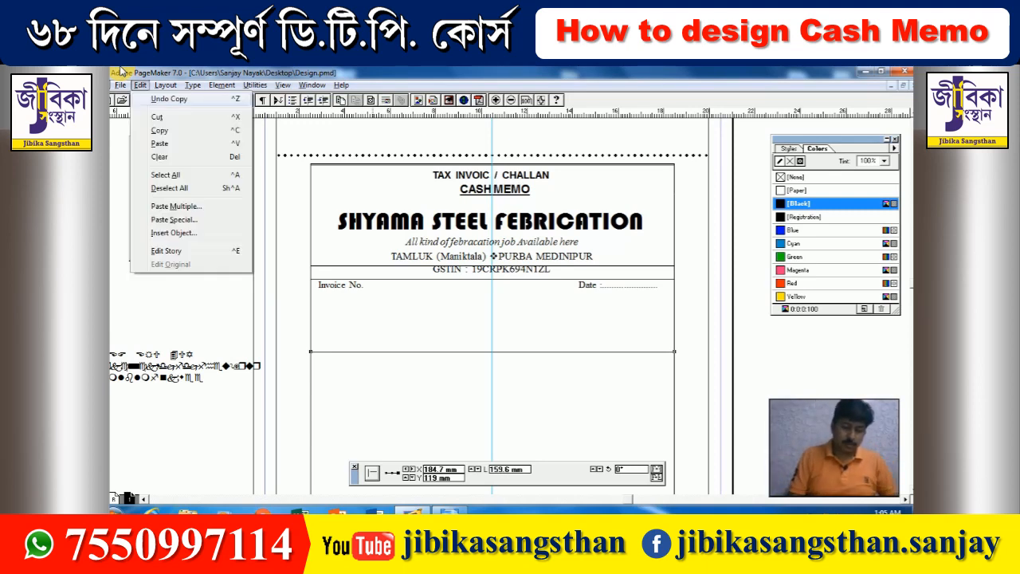
key(m)
key(Tab)
key(Tab)
text(8)
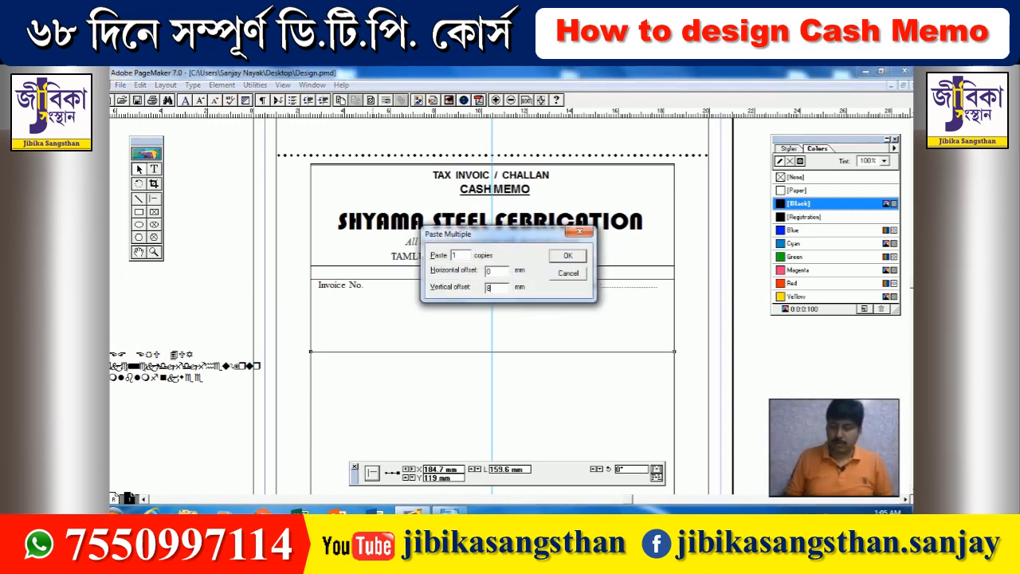
key(Return)
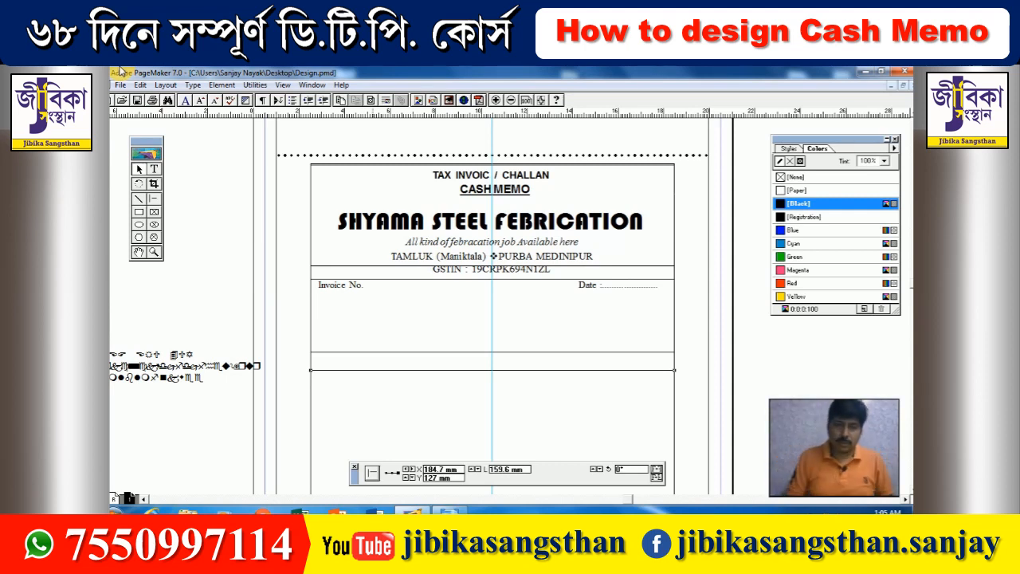
- Paste another copy of the line 82 mm further down
key(alt+e)
key(m)
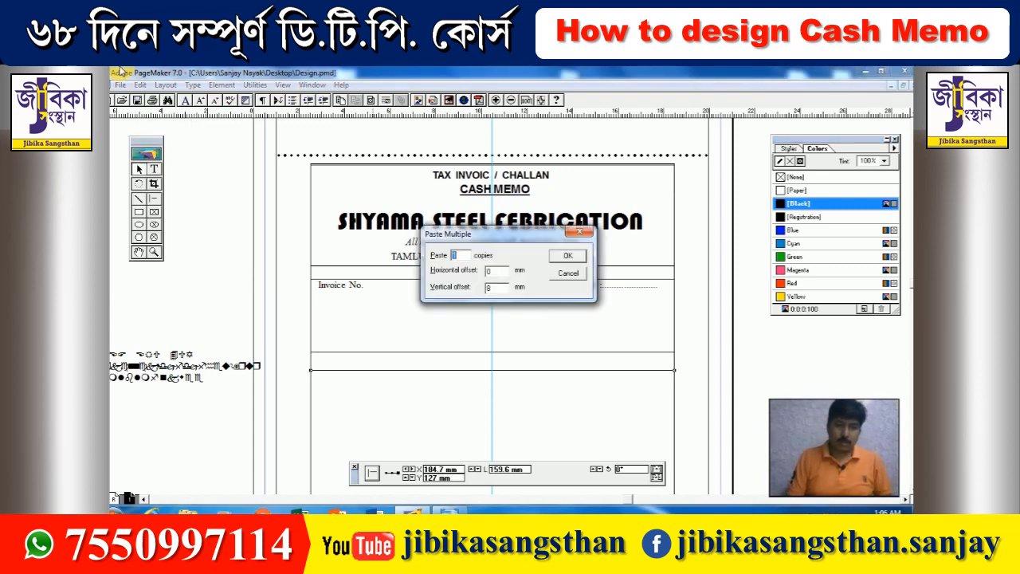
key(Tab)
key(Tab)
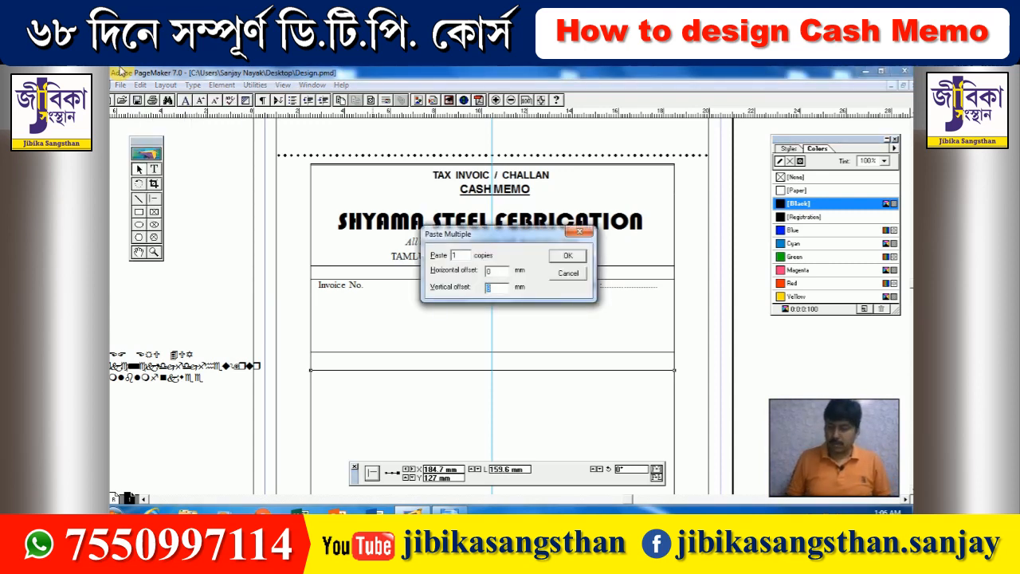
text(5)
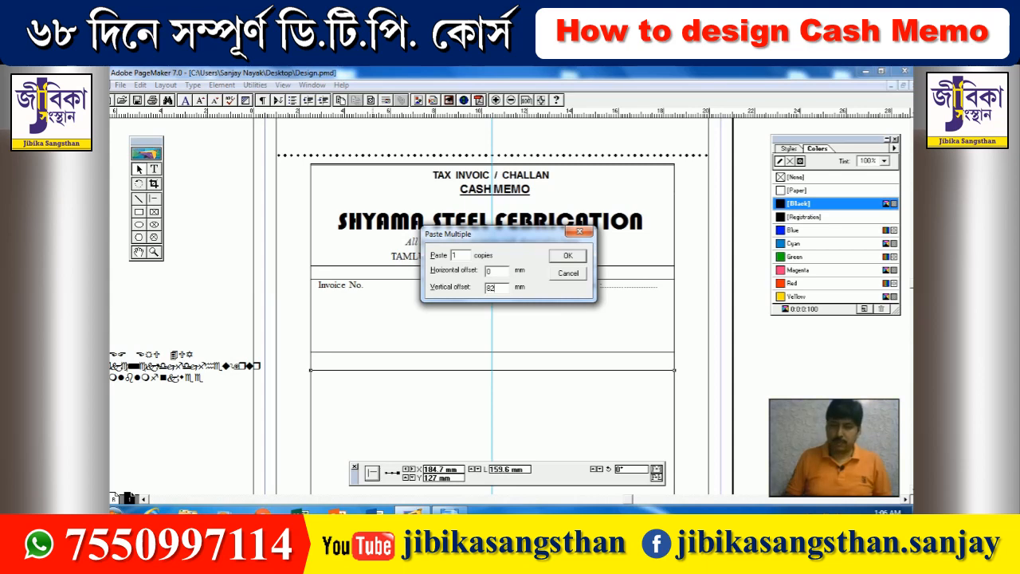
key(Return)
- Paste six copies of the rule at 0 mm horizontal, 7 mm vertical offset as table rows
scroll(358, 200, down, 10)
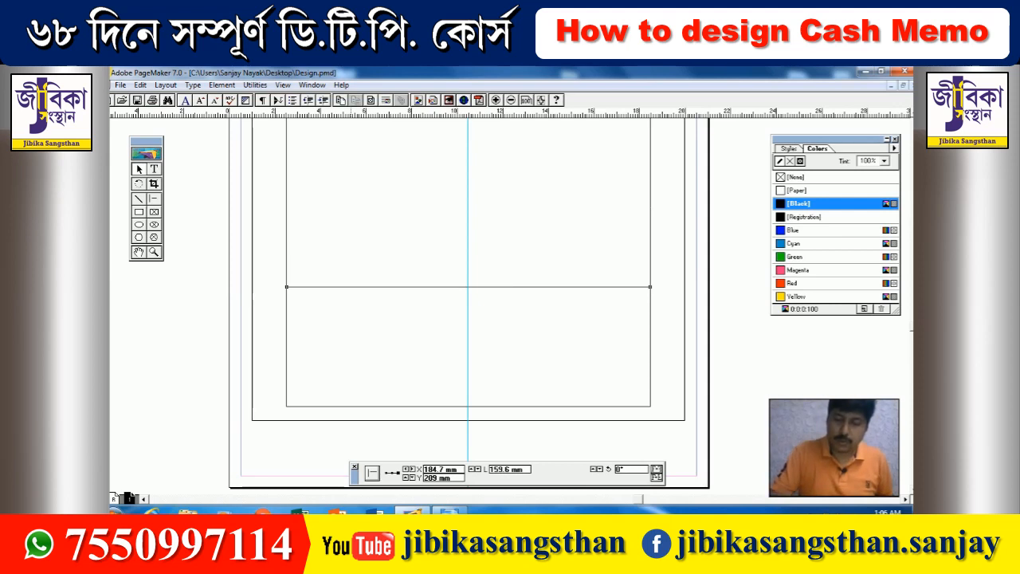
key(alt+e)
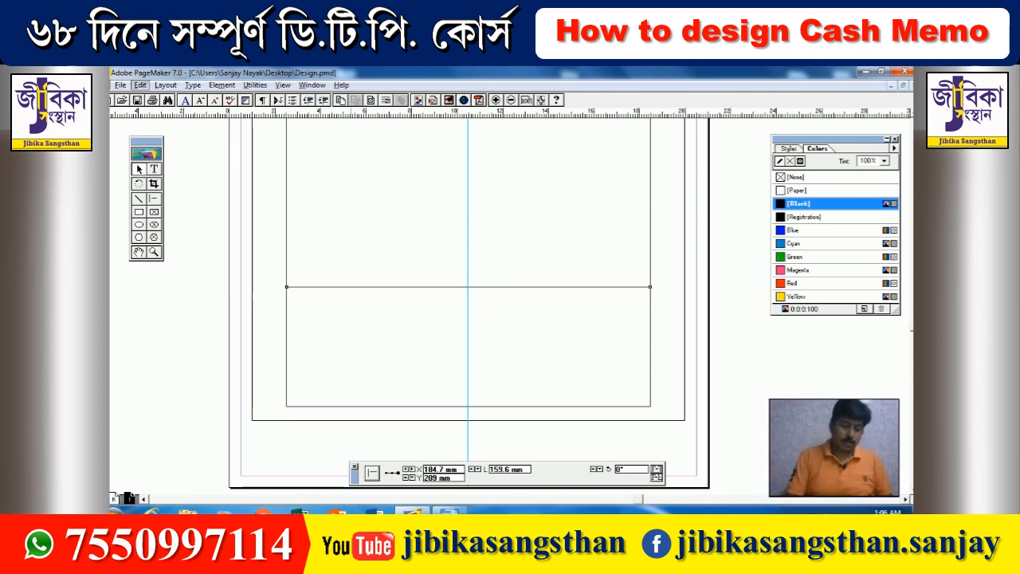
text(m)
text(6)
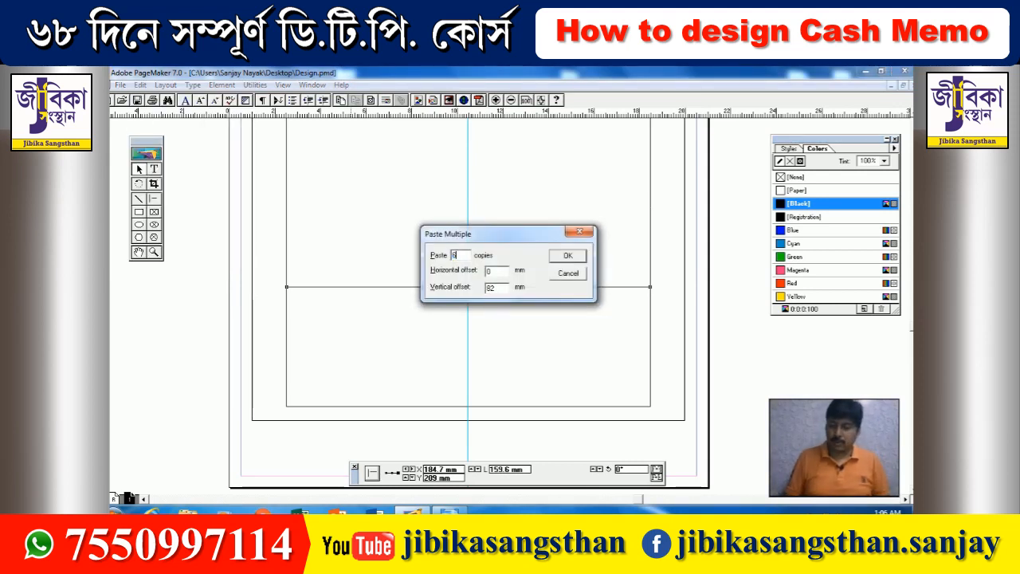
key(Tab)
key(Tab)
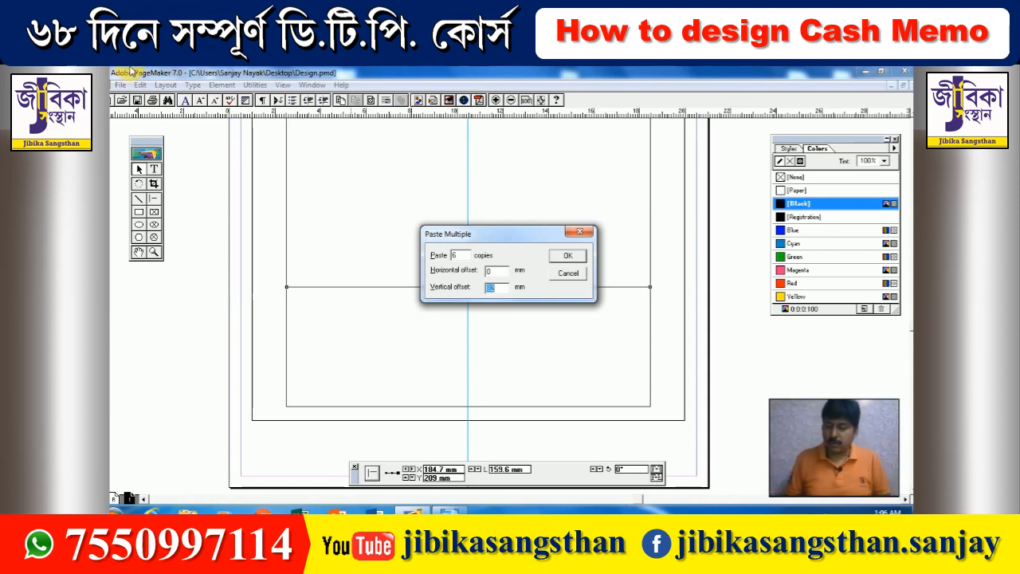
text(7)
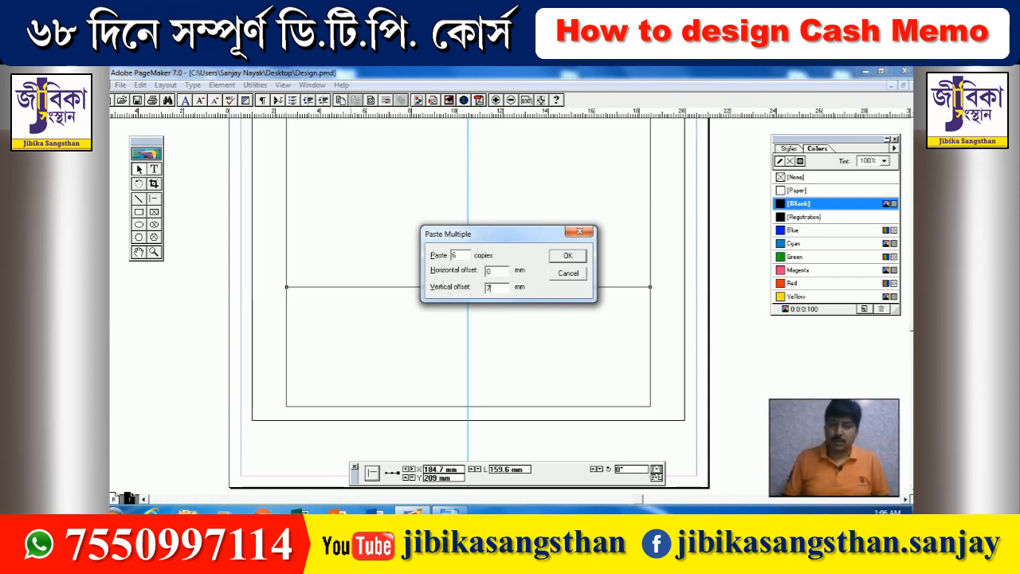
key(Return)
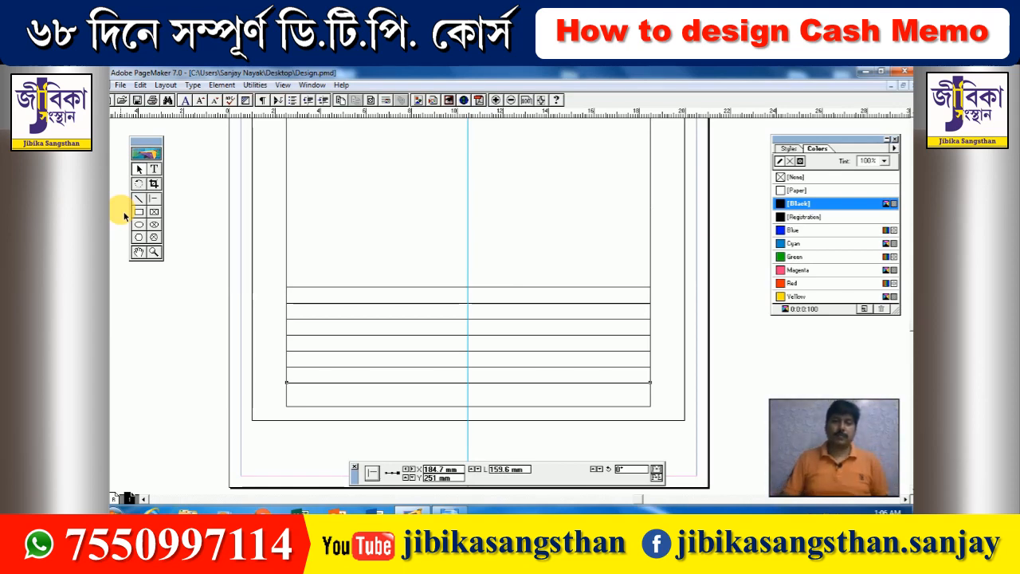
- Pan back to the memo header and select the outer memo box by its top-right reference point
drag(342, 259, 428, 425)
drag(429, 343, 439, 341)
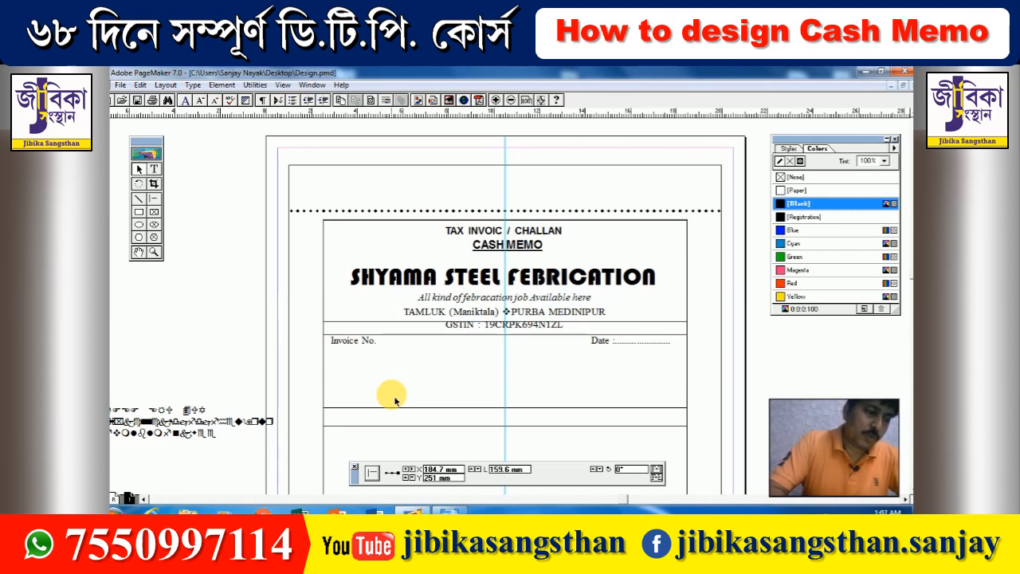
click(326, 273)
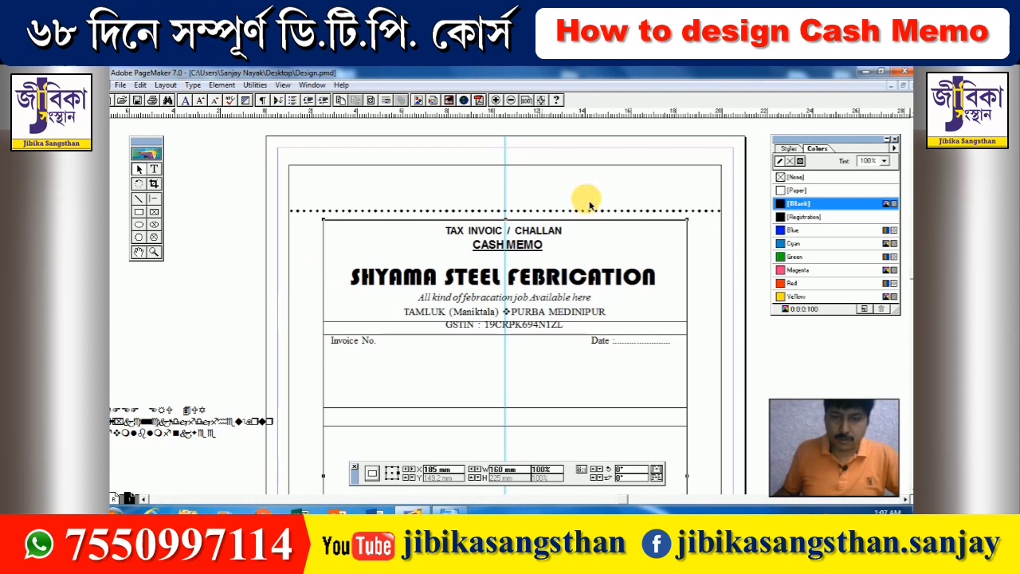
click(690, 225)
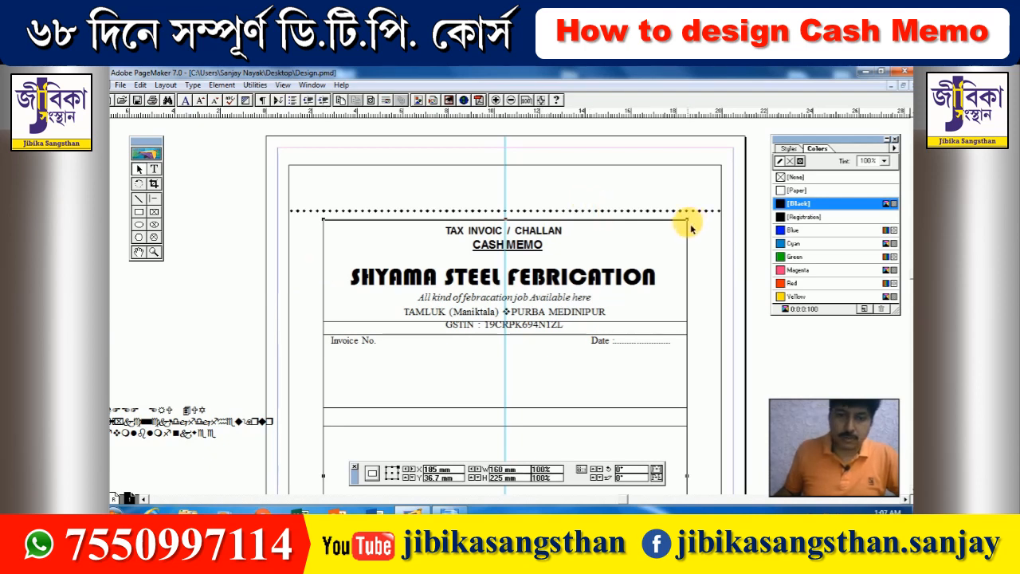
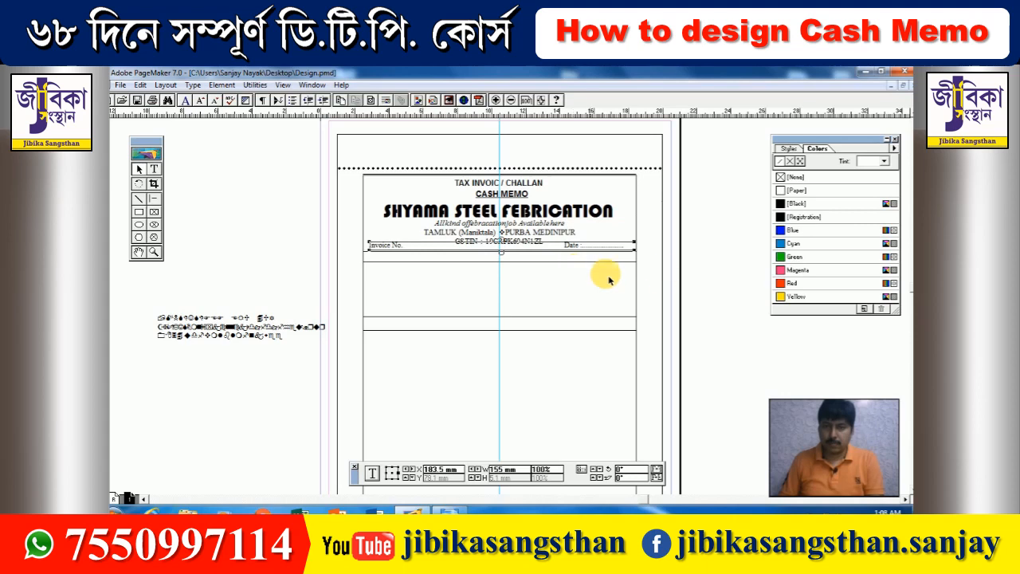
- Deselect the GSTIN line and pan the page to bring the header into view
click(696, 275)
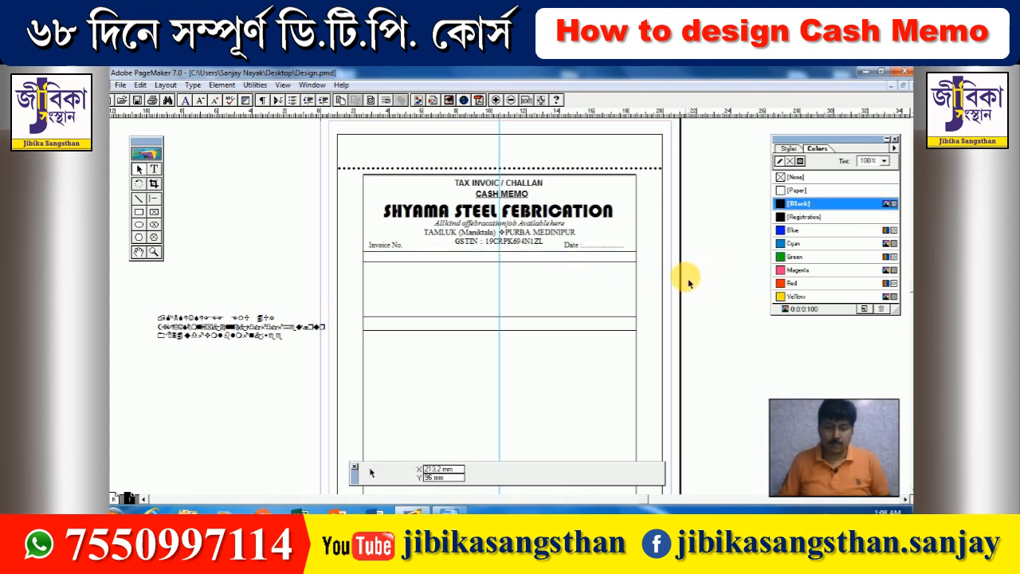
drag(428, 274, 438, 268)
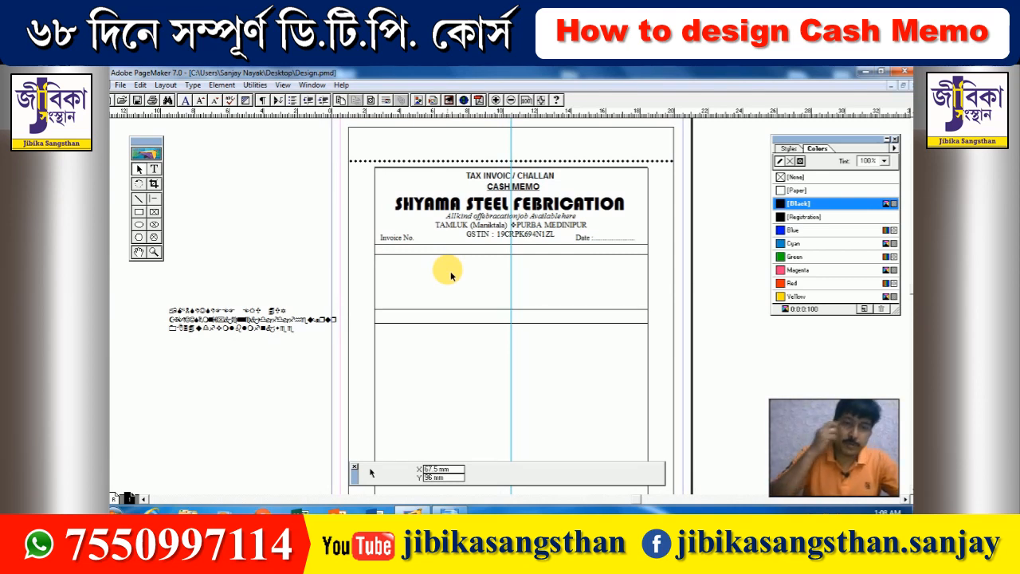
- Set the Invoice No. … Date line in Arial
click(154, 169)
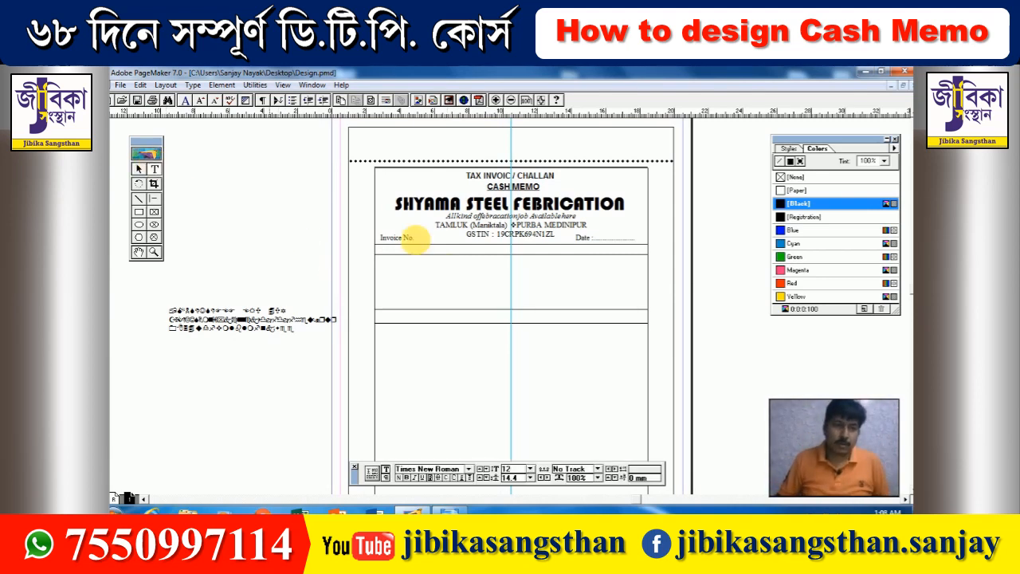
triple_click(398, 237)
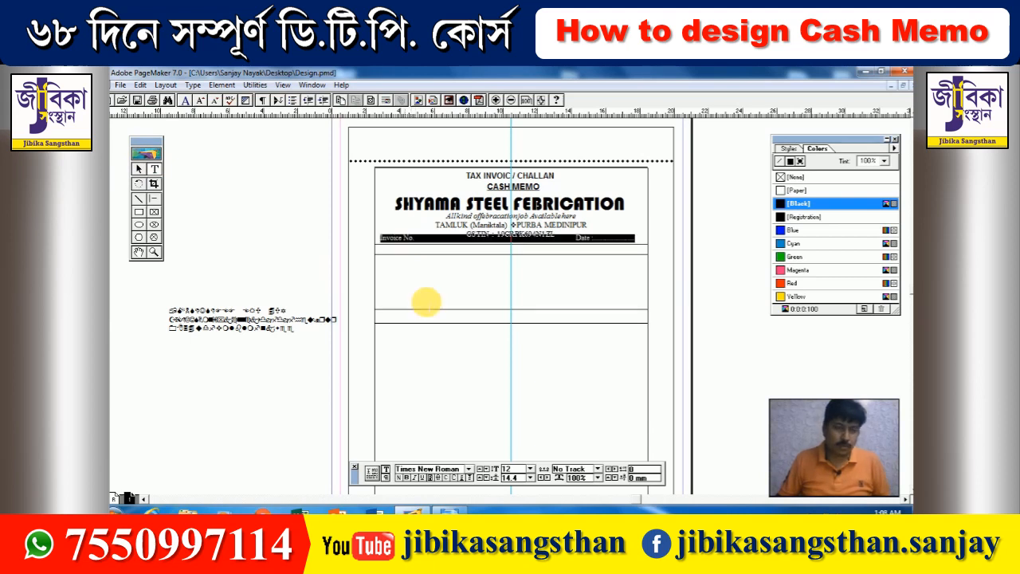
click(469, 469)
text(arent)
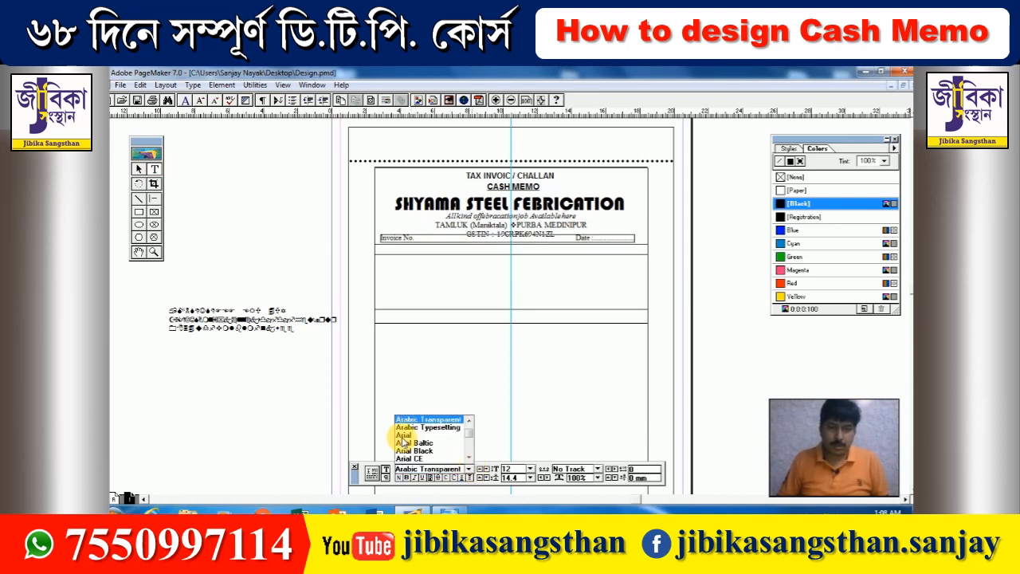
click(403, 436)
- Duplicate the Invoice No. … Date block and nudge the copy below the original
click(139, 168)
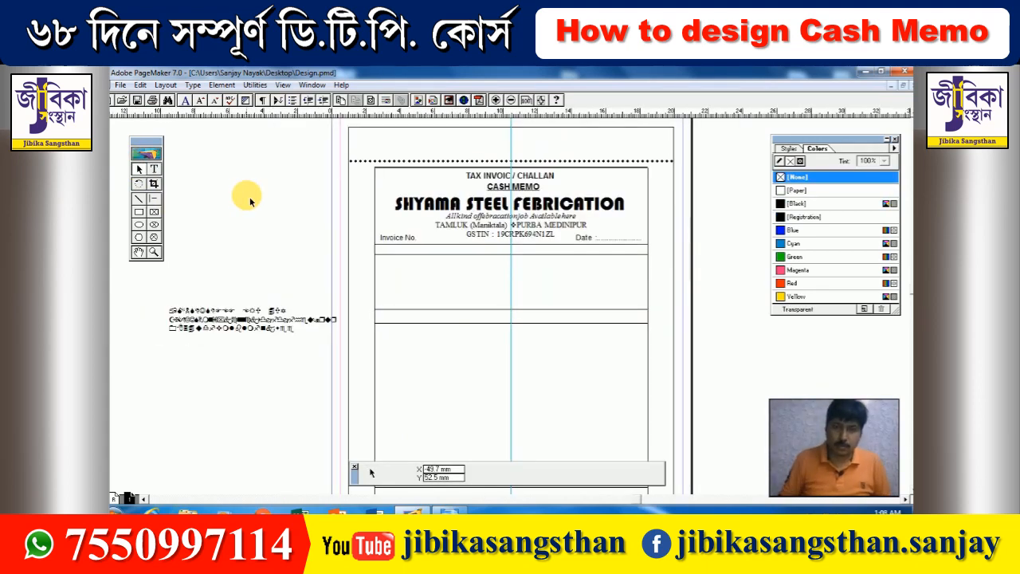
click(478, 236)
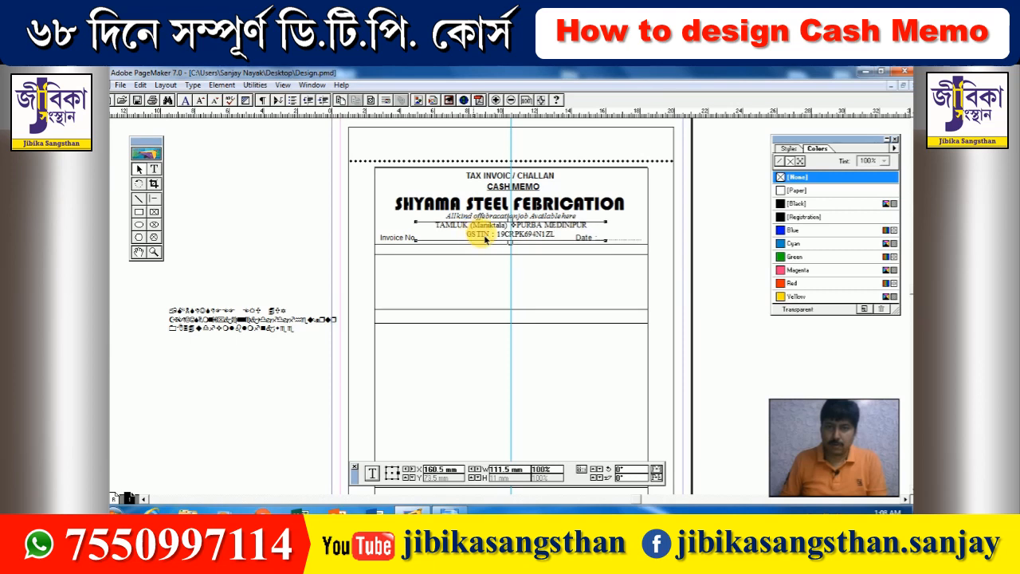
click(388, 238)
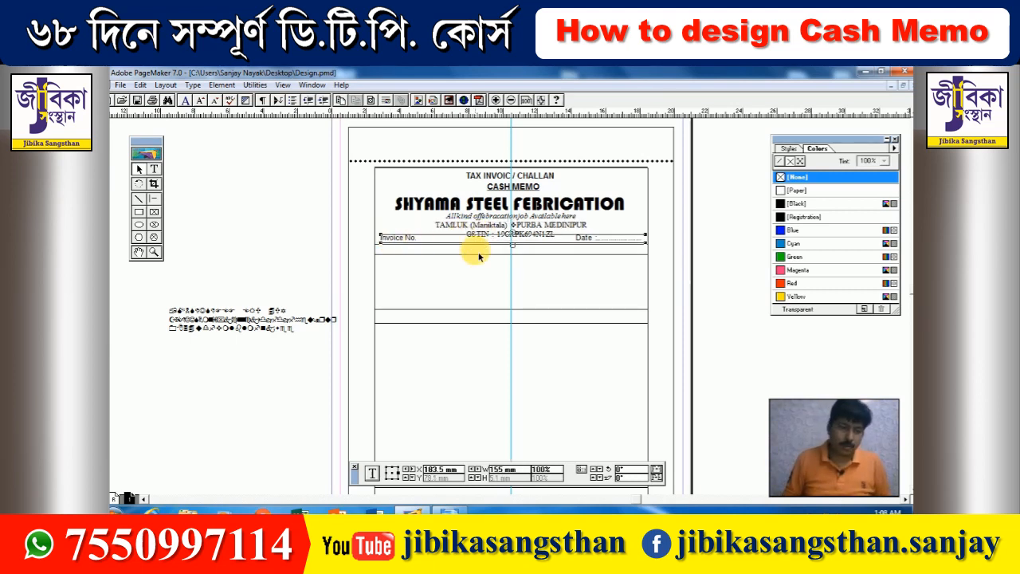
key(ctrl+alt+v)
key(Down)
key(Down)
key(Down)
key(Down)
key(Down)
key(Down)
key(Down)
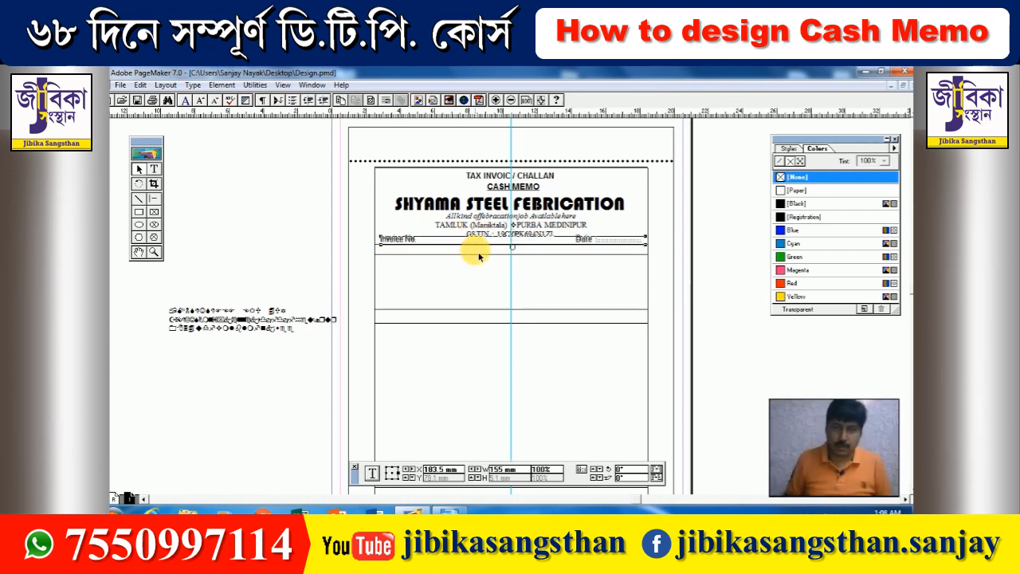
key(ctrl+plus)
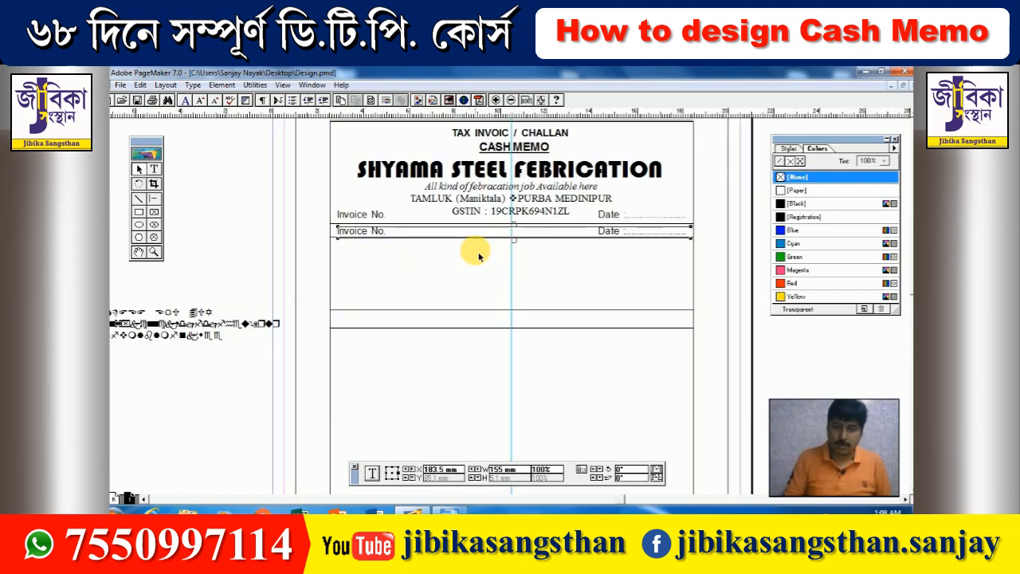
drag(411, 264, 429, 252)
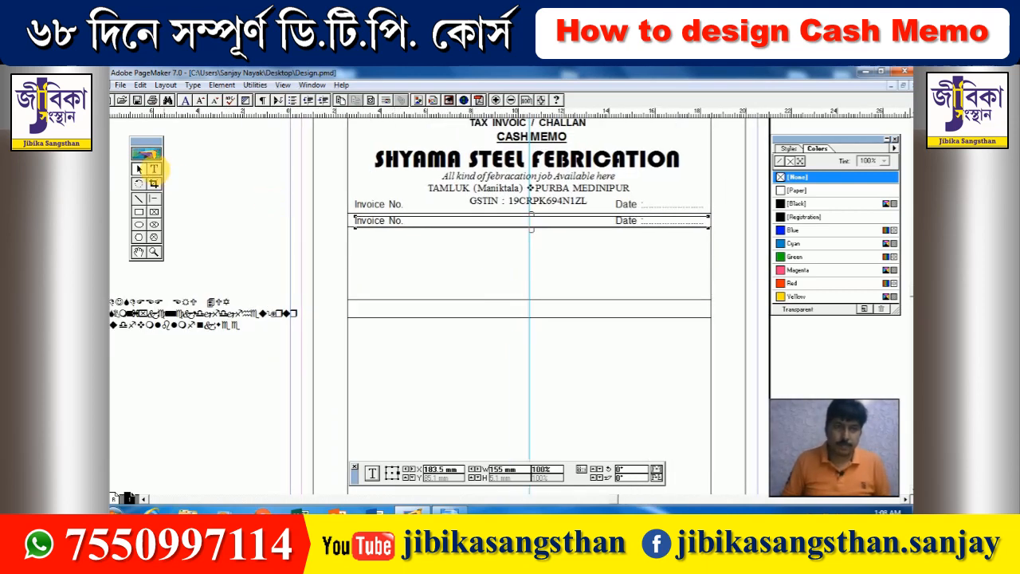
- Retype the copied line as 'Bill to Party' and reduce it to 11 point
click(154, 169)
click(377, 221)
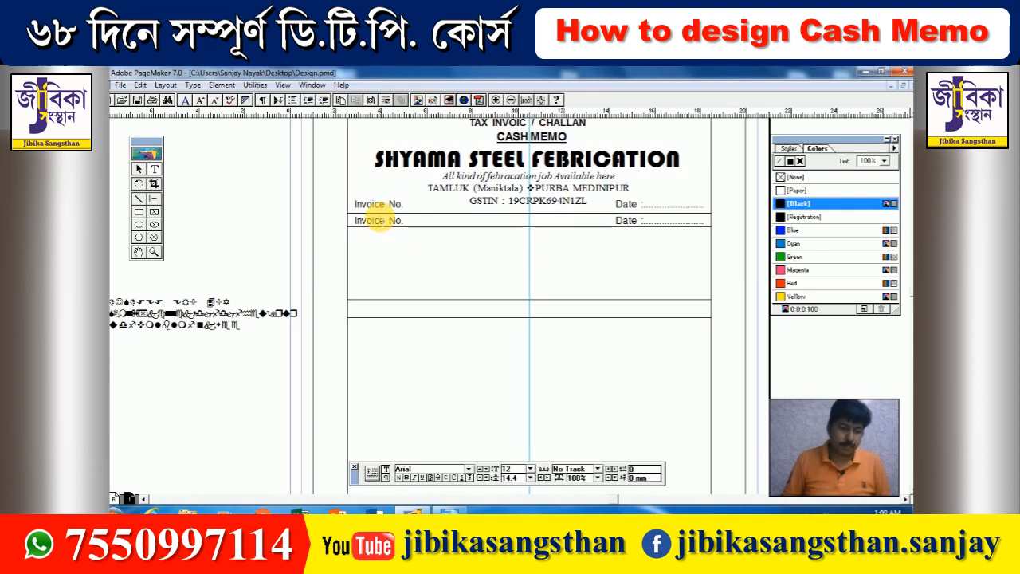
key(ctrl+a)
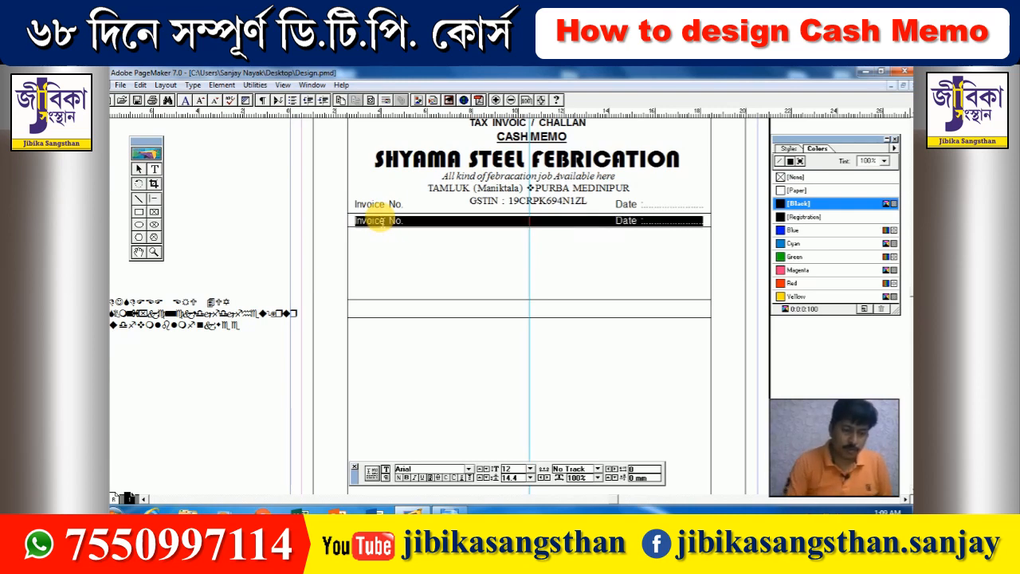
text(Bill t)
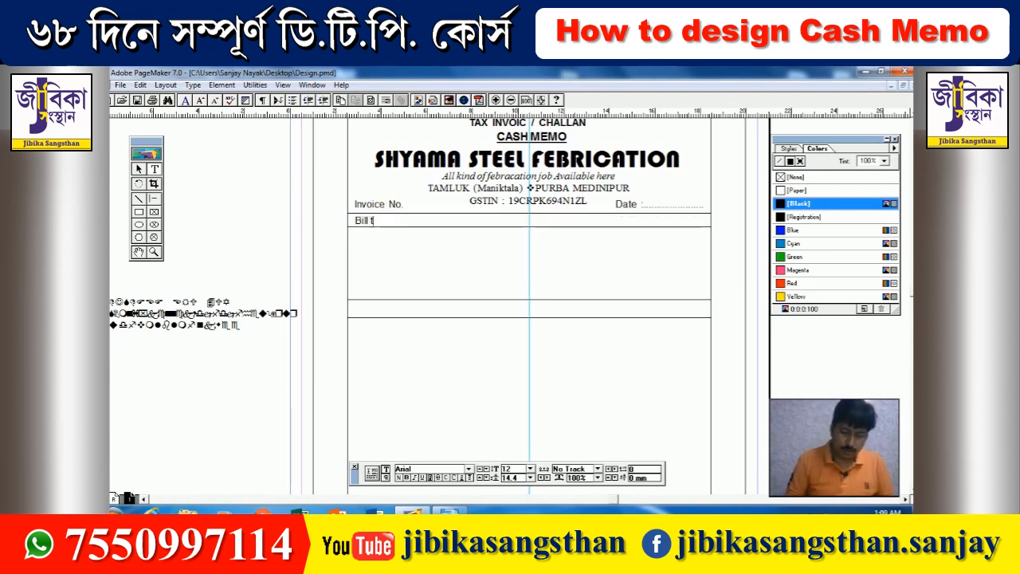
text(o Party)
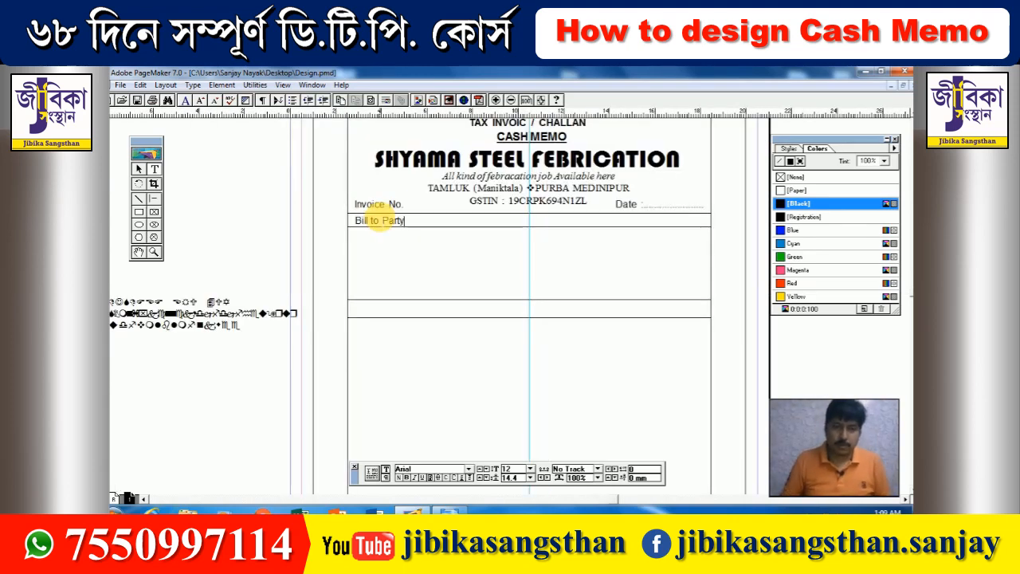
triple_click(381, 221)
key(ctrl+shift+comma)
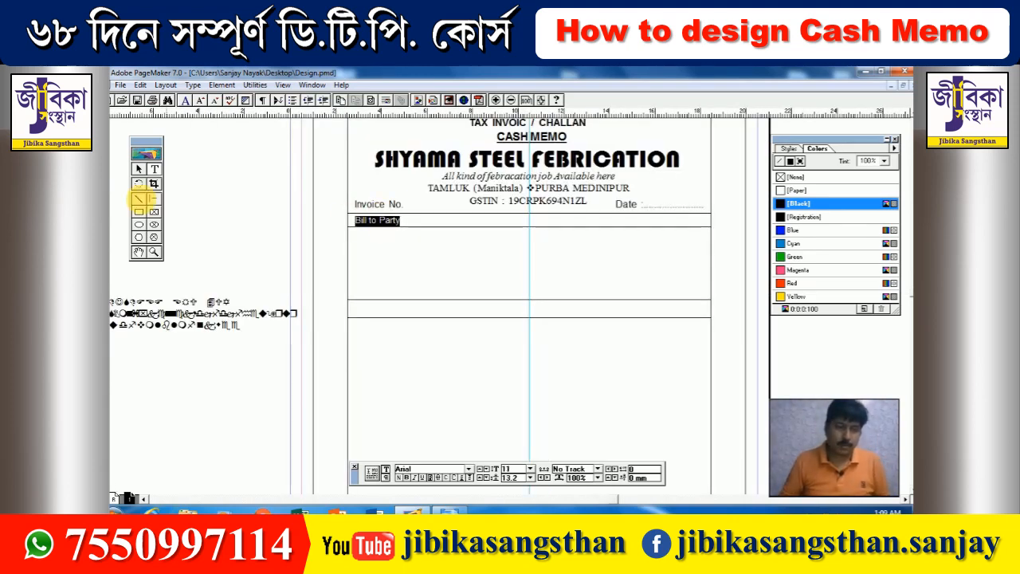
click(138, 169)
click(377, 276)
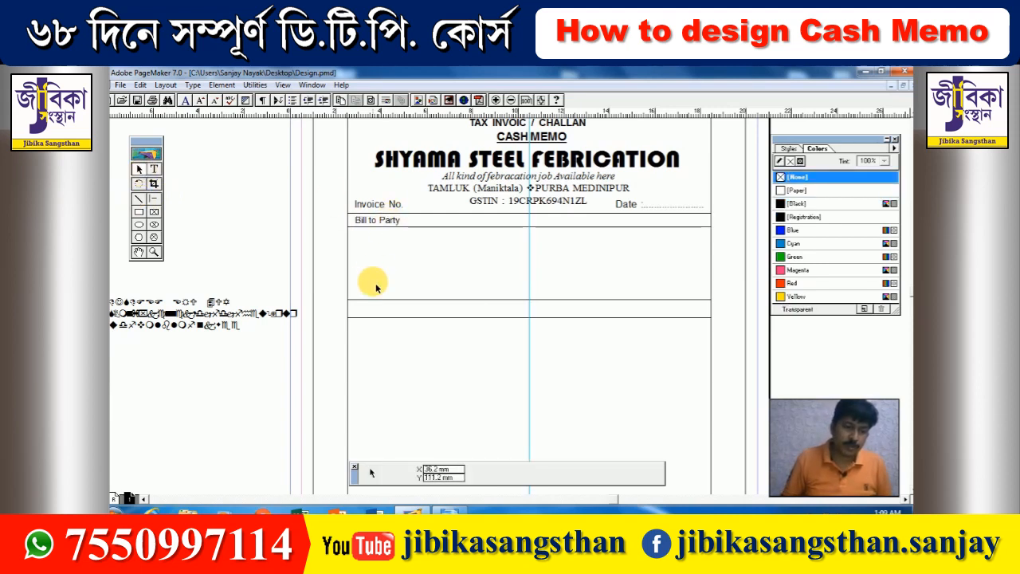
- Add a text frame below Bill to Party with Name, Address and GSTIN fields and dotted leaders
click(153, 169)
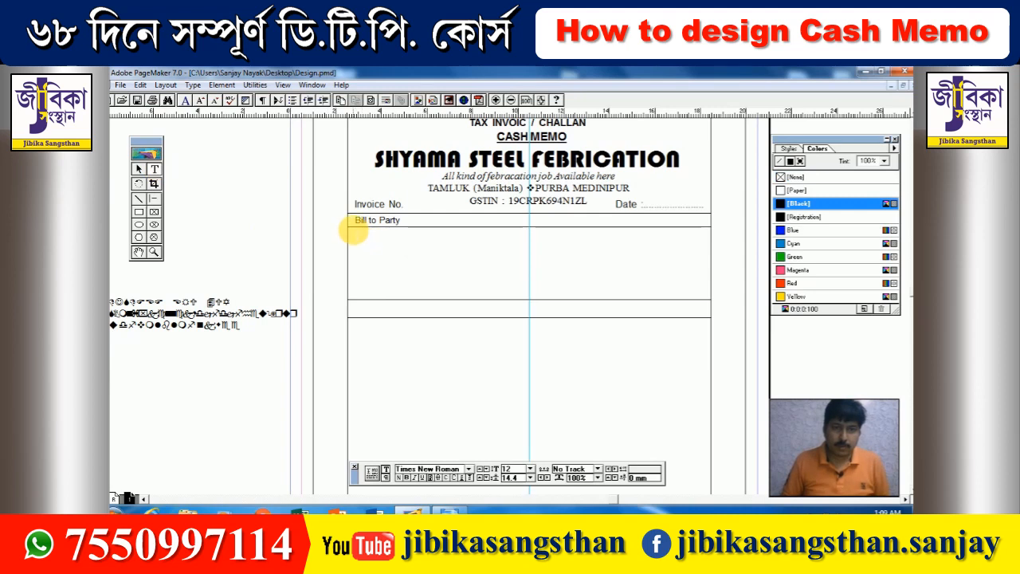
drag(357, 234, 705, 294)
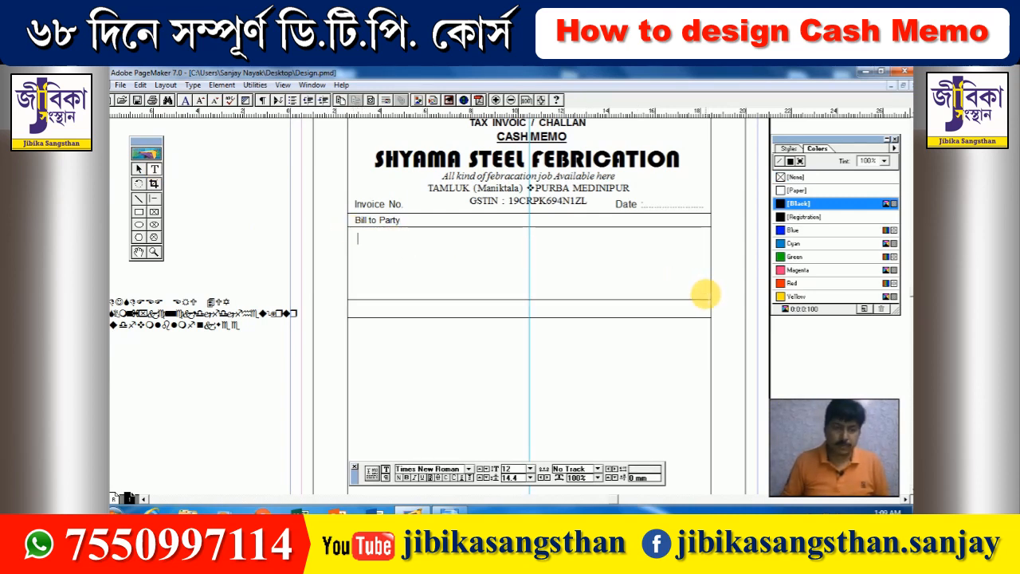
text(Name)
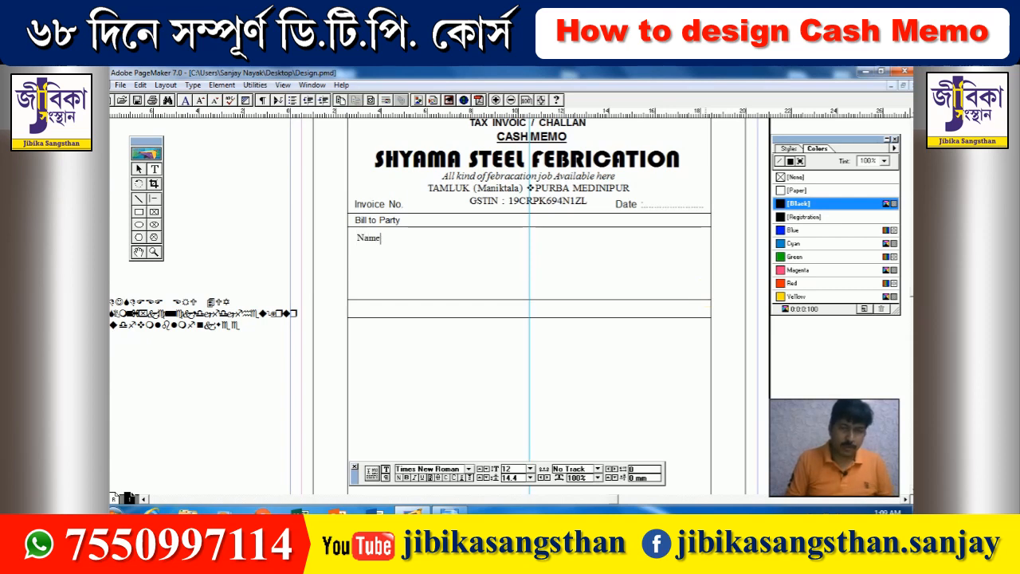
text( :)
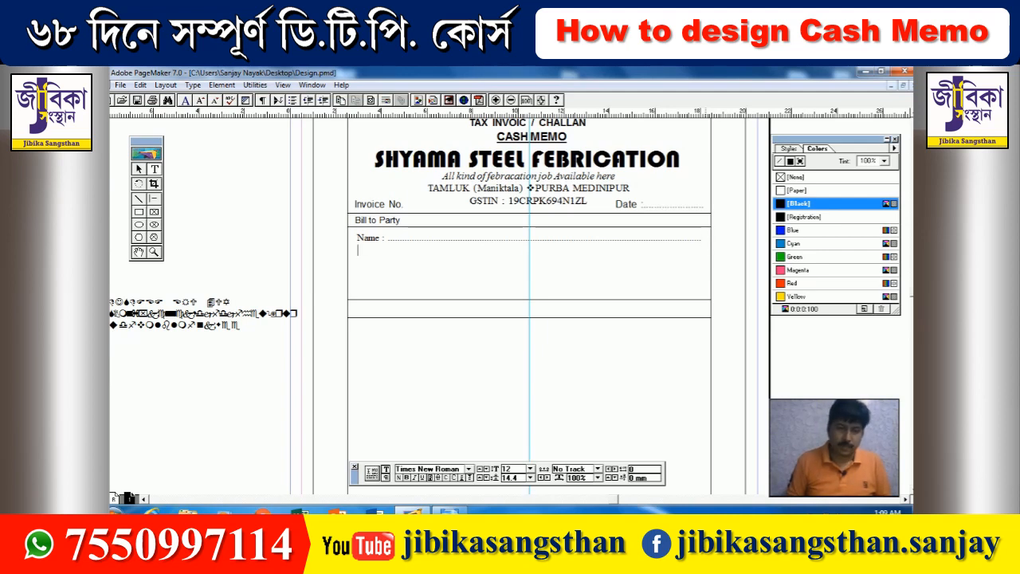
text(Addres)
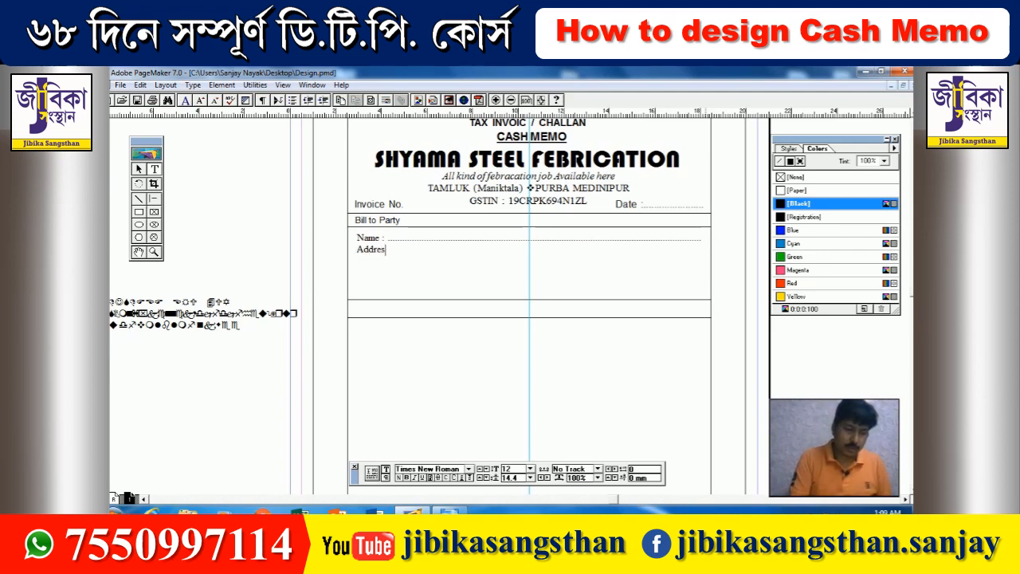
text(s : ................................................)
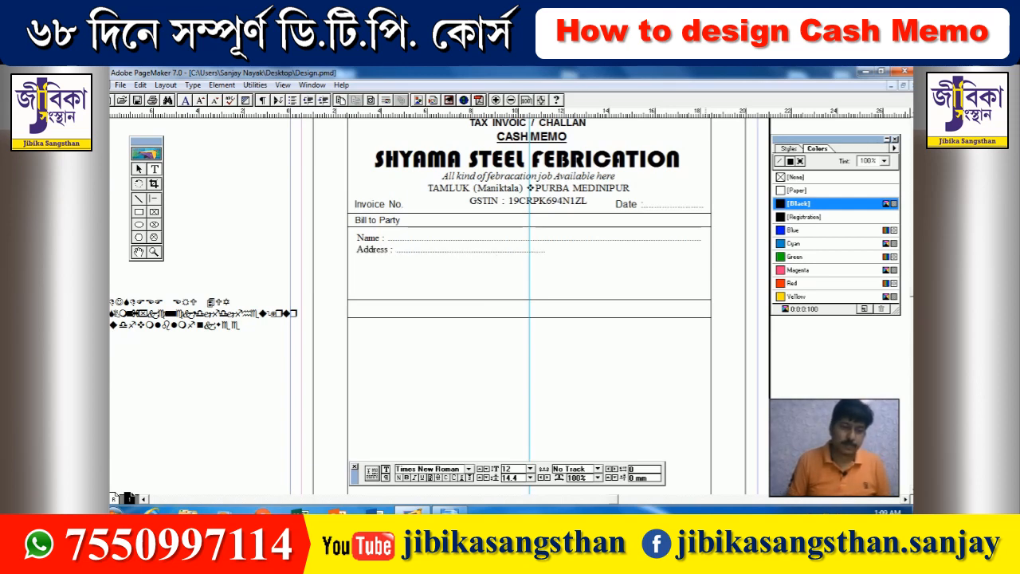
text(...................................)
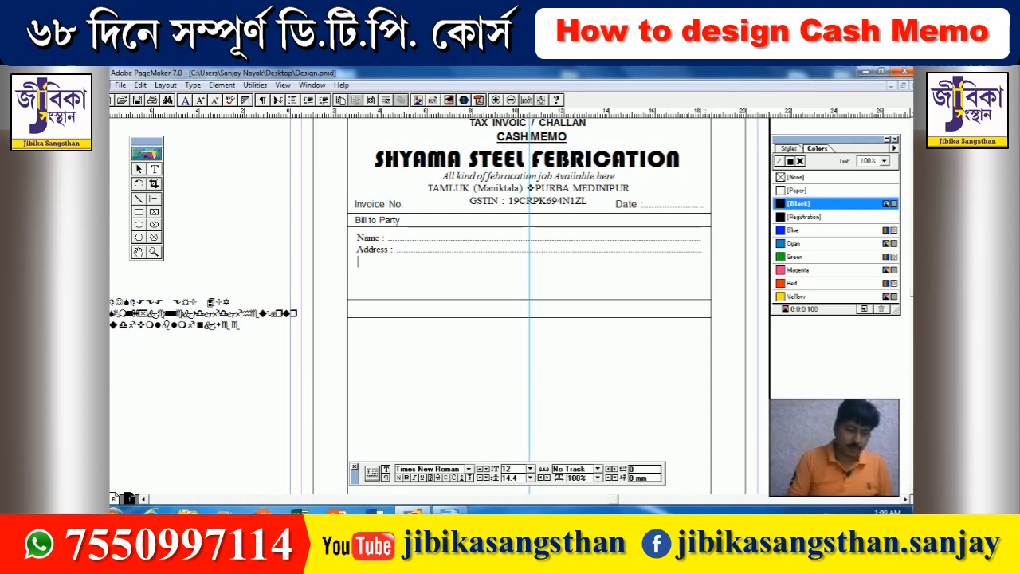
text(S)
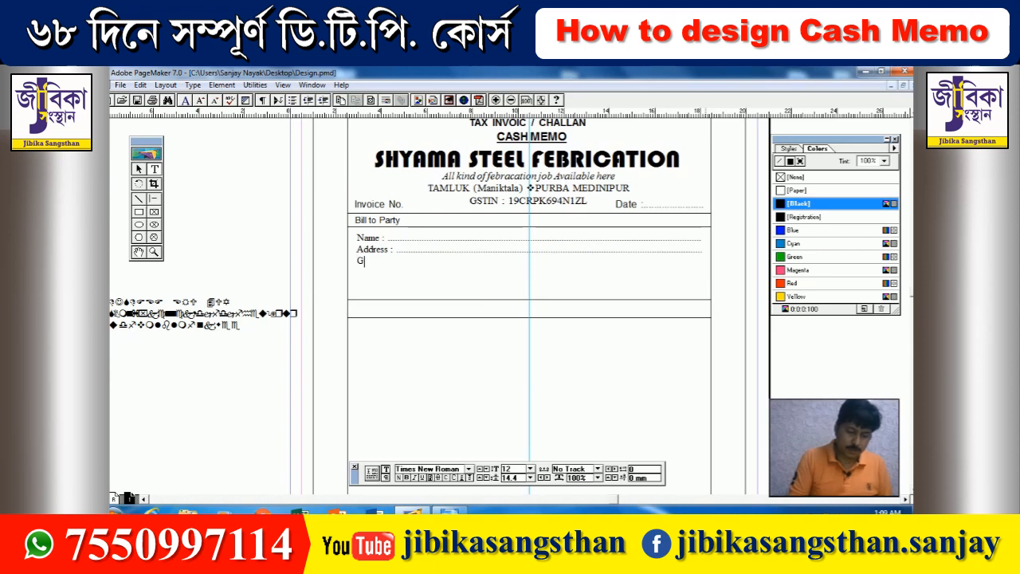
text(STIN)
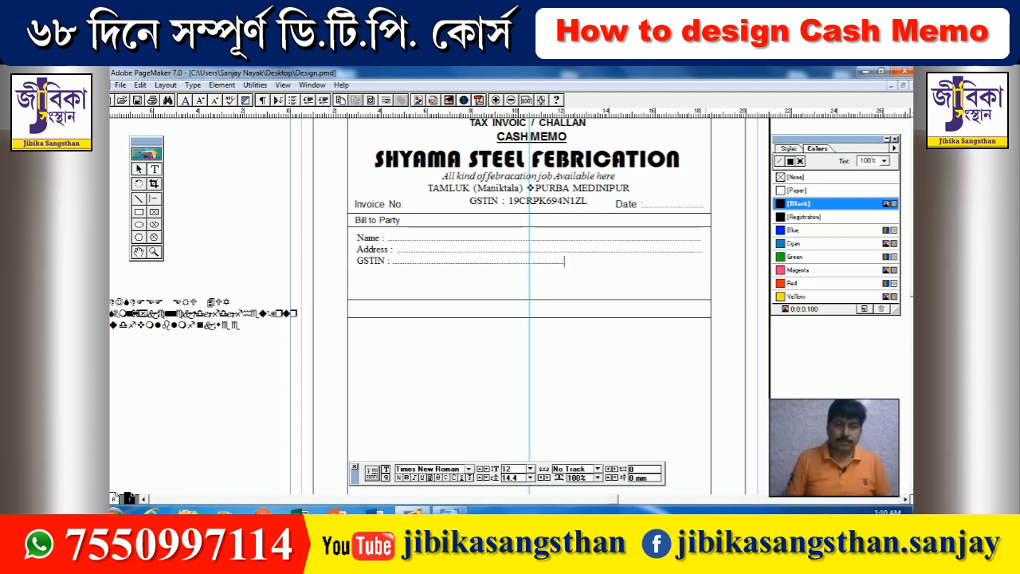
text(.................)
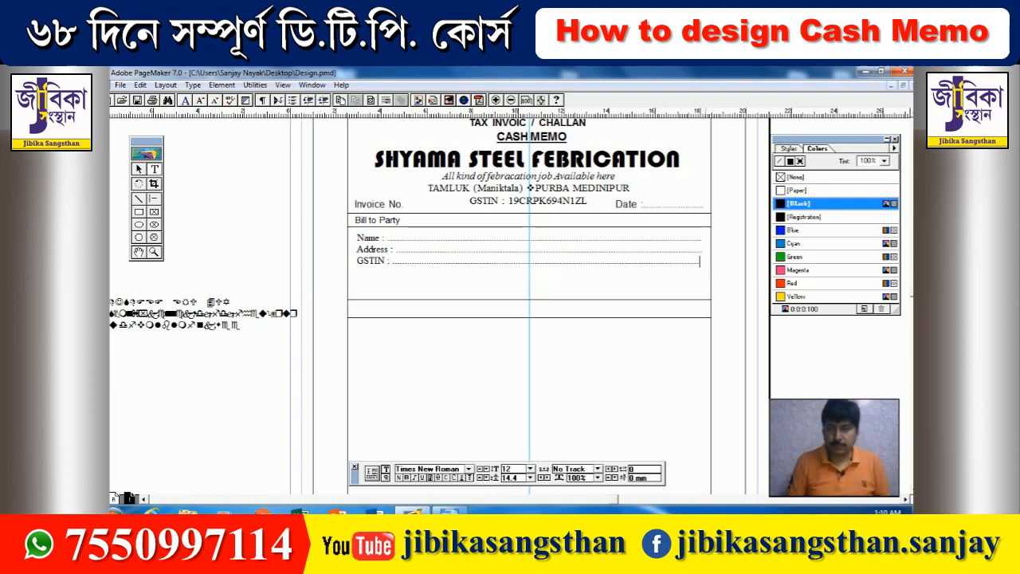
text(..)
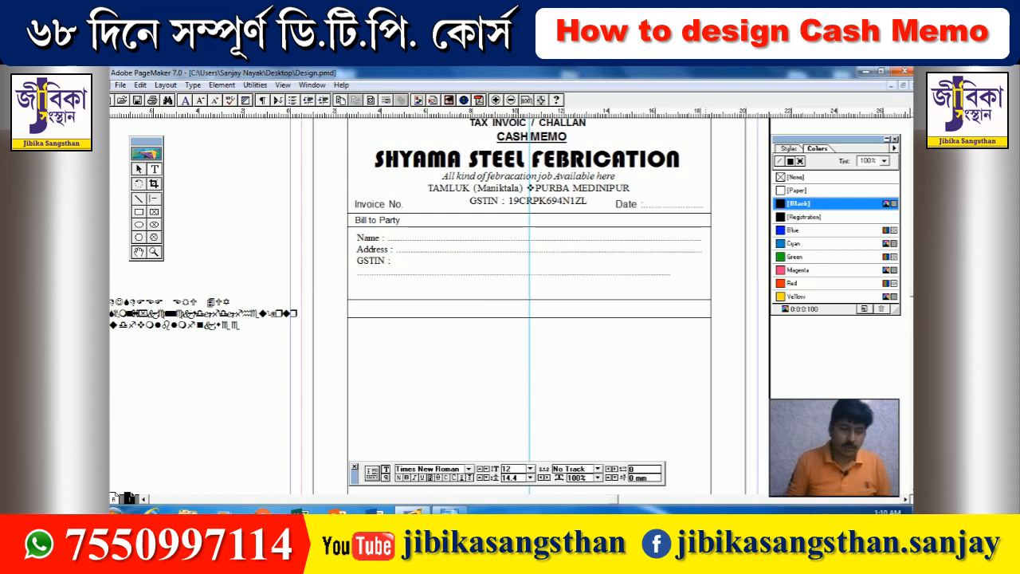
- Add a 'State : …… Code : ……' line under GSTIN, trimming dots to fit one line
key(Return)
text(Sata)
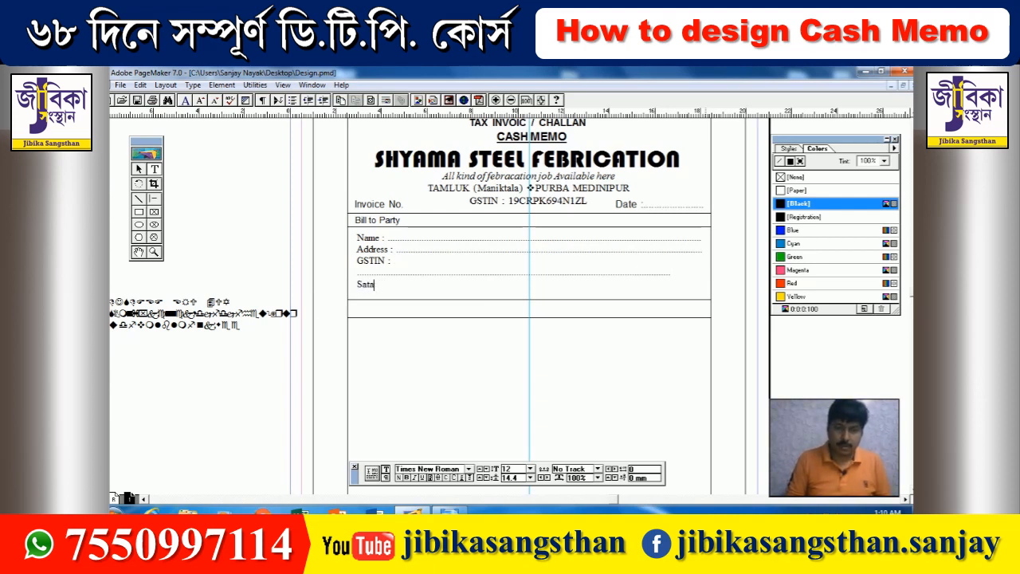
text(te tate)
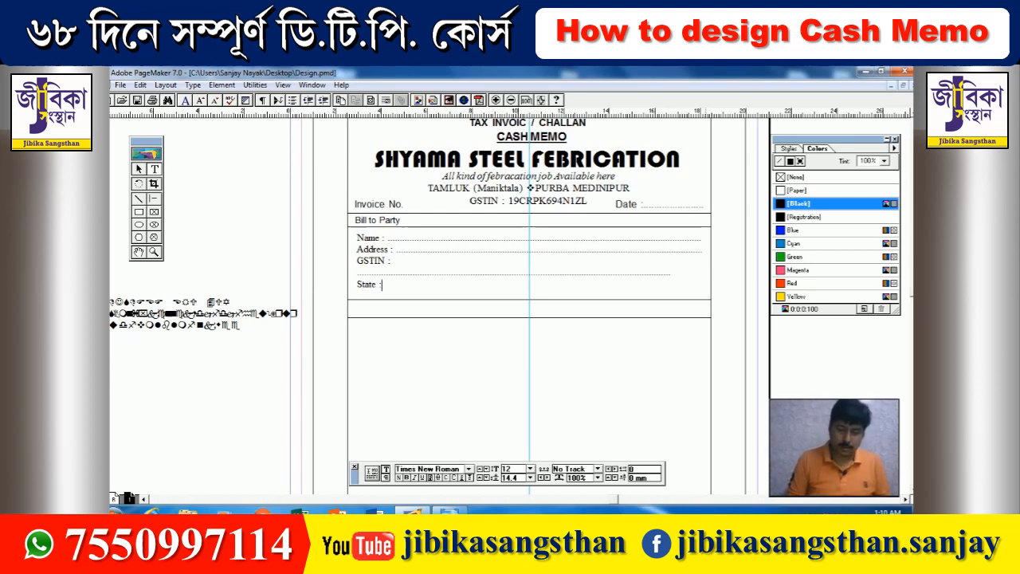
text( :)
key(Tab)
text(............................ )
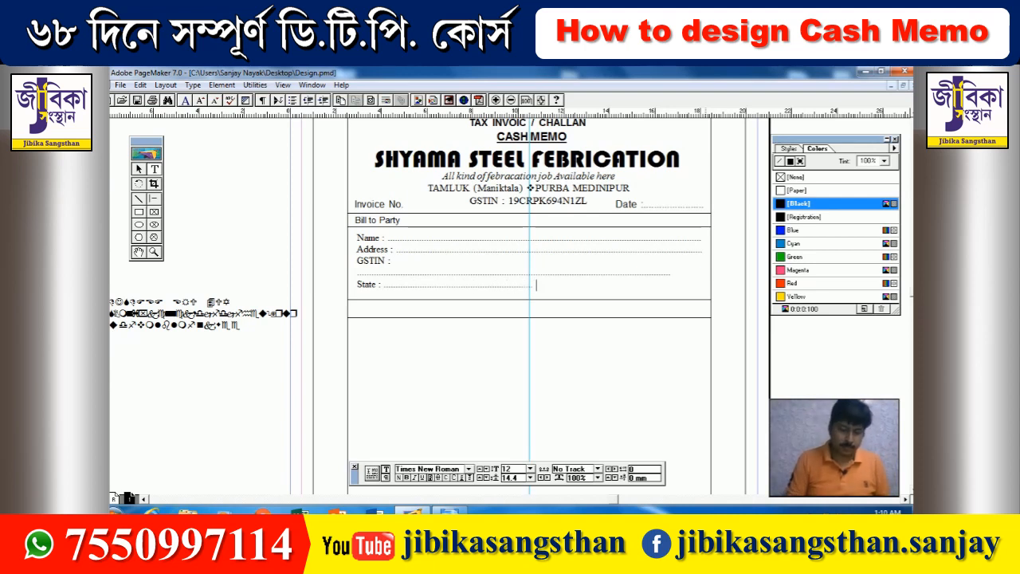
text(Code )
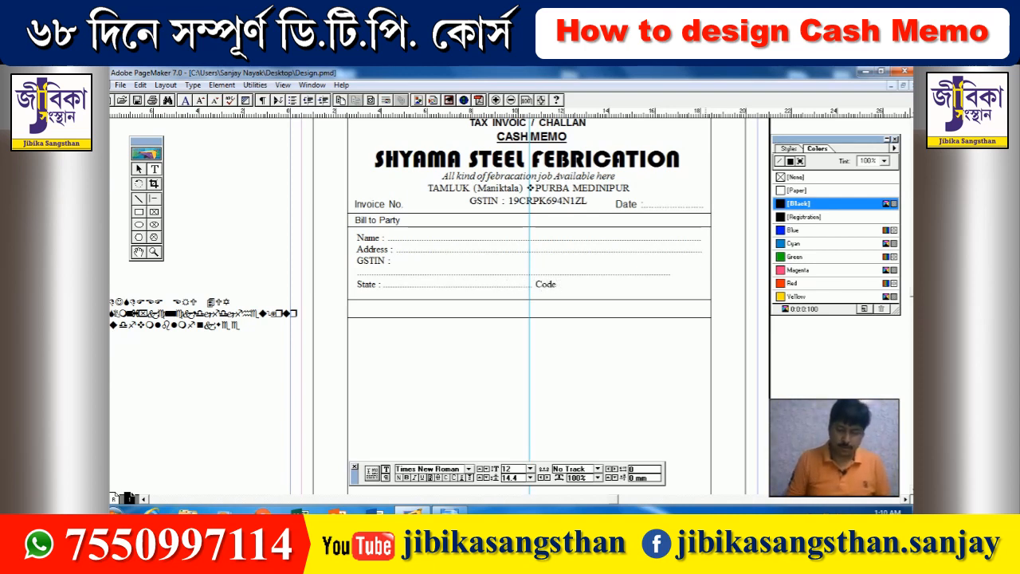
text(: ...........................)
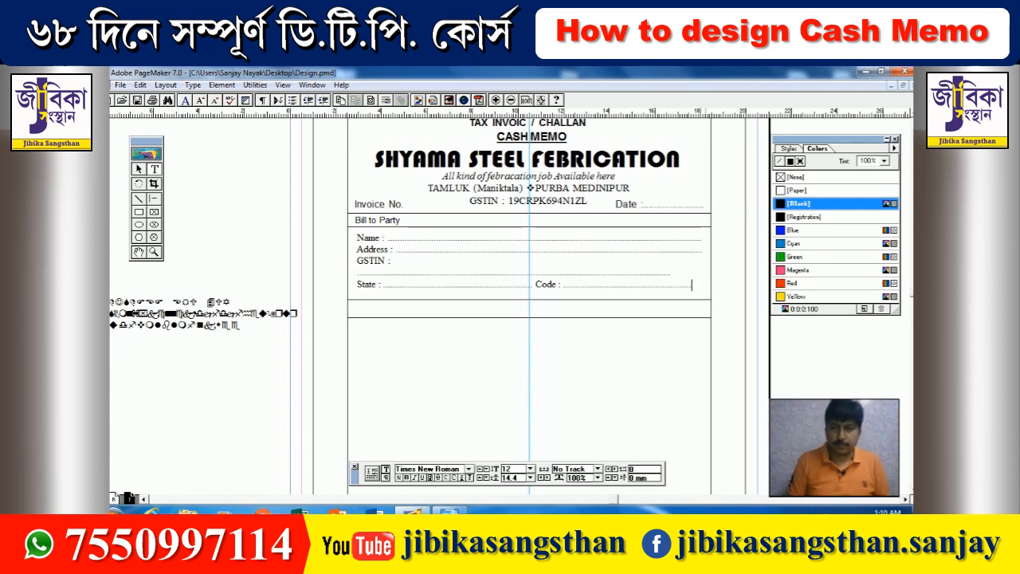
text(.)
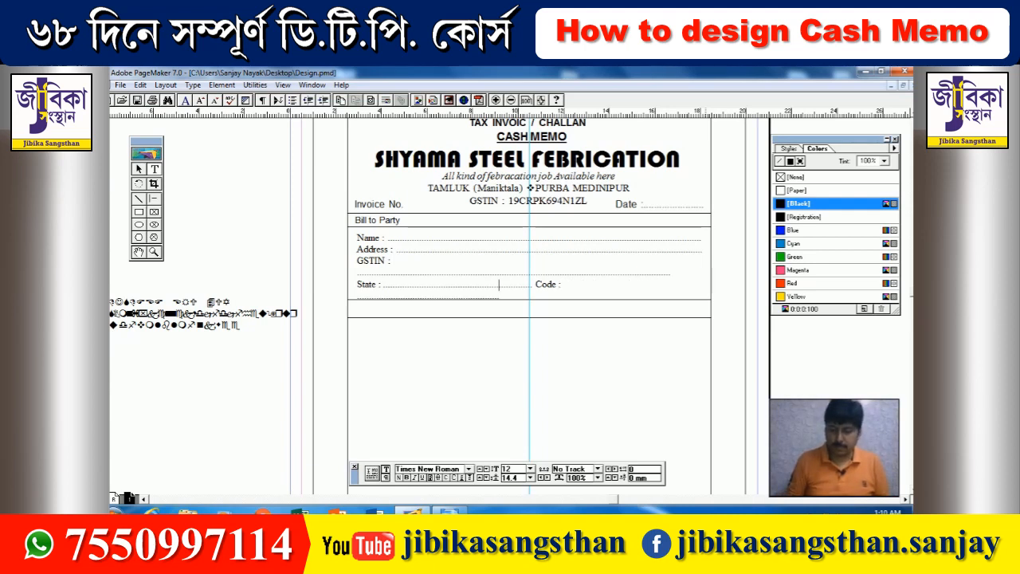
text(...)
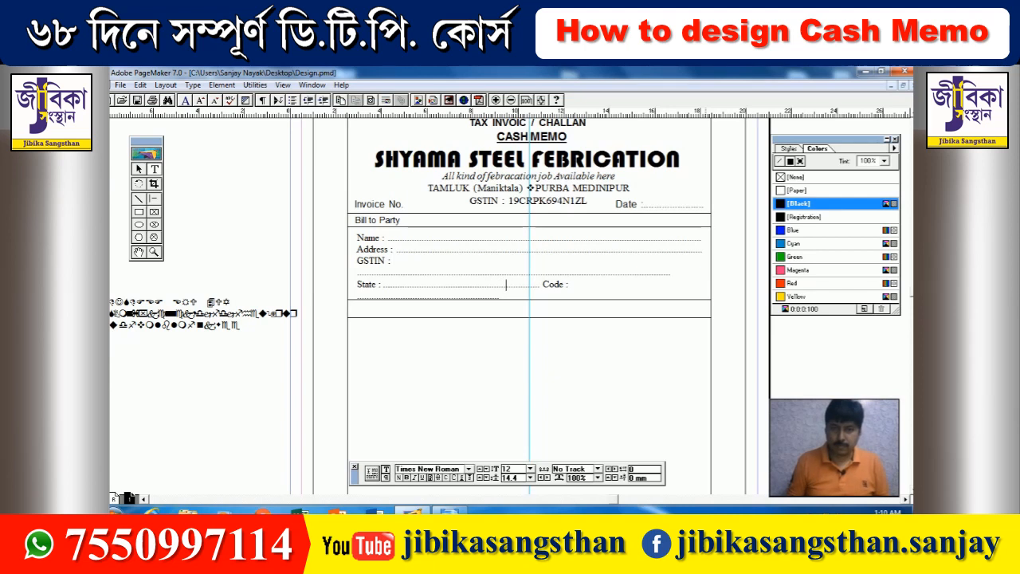
key(BackSpace)
key(BackSpace)
key(BackSpace)
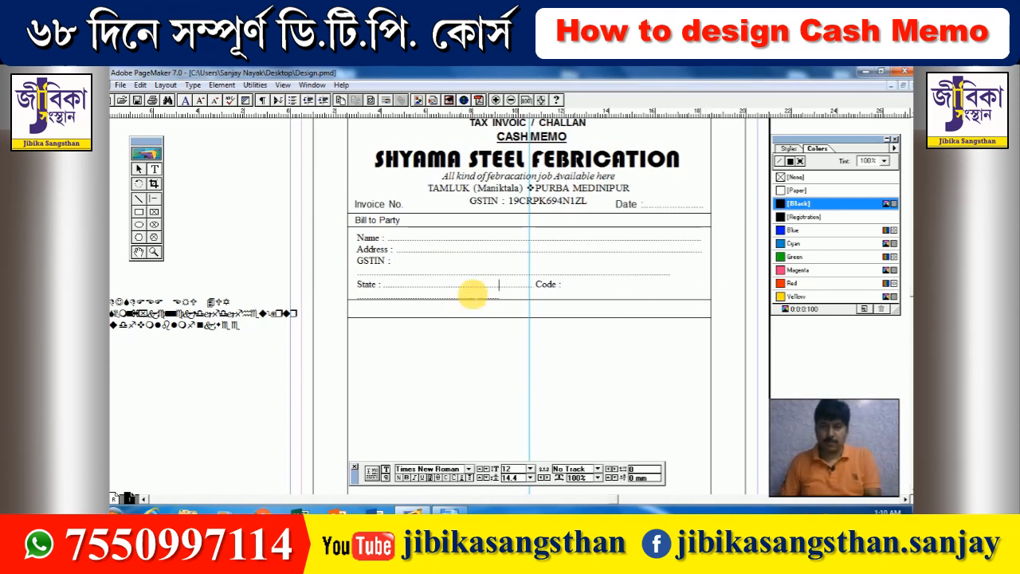
key(BackSpace)
key(BackSpace)
key(BackSpace)
key(BackSpace)
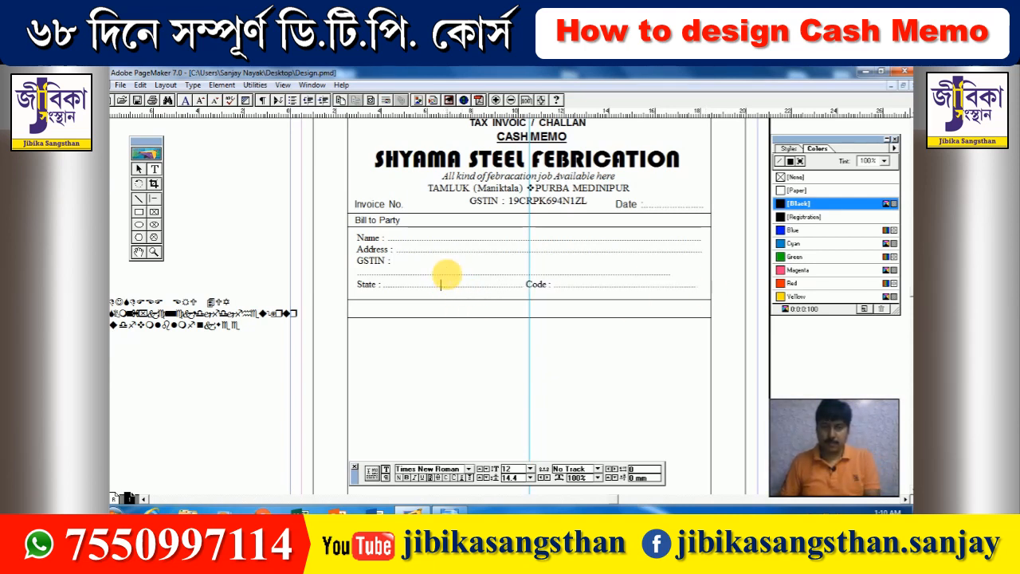
click(447, 275)
key(BackSpace)
key(BackSpace)
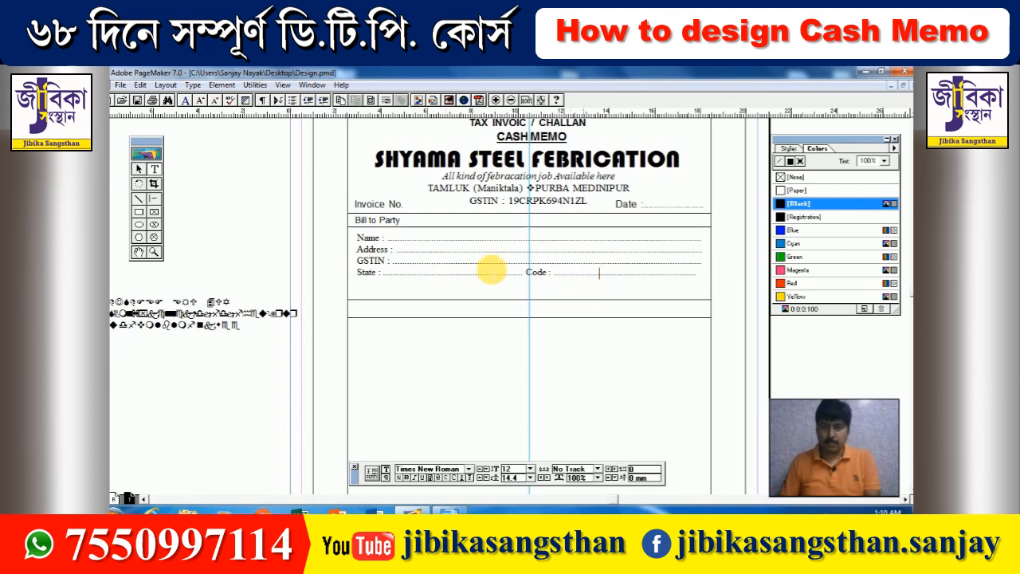
text(...)
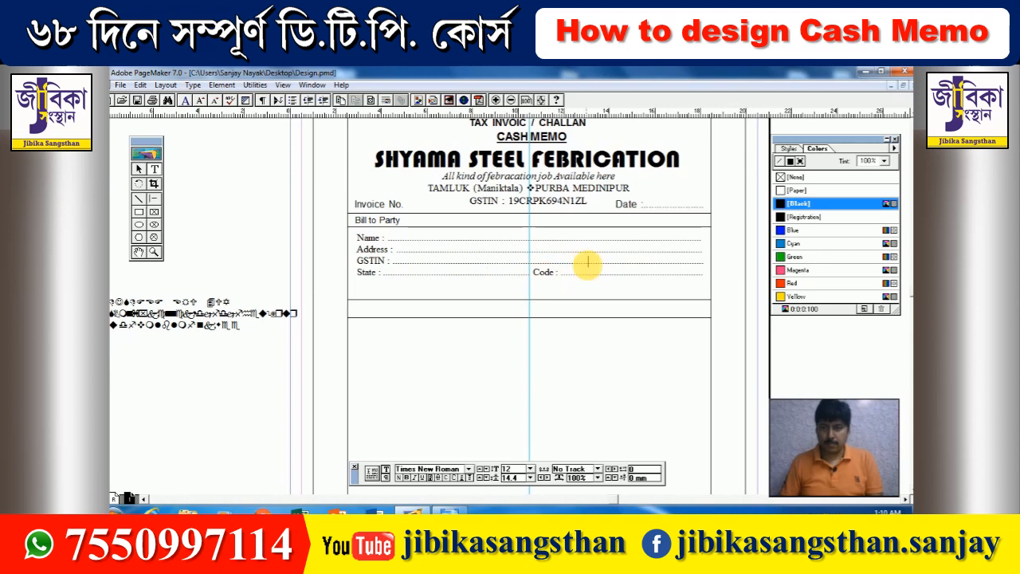
click(609, 249)
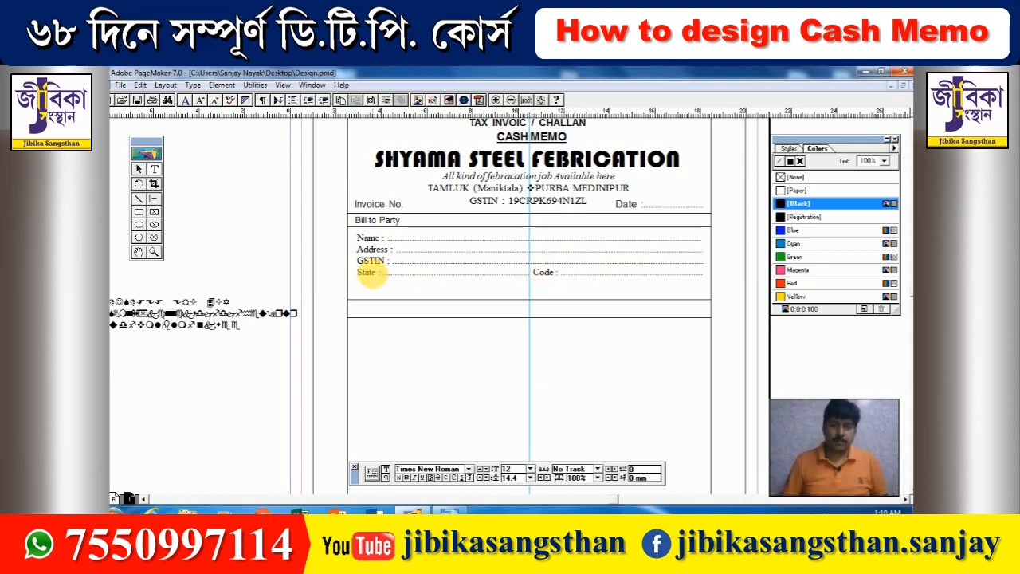
- Nudge the two rules below the Bill to Party box upward
scroll(366, 267, down, 1)
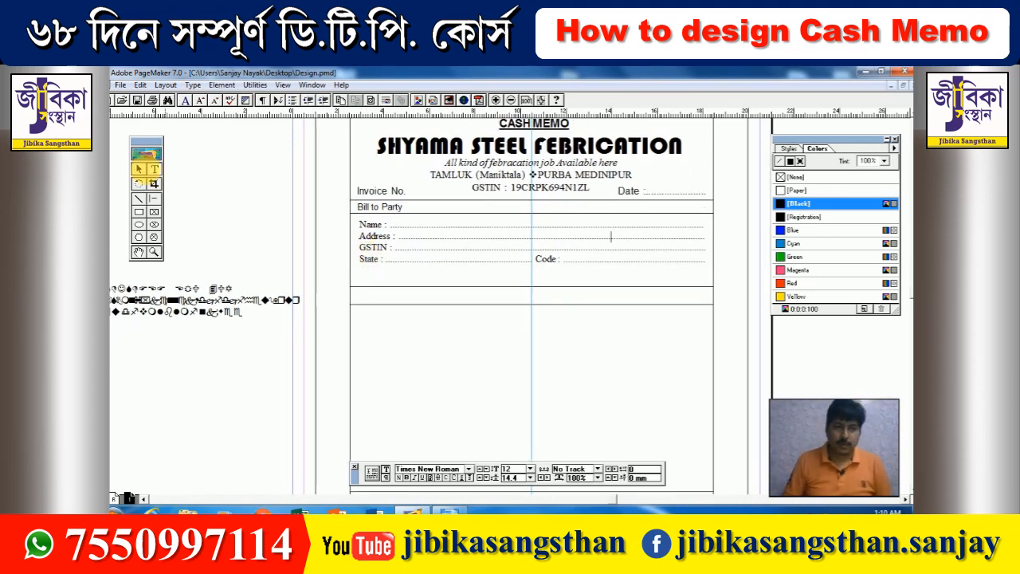
click(139, 169)
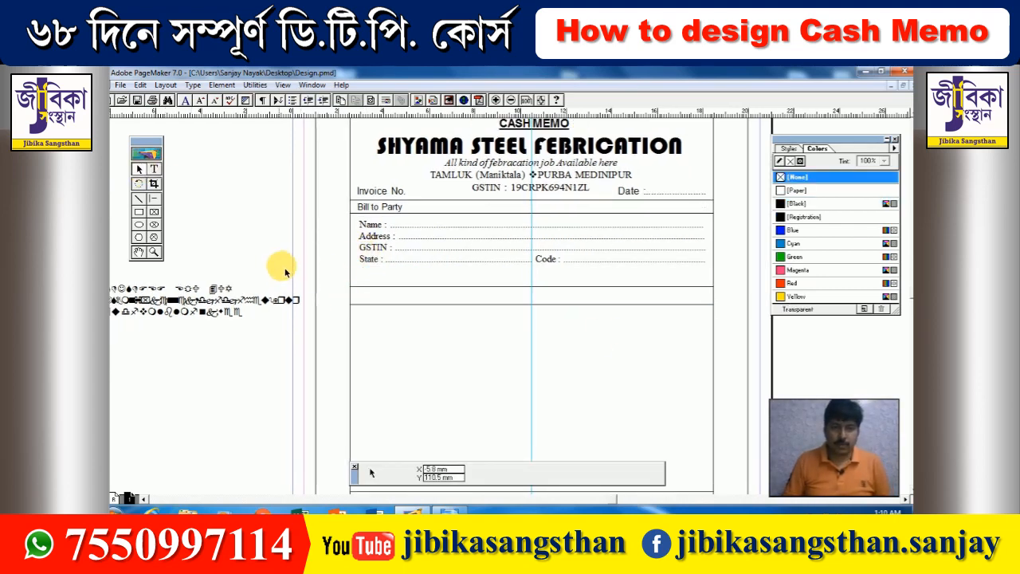
drag(275, 268, 757, 364)
key(Up)
key(Up)
key(Up)
key(Up)
key(Up)
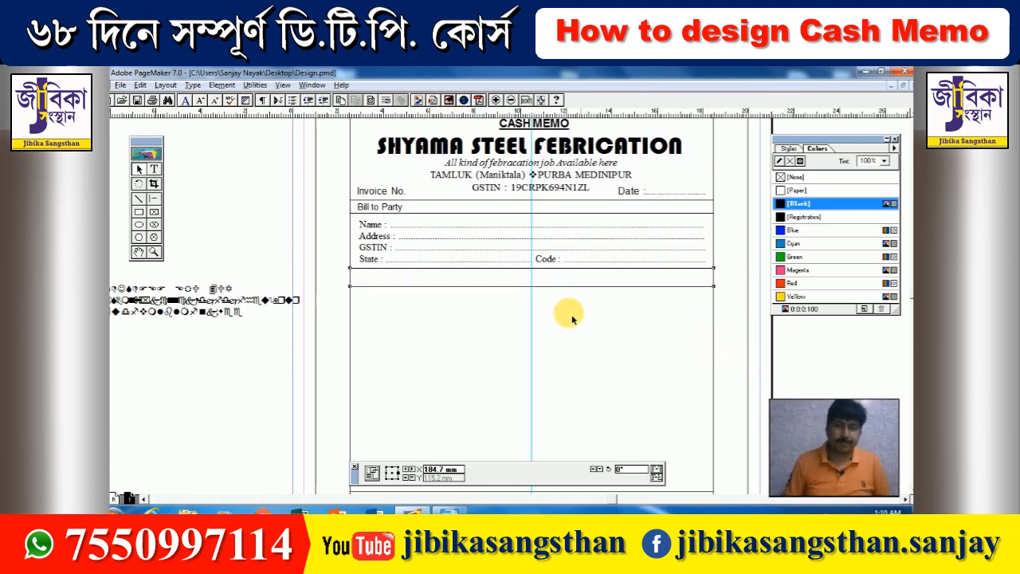
- Nudge the seven item-table rules up two steps
scroll(558, 311, down, 3)
scroll(511, 322, down, 2)
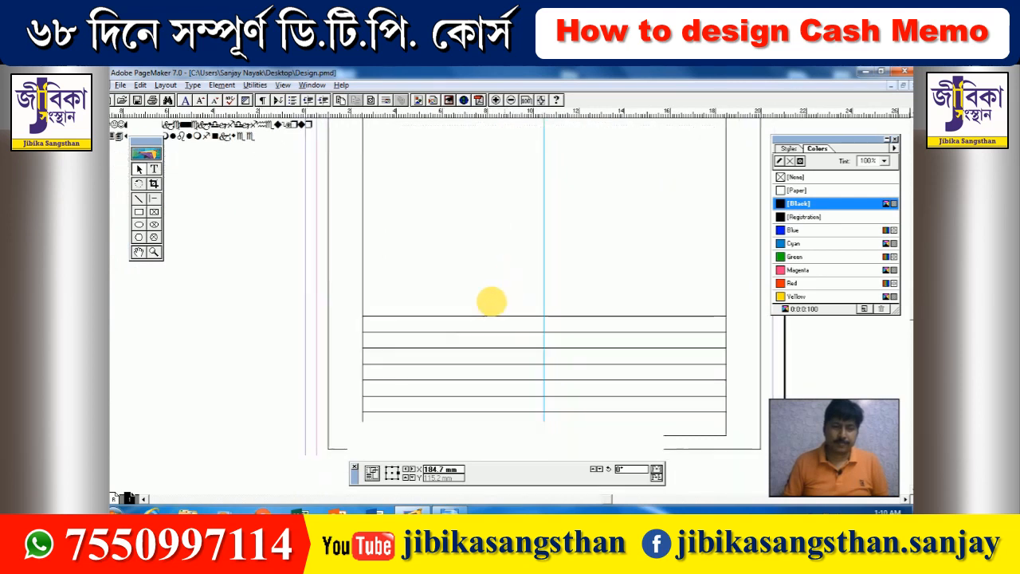
drag(706, 404, 772, 431)
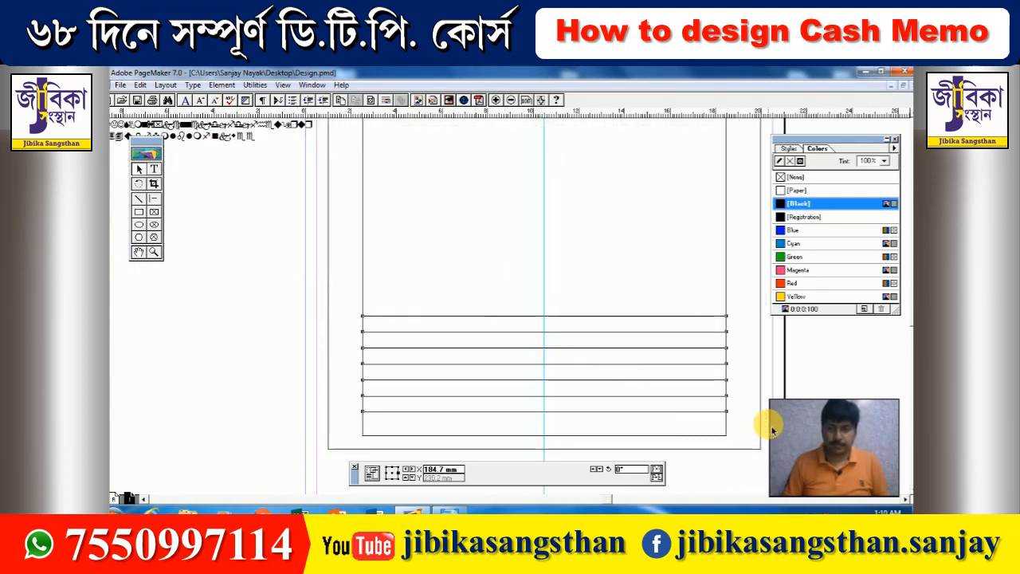
key(Up)
key(Up)
key(Up)
key(Up)
key(Up)
key(Up)
key(Up)
key(Up)
key(Up)
key(Up)
key(Up)
key(Up)
key(Up)
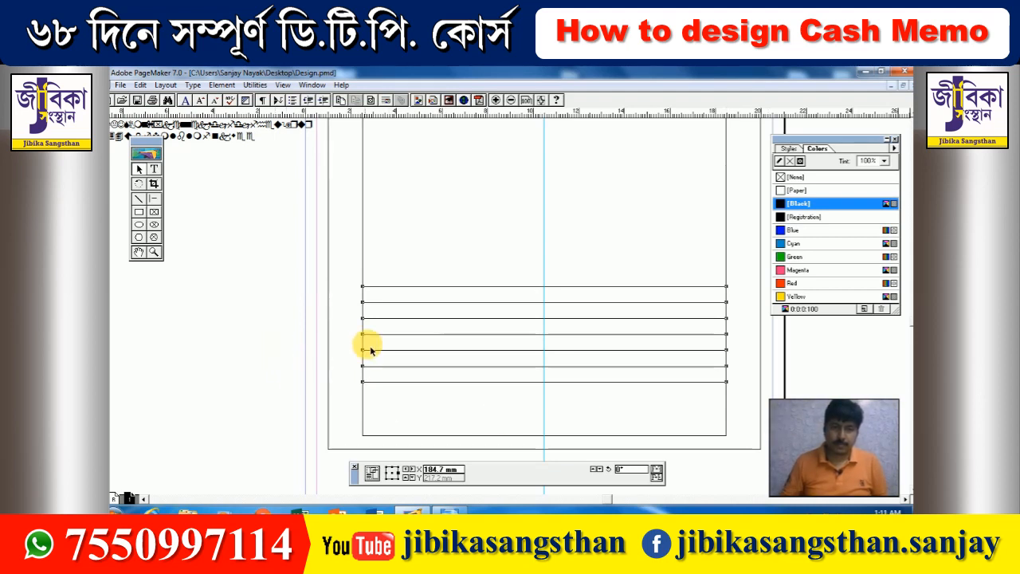
key(Up)
key(Up)
key(Up)
click(268, 333)
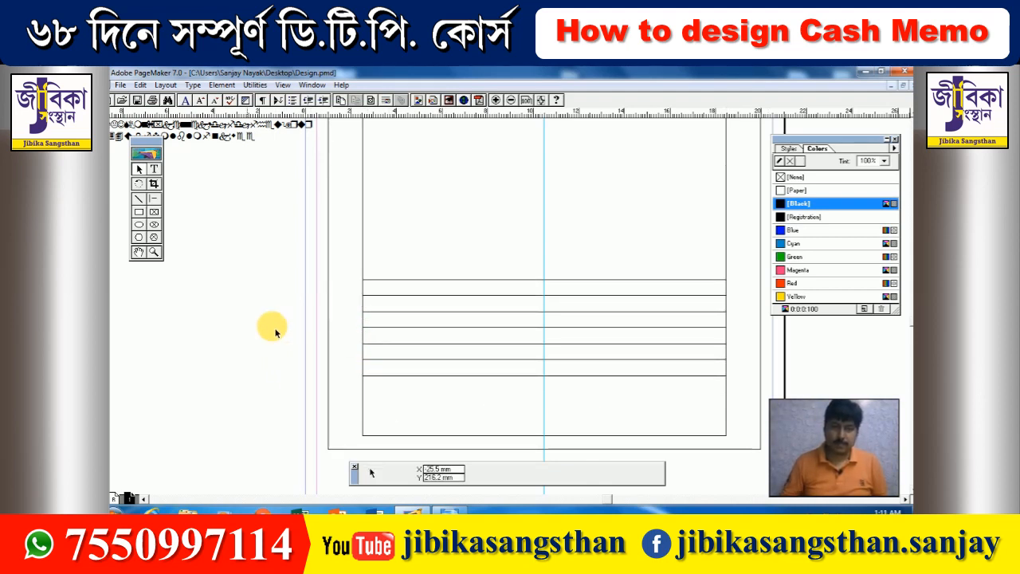
scroll(411, 316, up, 3)
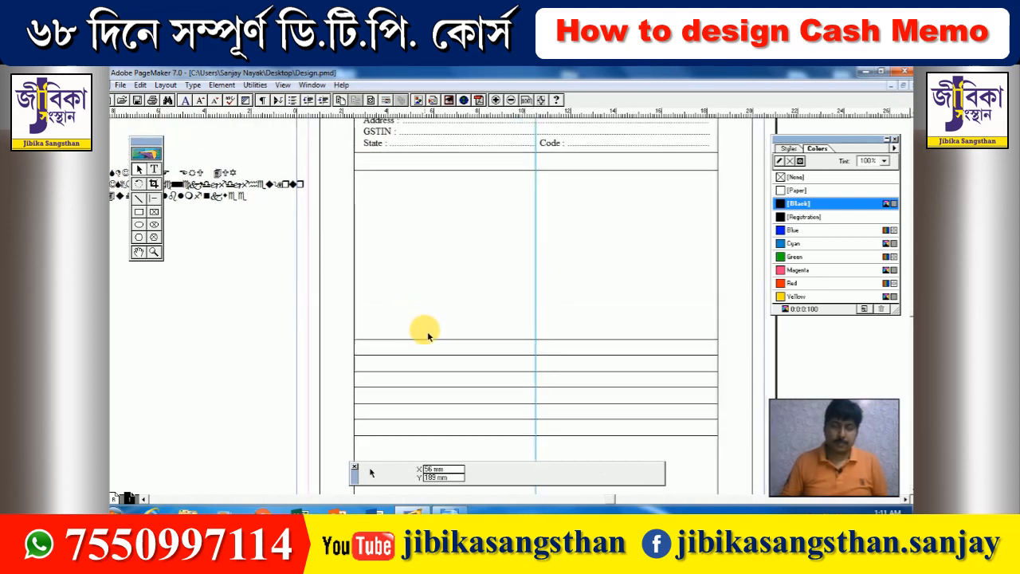
- Draw a vertical column divider down through the item table
click(154, 197)
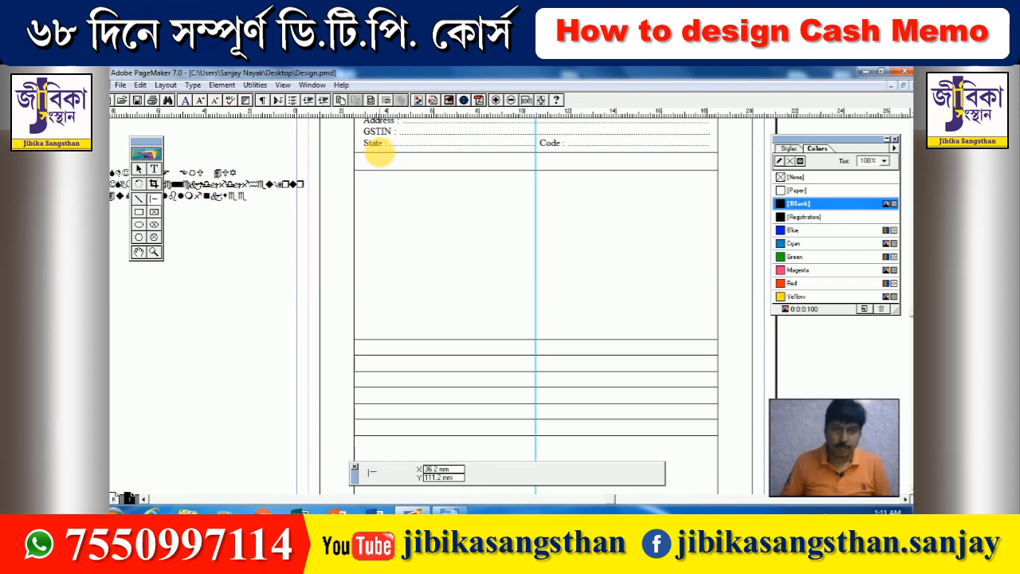
drag(380, 154, 384, 340)
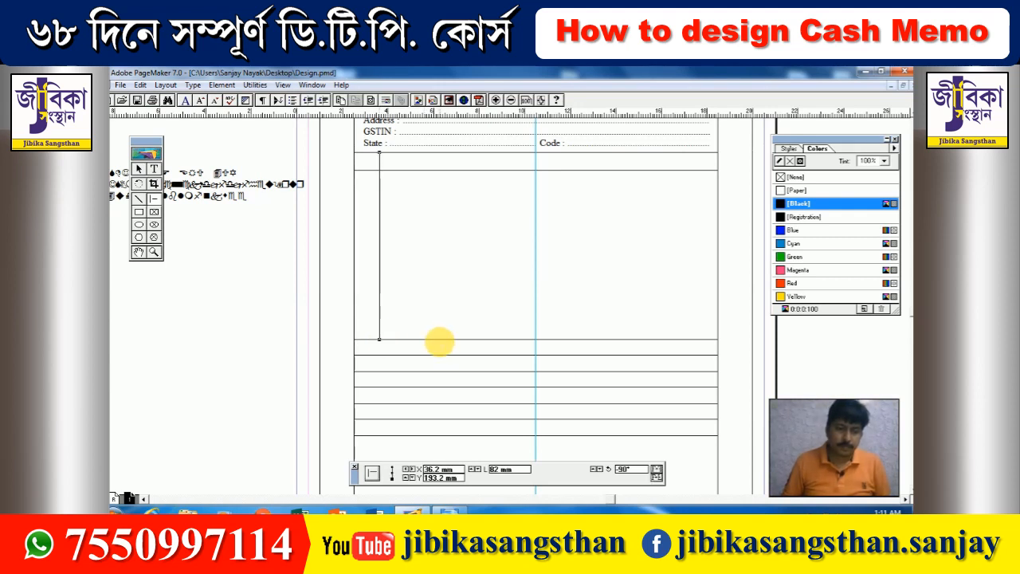
click(138, 169)
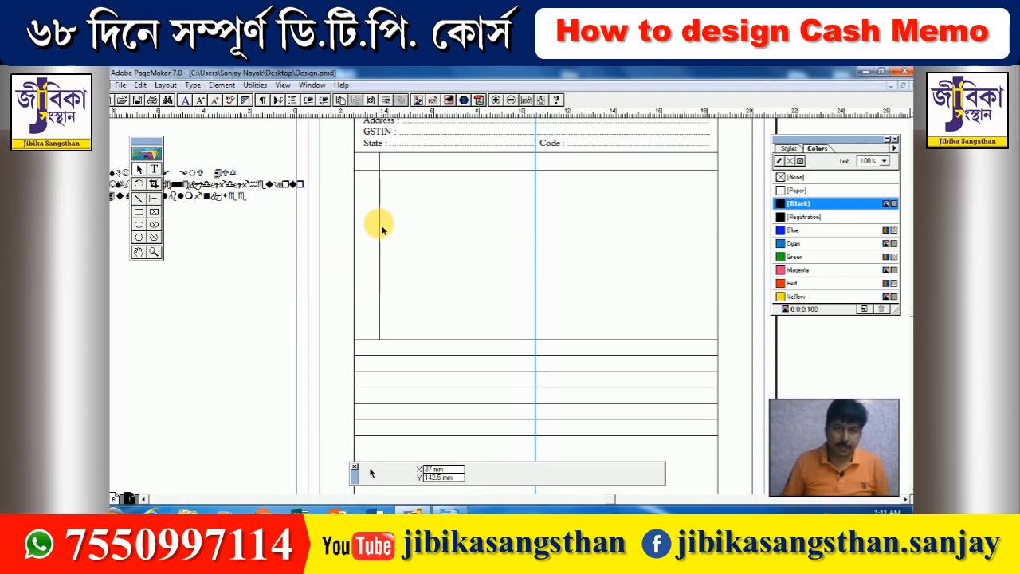
click(381, 228)
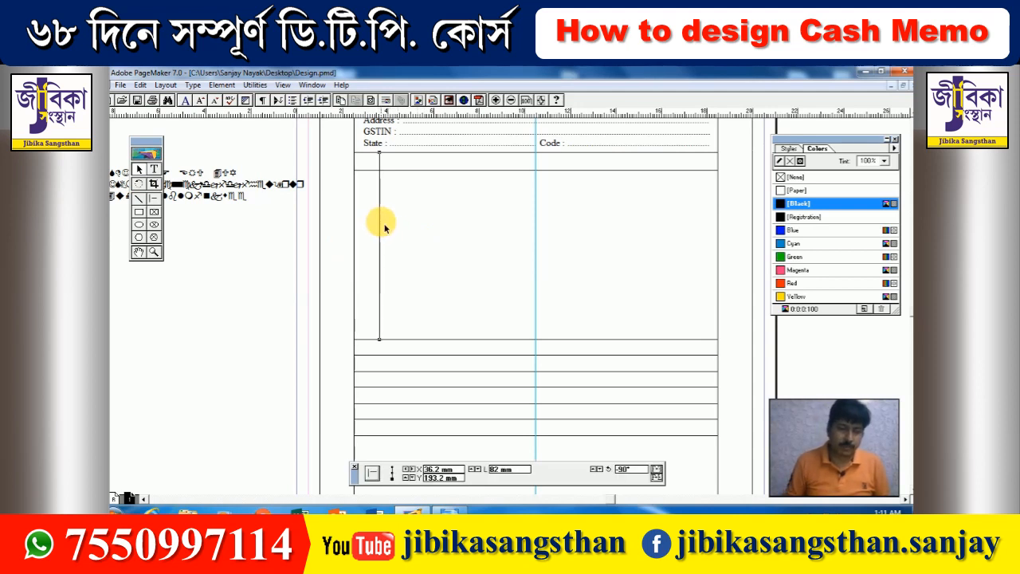
- Copy the divider and move the duplicate right to 110.2 mm
key(ctrl+c)
key(ctrl+alt+v)
key(Right)
key(Right)
key(Right)
key(Right)
key(Right)
key(Right)
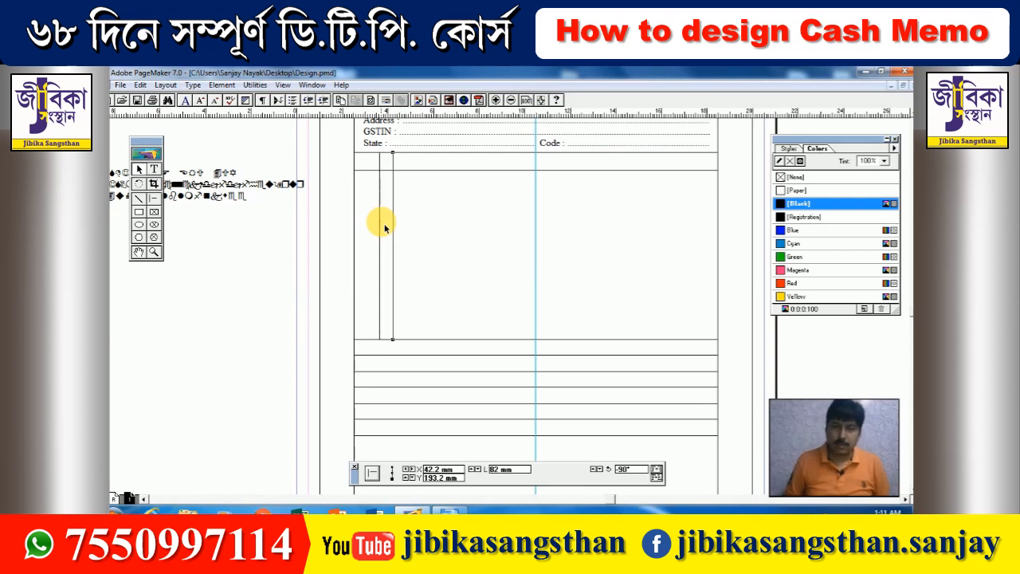
key(Right)
key(Right)
key(Right)
key(Right)
key(Right)
key(Right)
key(Right)
key(Right)
key(Right)
key(Right)
key(Right)
key(Right)
key(Right)
key(Right)
key(Right)
key(Right)
key(Right)
key(Right)
key(Right)
key(Right)
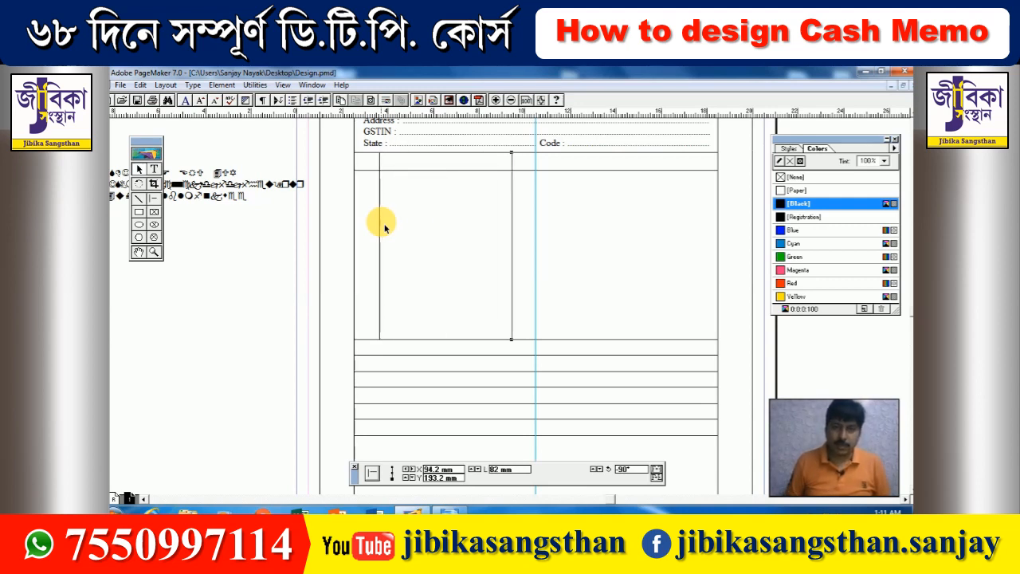
key(Right)
key(Right)
key(Right)
key(Right)
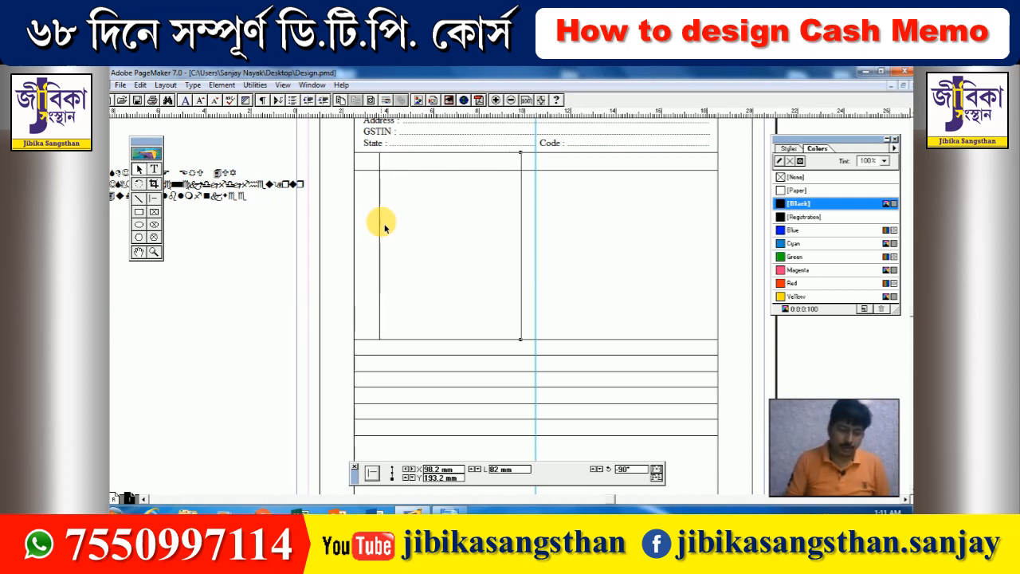
key(Right)
key(Right)
key(Right)
key(Right)
key(Right)
key(Right)
key(Right)
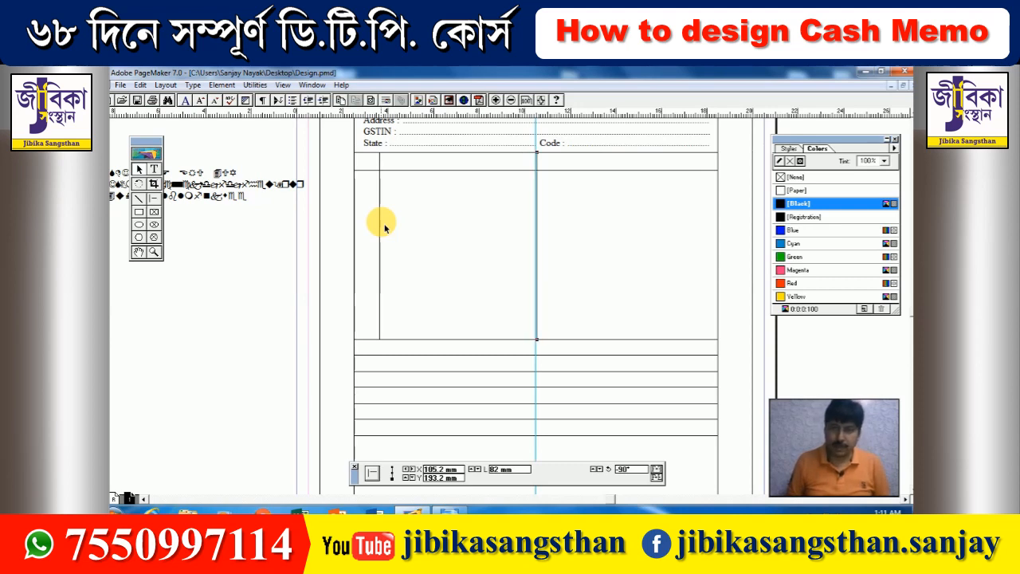
key(Right)
key(Right)
key(Right)
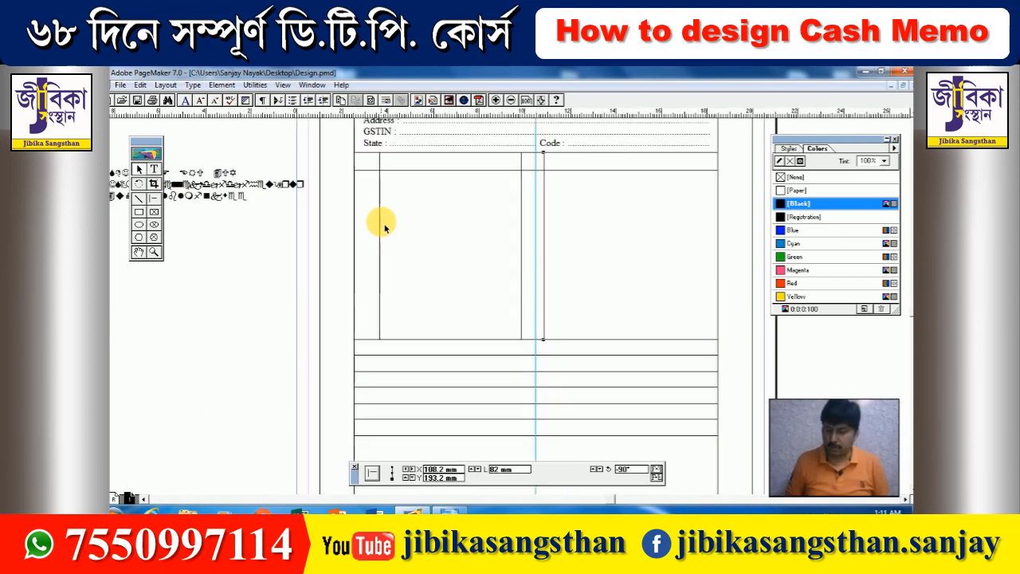
key(Right)
key(Right)
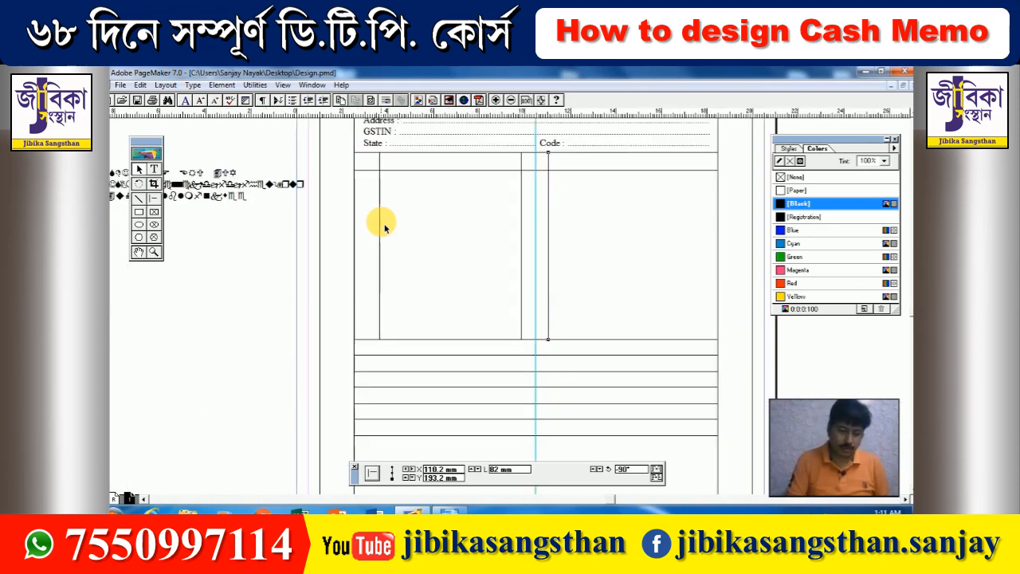
- Paste another divider copy and nudge it further right as the next column line
key(ctrl+v)
key(Right)
key(Right)
key(Right)
key(Right)
key(Right)
key(Right)
key(Right)
key(Right)
key(Right)
key(Right)
key(Right)
key(Right)
key(Right)
key(Right)
key(Right)
key(Right)
key(Right)
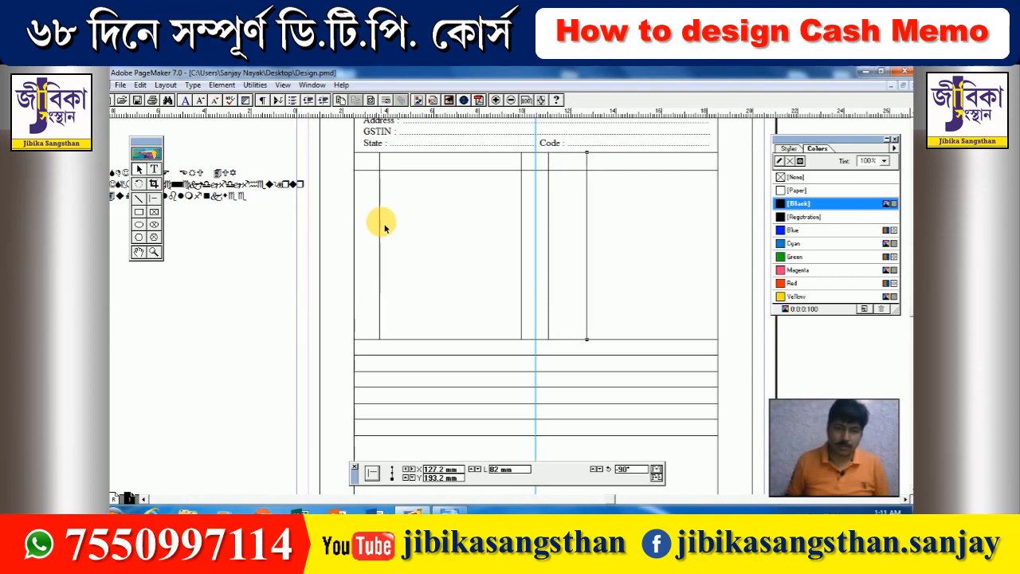
key(Right)
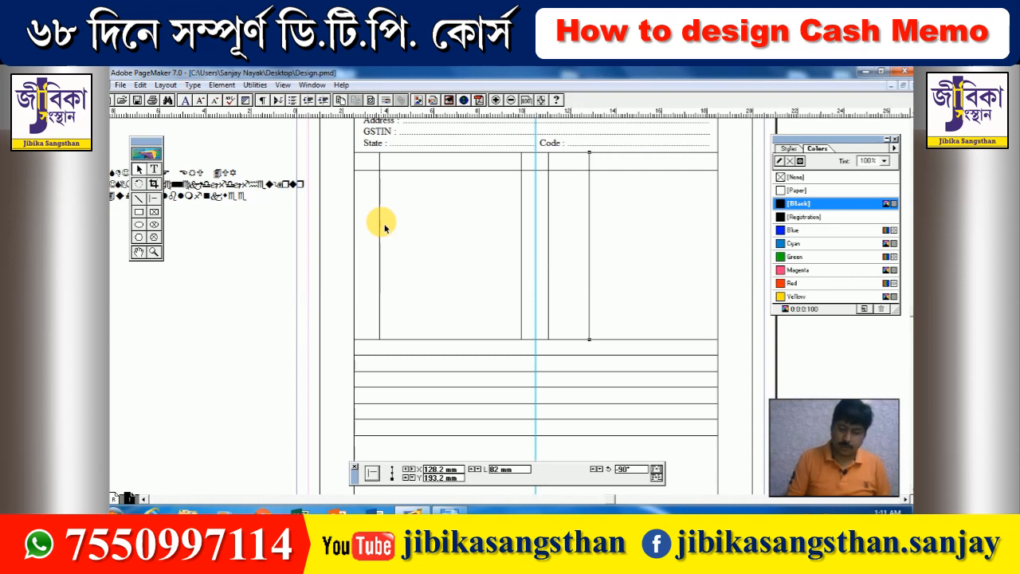
key(Right)
key(Right)
key(Right)
key(Right)
key(Right)
key(Right)
key(Right)
key(Right)
key(Right)
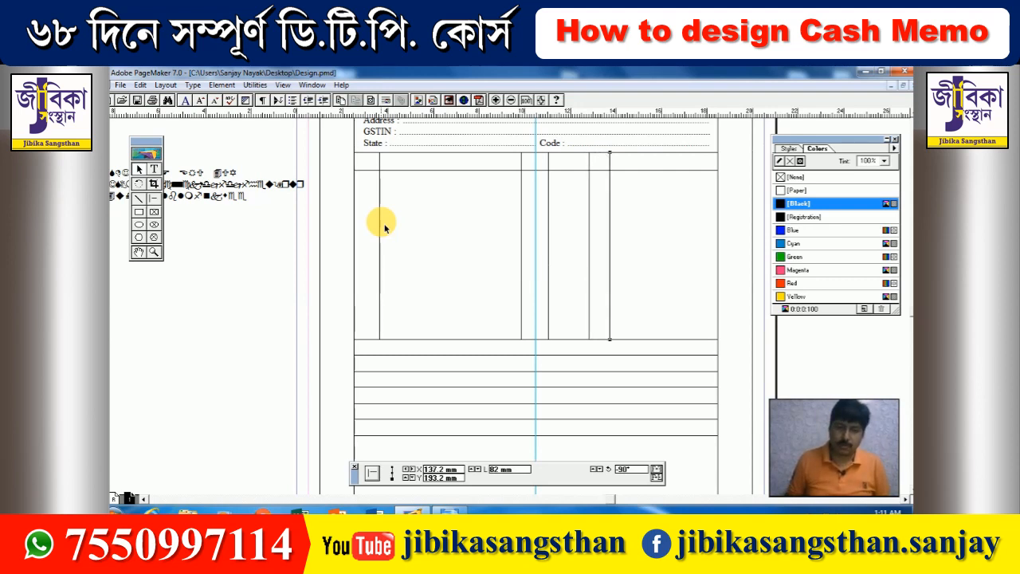
key(Right)
key(Right)
key(Right)
key(Right)
key(Right)
key(Right)
key(Right)
key(Right)
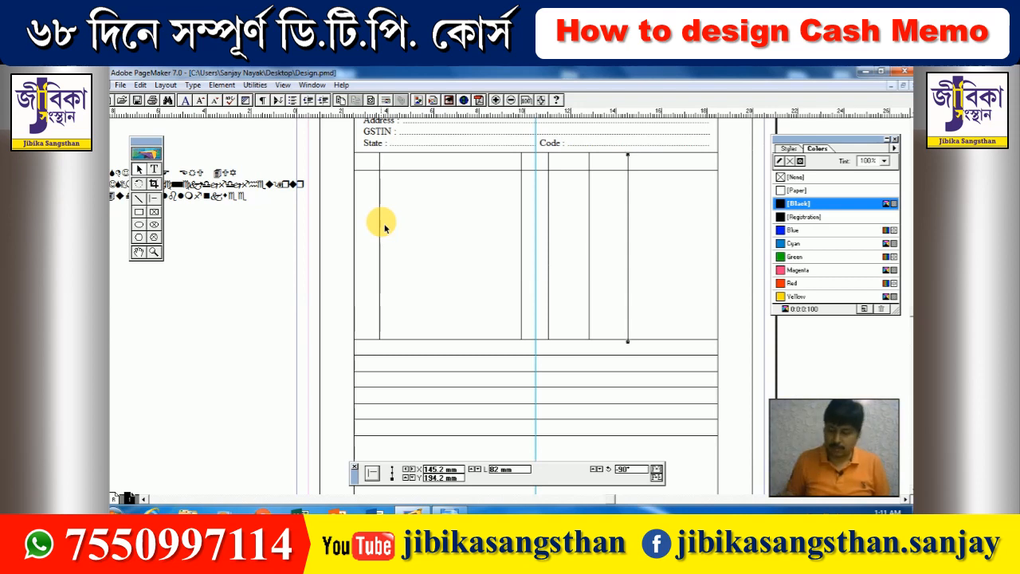
key(Right)
key(Right)
key(Right)
key(Right)
key(Right)
key(Right)
key(Right)
key(Right)
key(Right)
key(Right)
key(Right)
key(Right)
key(Right)
key(Right)
key(Right)
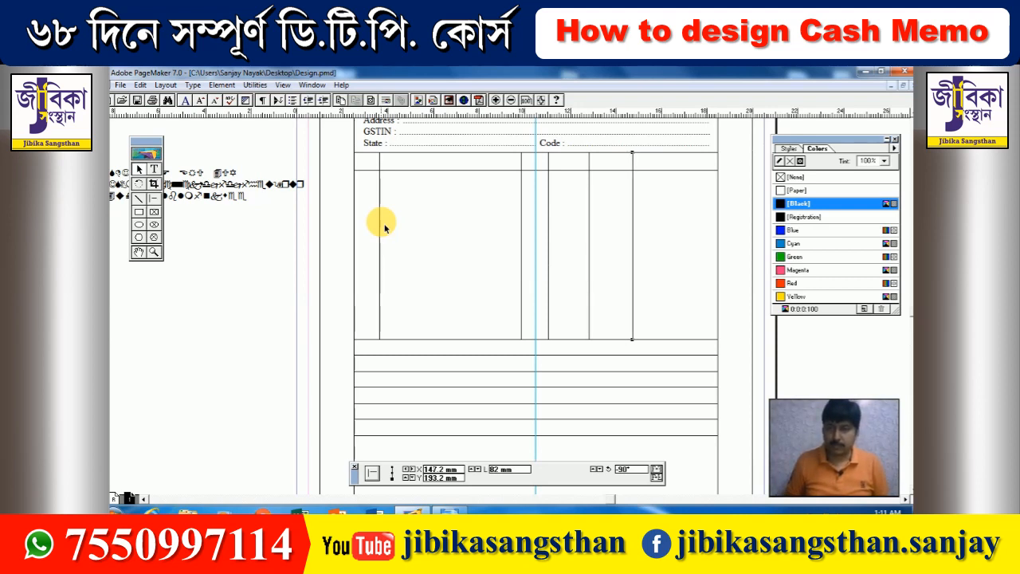
key(Left)
key(Left)
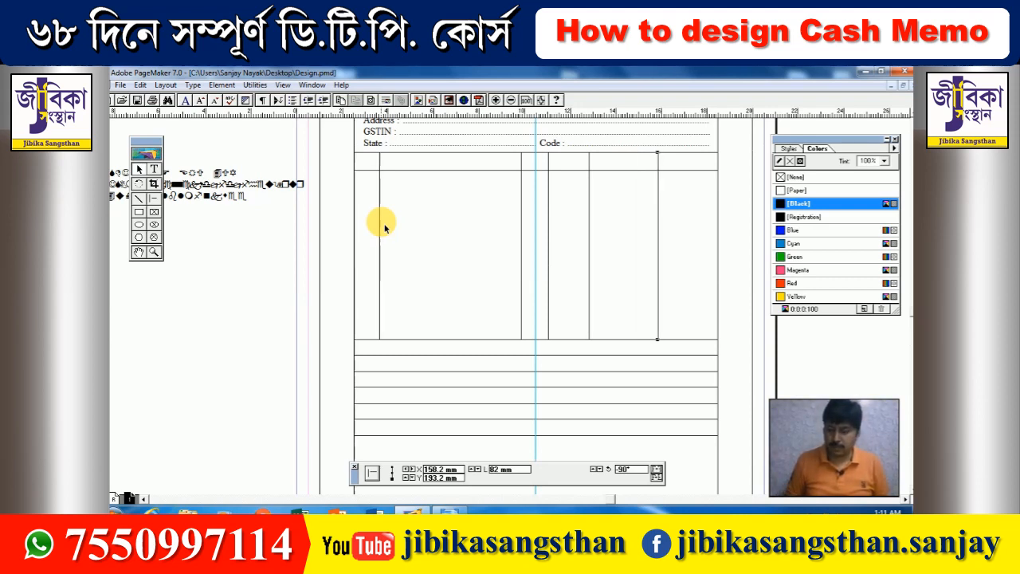
- Nudge three column dividers to new positions, including 138.2 mm and 142.2 mm
click(590, 305)
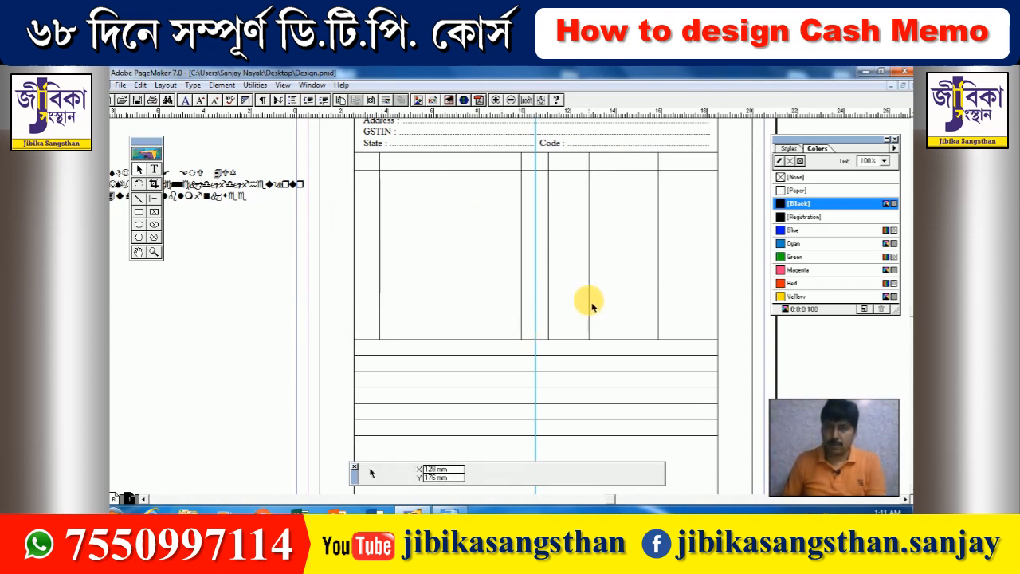
click(592, 301)
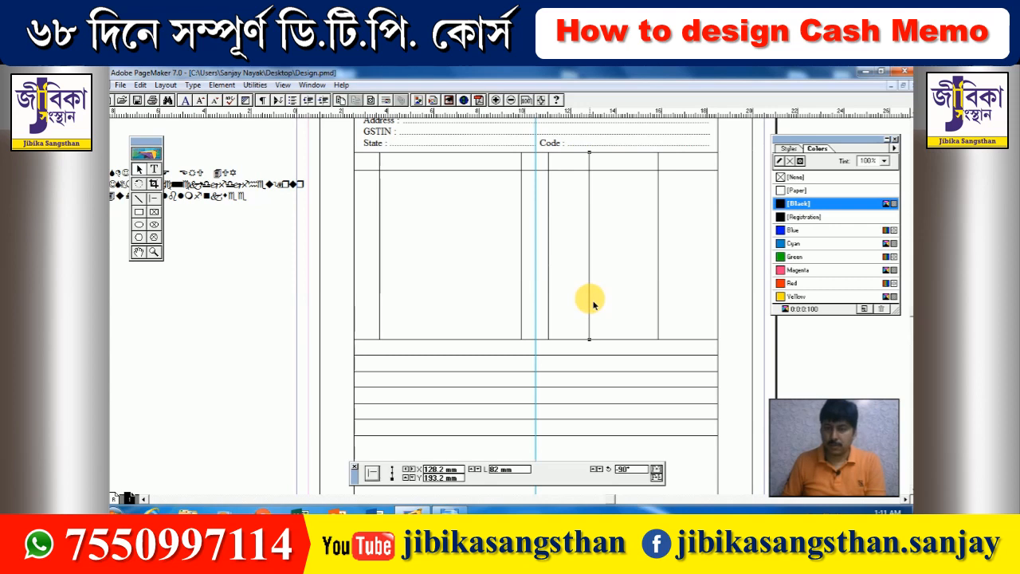
key(Right)
key(Right)
key(Right)
key(Right)
key(Right)
key(Right)
key(Right)
key(Right)
key(Right)
key(Right)
key(Right)
key(Right)
key(Right)
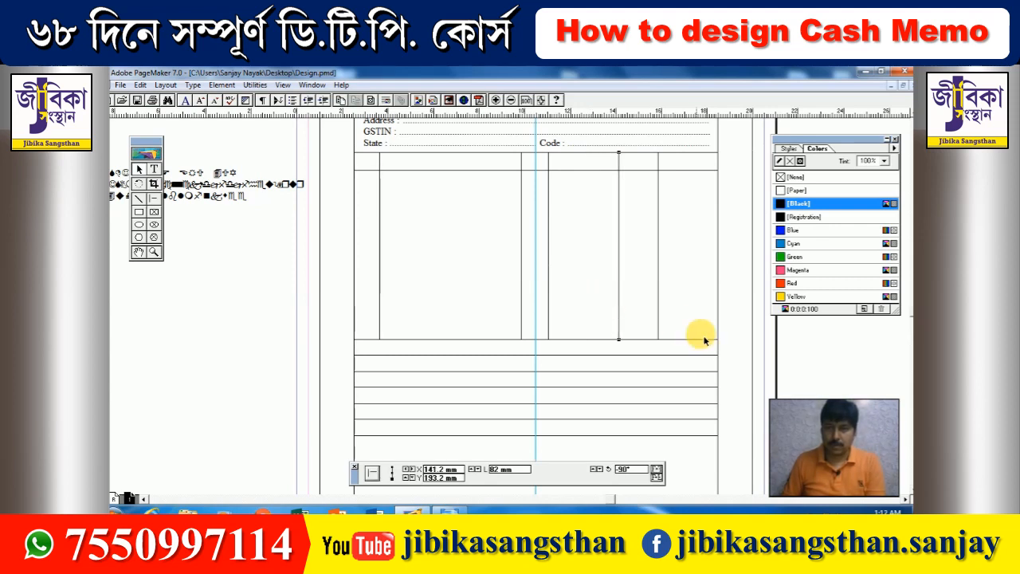
click(549, 232)
key(Right)
key(Right)
key(Right)
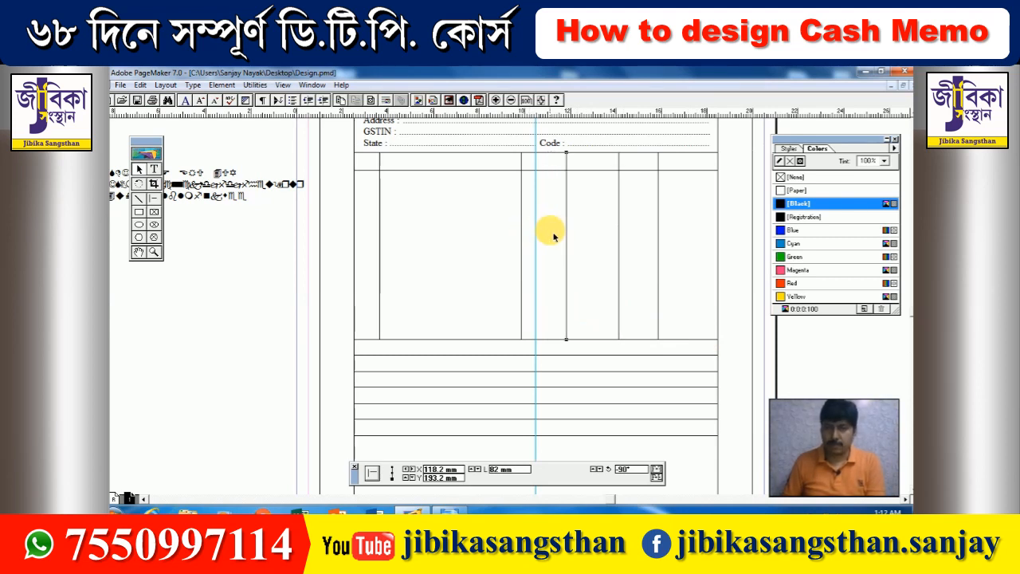
key(Left)
key(Left)
key(Left)
key(Right)
key(Right)
key(Right)
key(Right)
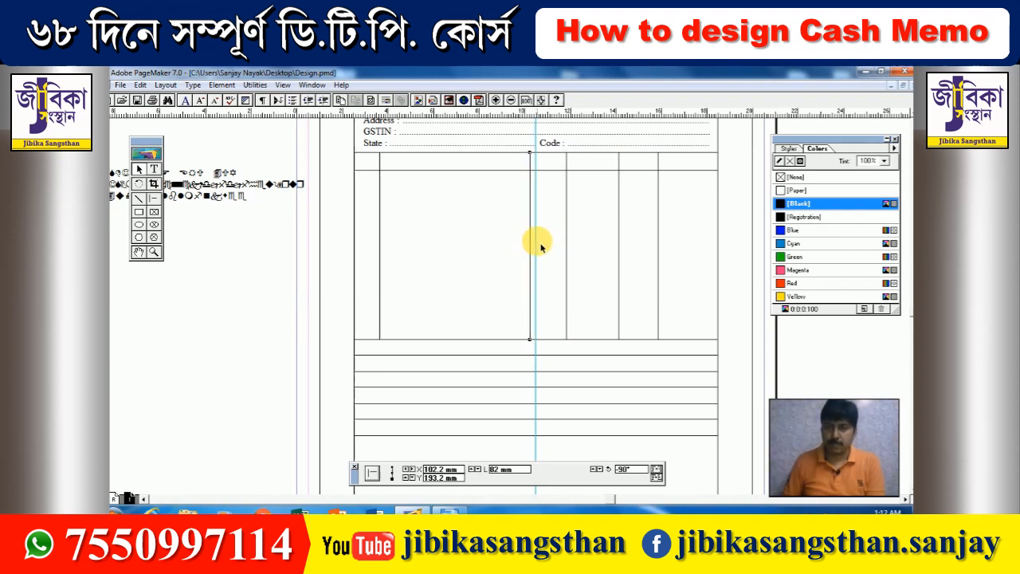
click(619, 228)
key(Right)
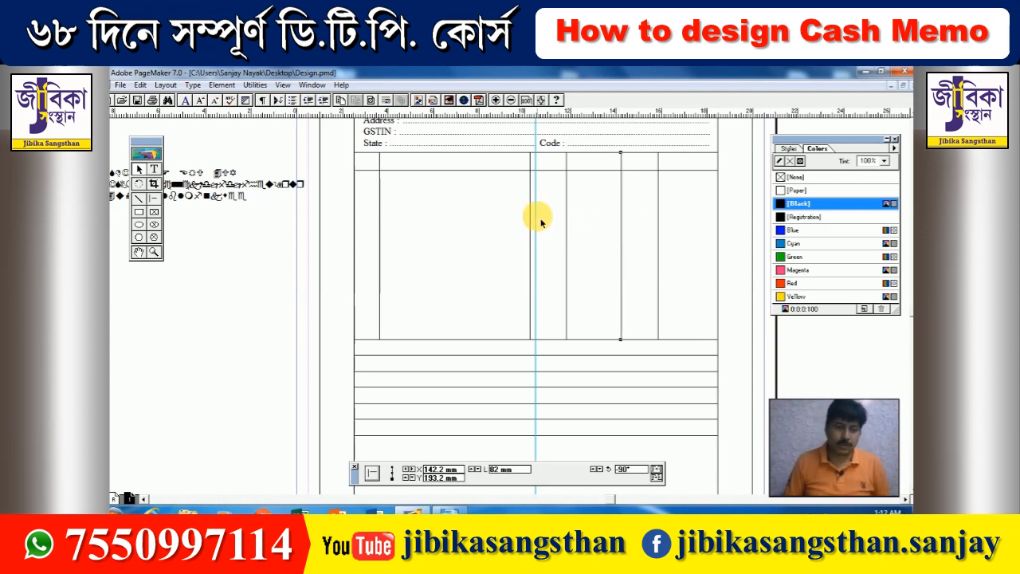
click(503, 259)
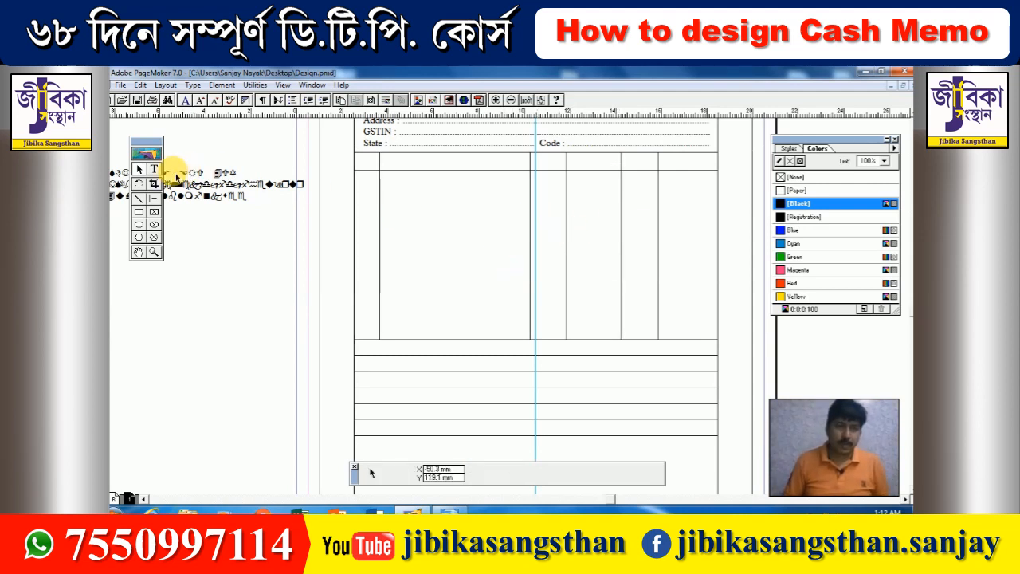
- Type an 'S. No.' heading across the table's top row and set it in Arial Narrow
click(155, 170)
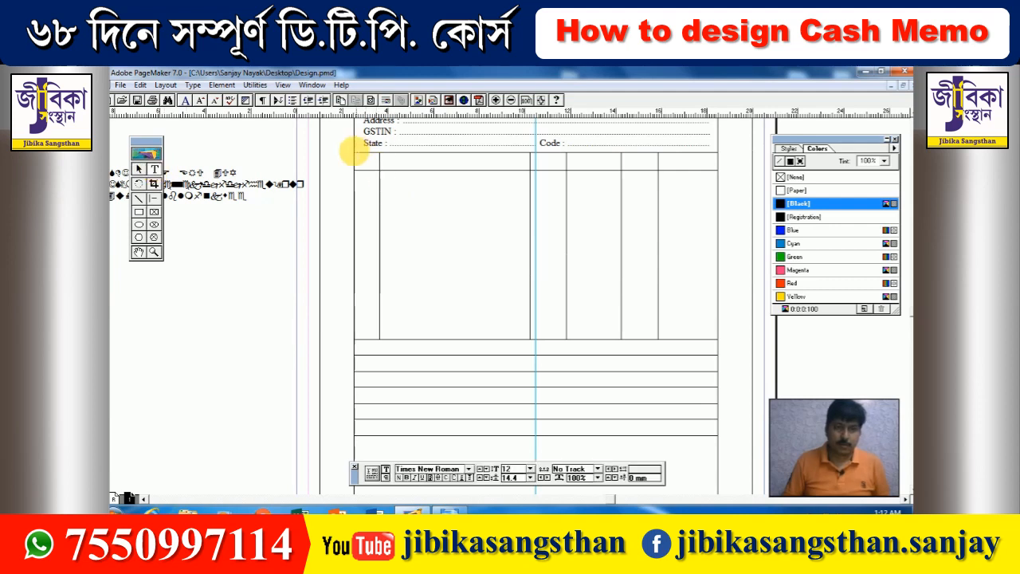
drag(358, 155, 710, 186)
text(S.)
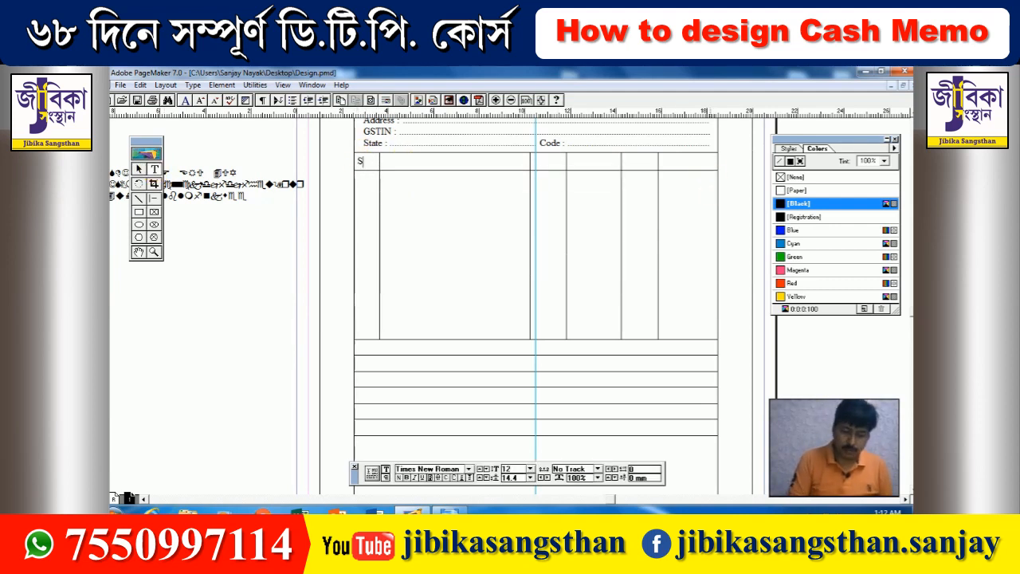
text( No.)
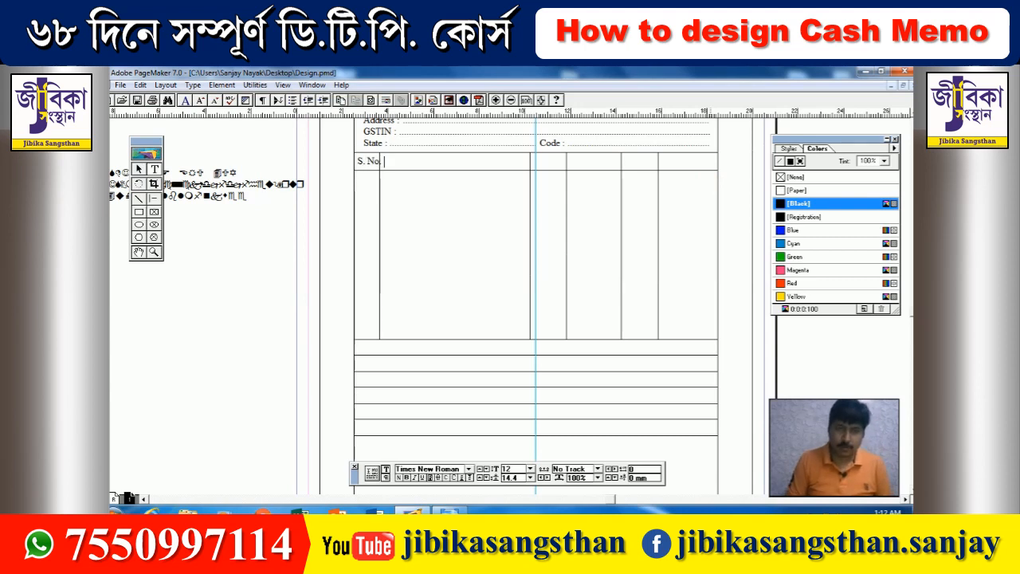
key(ctrl+a)
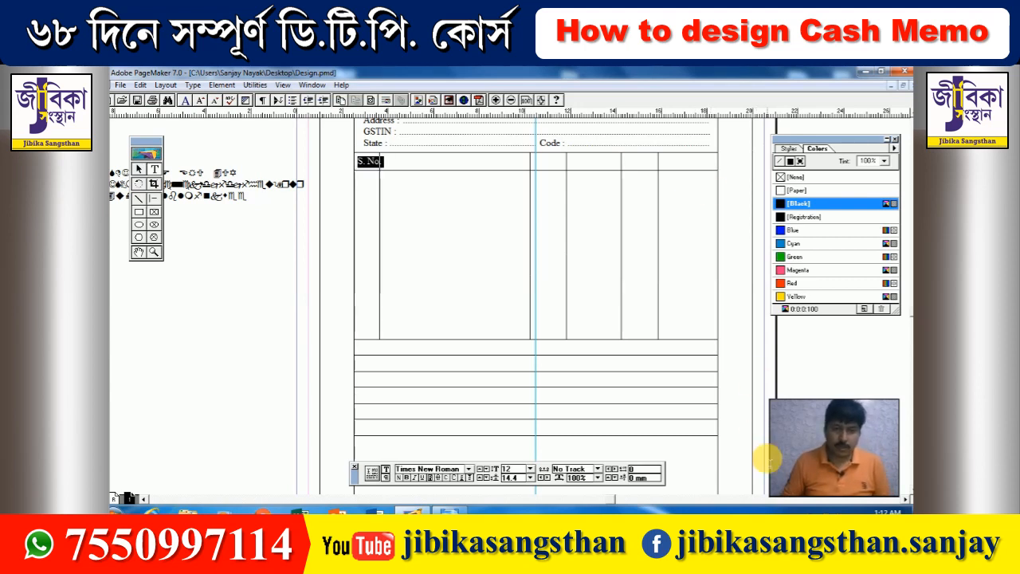
click(470, 470)
text(arent)
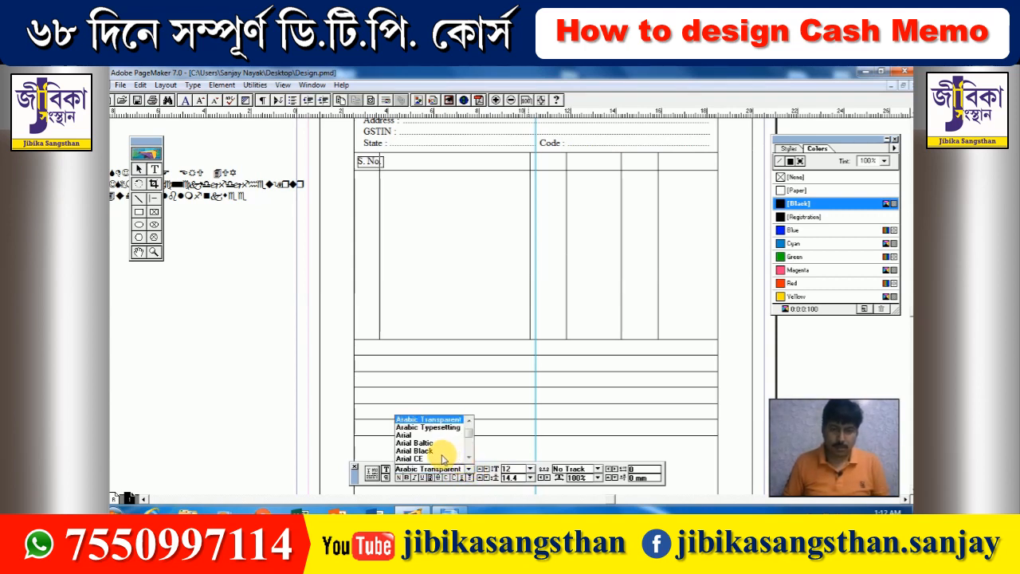
scroll(438, 456, down, 2)
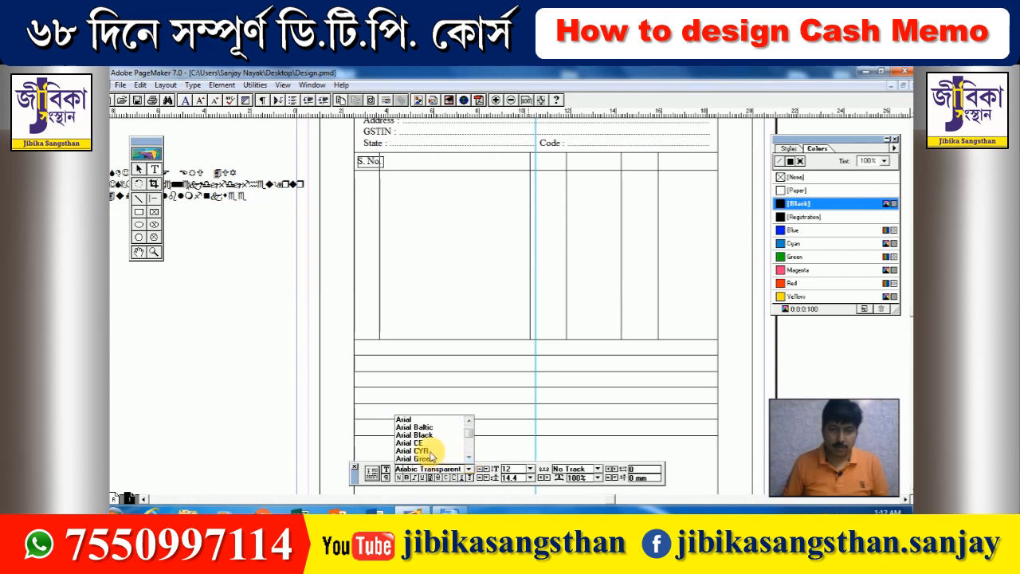
scroll(466, 459, down, 4)
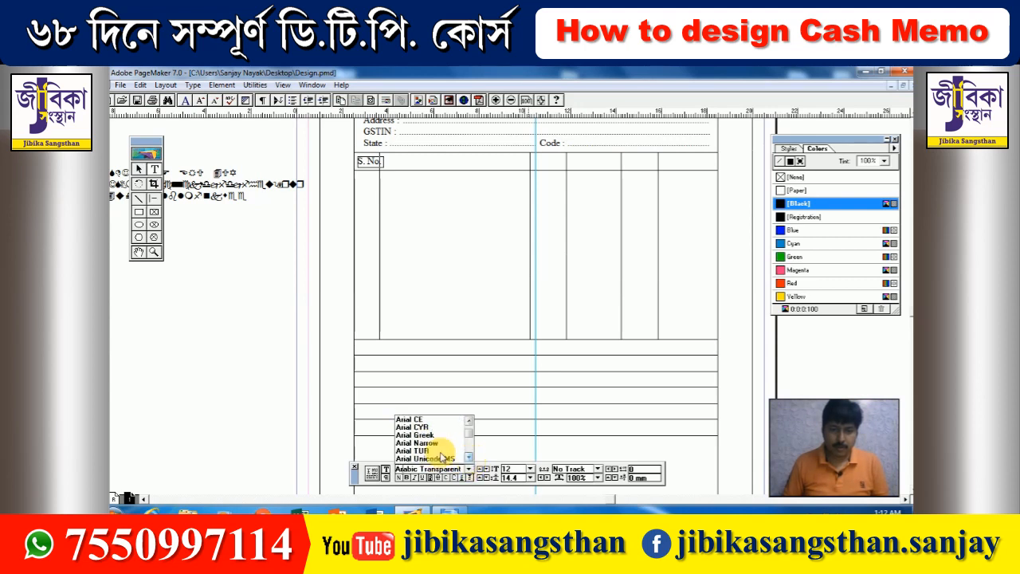
click(417, 443)
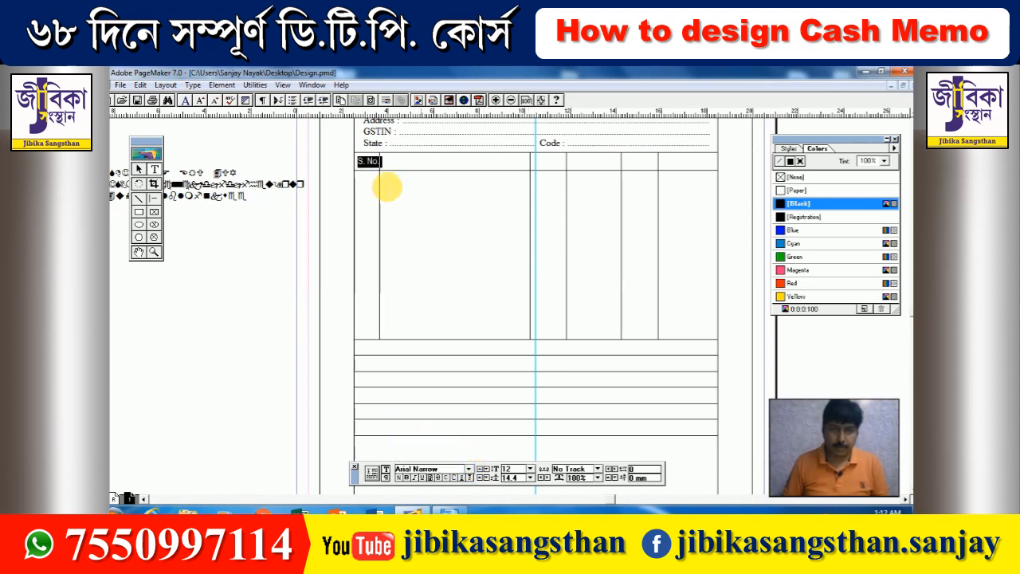
click(420, 164)
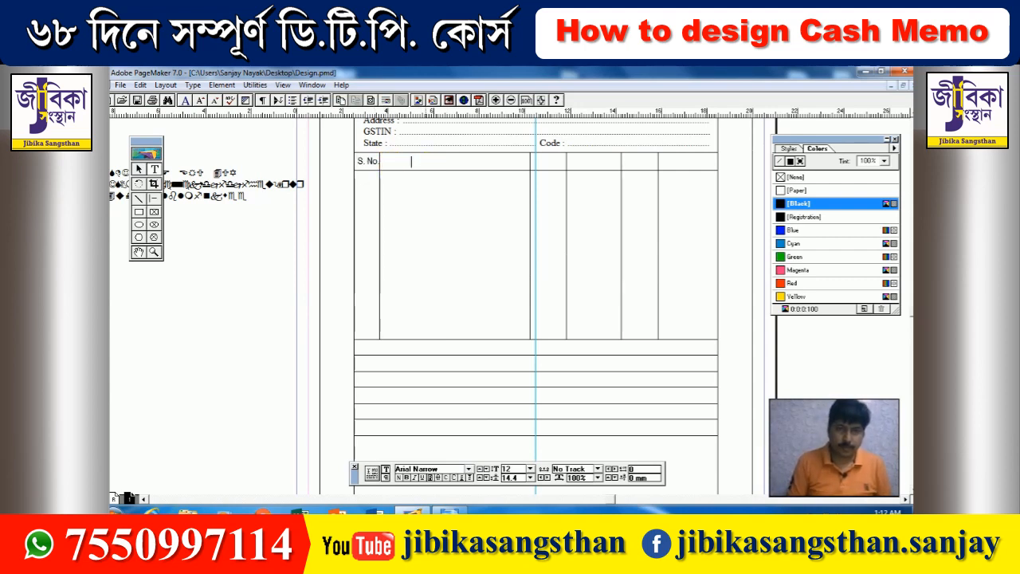
- Add 'Description of Goods' and 'HSN Code' to the heading row
text(Description)
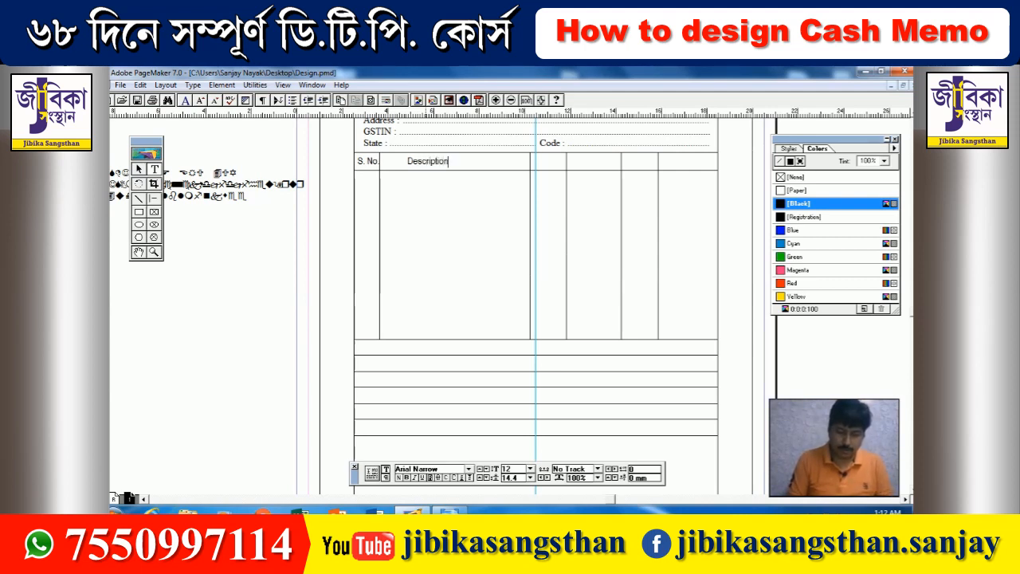
text(of Goods)
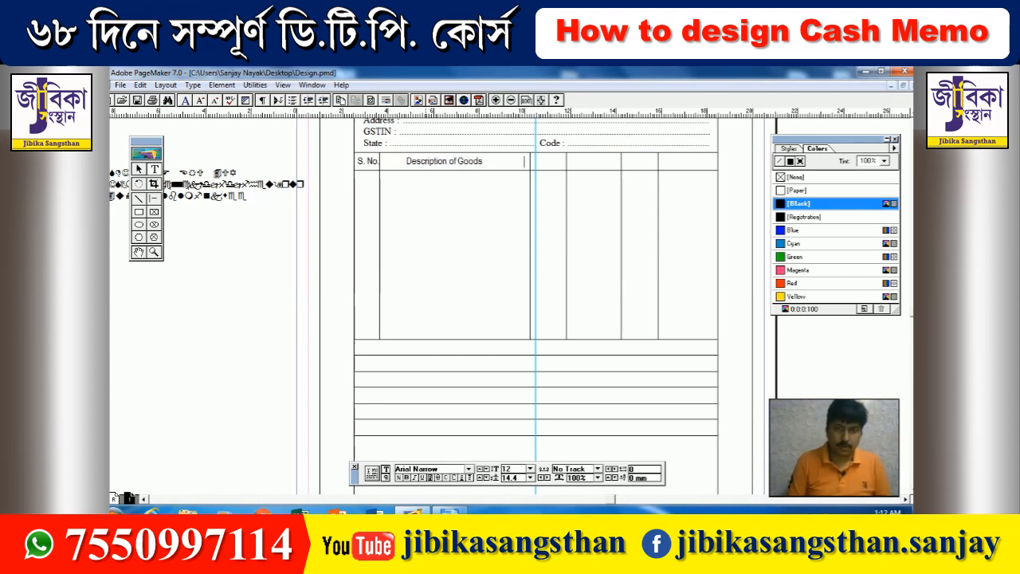
text(HS)
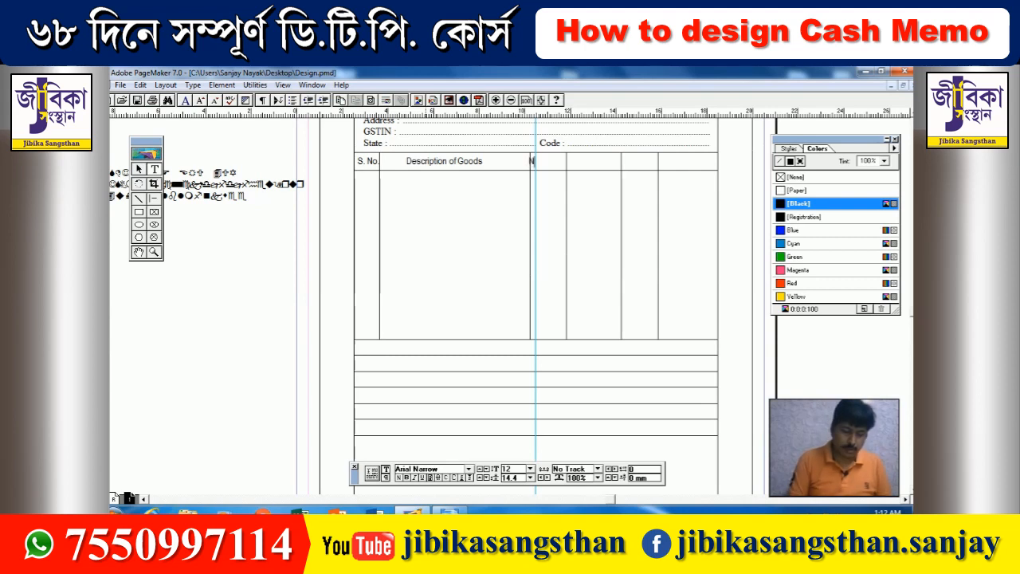
text(N Code)
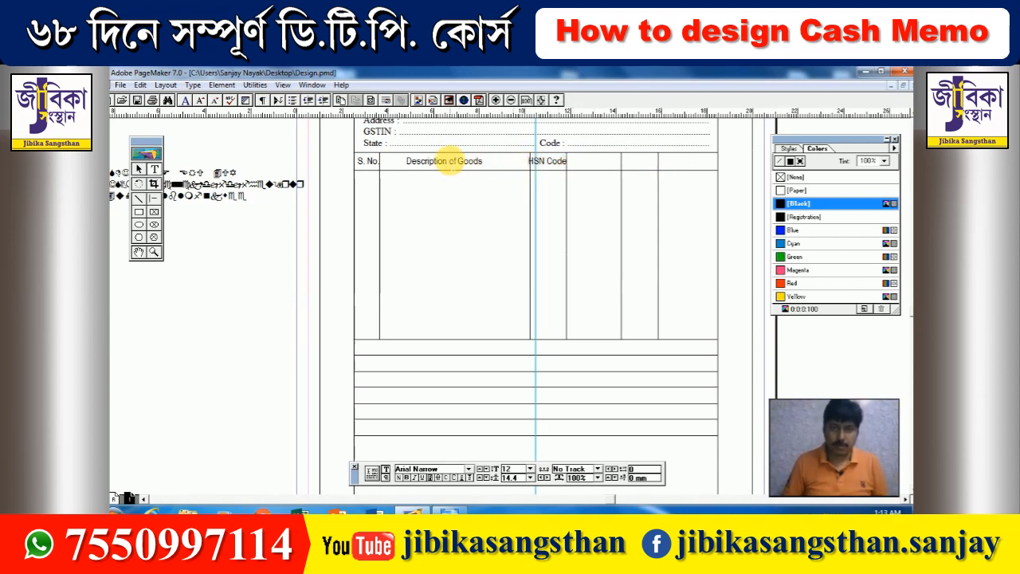
- Condense the heading line to 90% width and remove an extra space before HSN Code
triple_click(448, 163)
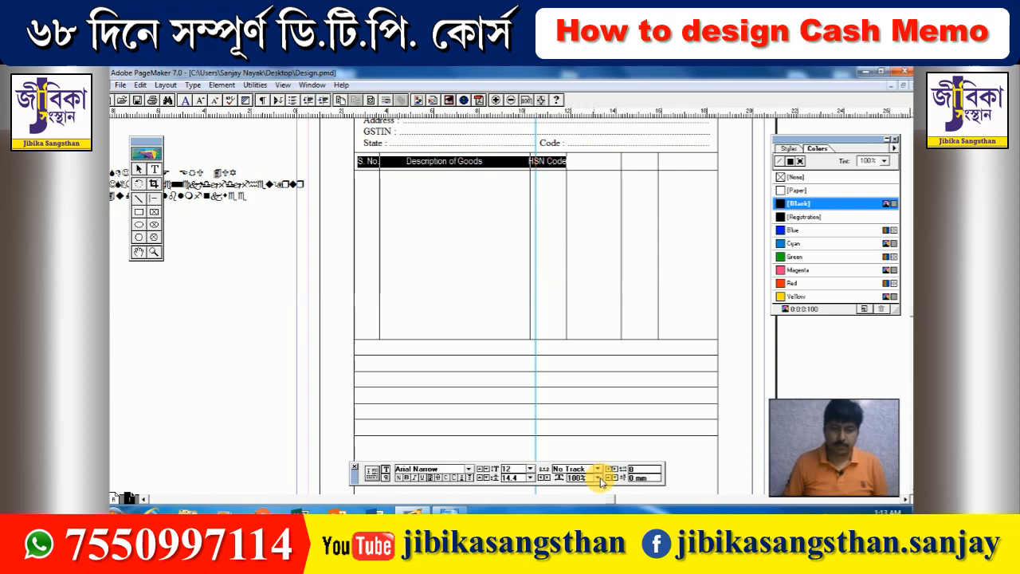
key(ctrl+shift+comma)
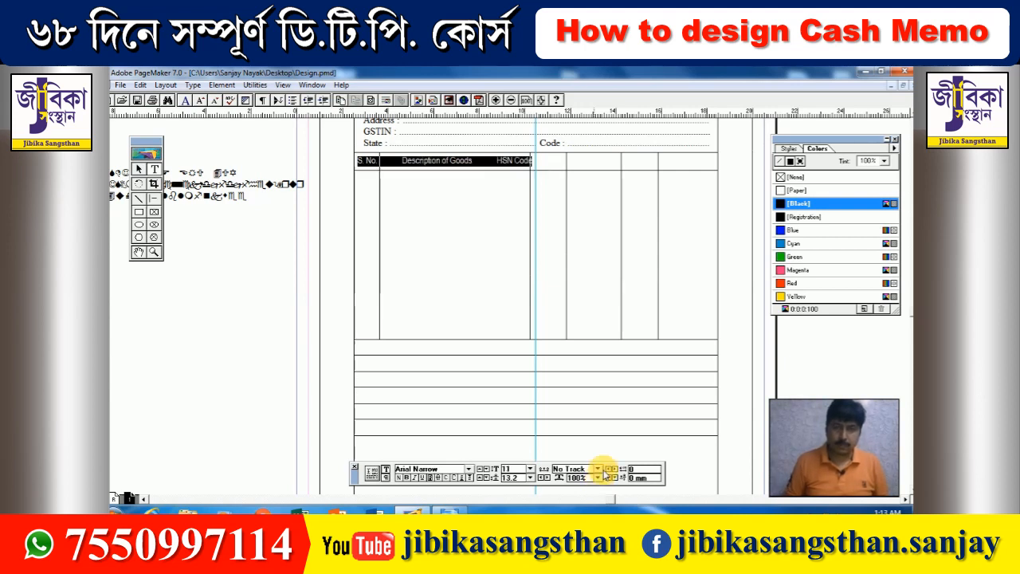
key(ctrl+shift+period)
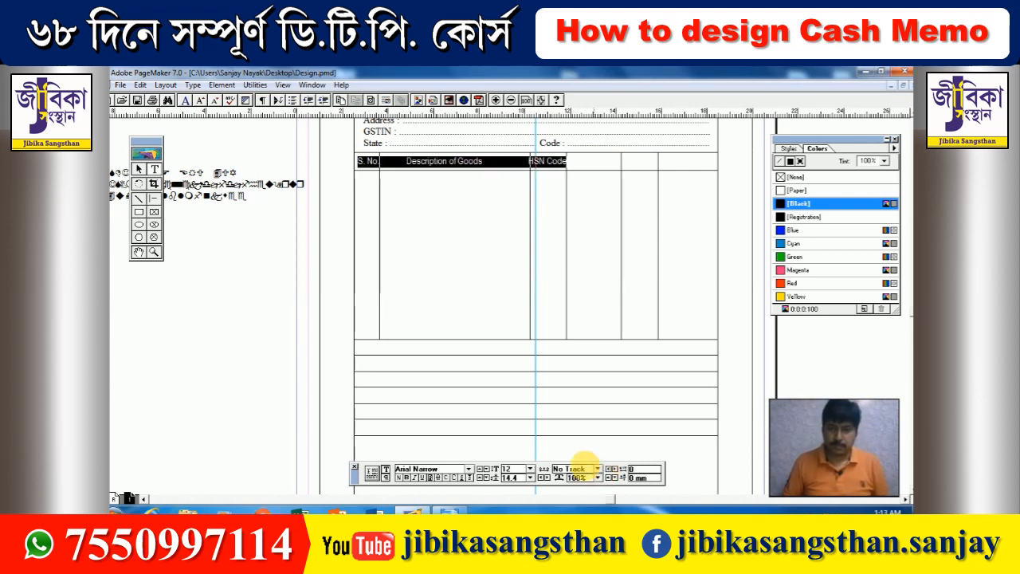
click(596, 477)
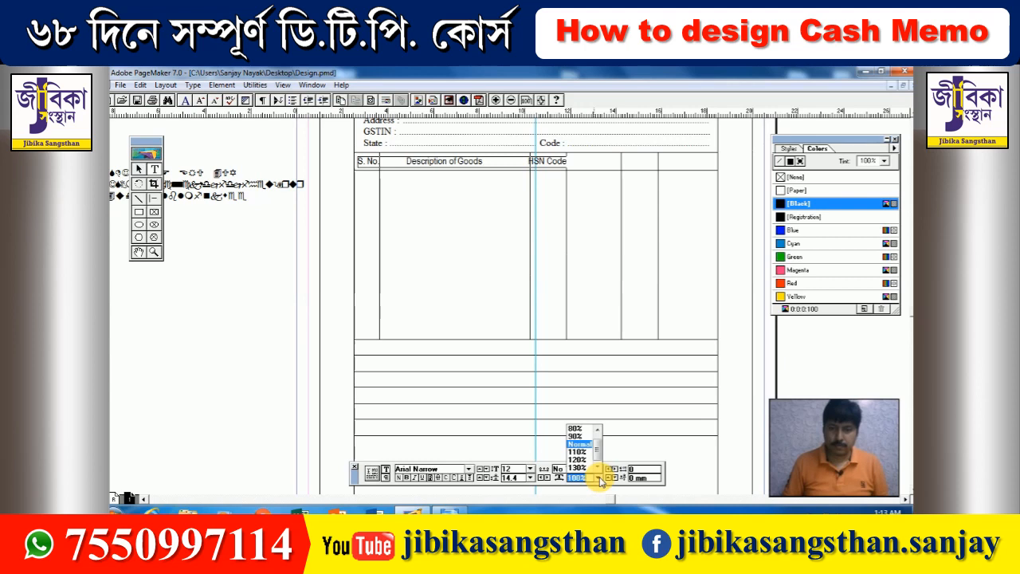
click(579, 435)
click(440, 227)
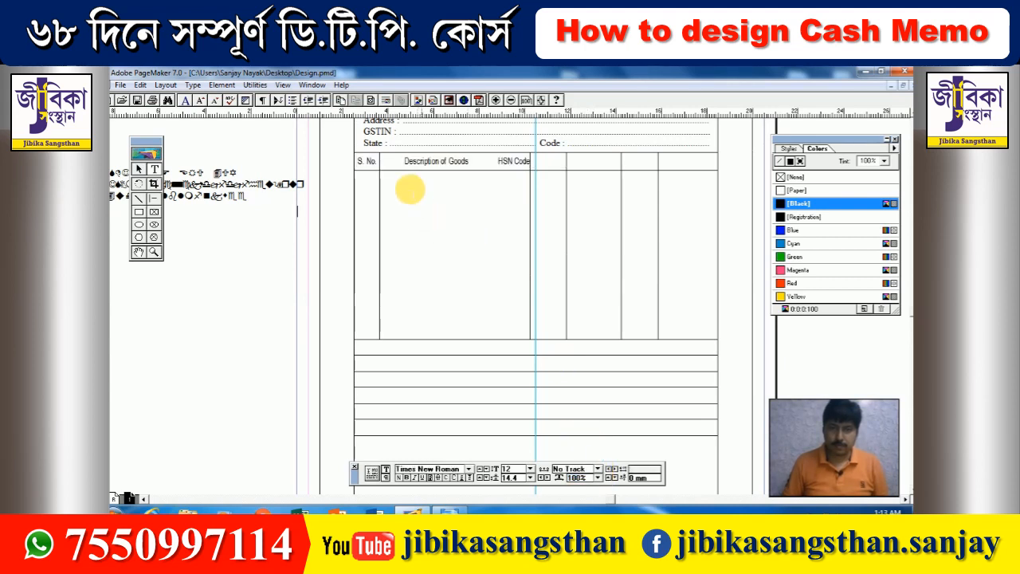
click(404, 162)
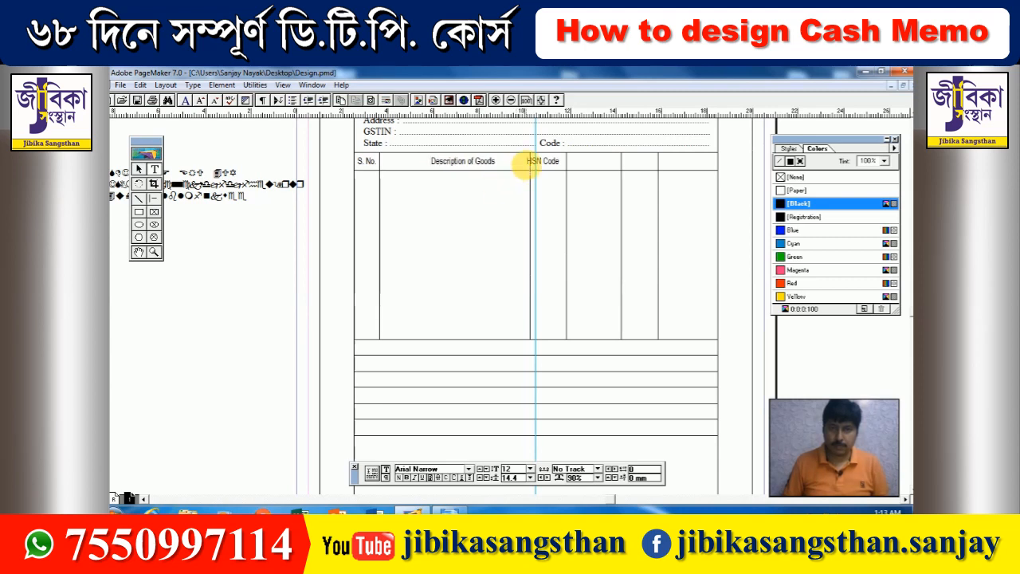
click(525, 164)
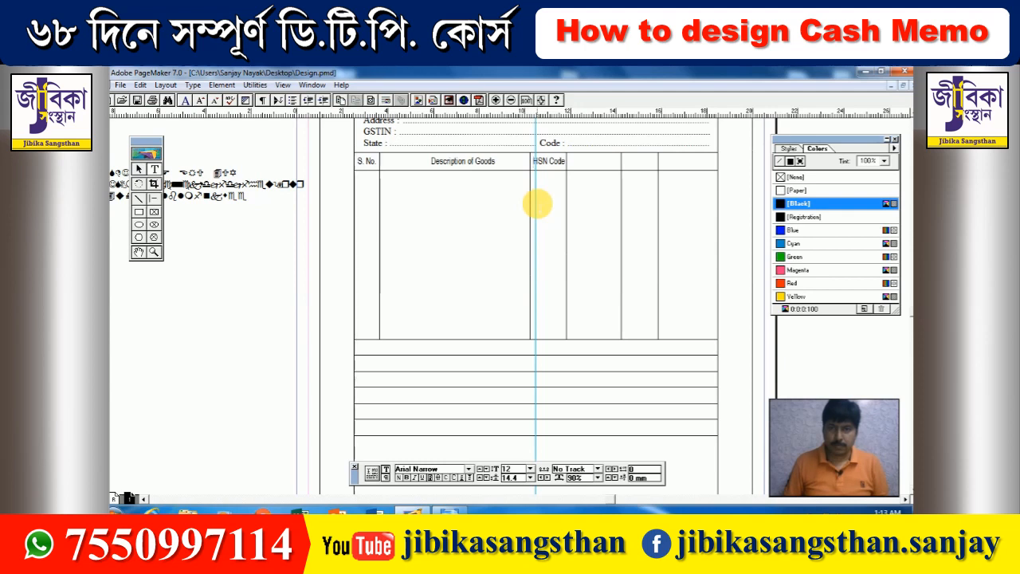
key(BackSpace)
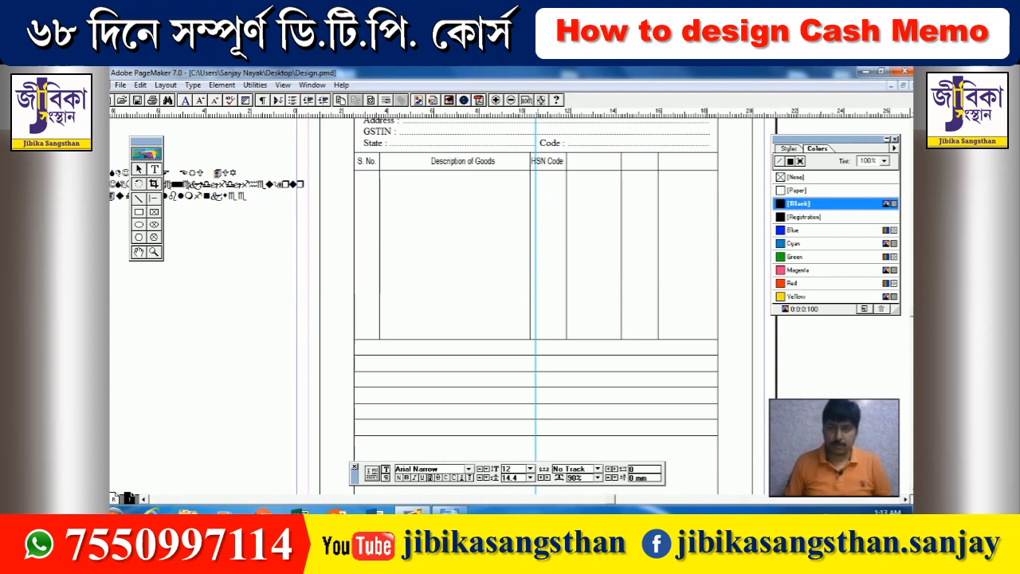
- Add Weight, Rate and Amount headings after HSN Code
key(End)
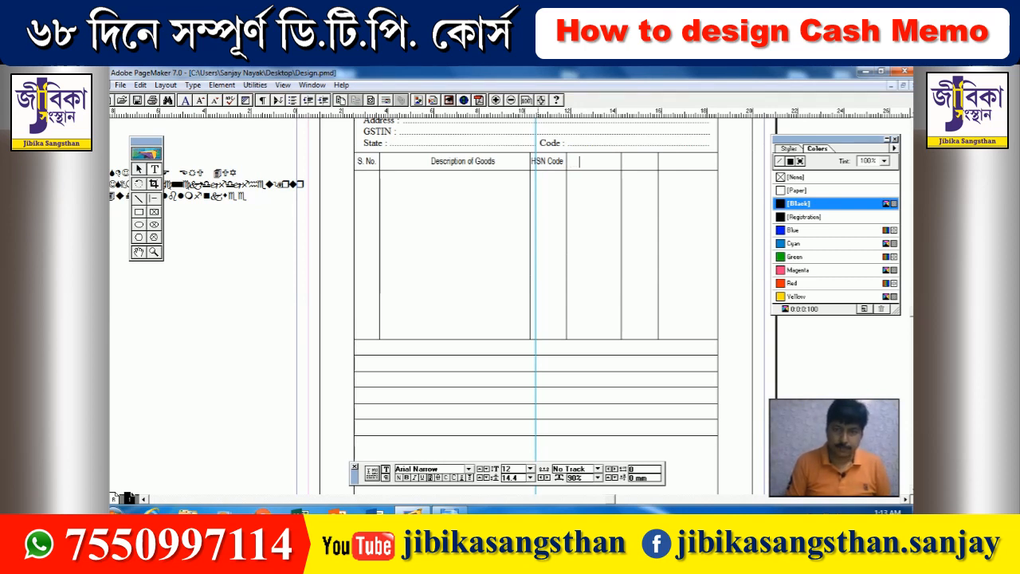
text(Weig)
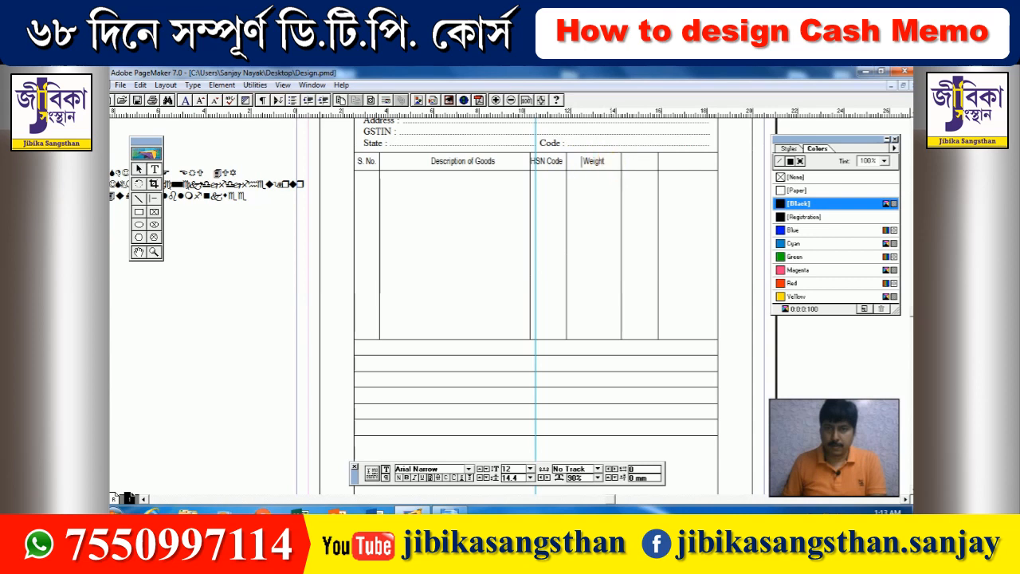
text(ht         )
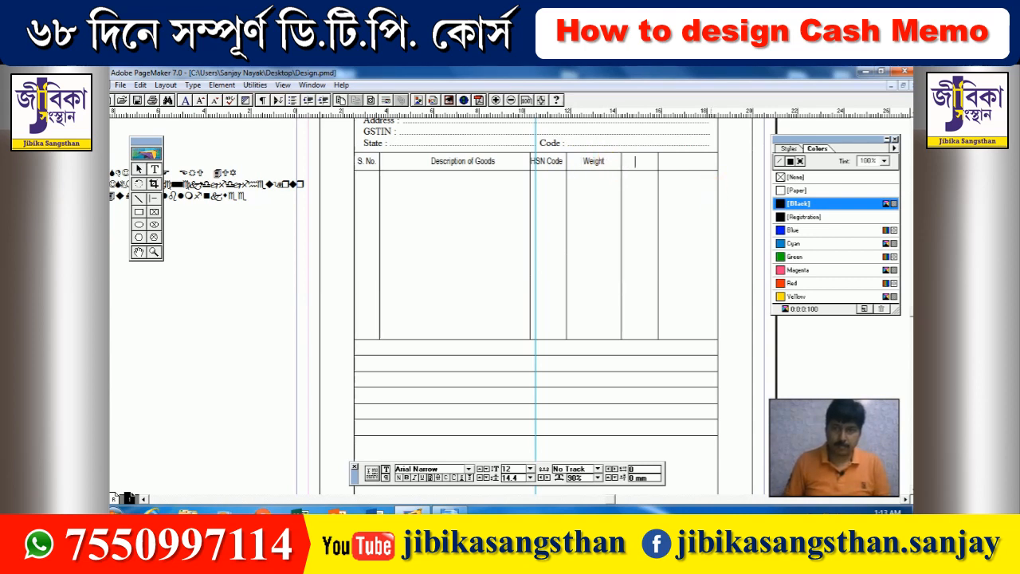
text(     Rate    )
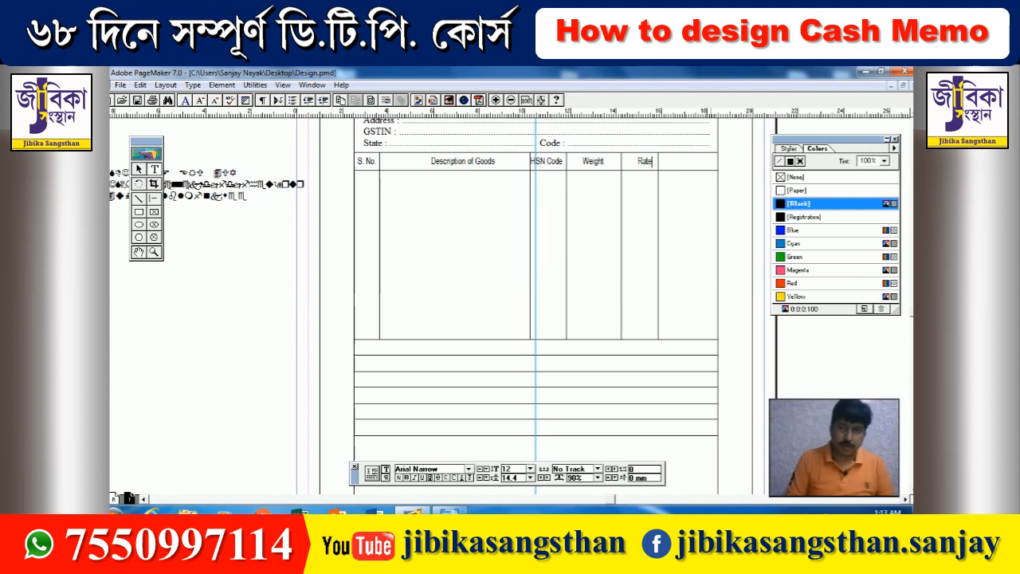
text(    Amo)
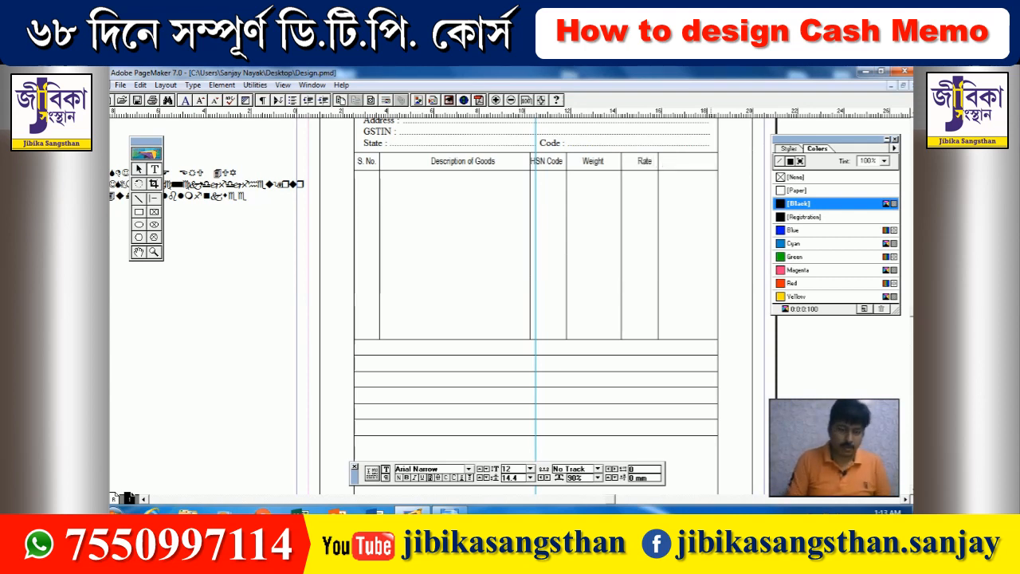
text(unt)
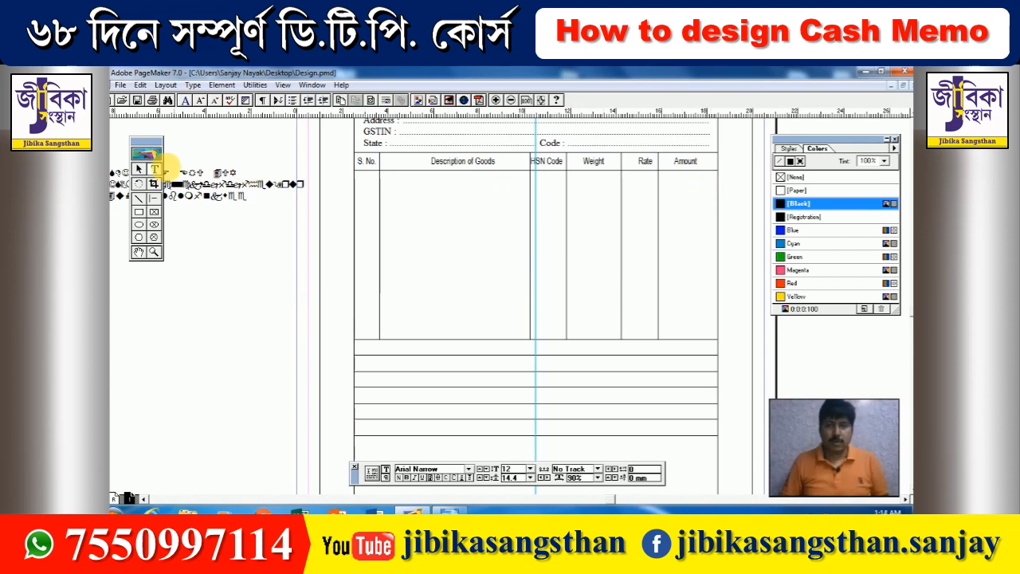
- Remove the vertical ruler guide and delete extra spaces before Rate
click(138, 170)
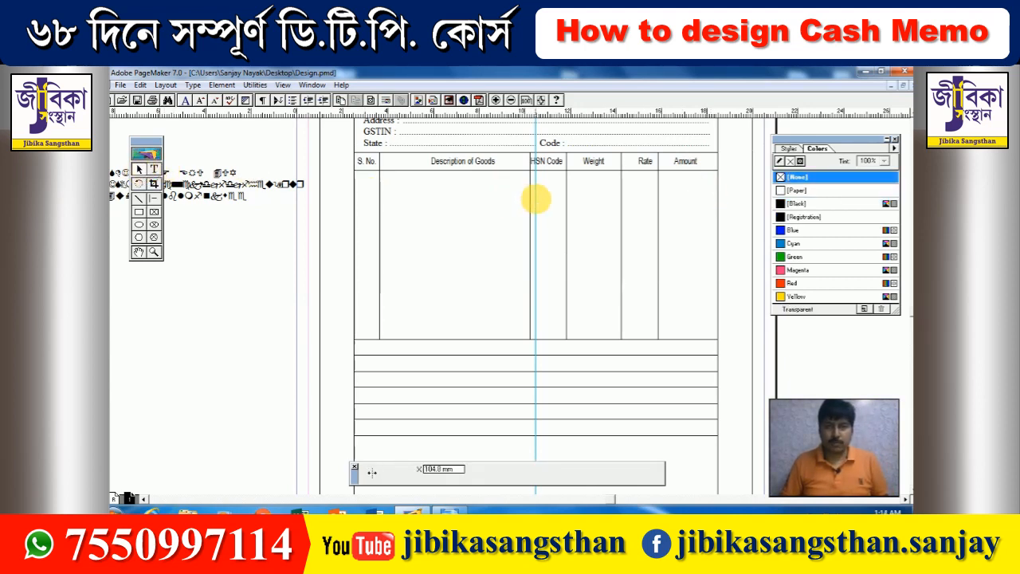
drag(536, 200, 98, 199)
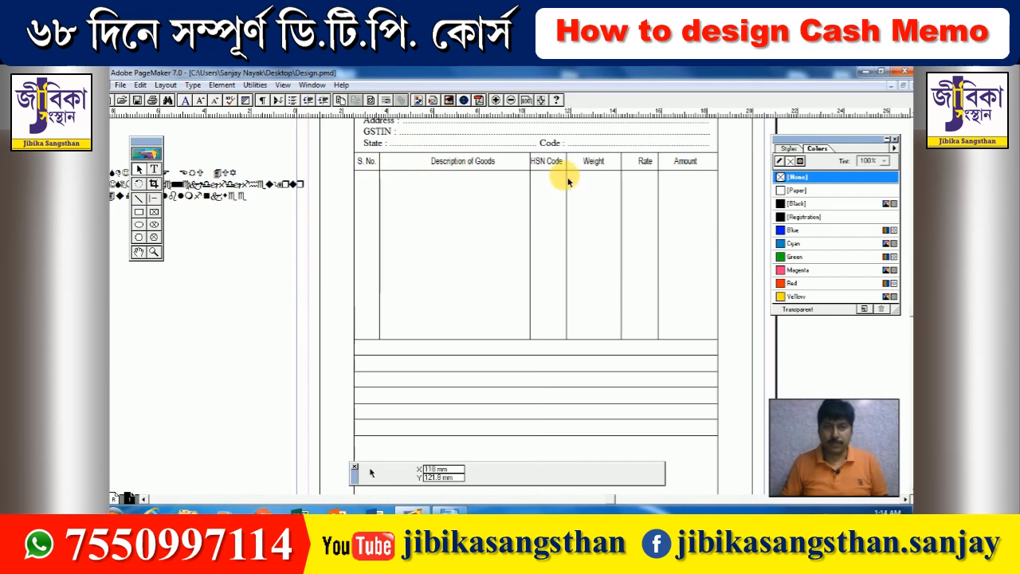
click(154, 169)
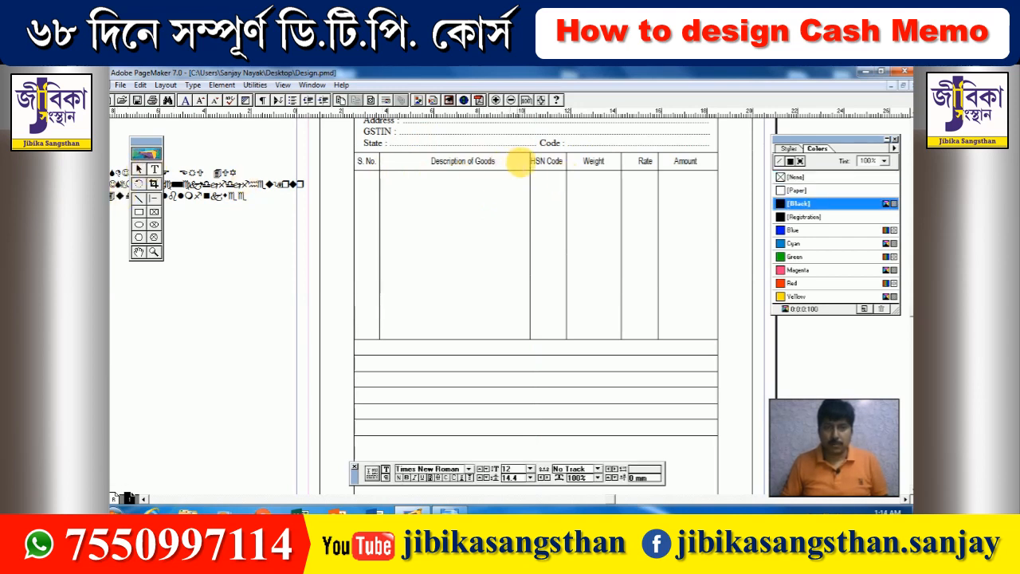
click(536, 174)
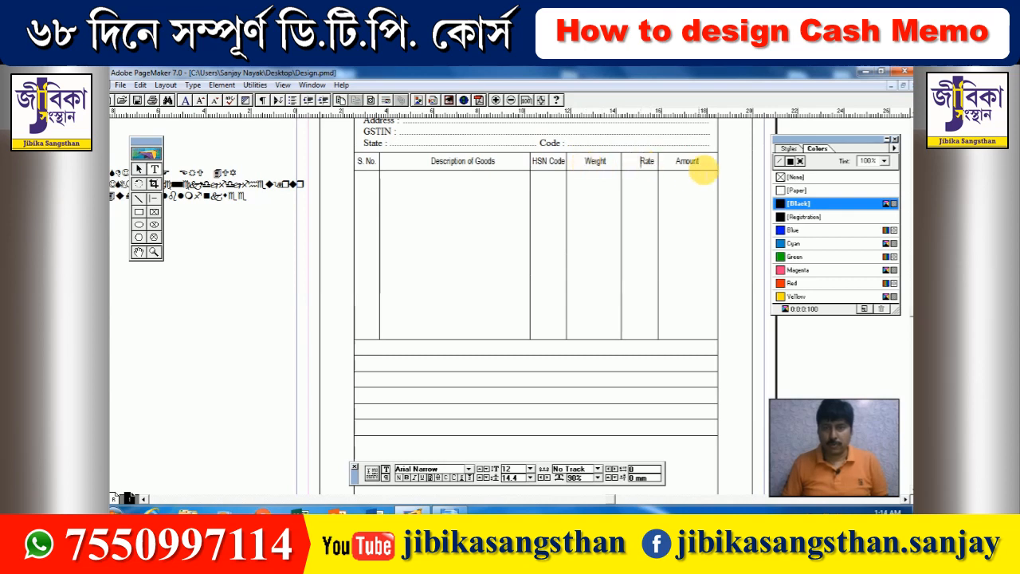
key(BackSpace)
key(BackSpace)
key(BackSpace)
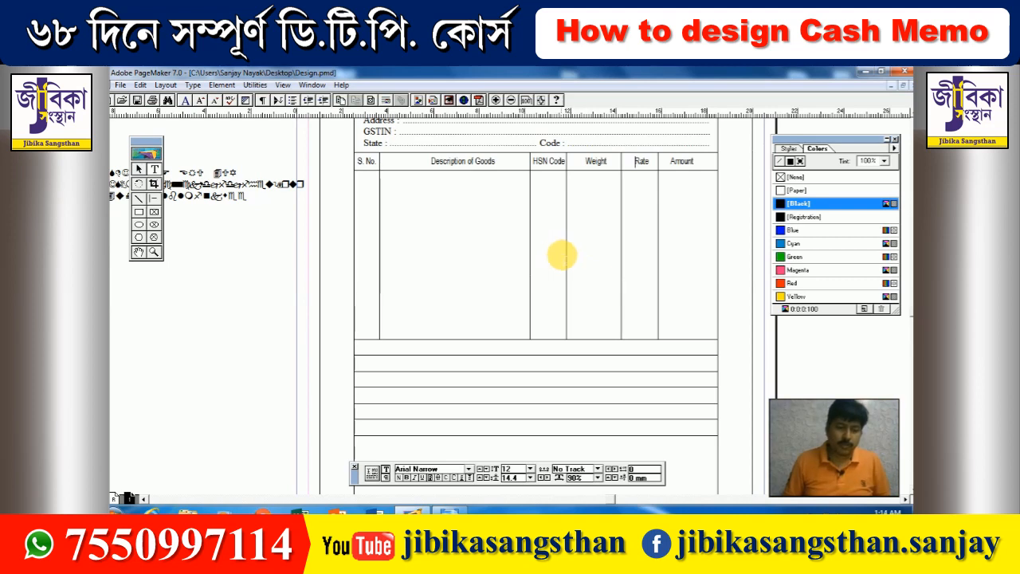
- Add a text frame labelled 'Transport / Vechile' in the row below the item table
scroll(535, 239, down, 3)
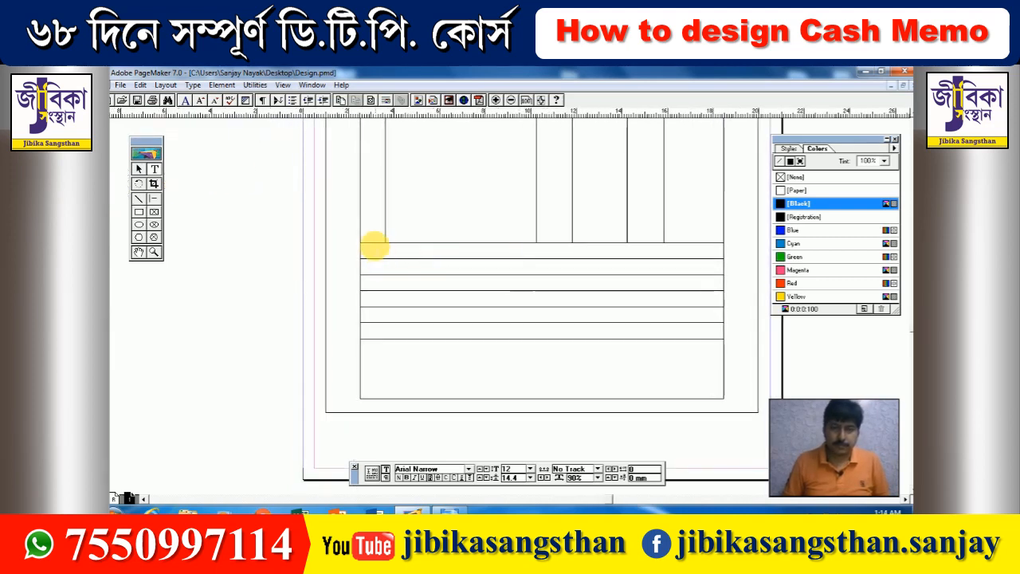
drag(369, 245, 564, 255)
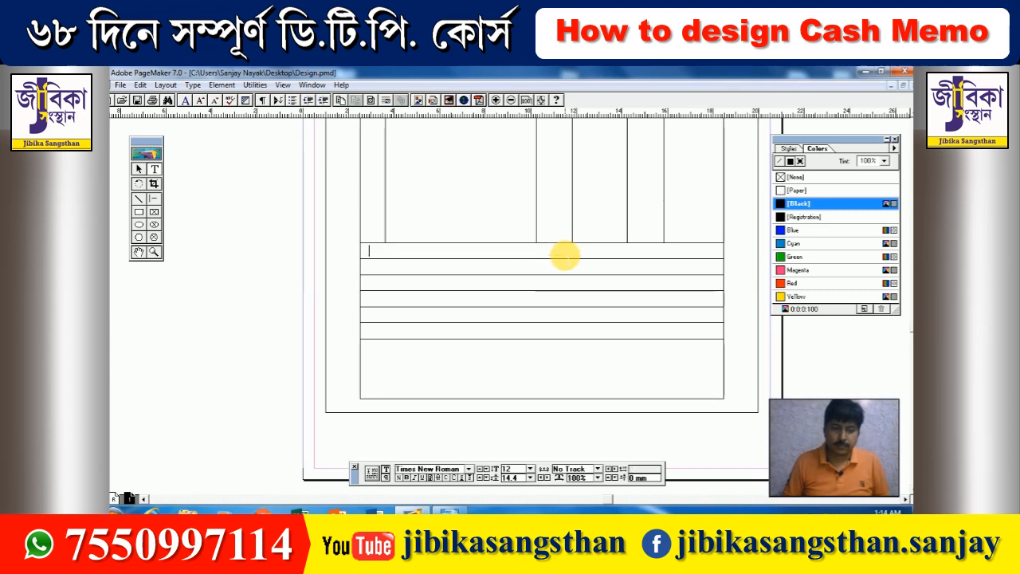
text(Trans)
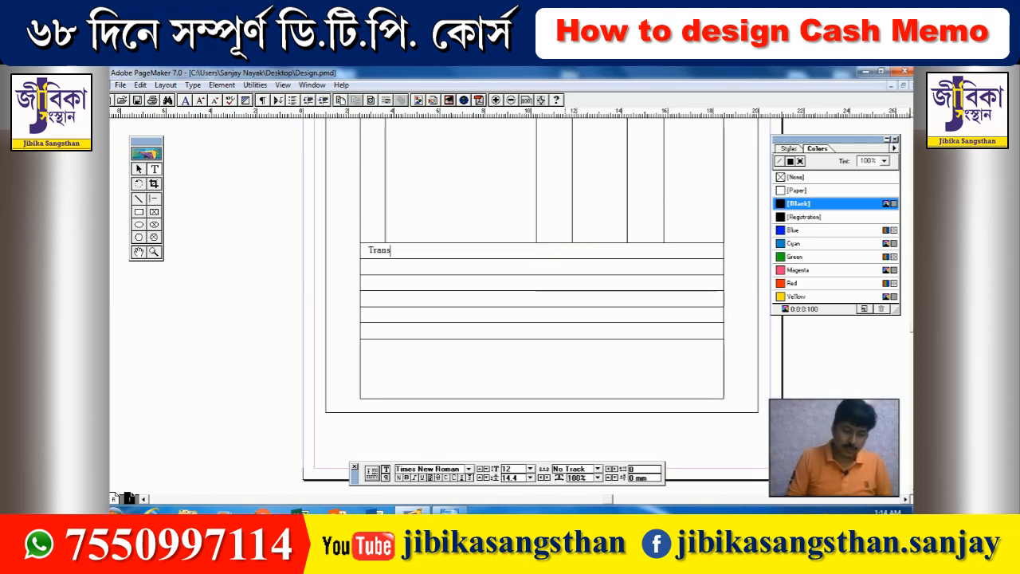
text(port)
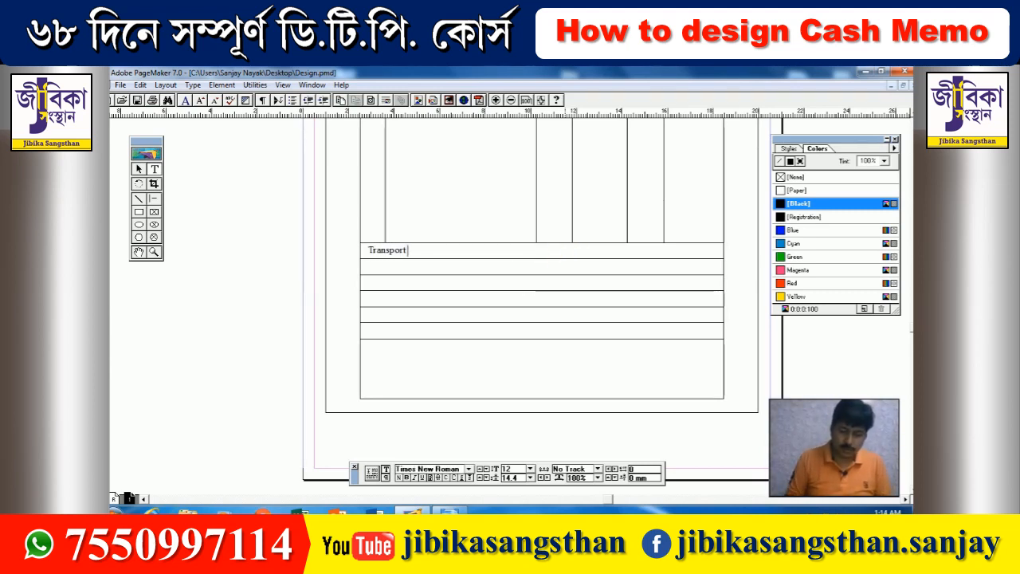
text( / Vechile)
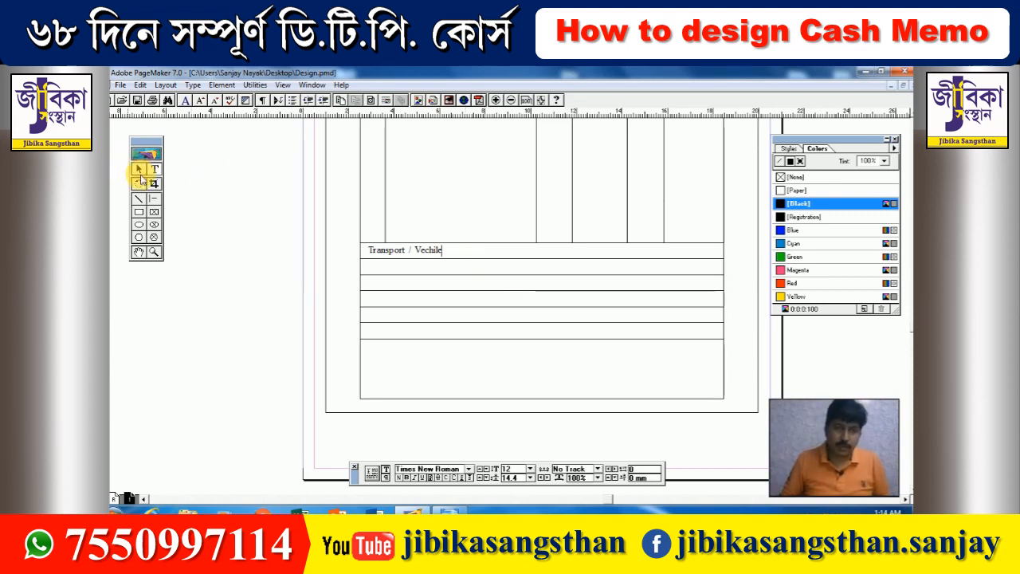
- Duplicate the 'Transport / Vechile' label and nudge the copy down into the lower row
click(139, 169)
click(375, 250)
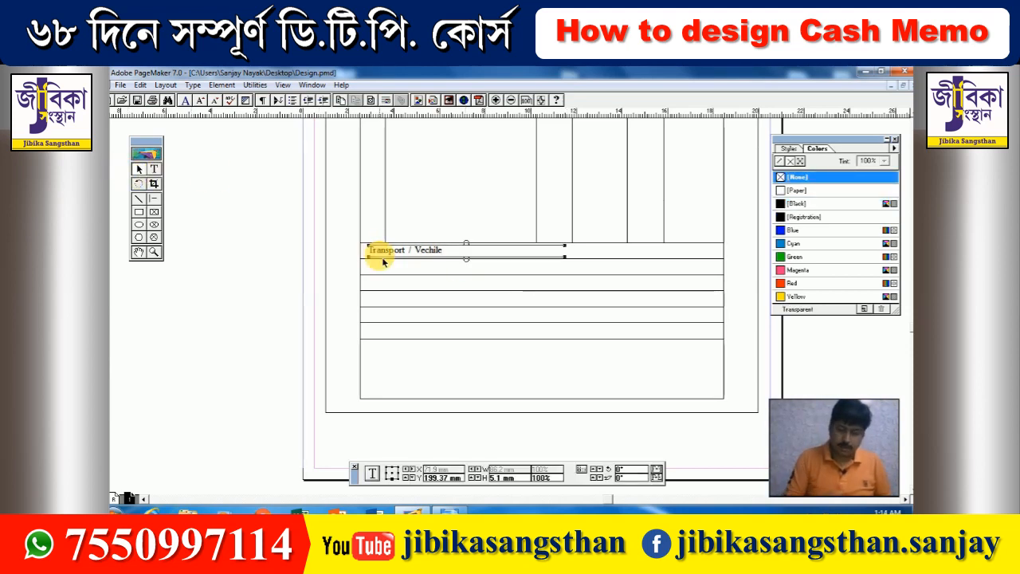
key(ctrl+c)
key(ctrl+alt+v)
key(Down)
key(Down)
key(Down)
key(Down)
key(Down)
key(Down)
key(Down)
key(Down)
key(Down)
key(Down)
key(Down)
key(Down)
key(Down)
key(Down)
key(Down)
key(Down)
key(Down)
key(Down)
key(Down)
key(Down)
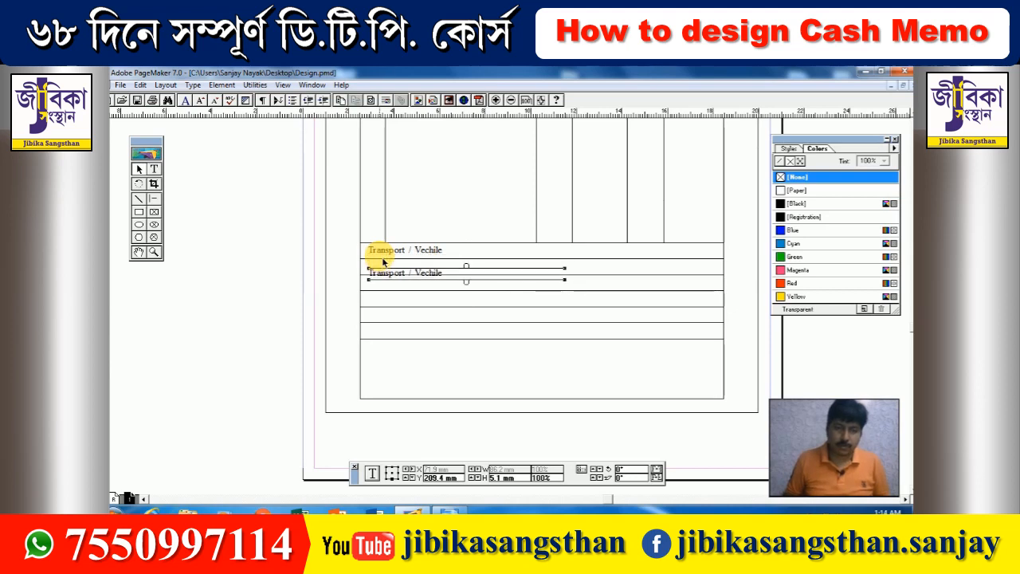
key(Down)
key(Down)
key(Down)
key(Down)
key(Down)
key(Down)
key(Down)
key(Down)
key(Down)
key(Down)
key(Down)
key(Down)
key(Down)
key(Down)
key(Down)
key(Down)
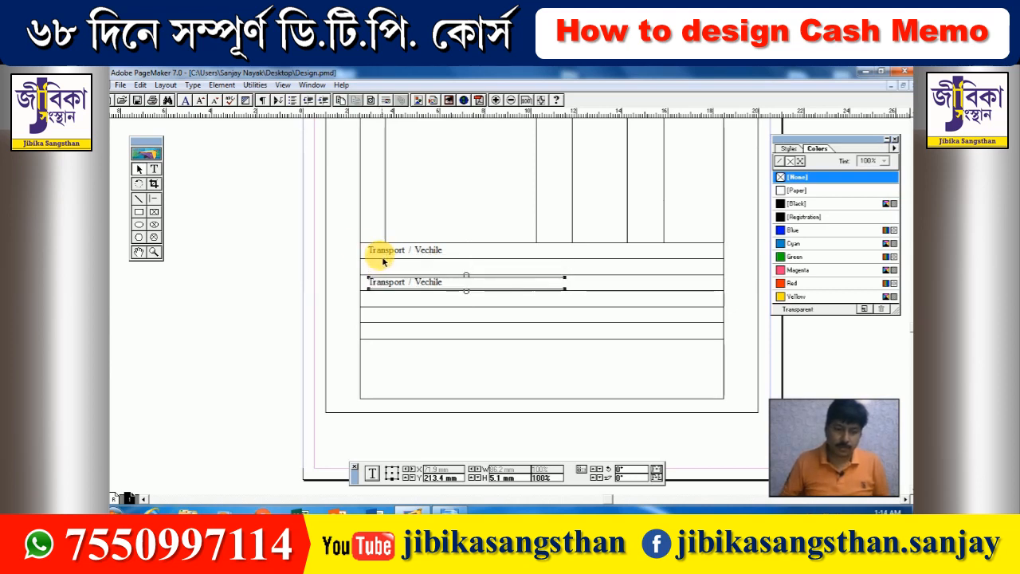
- Retype the copied label to read 'Total Invoice Amount (In Words)'
click(153, 169)
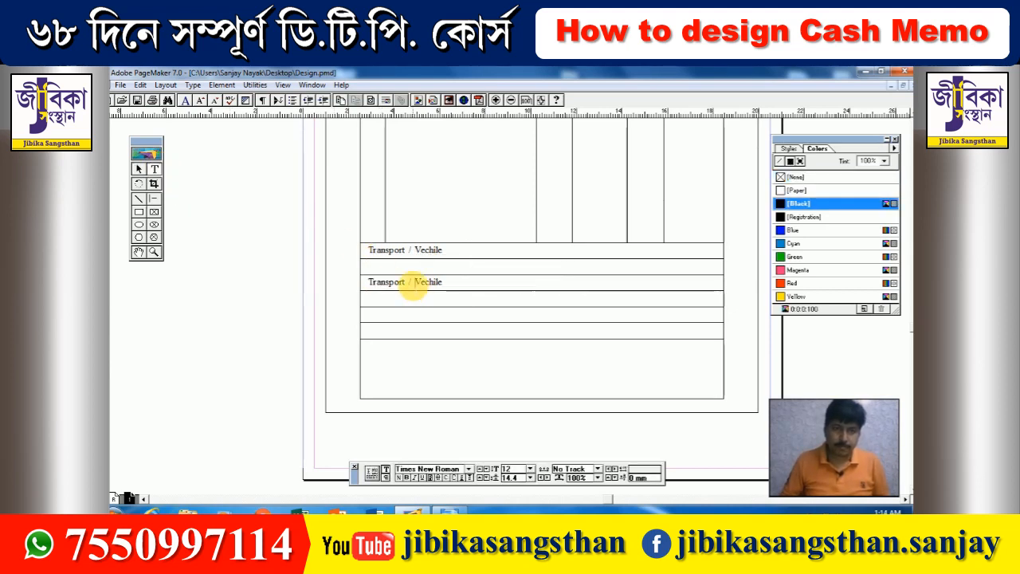
triple_click(412, 284)
text(Total Invoice Amount)
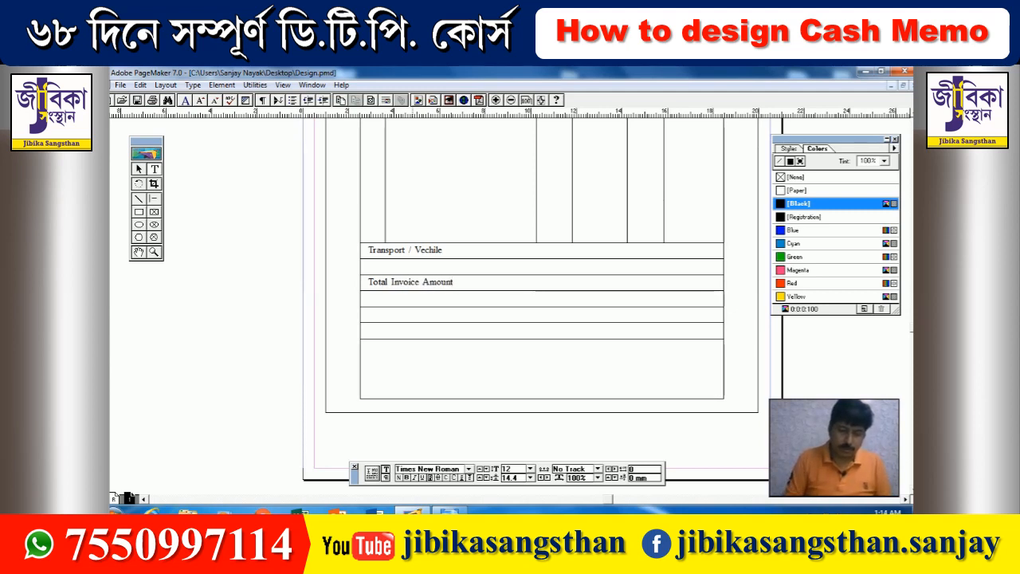
text((In Words)
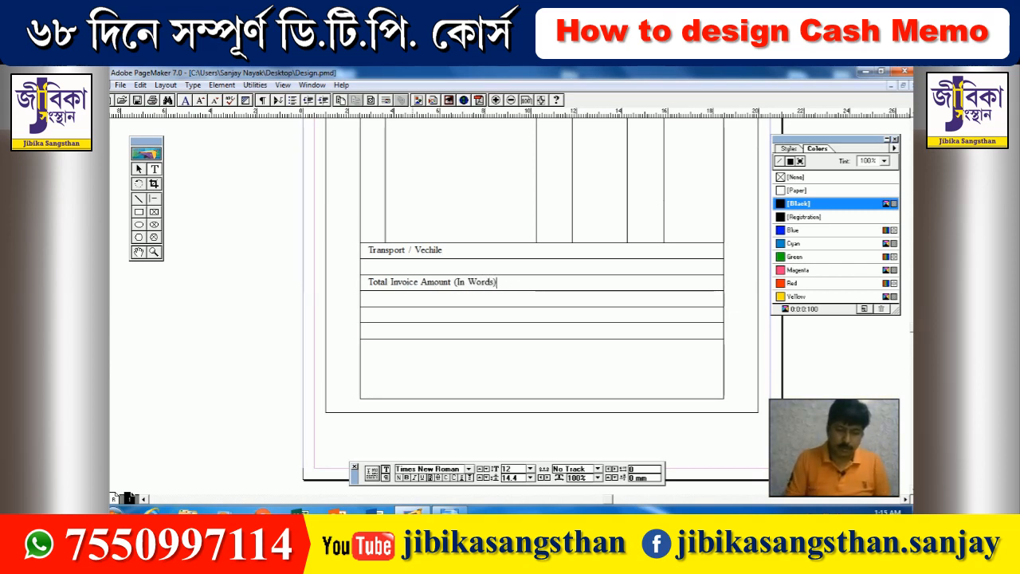
click(410, 284)
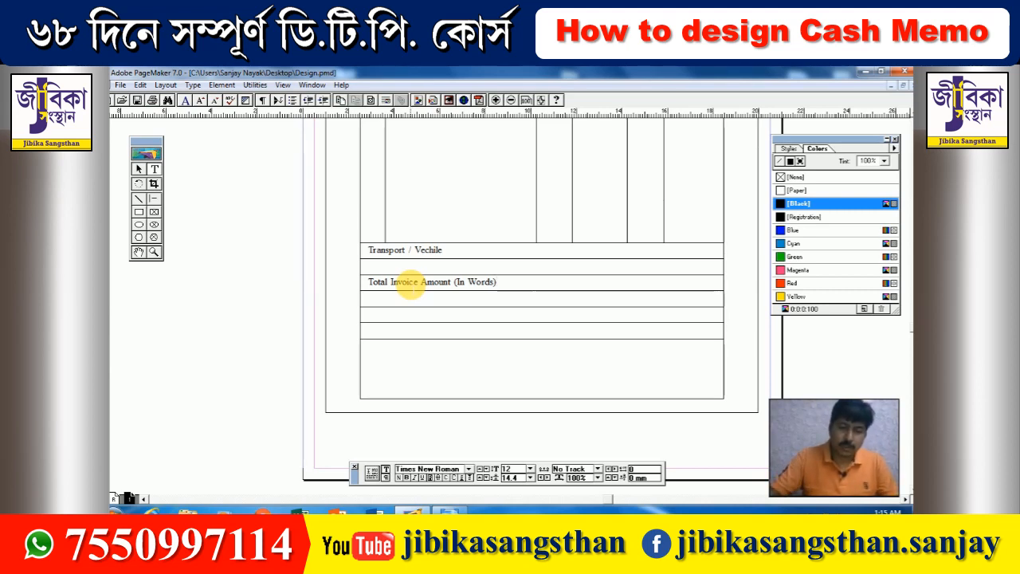
click(139, 170)
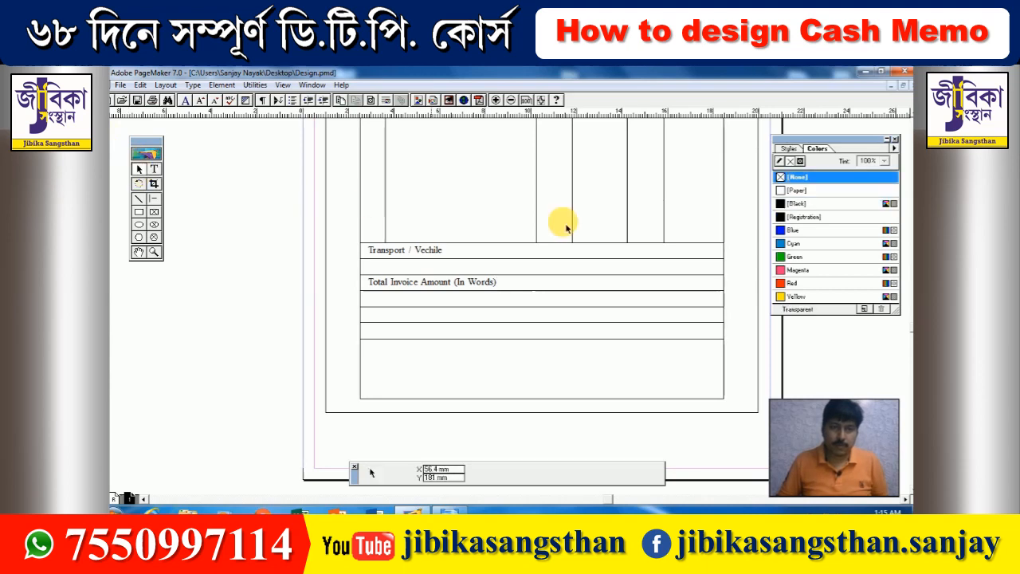
- Extend the HSN Code/Weight column divider down through the Transport and Total rows
scroll(547, 273, up, 3)
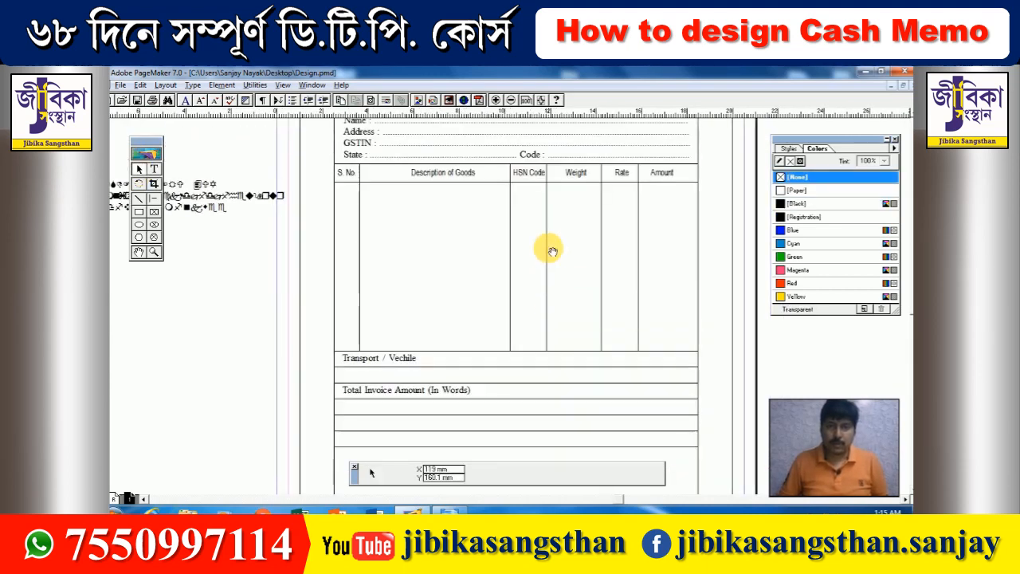
scroll(548, 246, down, 3)
click(547, 228)
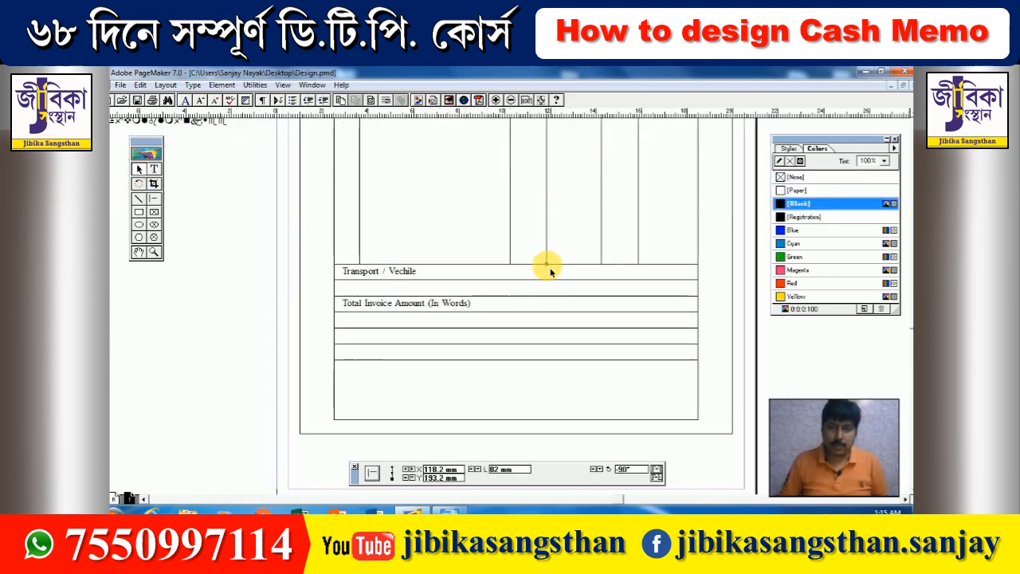
drag(547, 263, 552, 356)
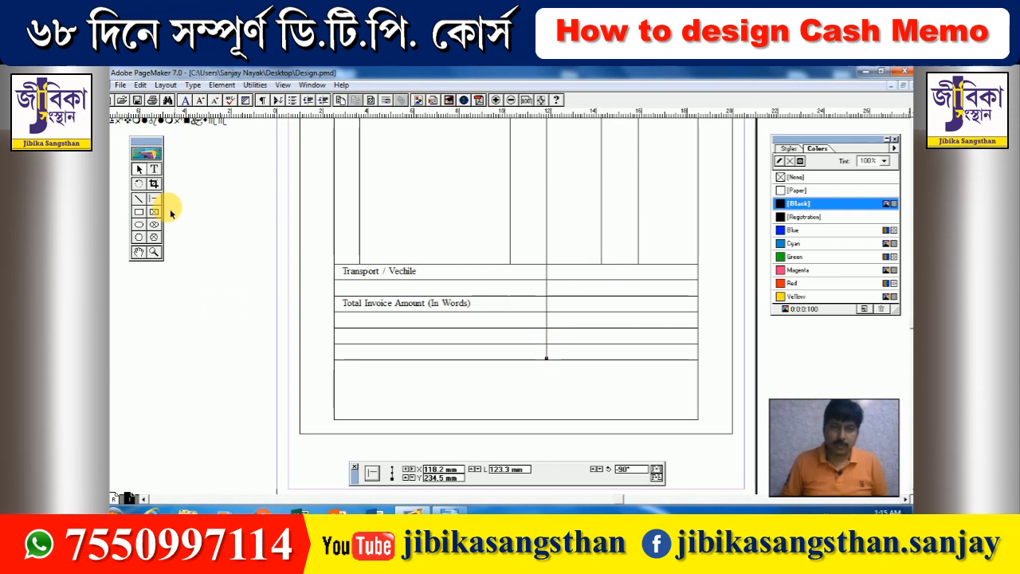
- Extend the Weight/Rate divider down through the lower rows, deleting a stray drawn line
click(155, 198)
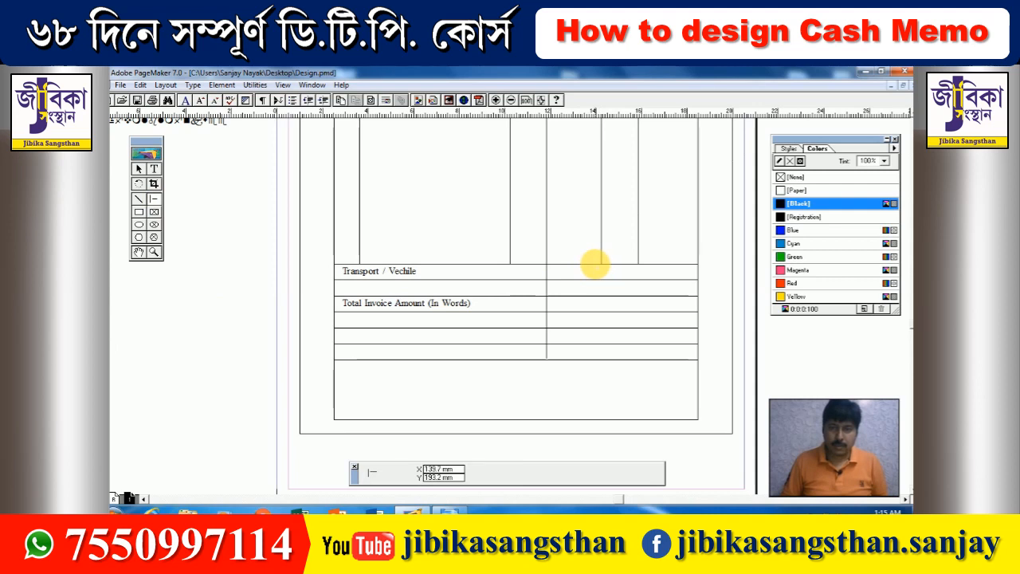
mouse_move(595, 263)
mouse_down()
mouse_move(605, 369)
mouse_move(605, 361)
mouse_up()
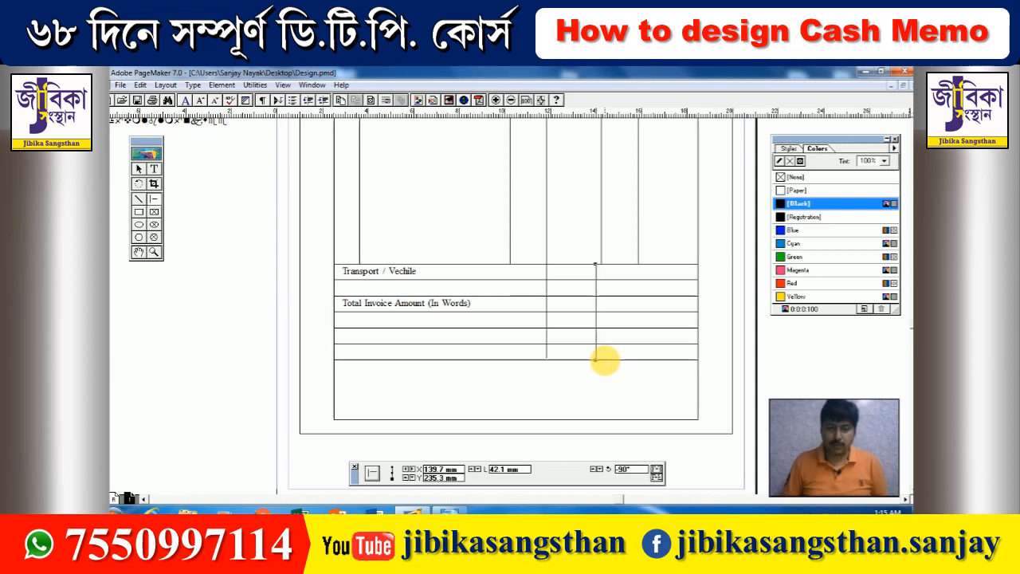
key(Delete)
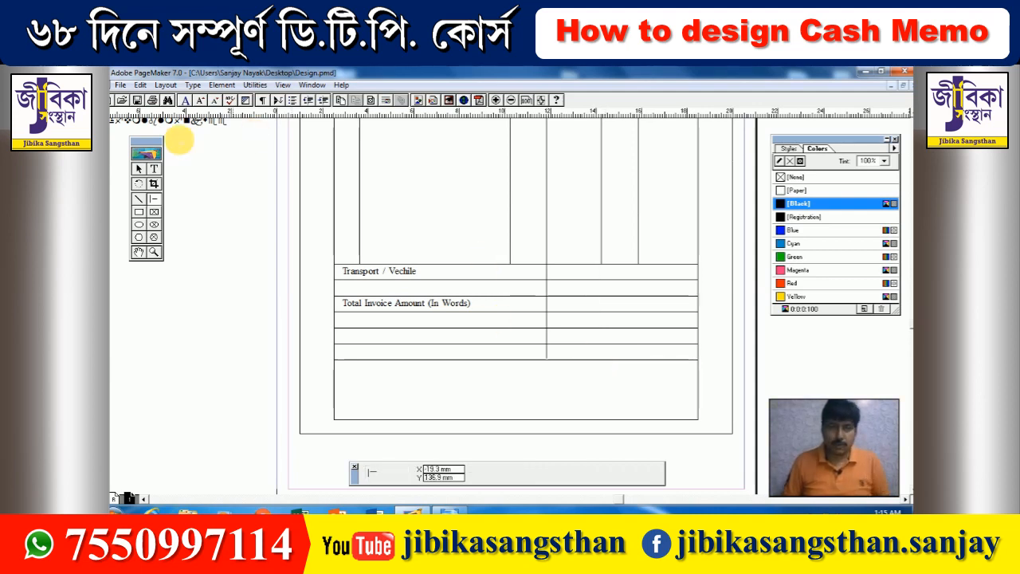
click(138, 169)
click(603, 243)
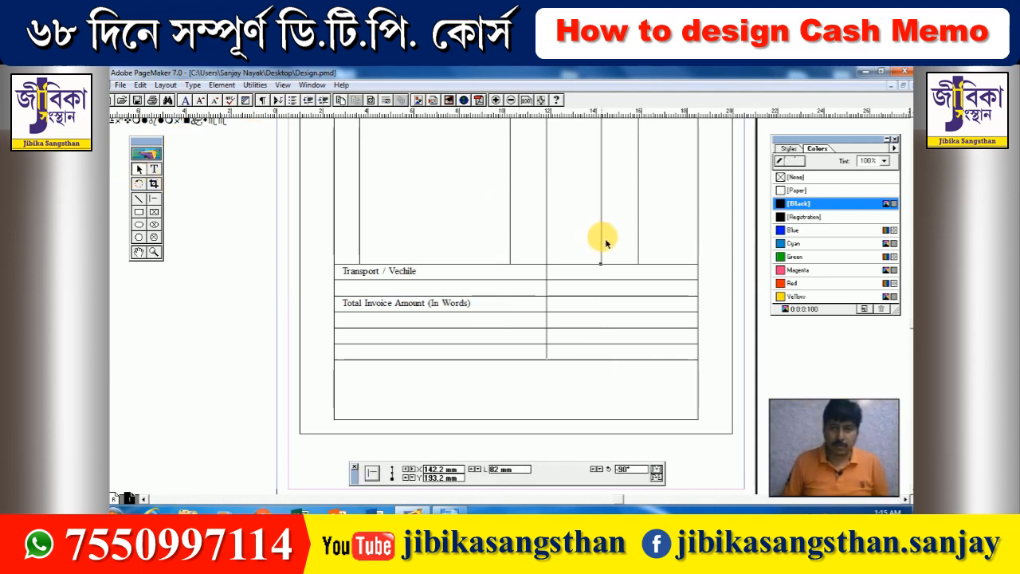
drag(602, 264, 601, 359)
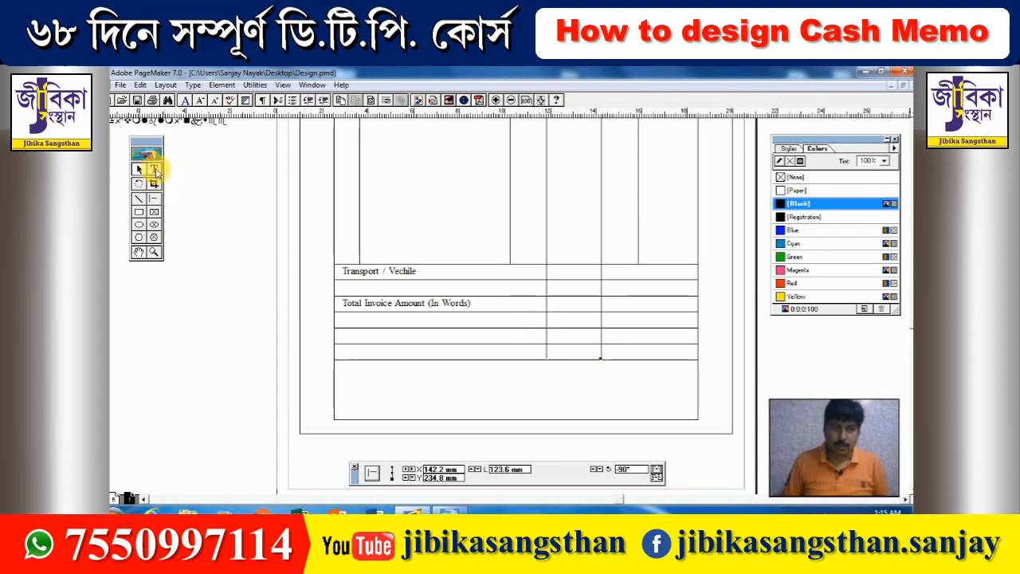
click(154, 169)
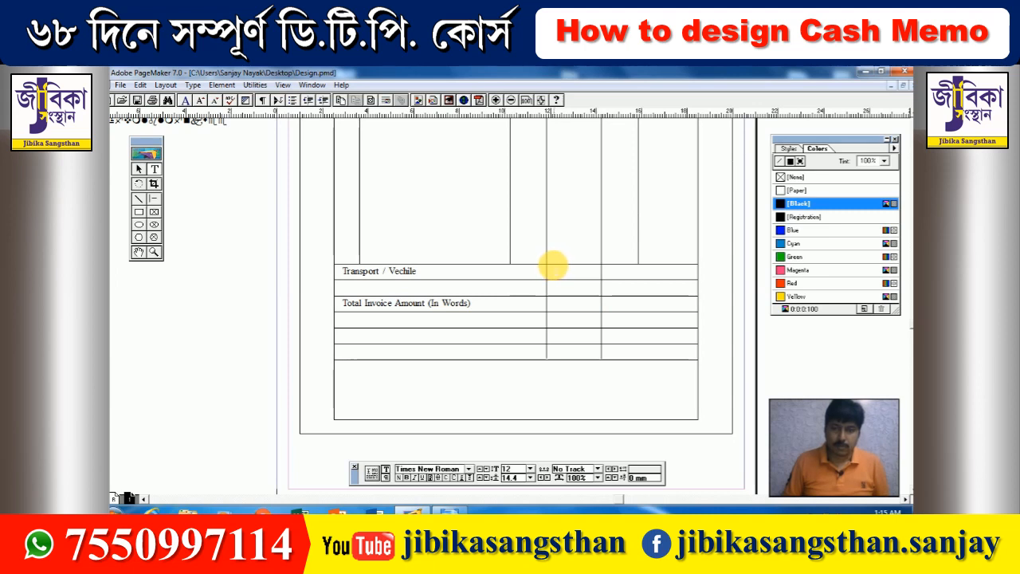
- Add a 9 pt 'Total Amount' label in the cell beside Transport / Vechile
drag(550, 267, 599, 277)
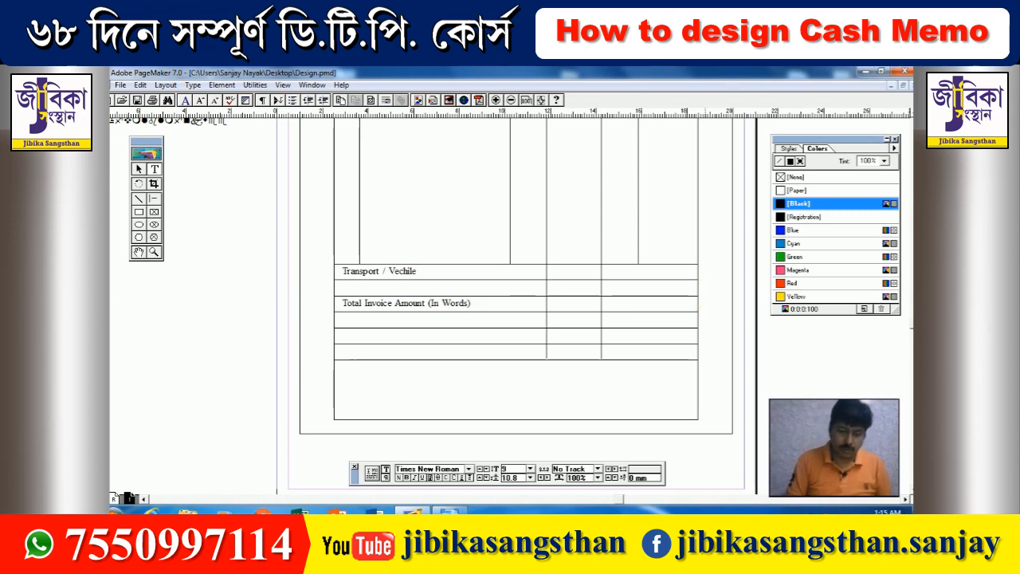
text(Total)
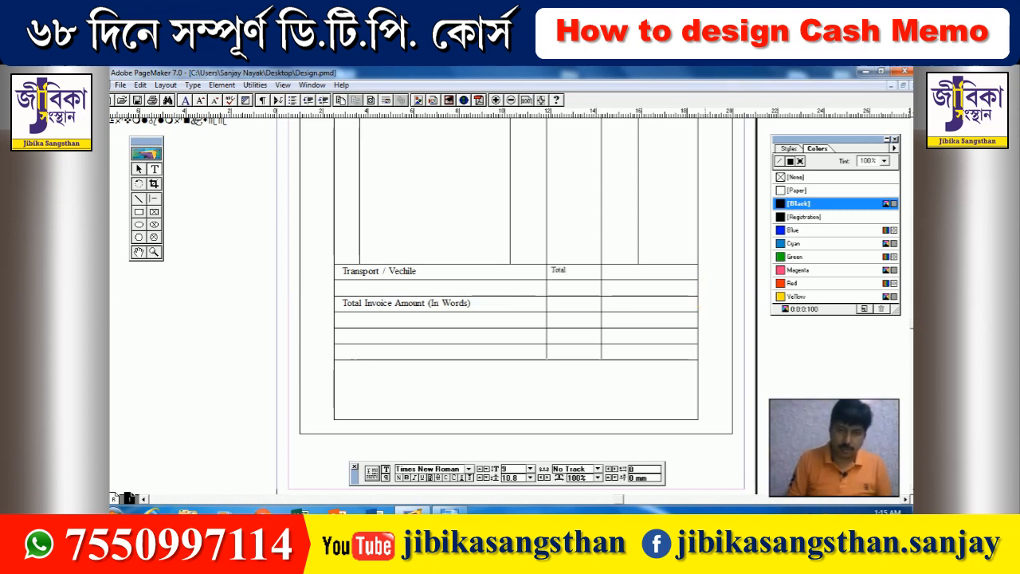
text( Amo)
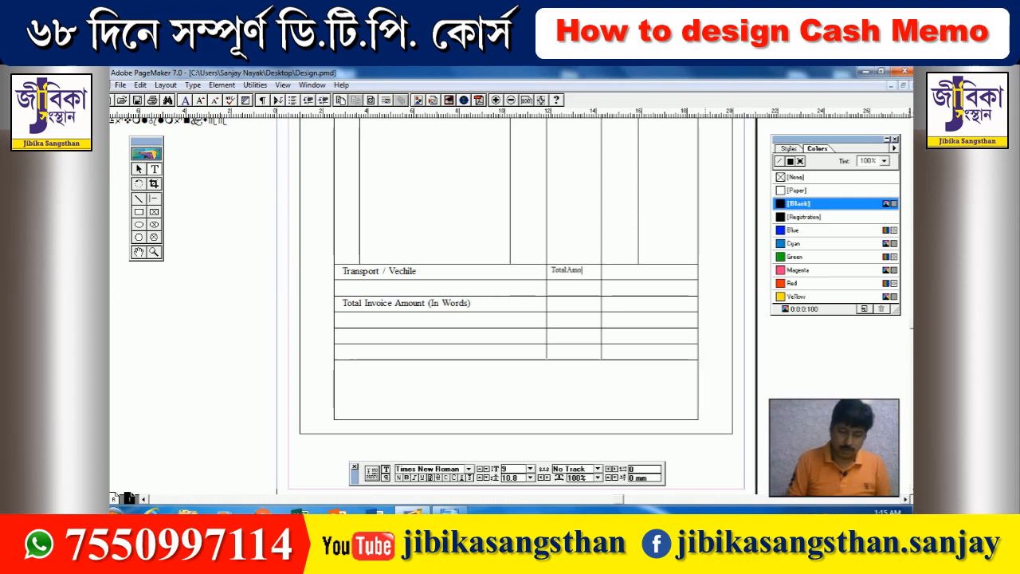
text(unt)
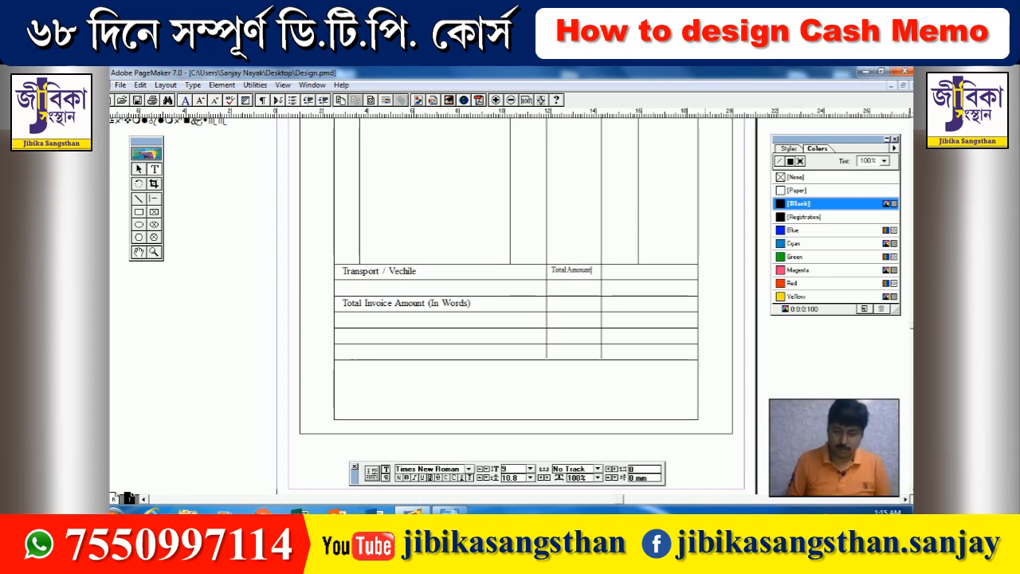
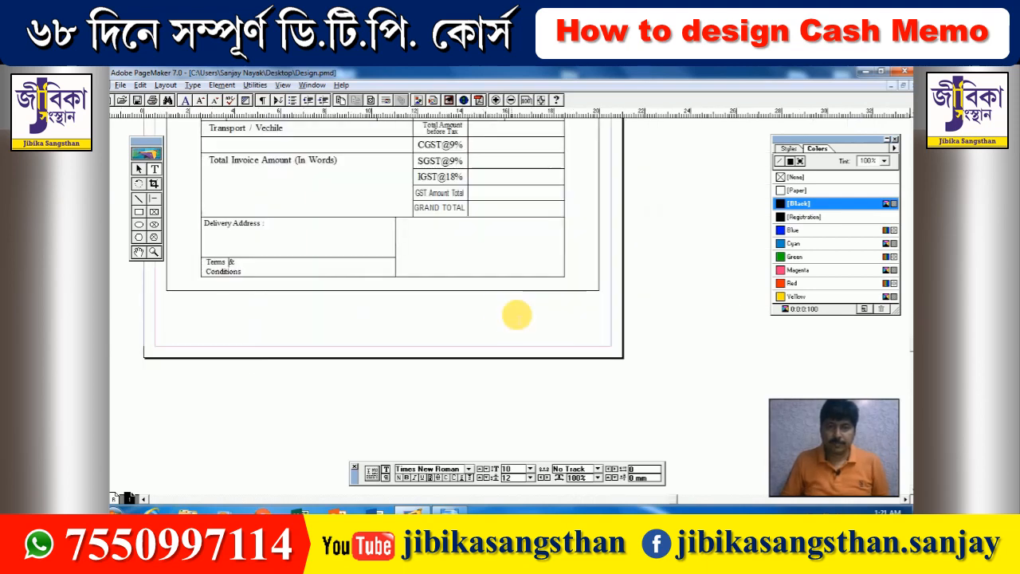
- Add a bold italic 'Authorised Signatory' label in the lower-right box beside Delivery Address
drag(400, 272, 546, 280)
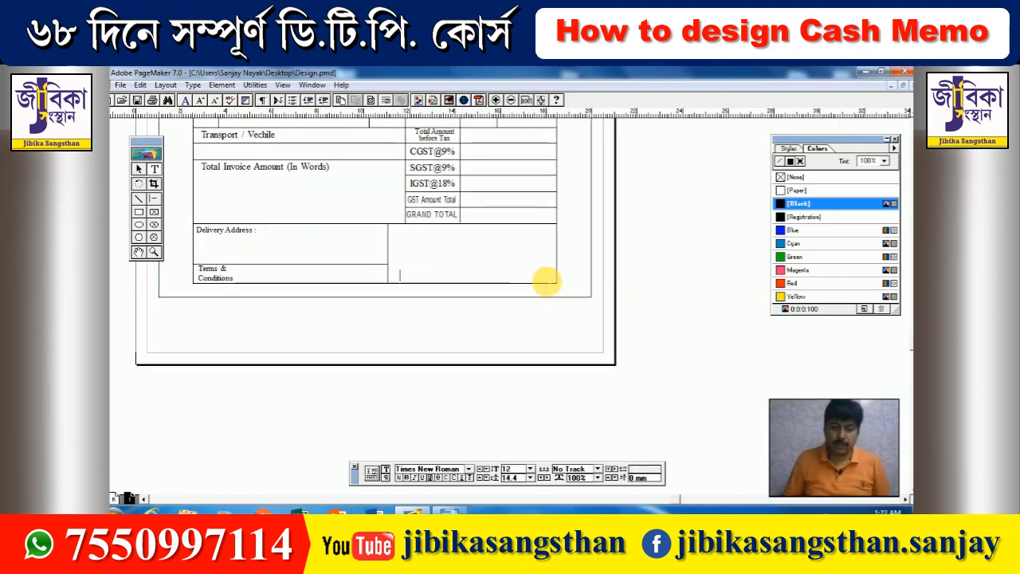
text(Authoris)
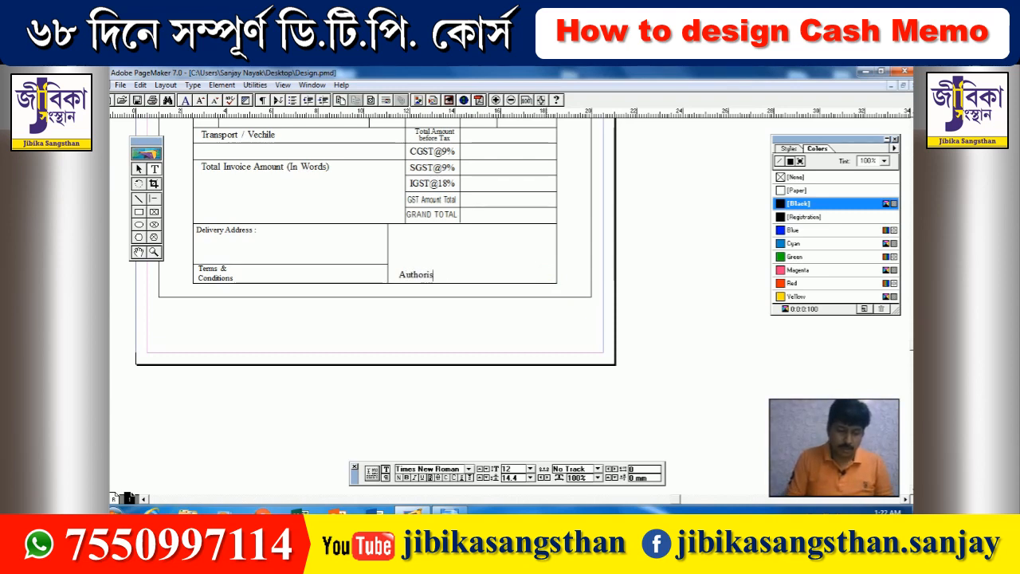
text(ed Signato)
key(ctrl+a)
key(ctrl+shift+b)
key(ctrl+shift+i)
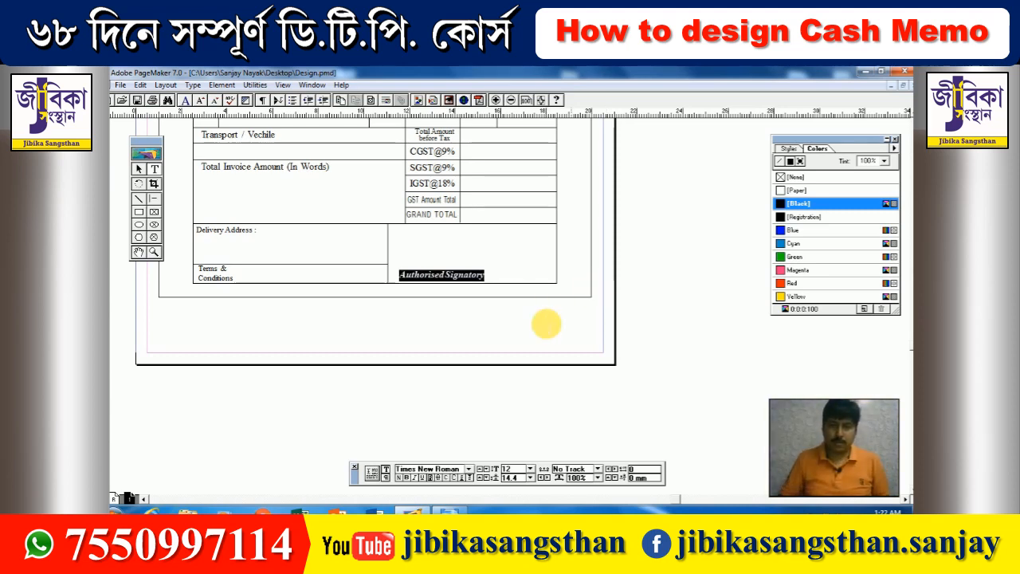
click(545, 324)
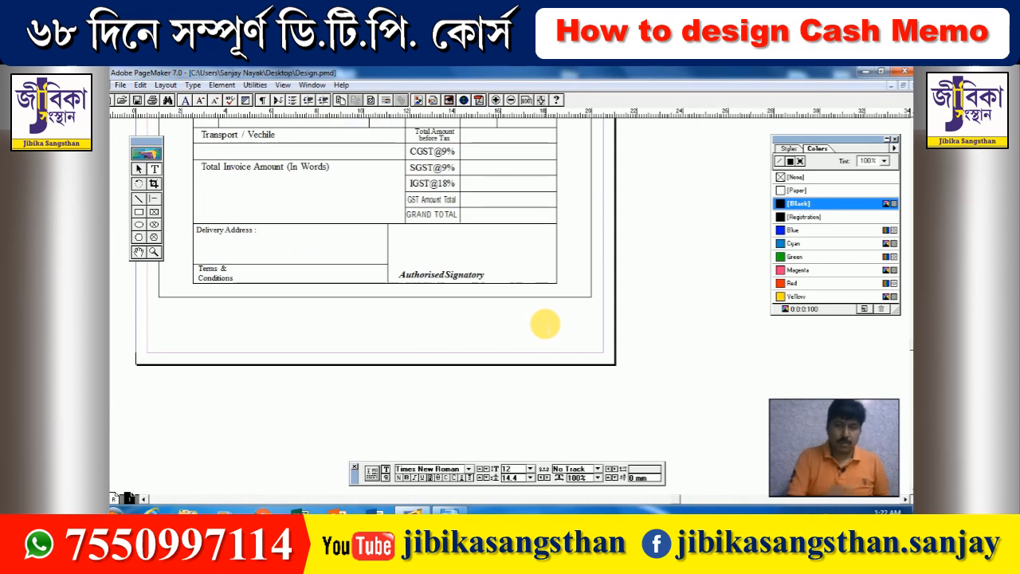
- Move the Authorised Signatory label right to centre it in the box
click(138, 169)
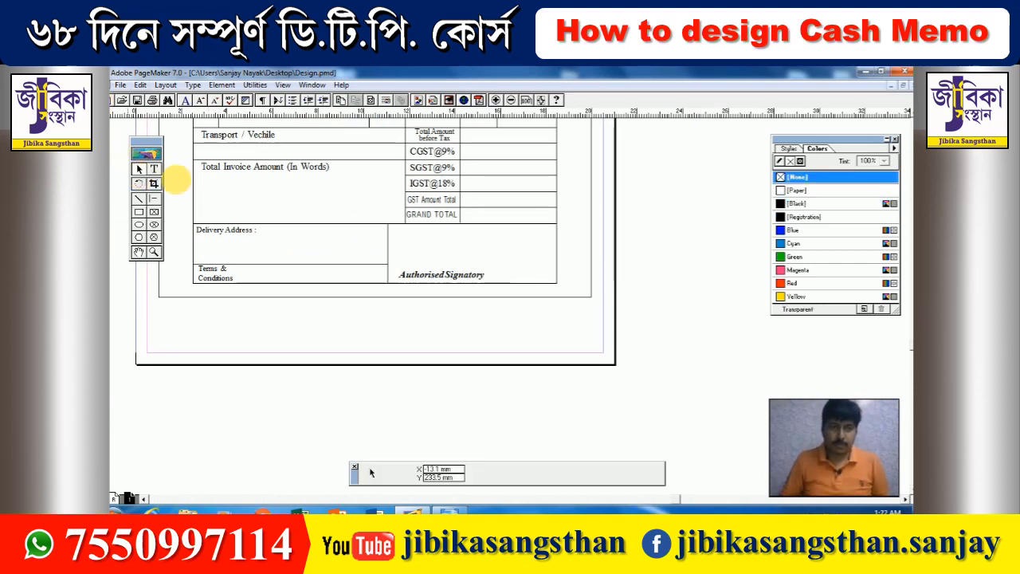
click(443, 280)
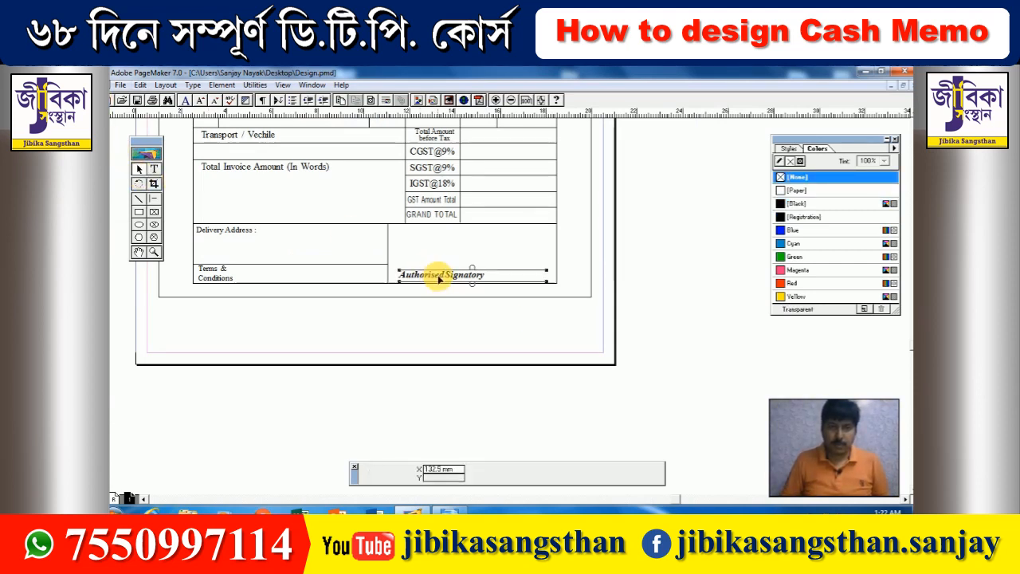
drag(440, 279, 467, 282)
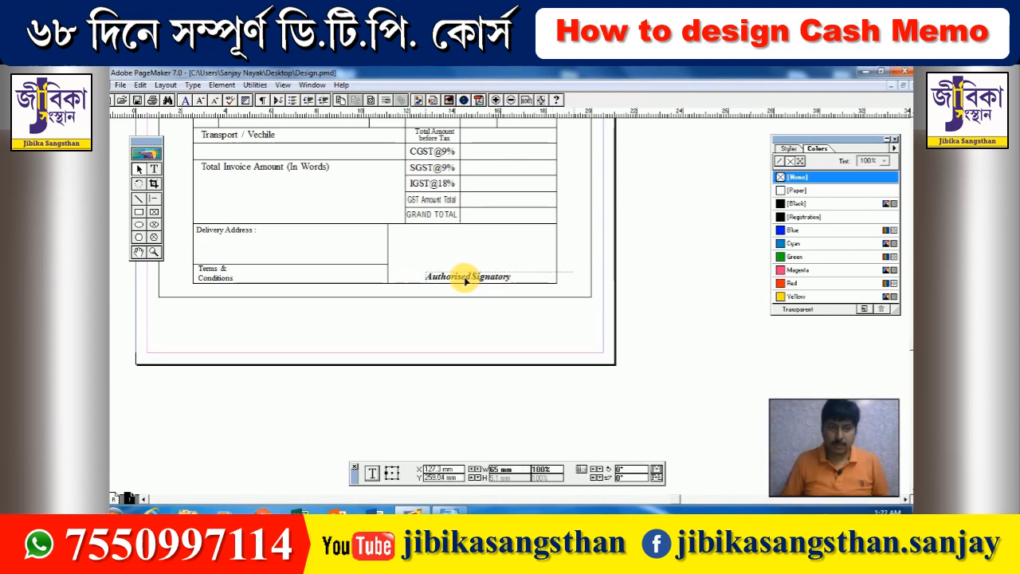
click(659, 293)
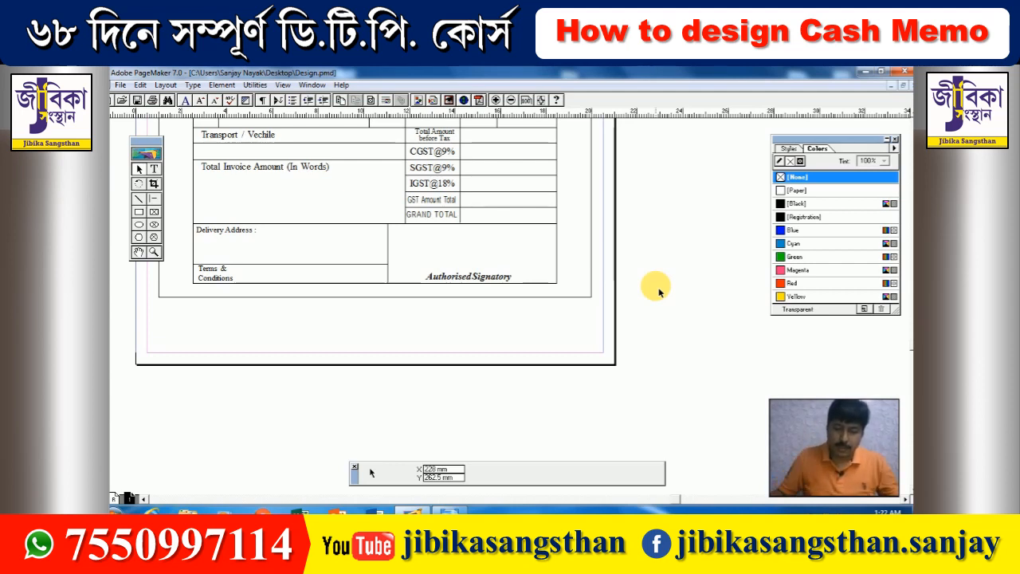
- Type 'Certified that the particular given above are true and correct' atop the box at 10 pt
click(154, 169)
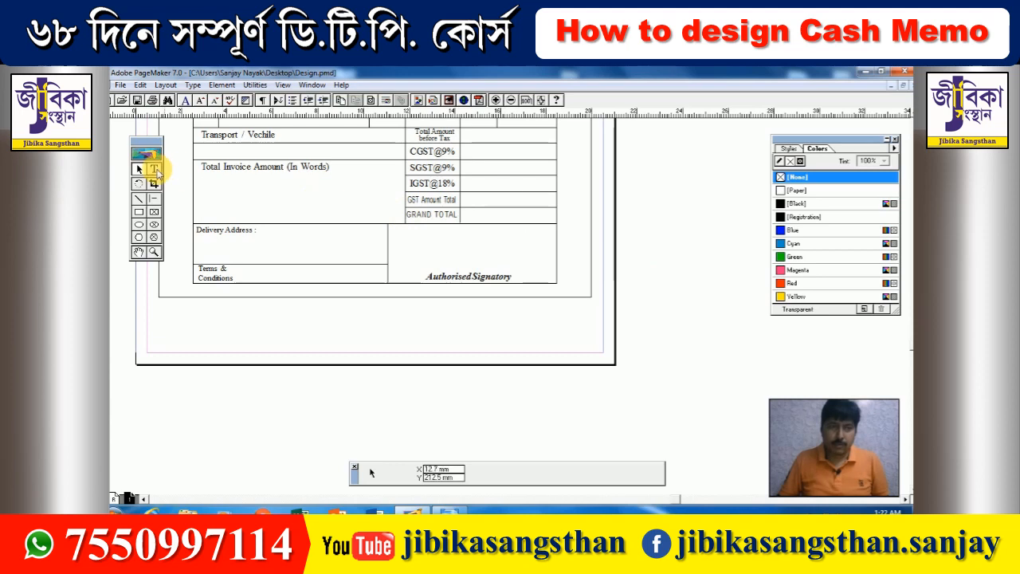
drag(391, 227, 554, 239)
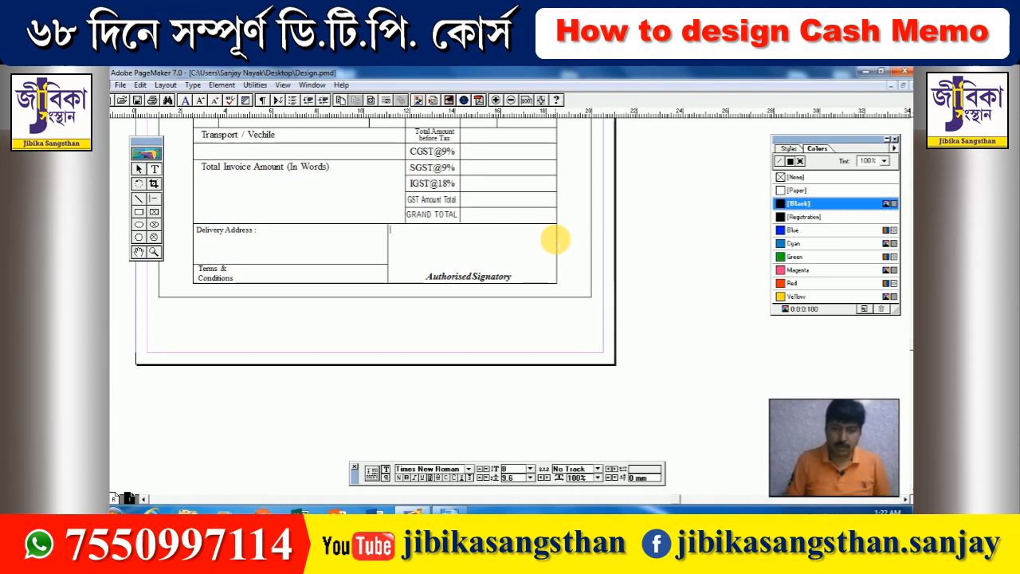
text(Cel)
text(tifie)
text(d that the particular given)
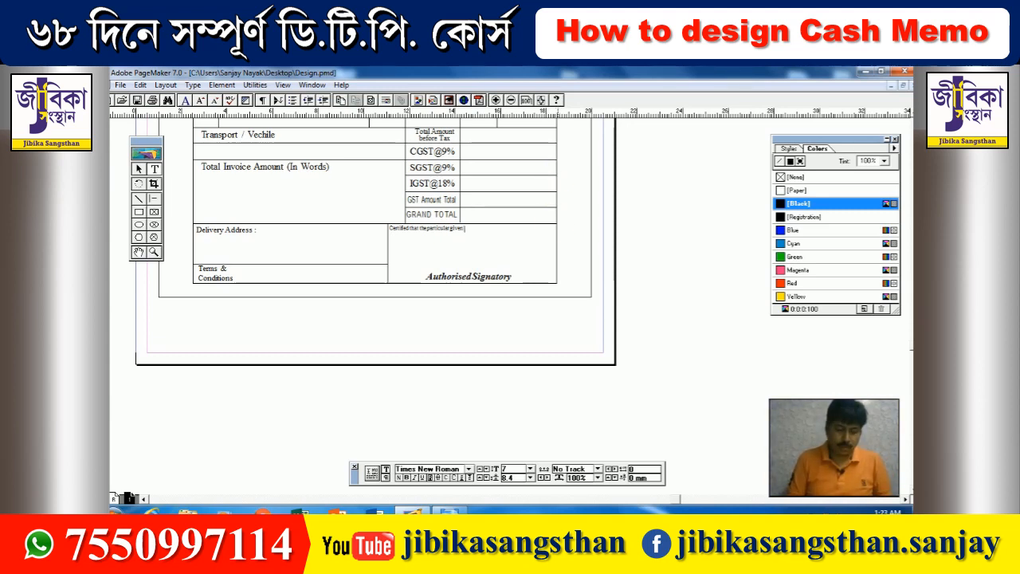
text(above a)
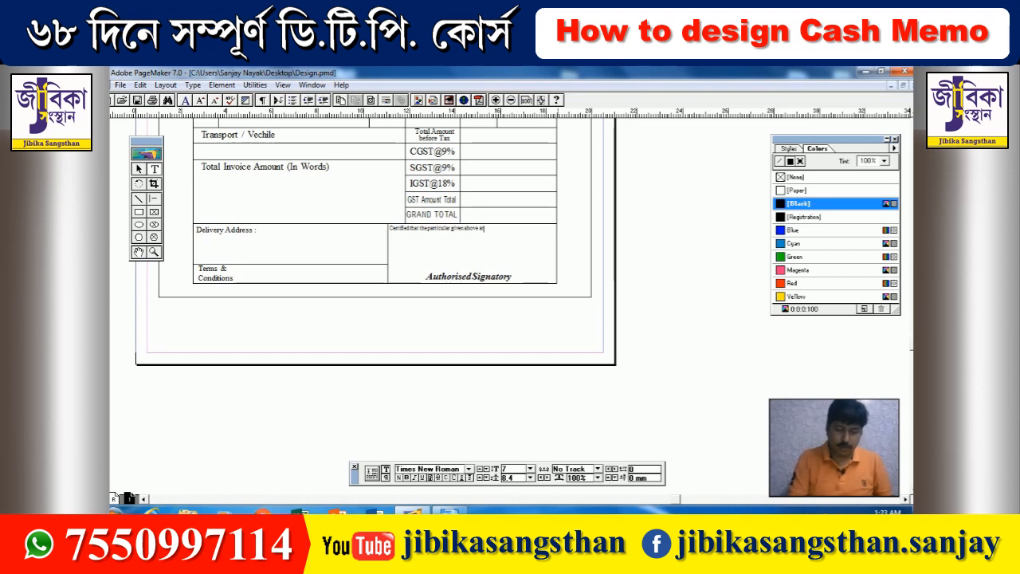
text(re t)
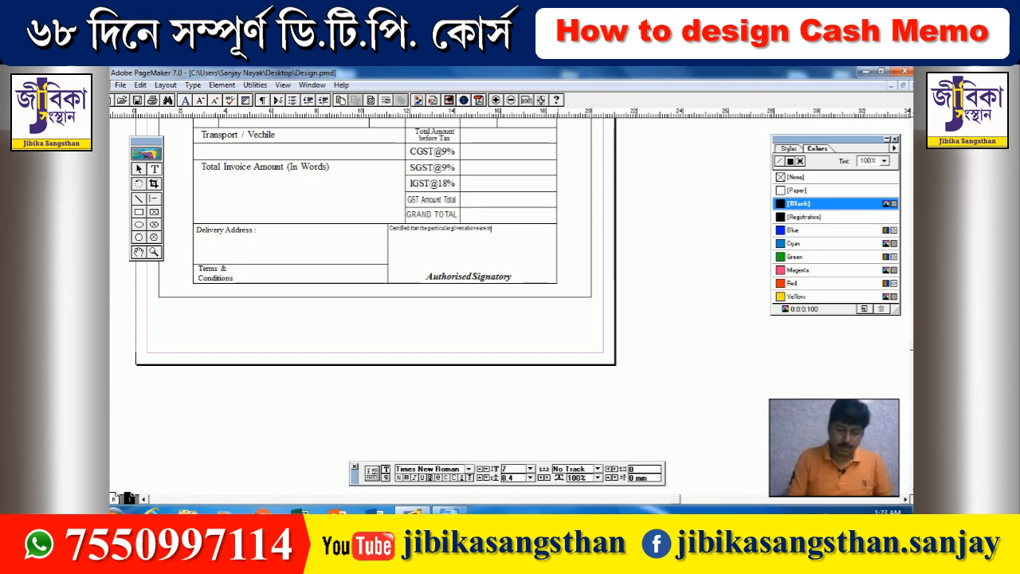
text(rue and correct)
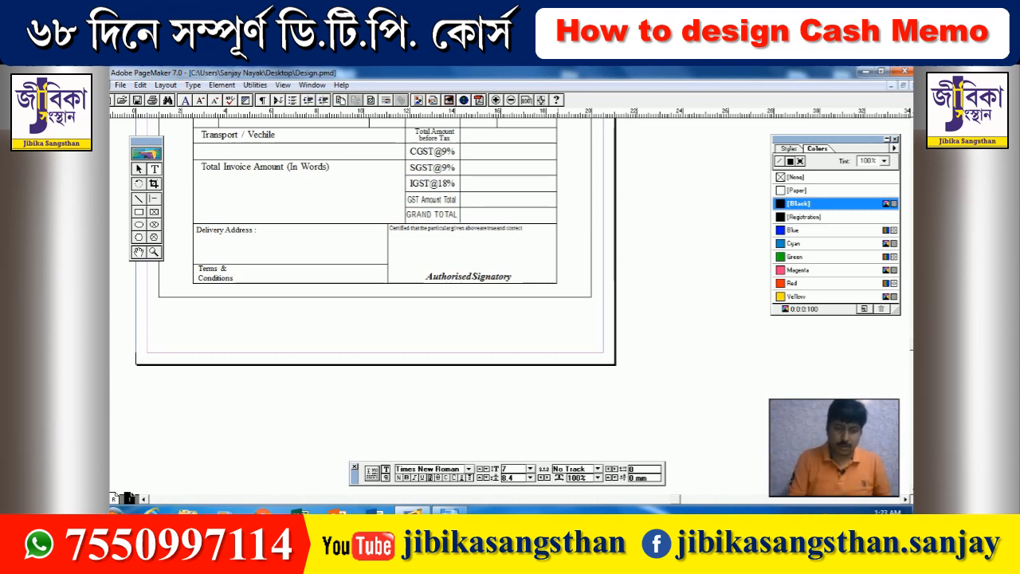
key(ctrl+a)
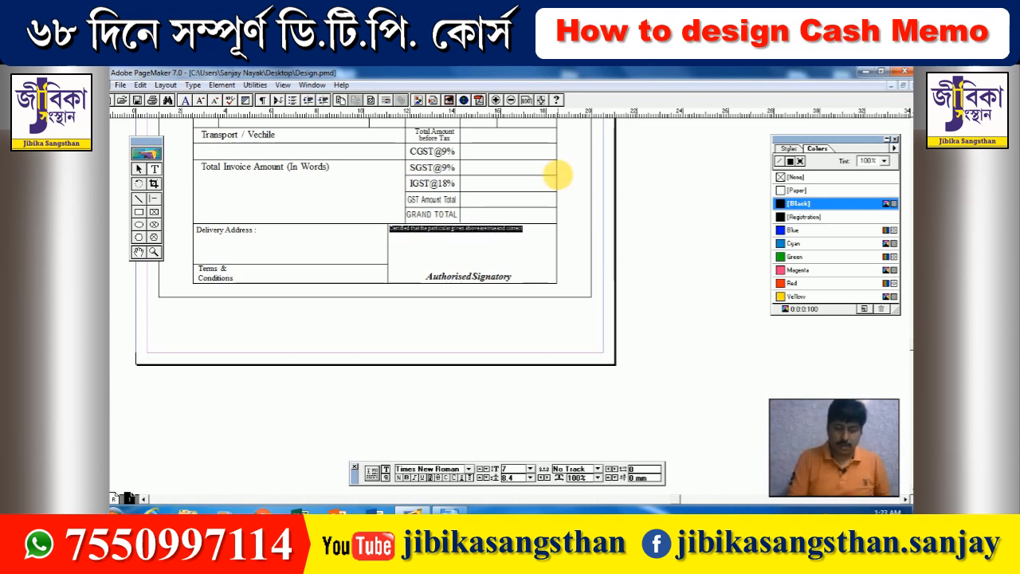
key(ctrl+shift+period)
key(ctrl+shift+period)
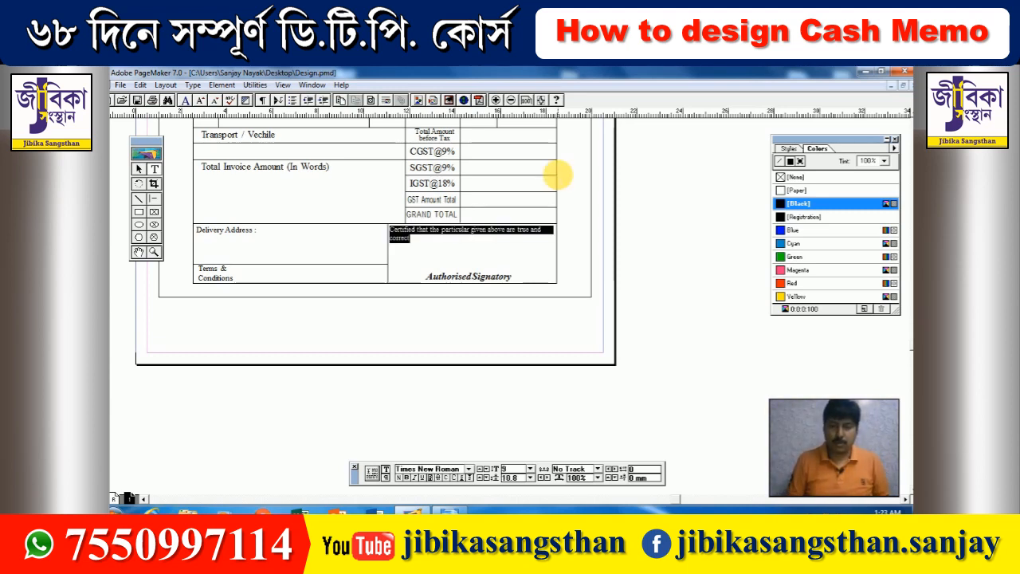
key(ctrl+shift+period)
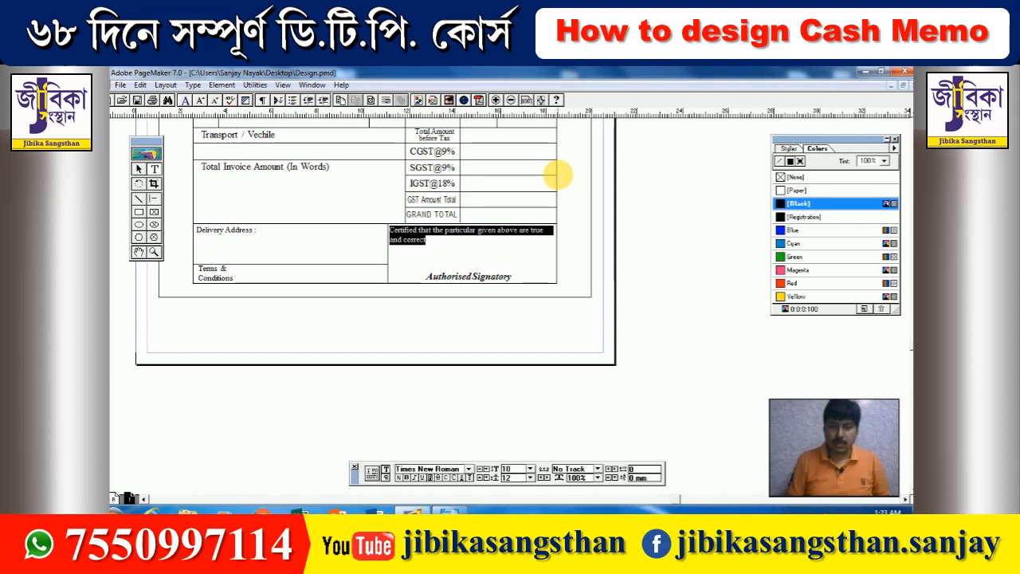
- Condense the Certified line to 84% horizontal scale so it fits on one line
click(598, 477)
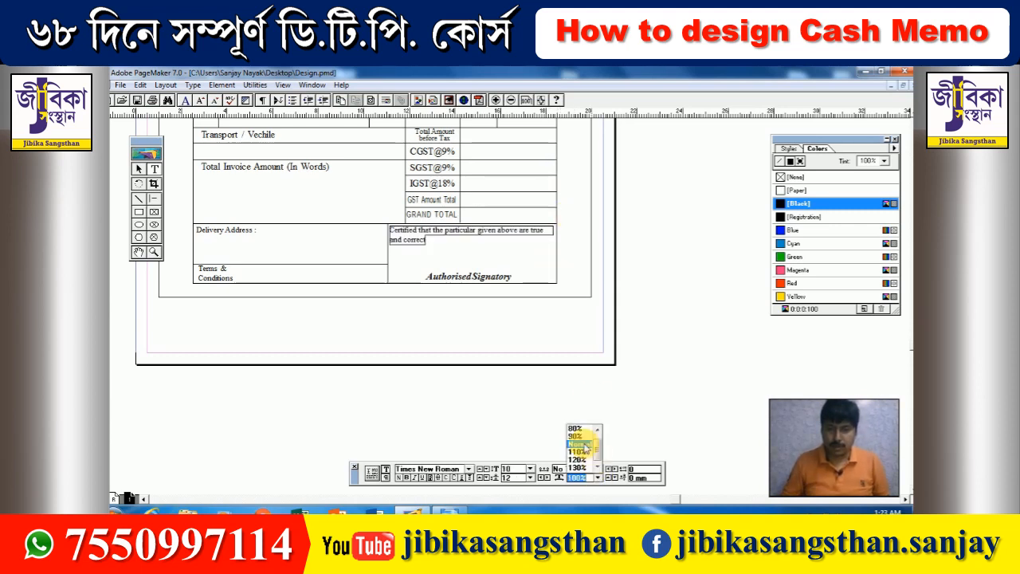
click(574, 429)
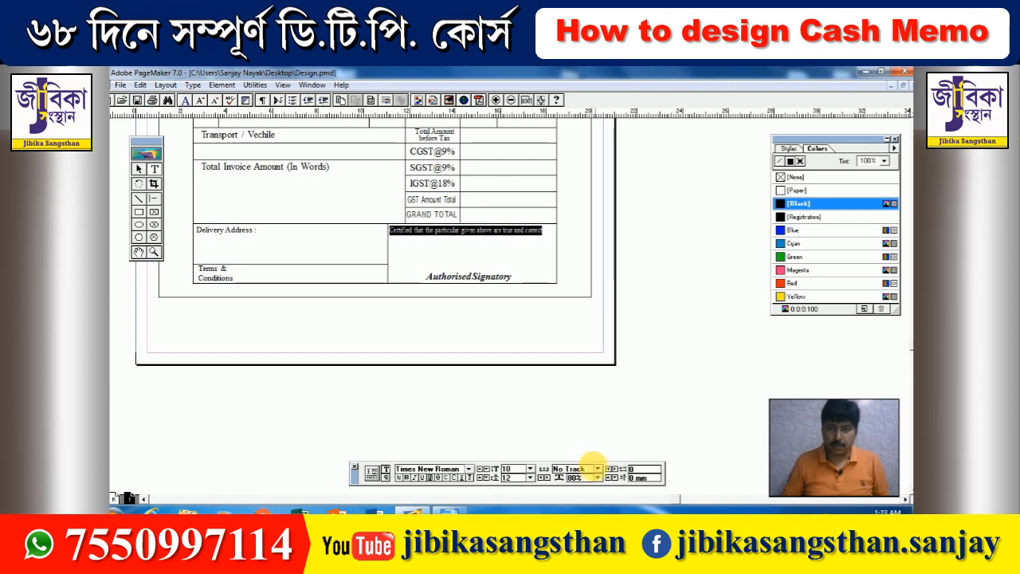
click(579, 478)
text(8)
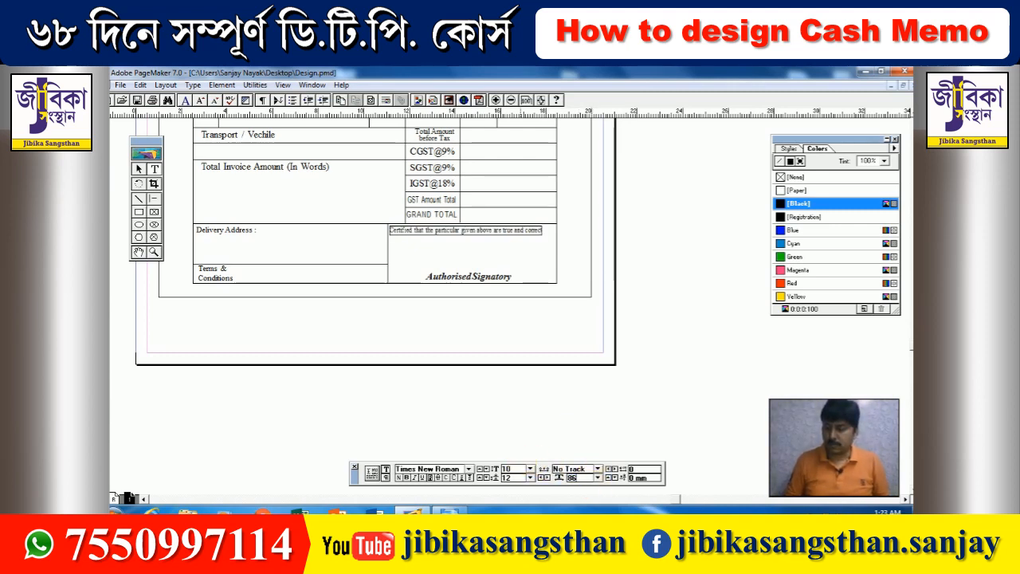
text(6)
key(Return)
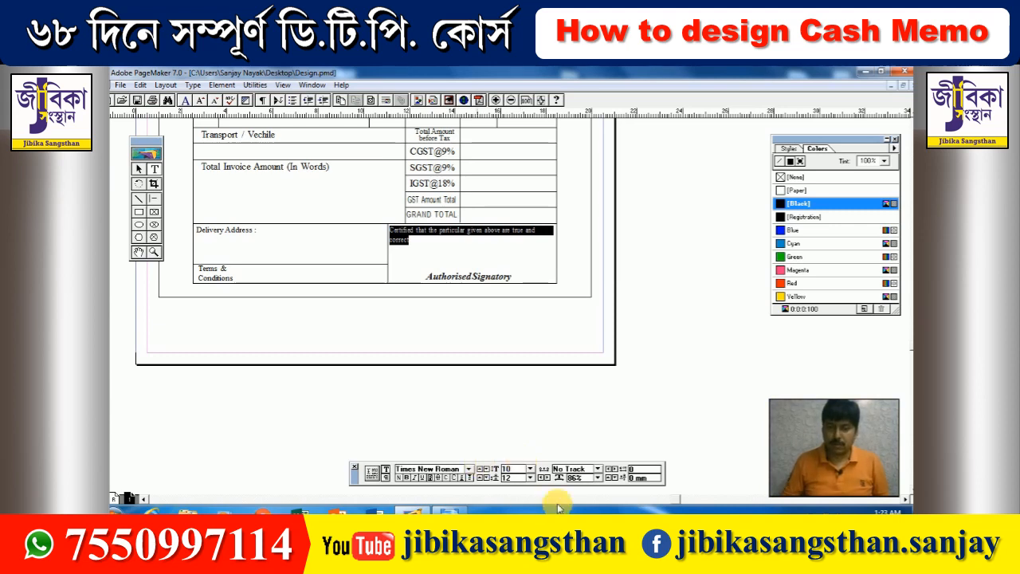
click(575, 477)
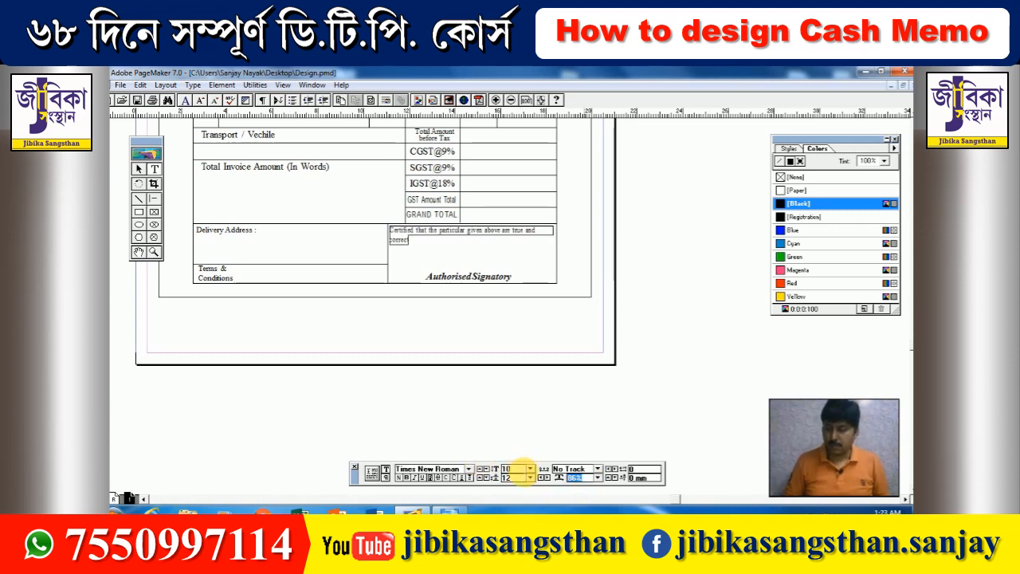
key(Return)
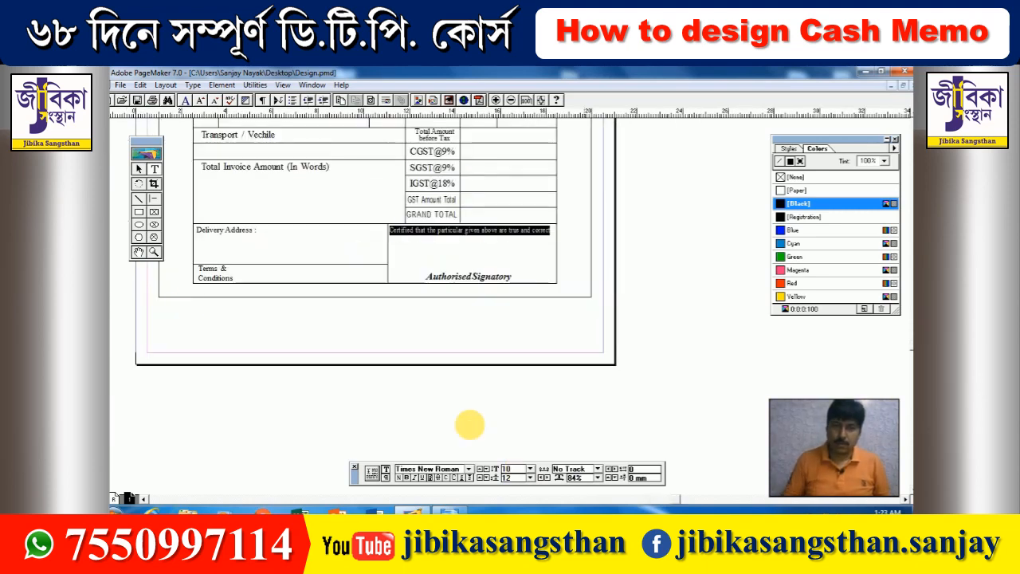
click(139, 169)
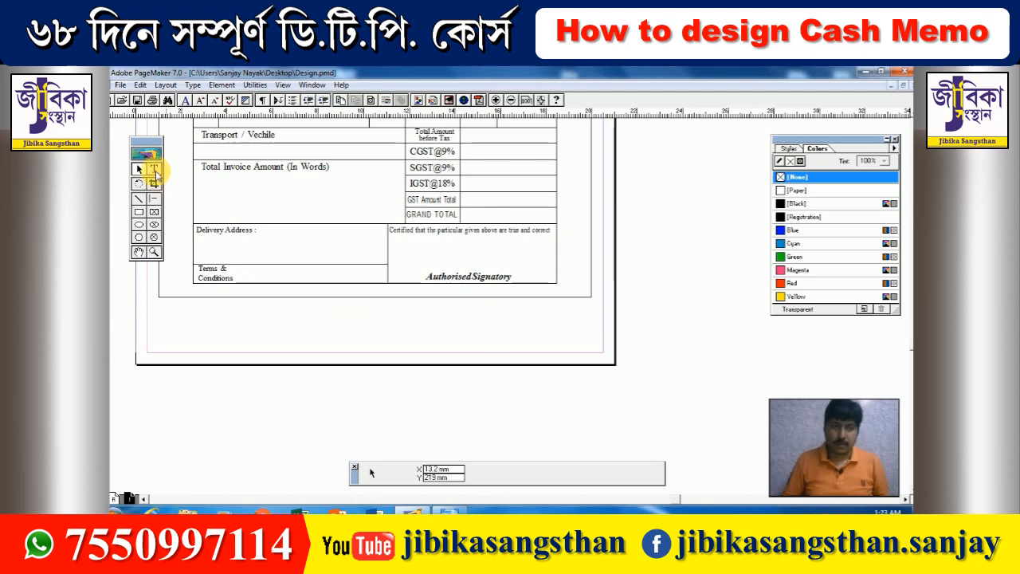
- Type 'For SHYAMA STEEL FEBRICATIO' on the line below the Certified text
click(153, 169)
click(404, 237)
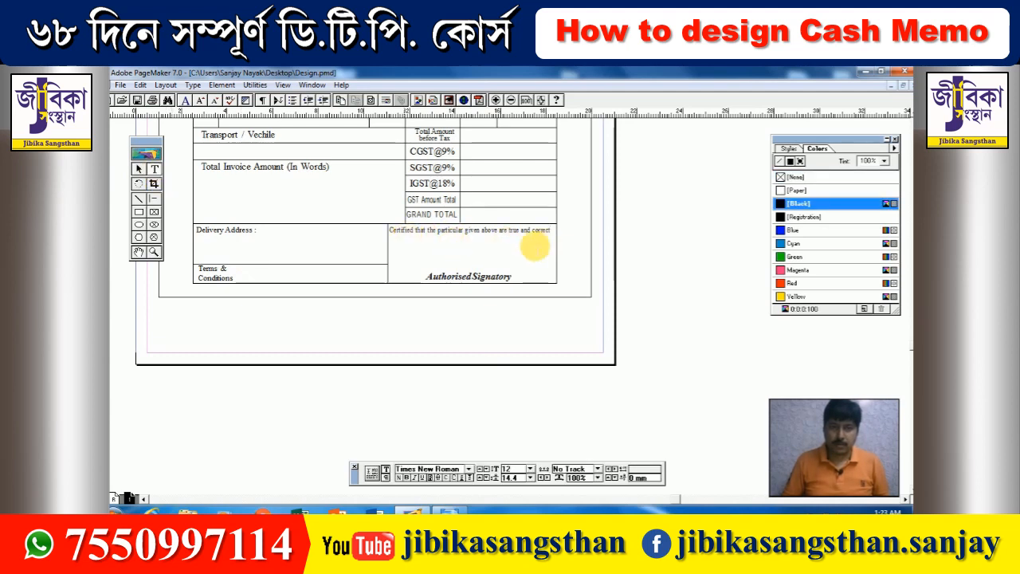
click(518, 246)
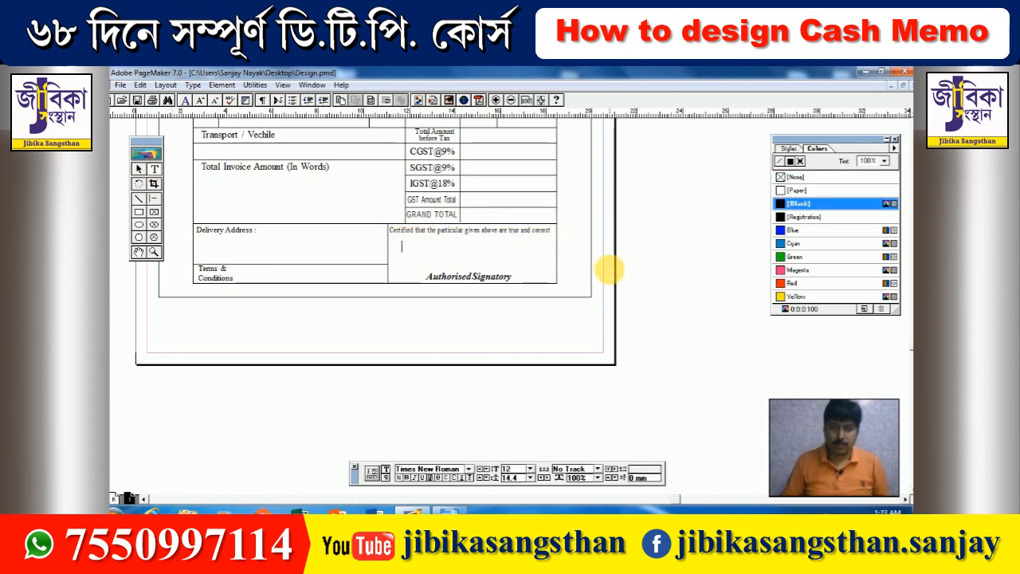
text(For S)
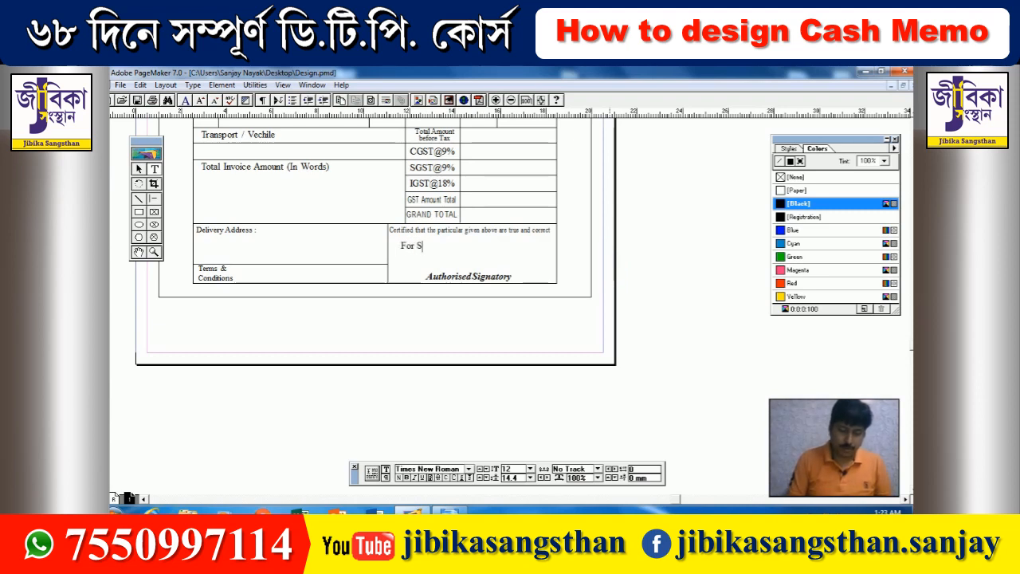
text(HYAMA )
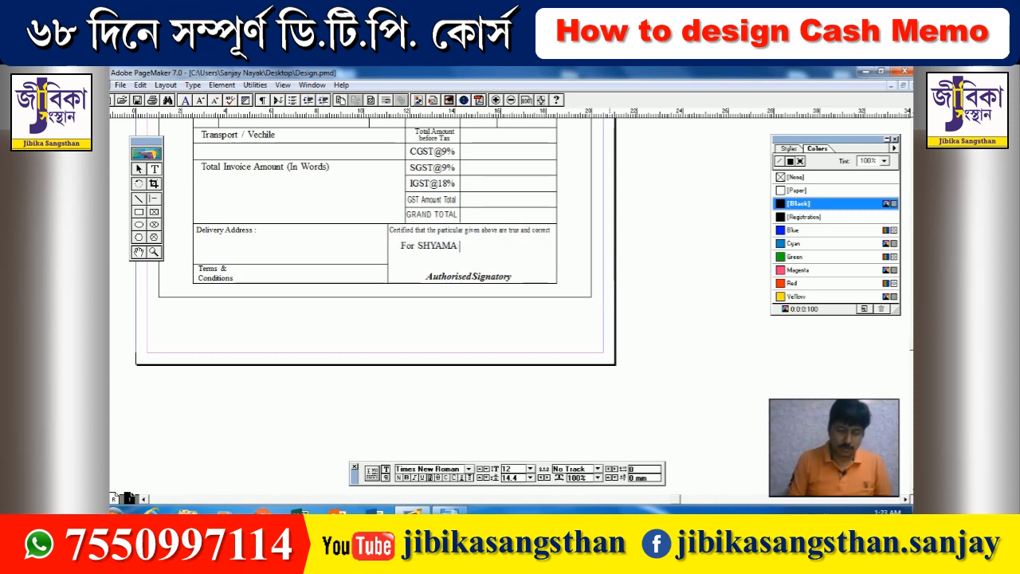
text(STEEL)
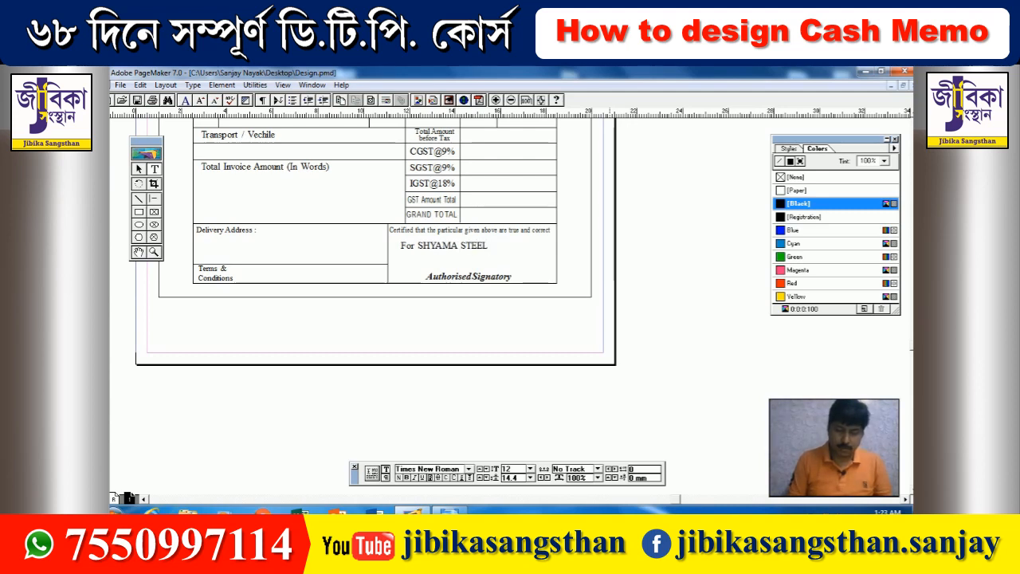
text( FEBRICATIO)
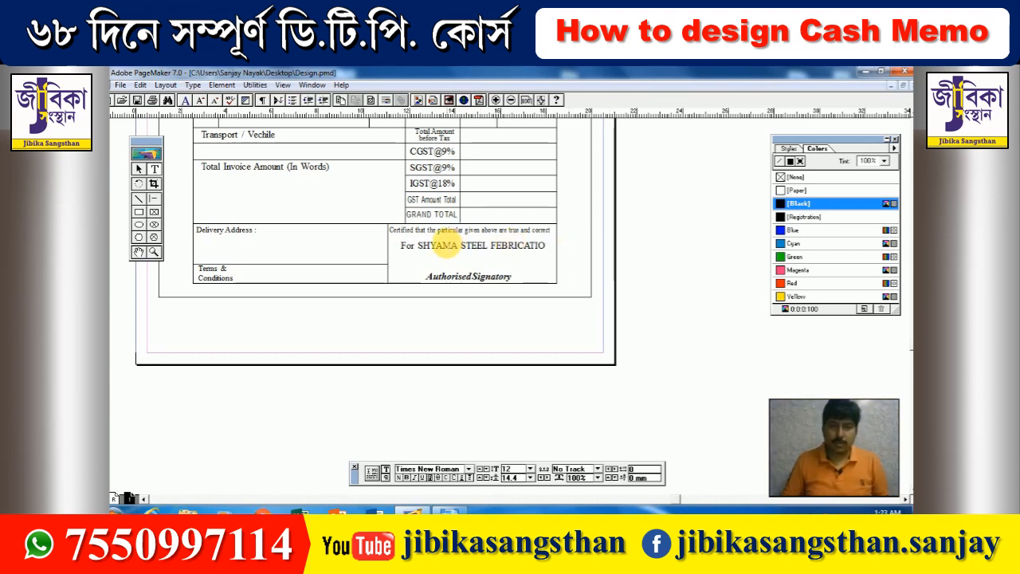
- Nudge the signatory text block up and narrow it to 64 mm wide
click(139, 169)
click(458, 254)
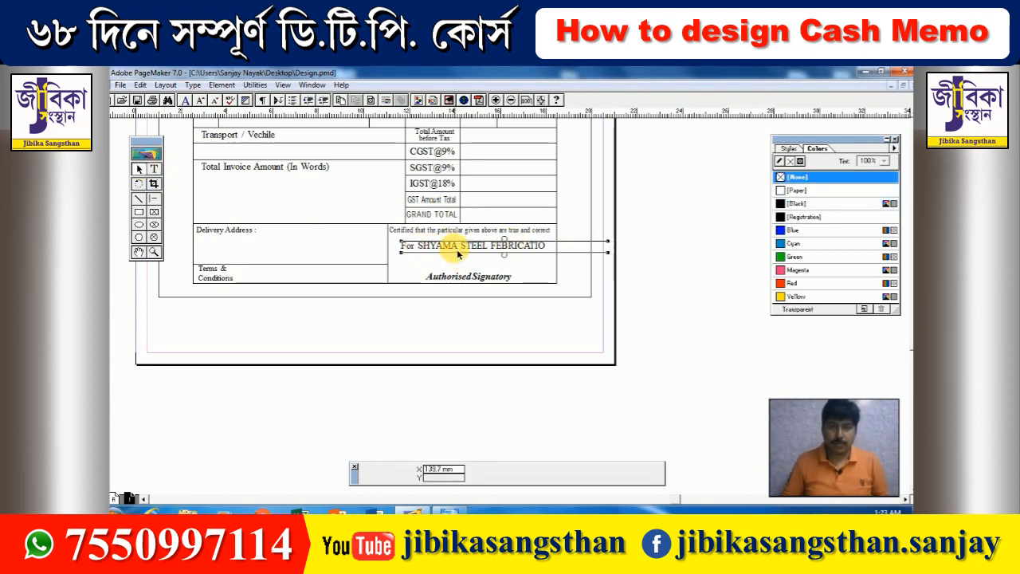
drag(457, 251, 455, 246)
drag(606, 248, 546, 248)
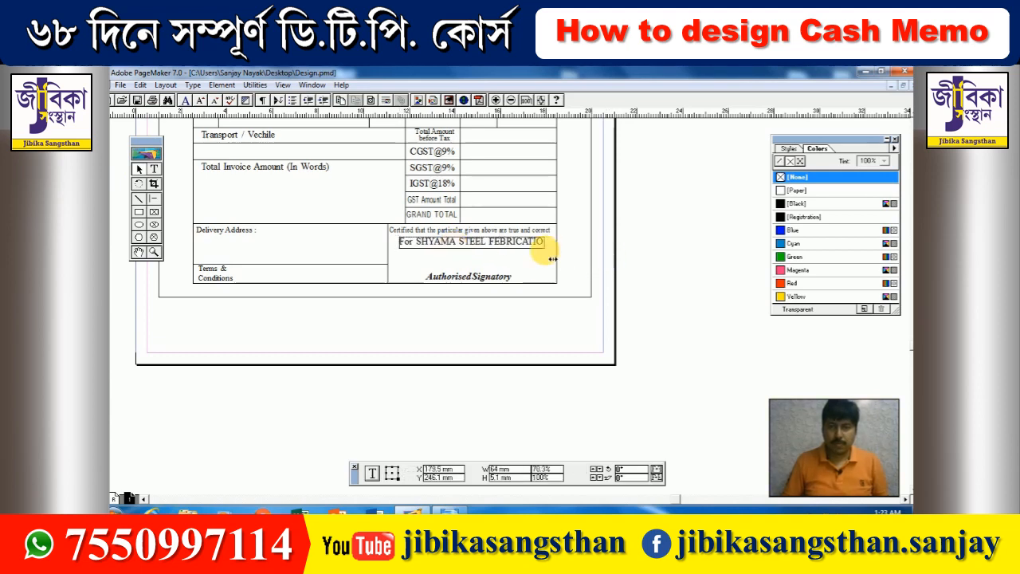
- Make 'For' italic and the company name bold, setting both to 11 pt
click(154, 168)
drag(416, 243, 388, 245)
key(ctrl+shift+i)
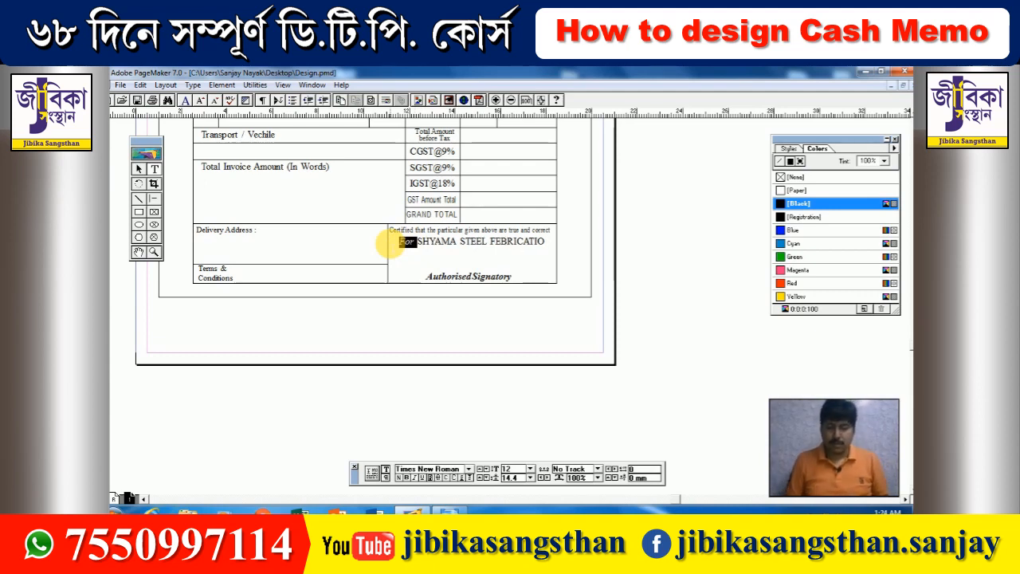
key(End)
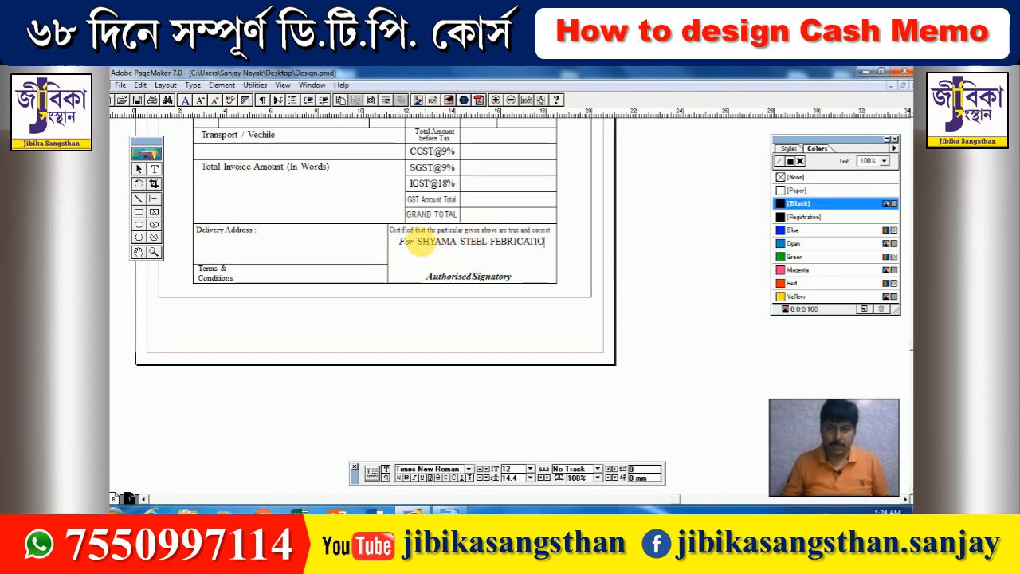
drag(418, 242, 573, 248)
key(ctrl+shift+b)
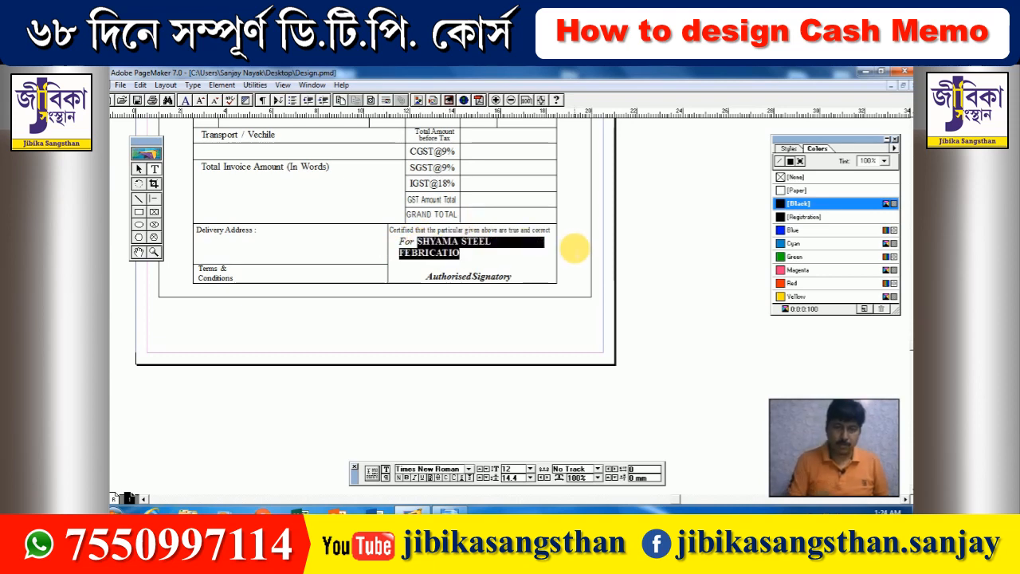
key(ctrl+shift+comma)
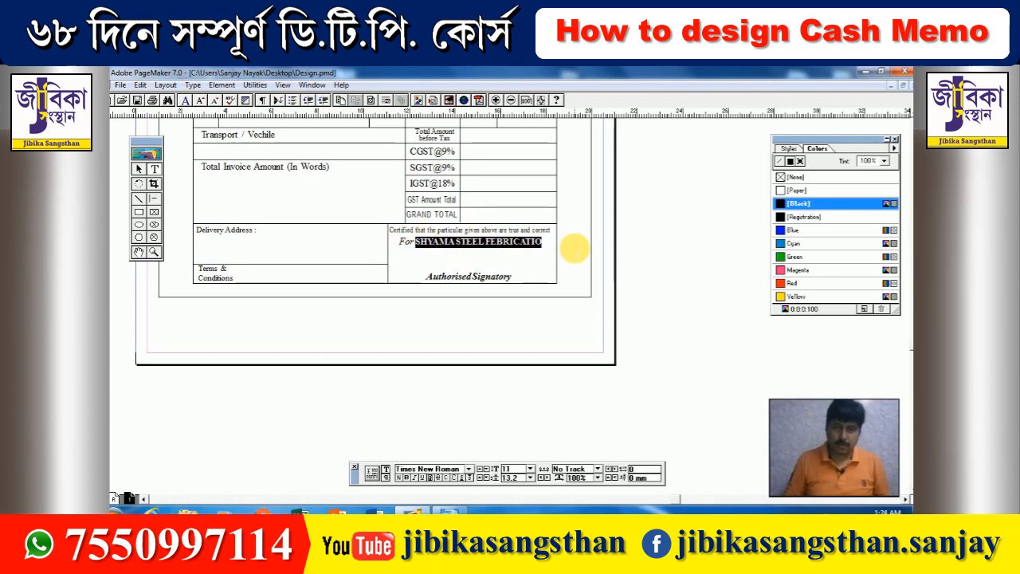
click(558, 279)
drag(414, 242, 394, 240)
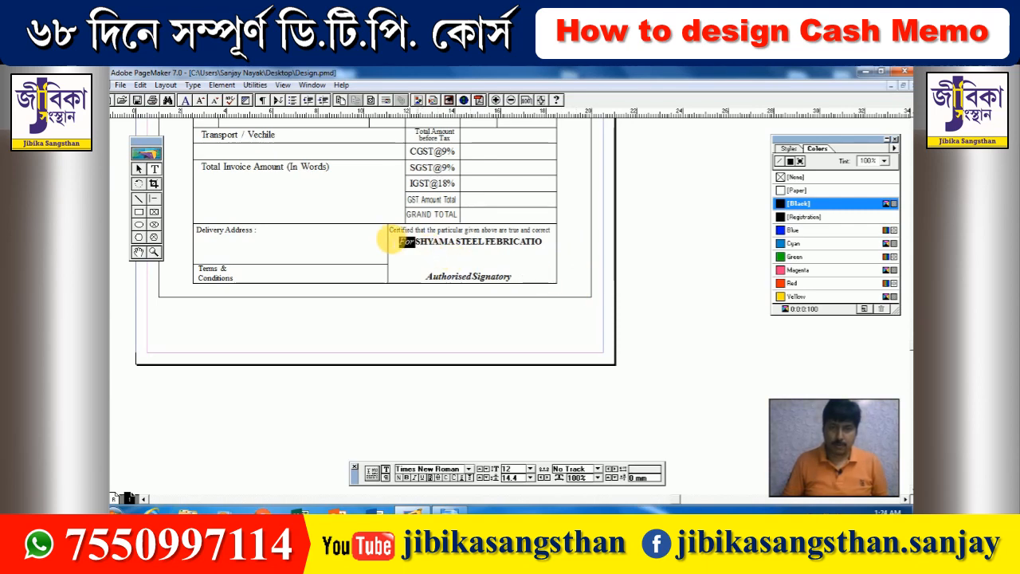
key(ctrl+shift+comma)
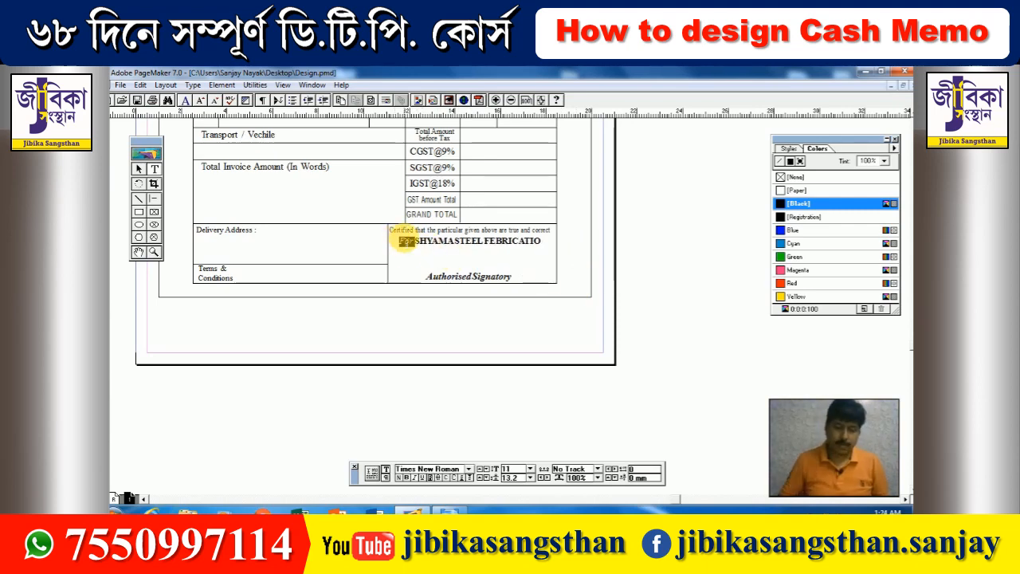
drag(409, 245, 467, 238)
drag(473, 155, 476, 259)
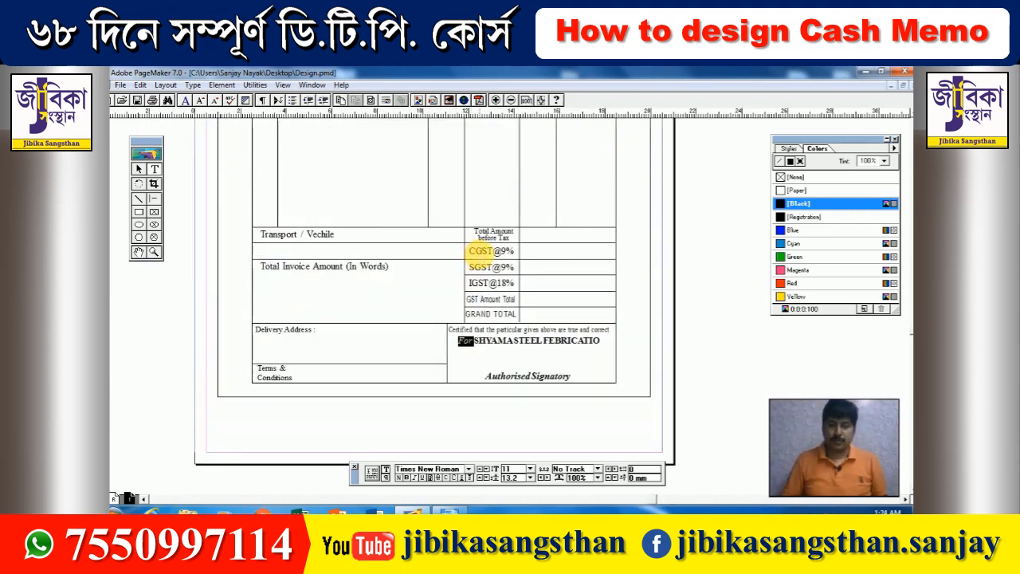
- Delete the stray text block sitting on the pasteboard beside the page
key(ctrl+5)
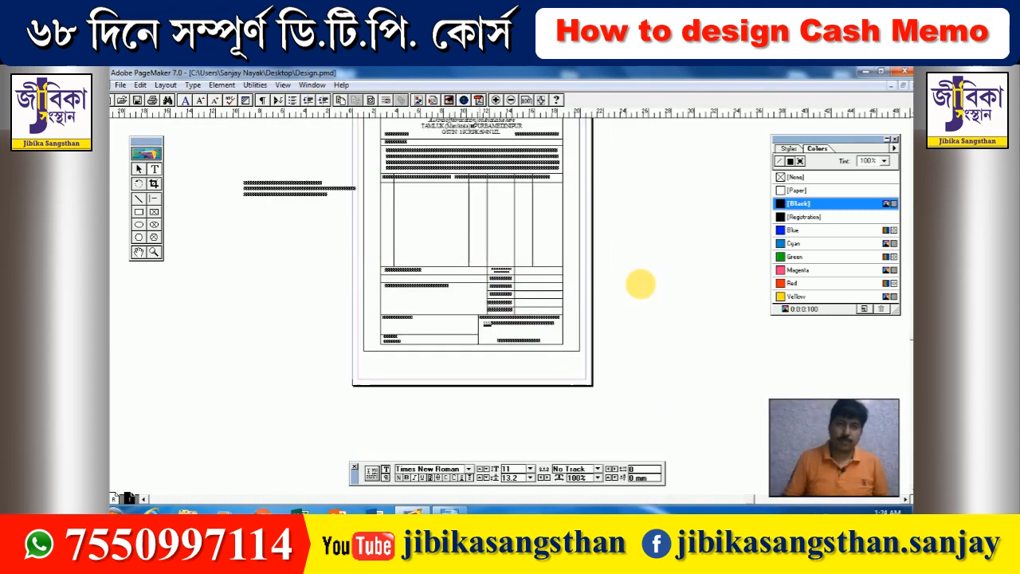
click(140, 168)
click(293, 191)
key(Delete)
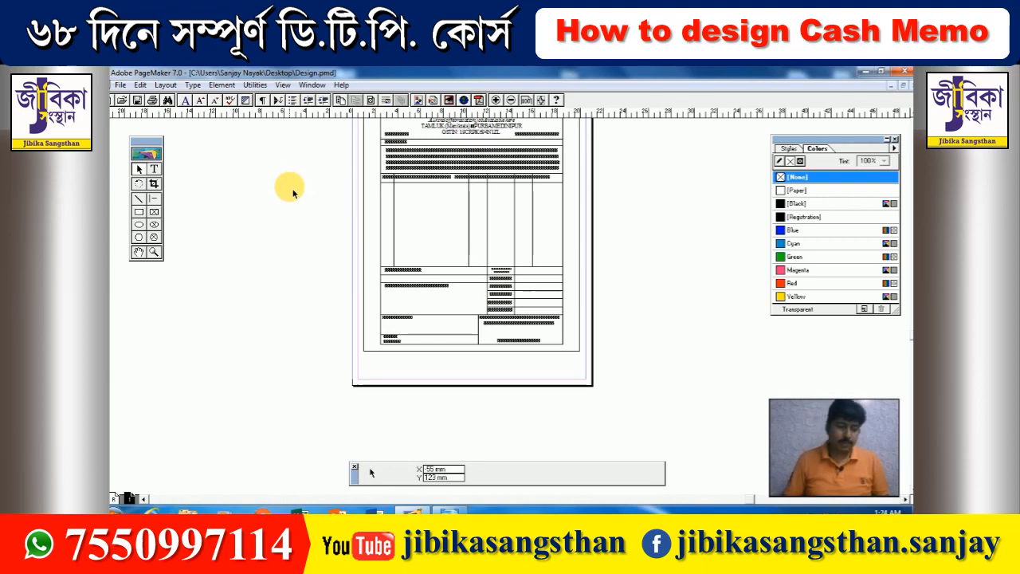
- Delete the extra line lying along the memo's top border
key(ctrl+1)
drag(446, 132, 408, 242)
click(318, 165)
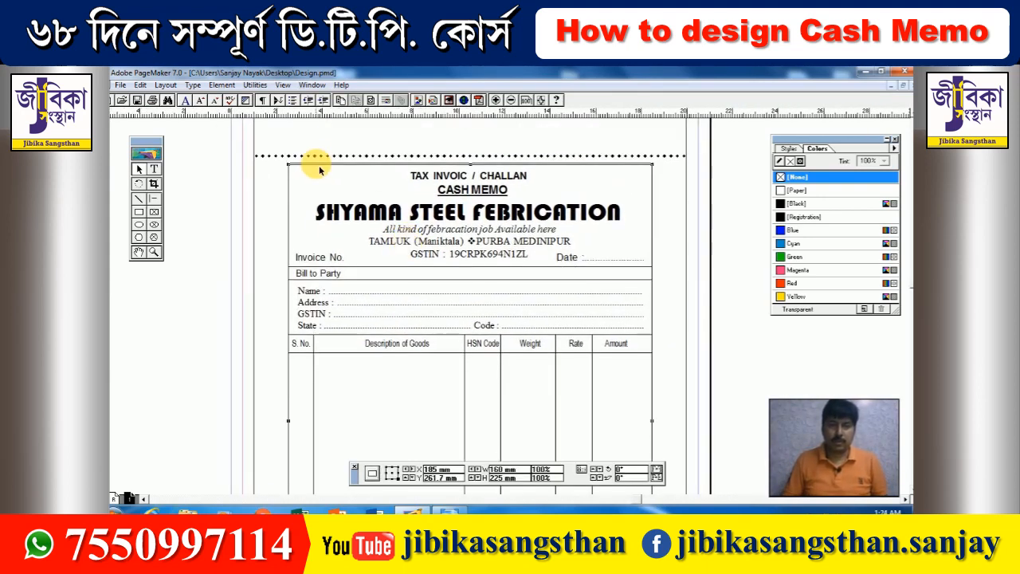
click(311, 164)
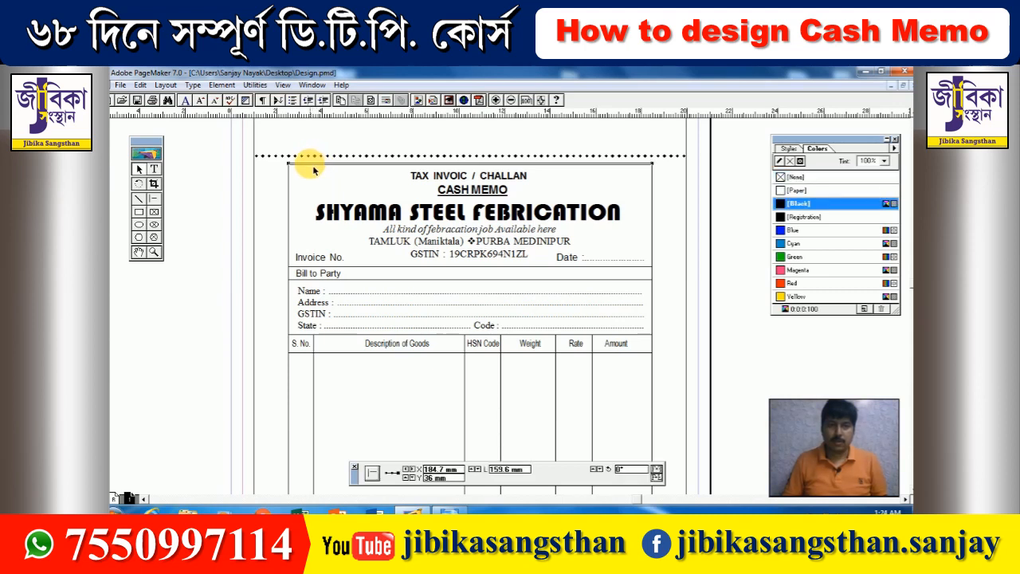
key(Delete)
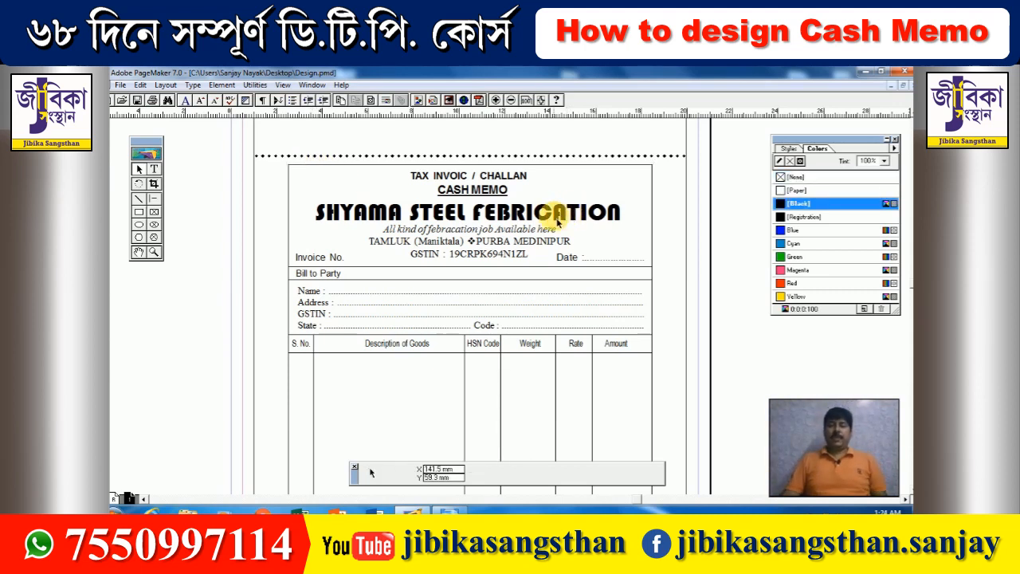
click(357, 165)
scroll(470, 247, down, 10)
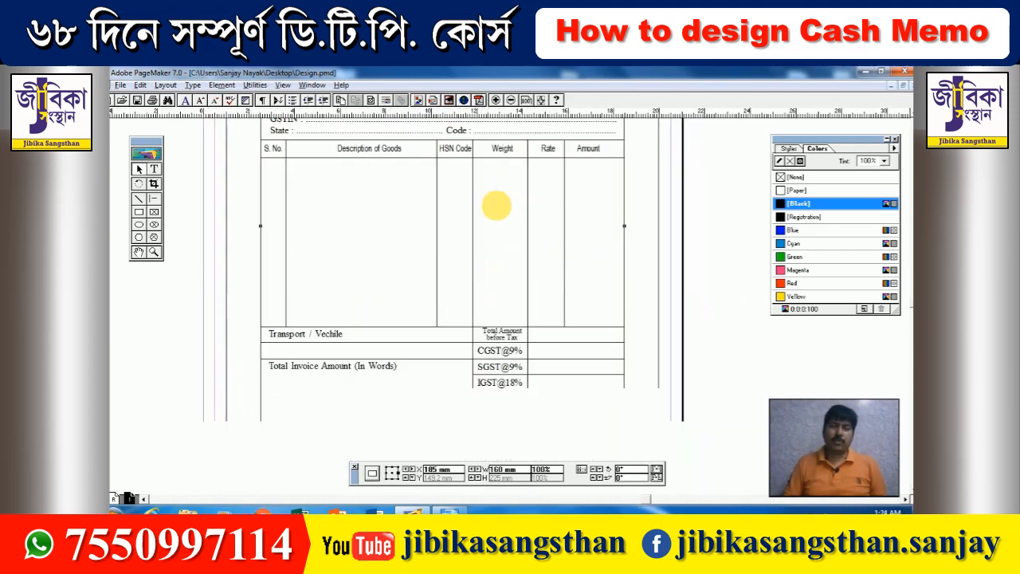
scroll(495, 239, down, 2)
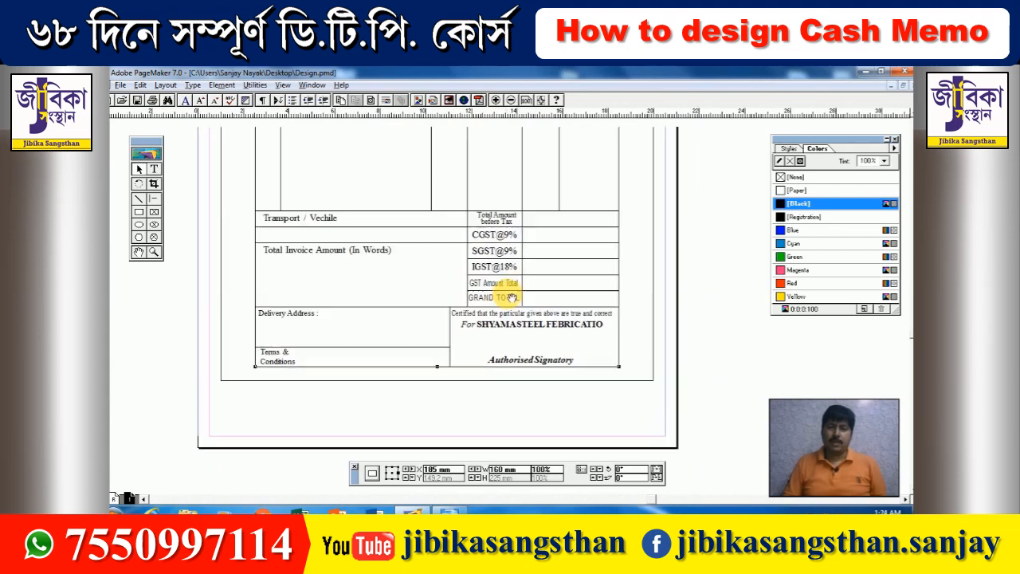
scroll(495, 303, up, 6)
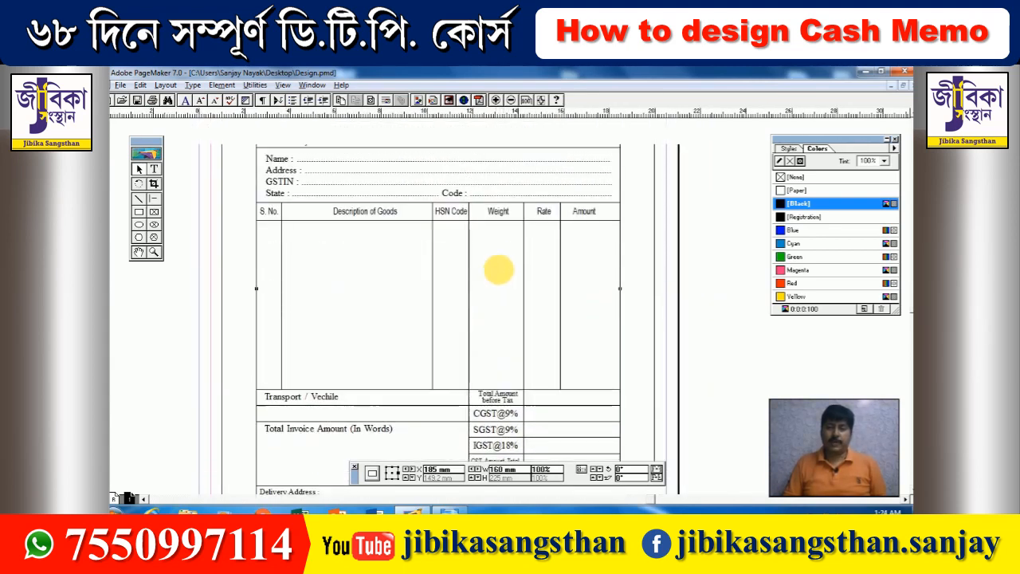
scroll(507, 313, up, 3)
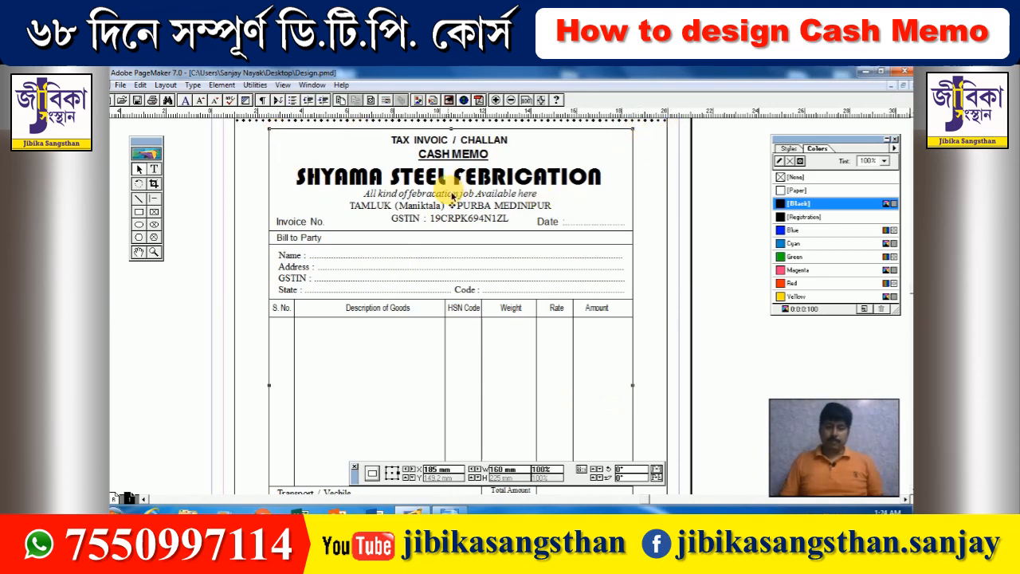
scroll(446, 200, up, 2)
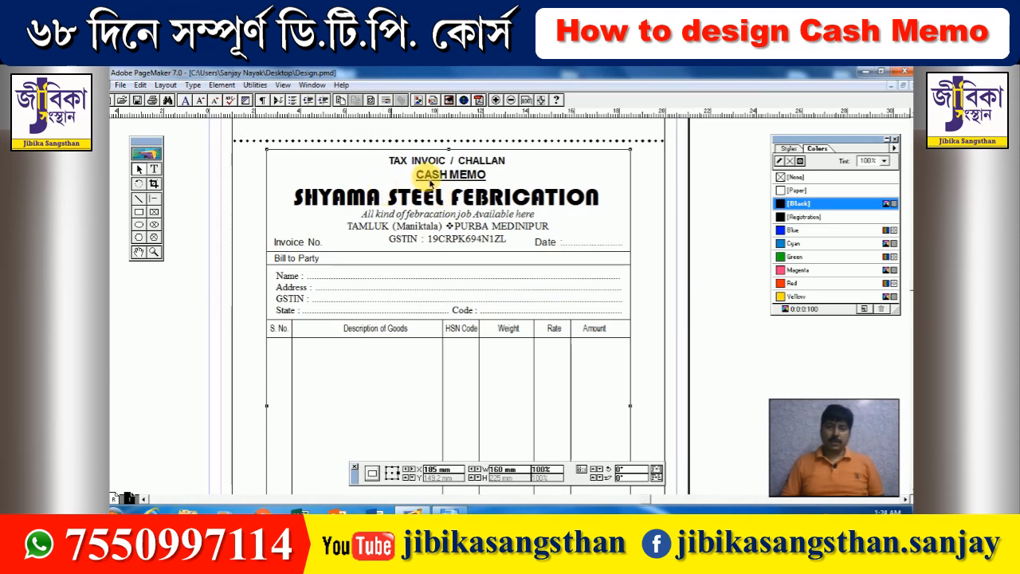
- Draw a solid black rectangle over the TAX INVOIC / CHALLAN heading
click(140, 212)
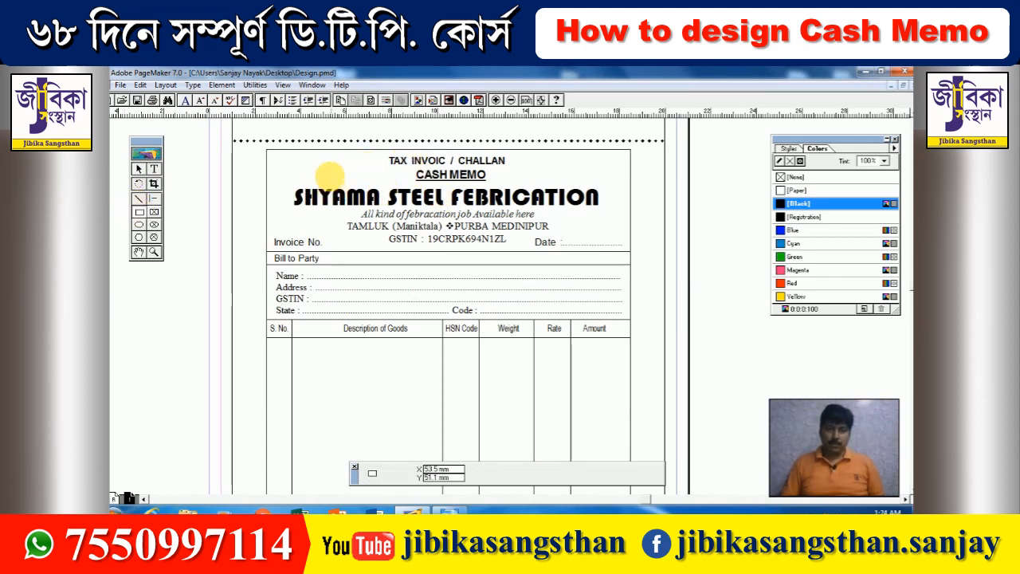
drag(384, 153, 514, 168)
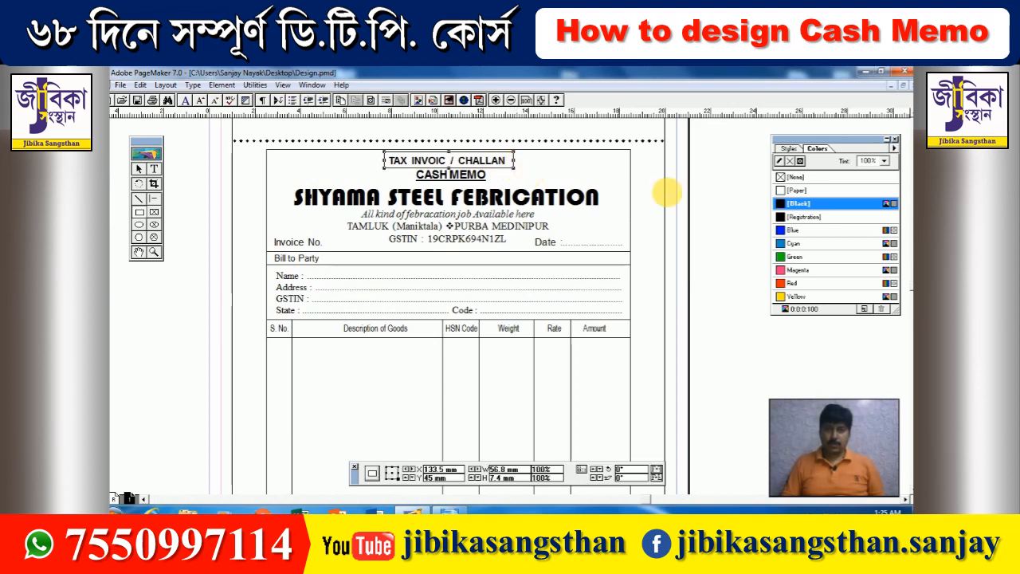
click(793, 177)
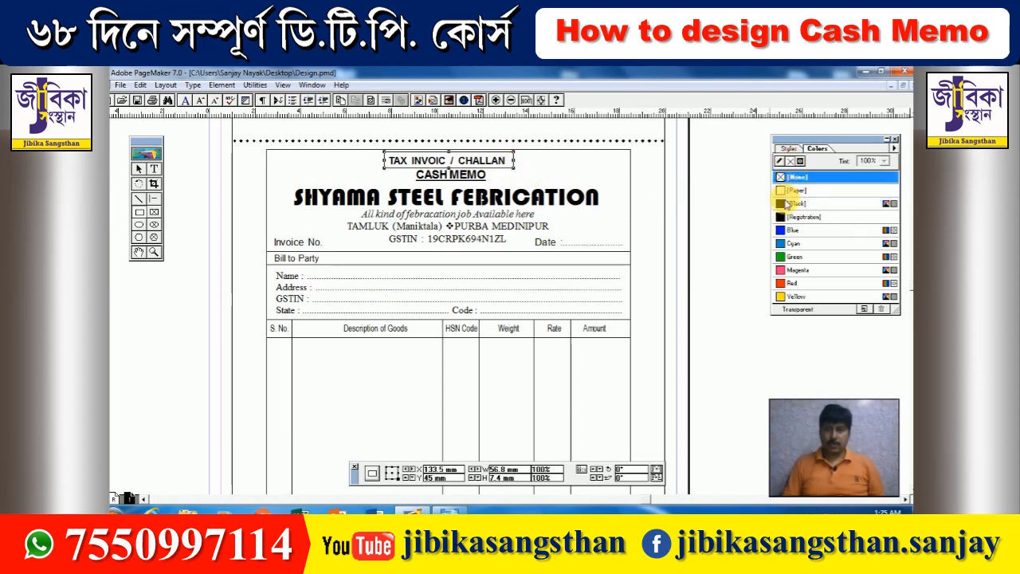
click(795, 203)
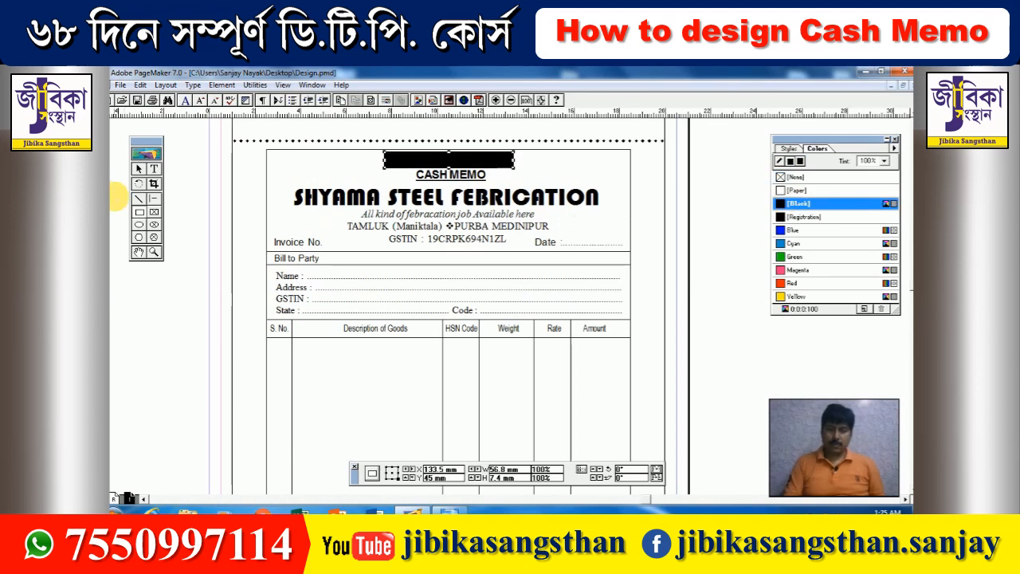
click(139, 168)
- Nudge and tighten the black box's height so it sits just above CASH MEMO
triple_click(437, 165)
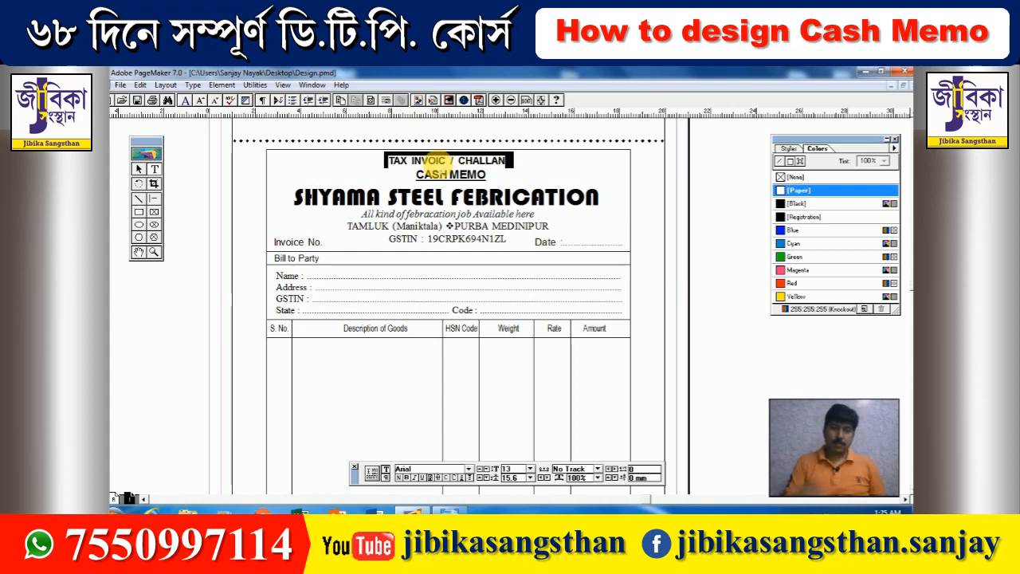
click(139, 168)
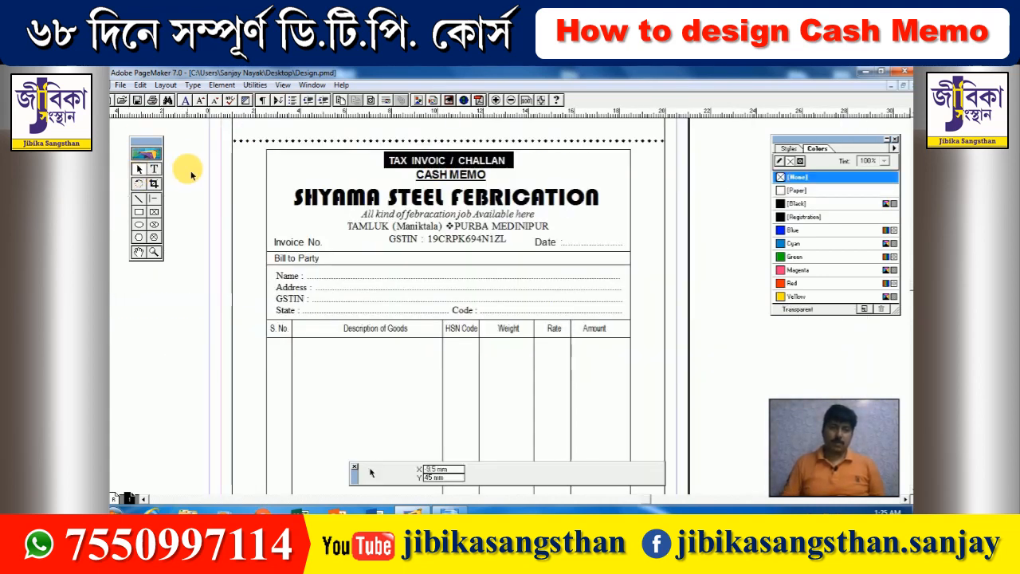
click(392, 161)
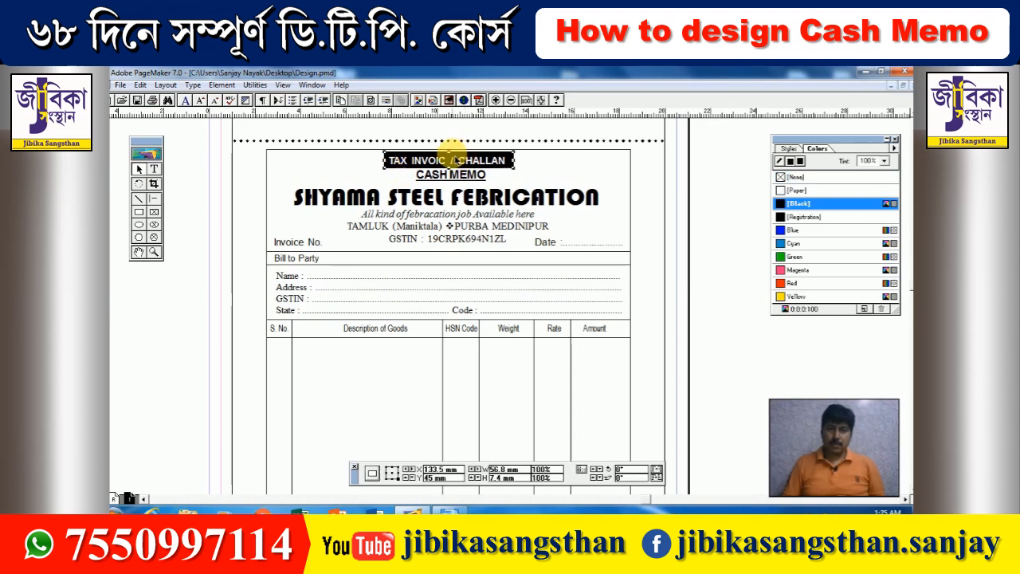
drag(453, 160, 452, 157)
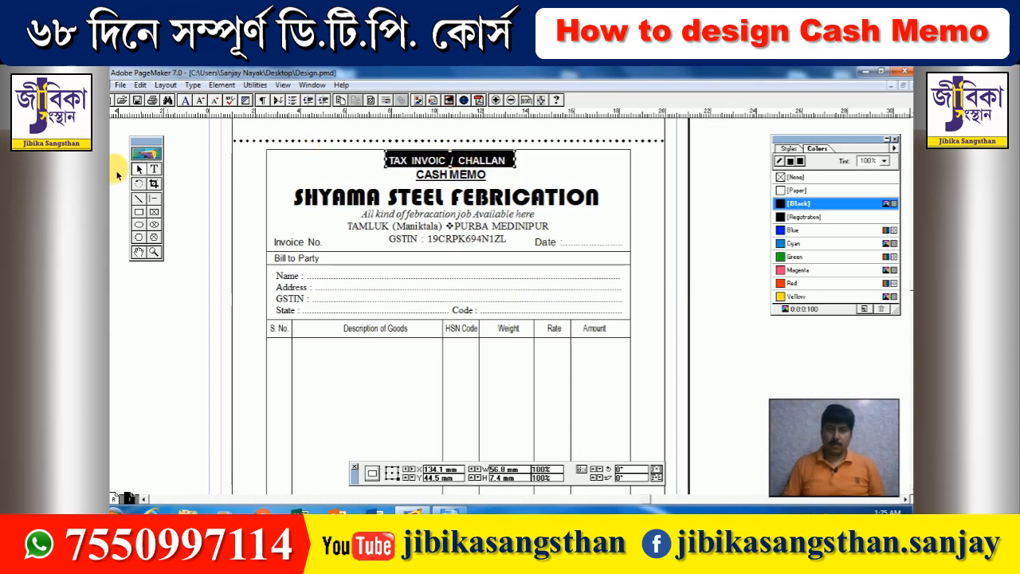
click(452, 158)
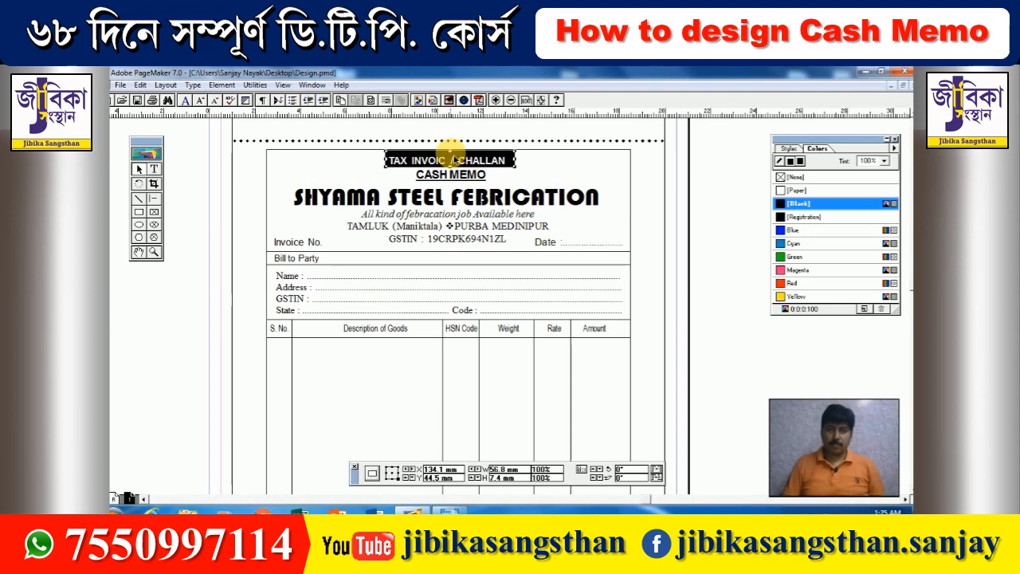
key(BackSpace)
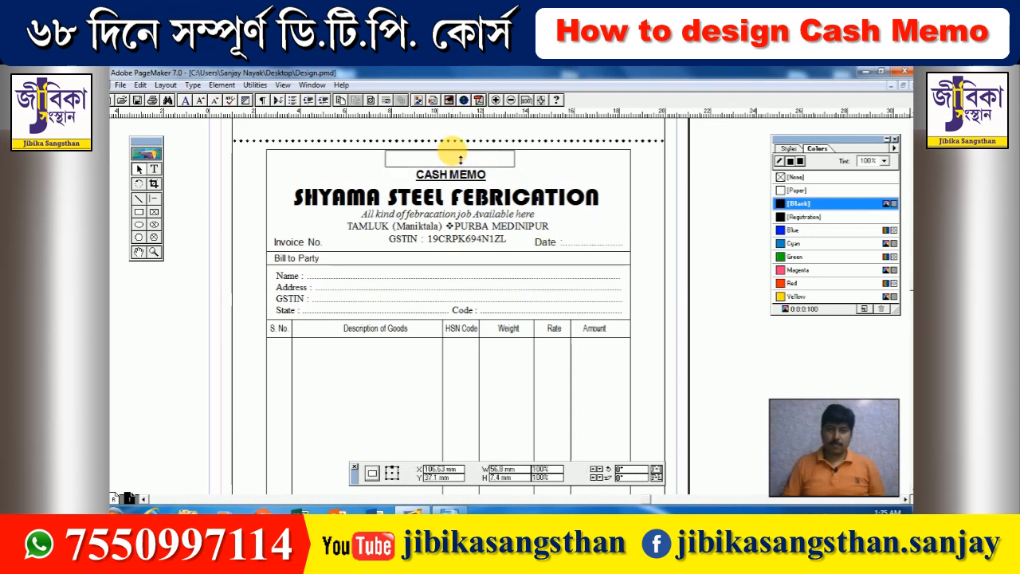
drag(459, 160, 460, 162)
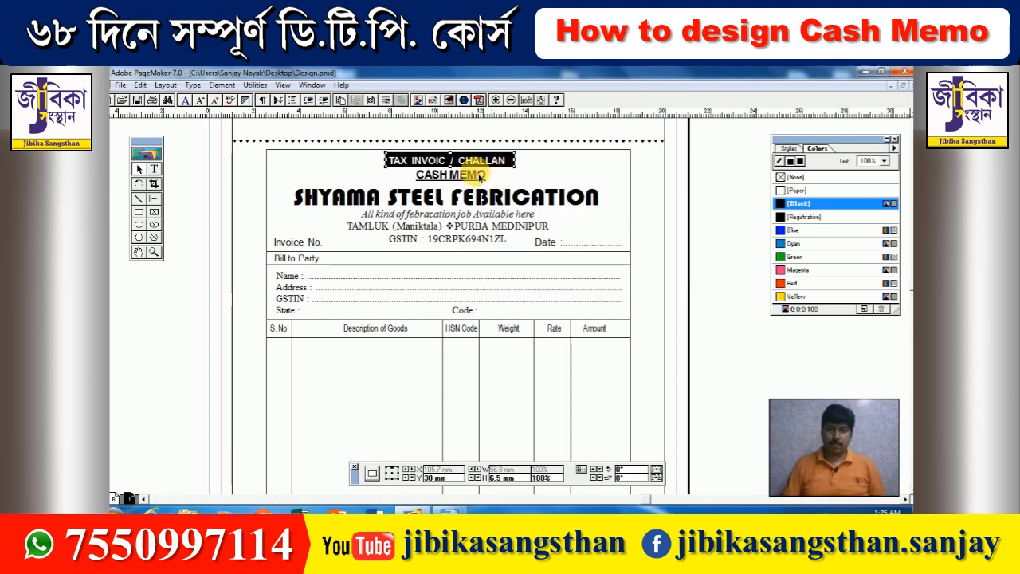
click(456, 175)
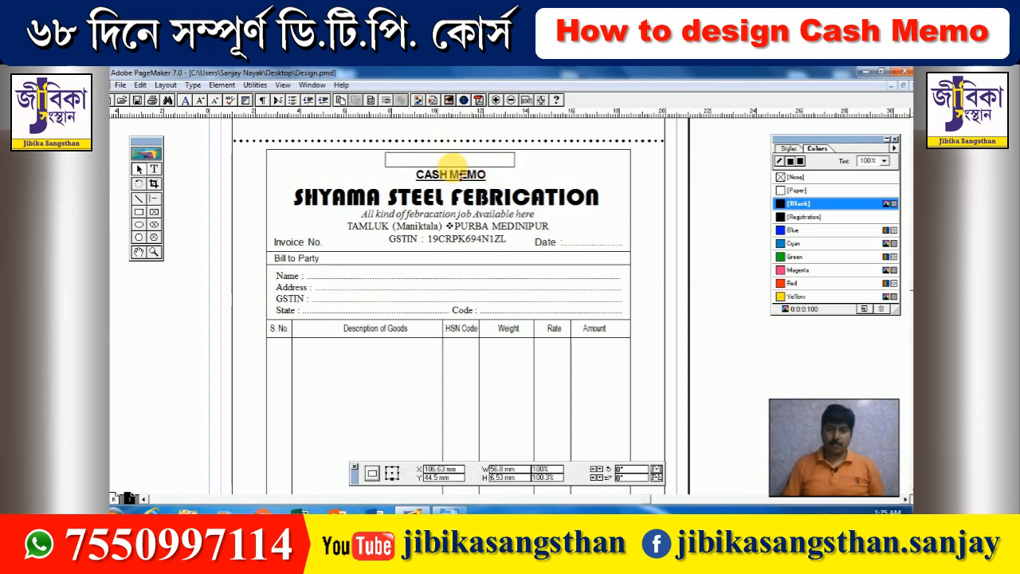
click(455, 161)
drag(451, 156, 458, 162)
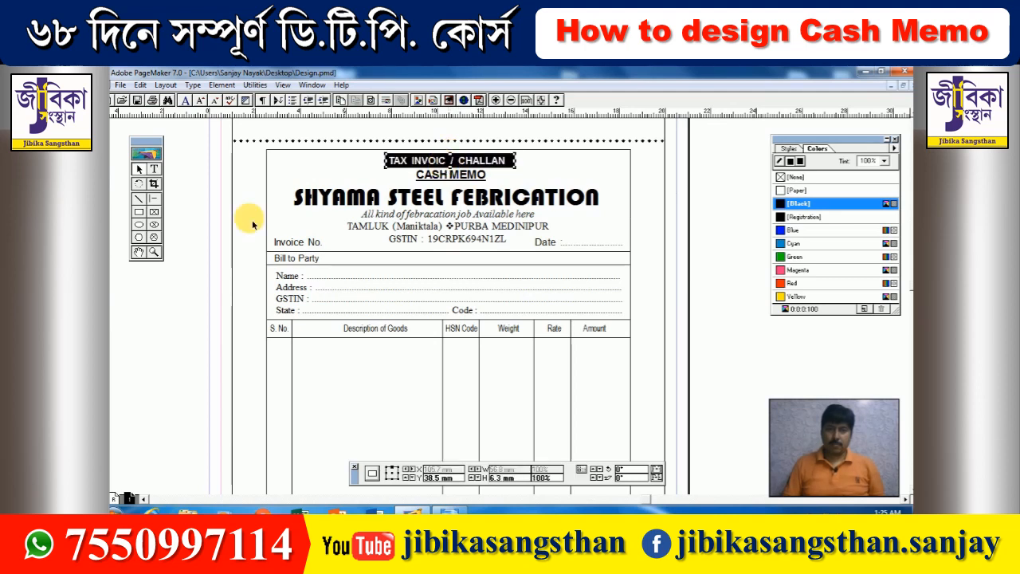
click(173, 291)
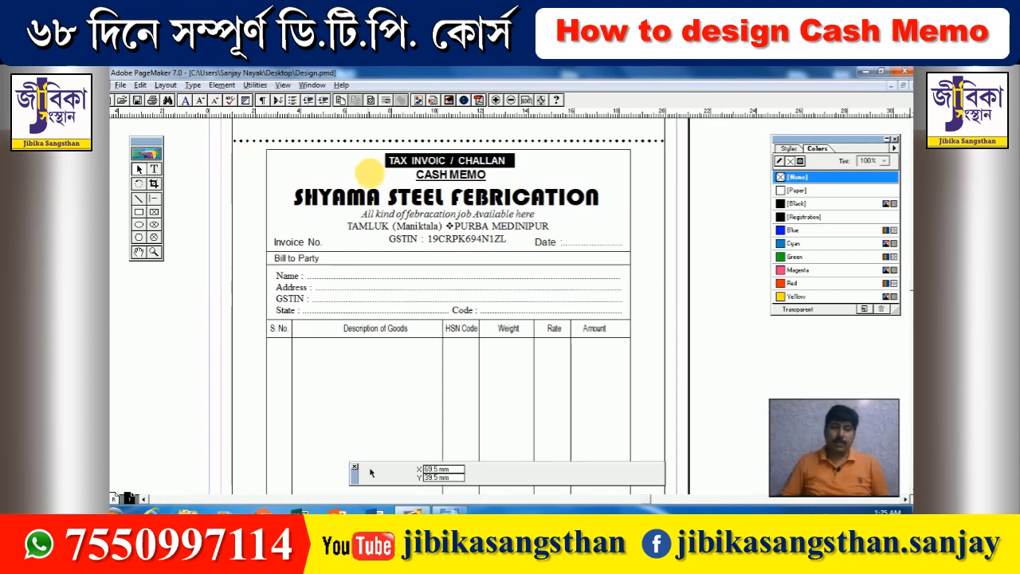
scroll(369, 215, up, 3)
click(381, 188)
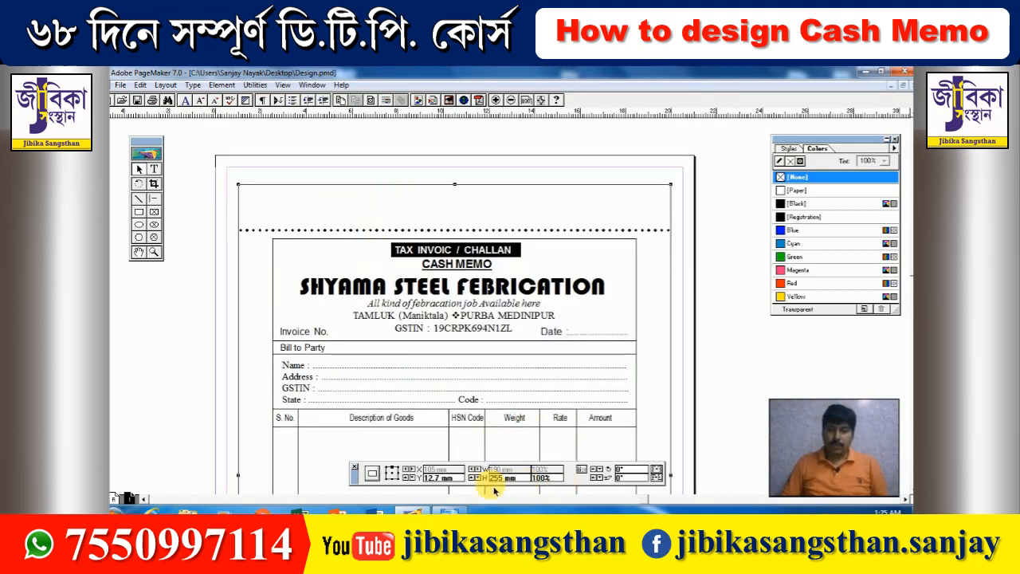
click(671, 184)
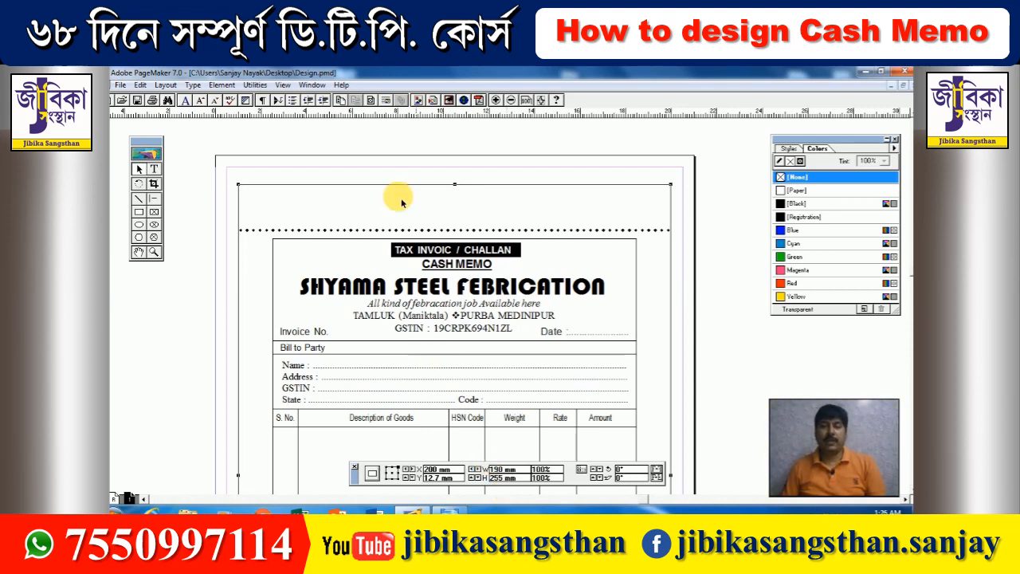
click(154, 198)
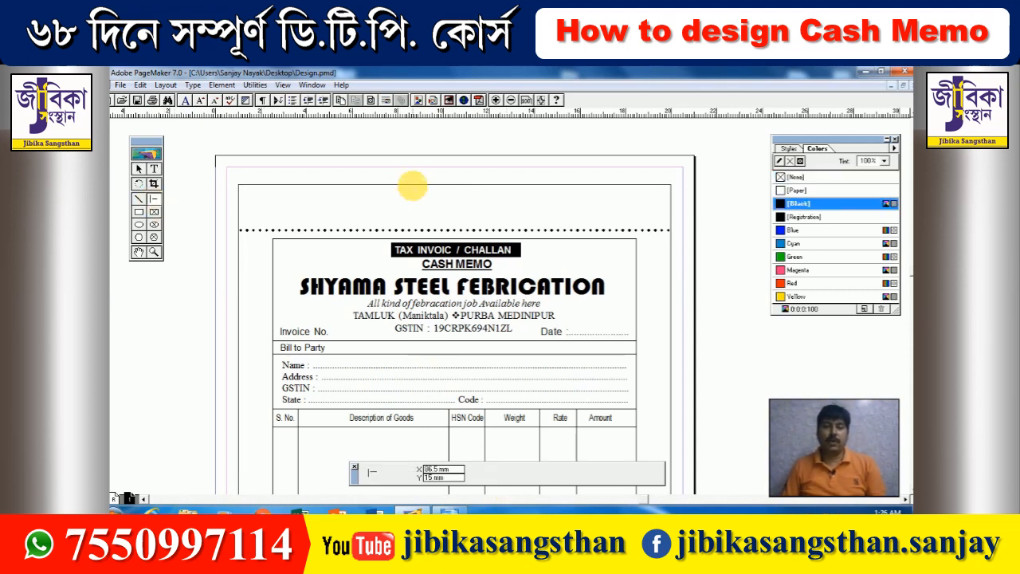
drag(413, 184, 413, 233)
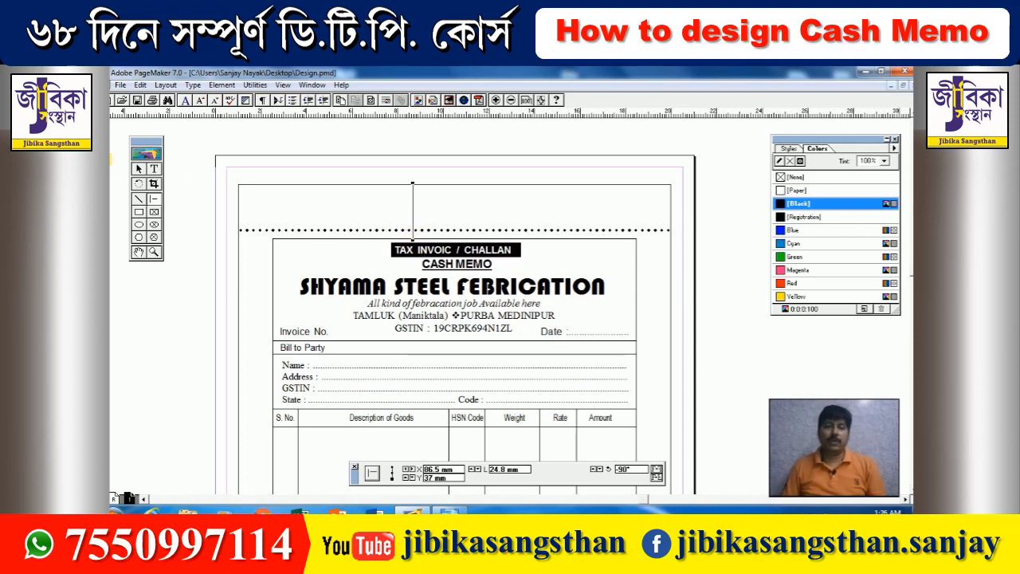
click(139, 168)
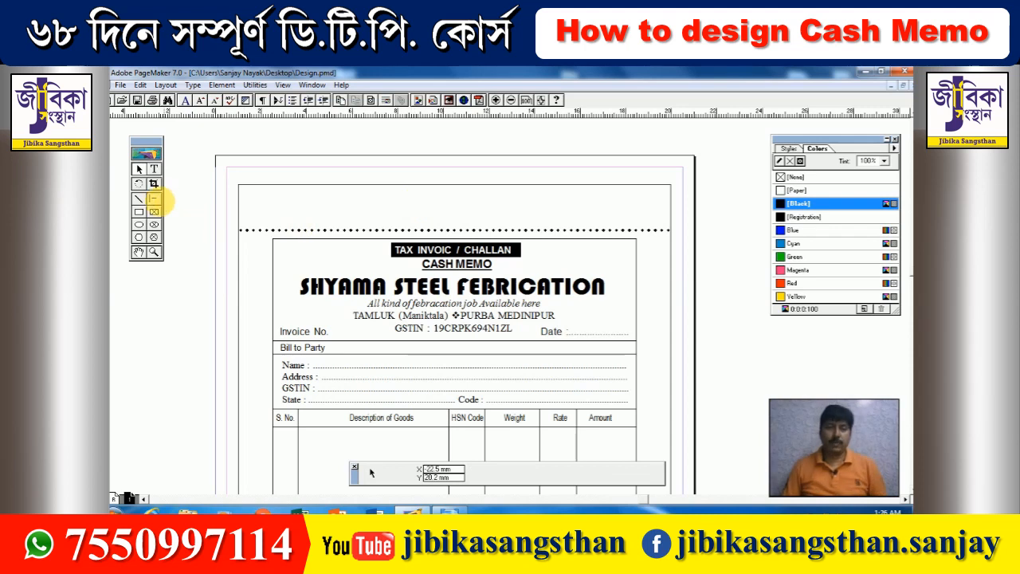
click(154, 197)
mouse_move(396, 184)
mouse_down()
mouse_move(397, 245)
mouse_move(404, 230)
mouse_up()
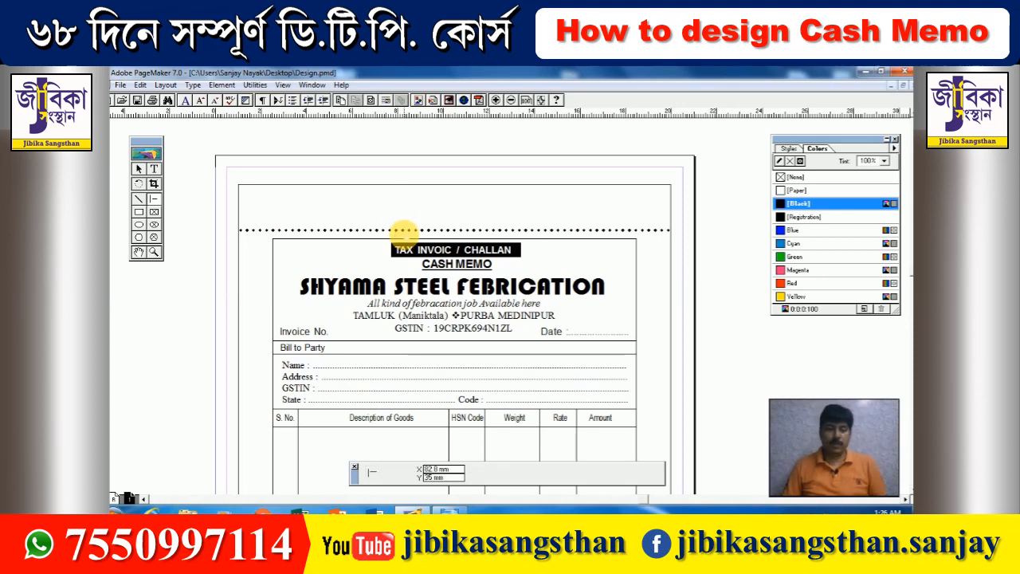
scroll(404, 231, down, 3)
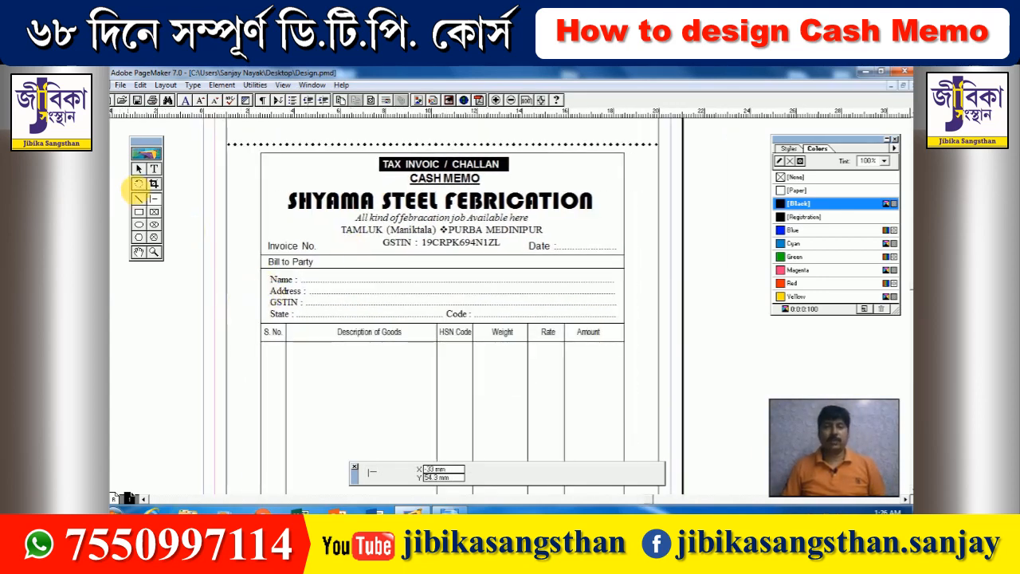
click(138, 169)
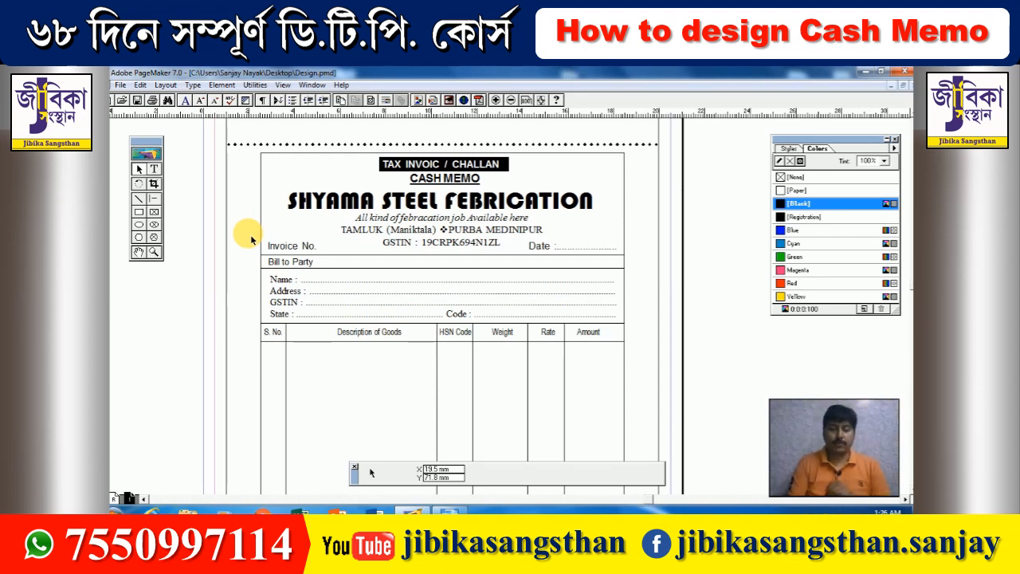
- Set the SHYAMA STEEL FEBRICATION title to Berlin Sans FB Demi at 26 pt
click(154, 169)
triple_click(329, 206)
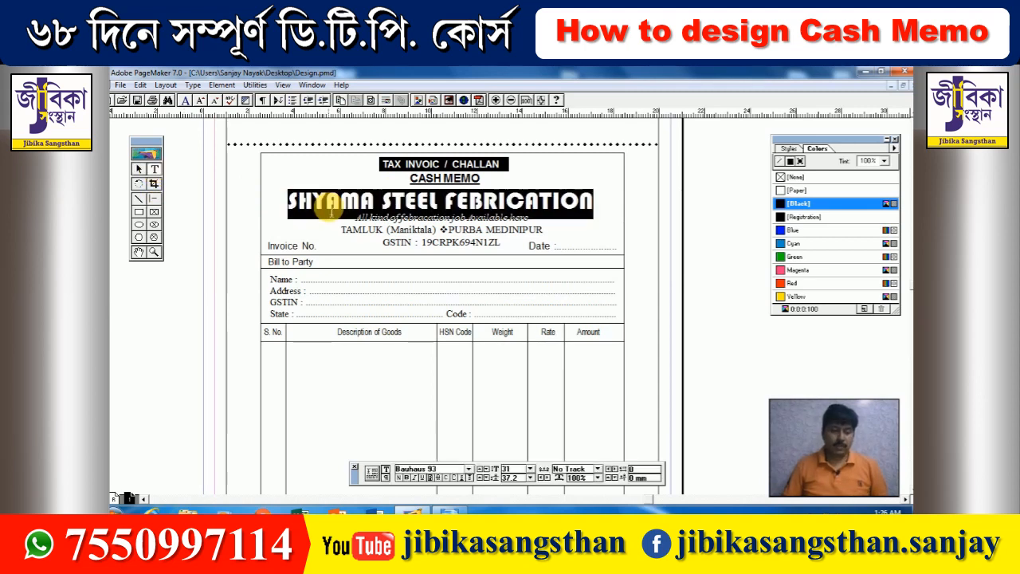
click(469, 468)
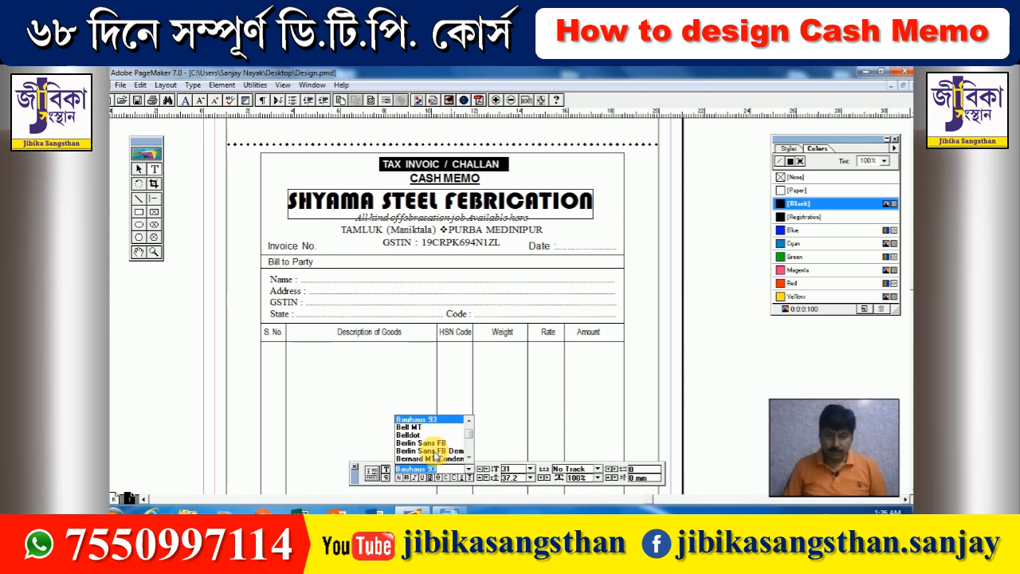
click(436, 451)
key(ctrl+shift+comma)
key(ctrl+shift+comma)
key(ctrl+shift+comma)
key(ctrl+shift+comma)
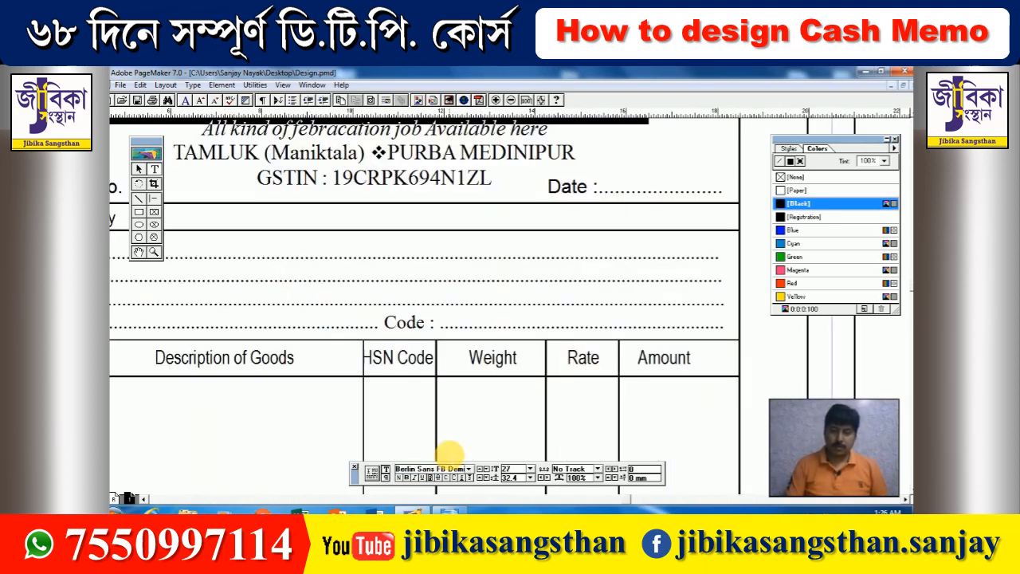
key(ctrl+shift+comma)
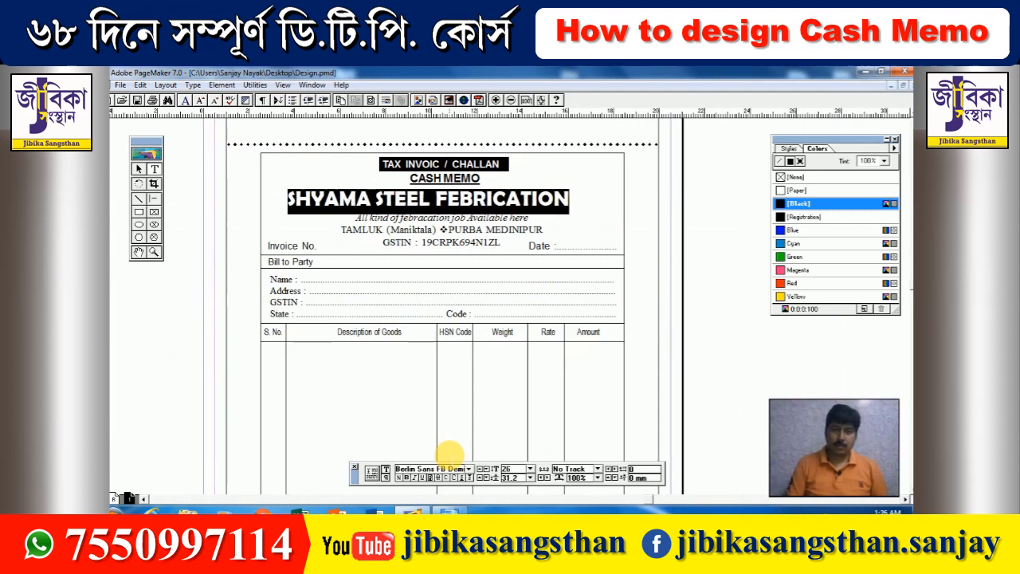
- Narrow and centre the company name block, and move the tagline up slightly
click(139, 168)
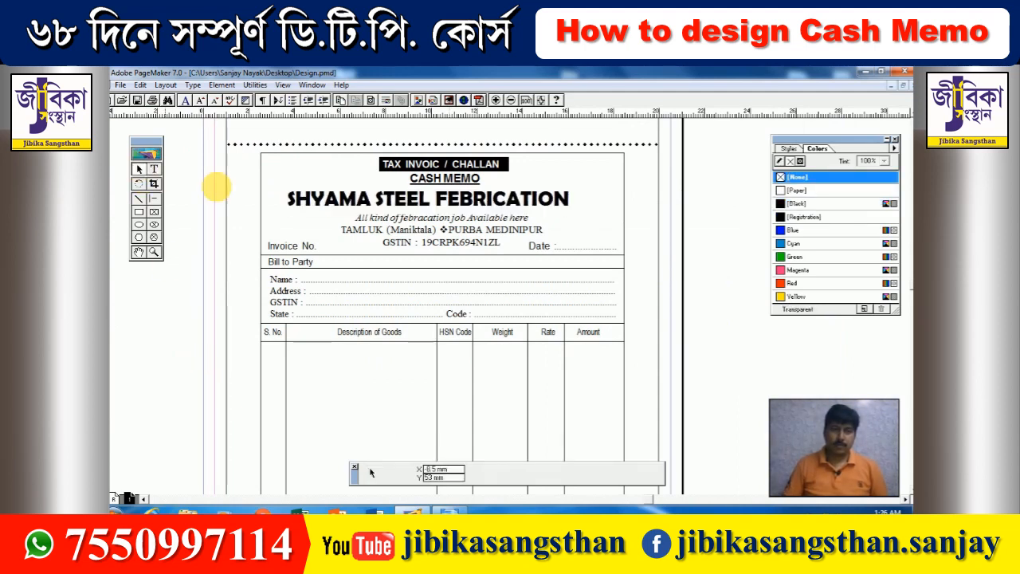
click(336, 204)
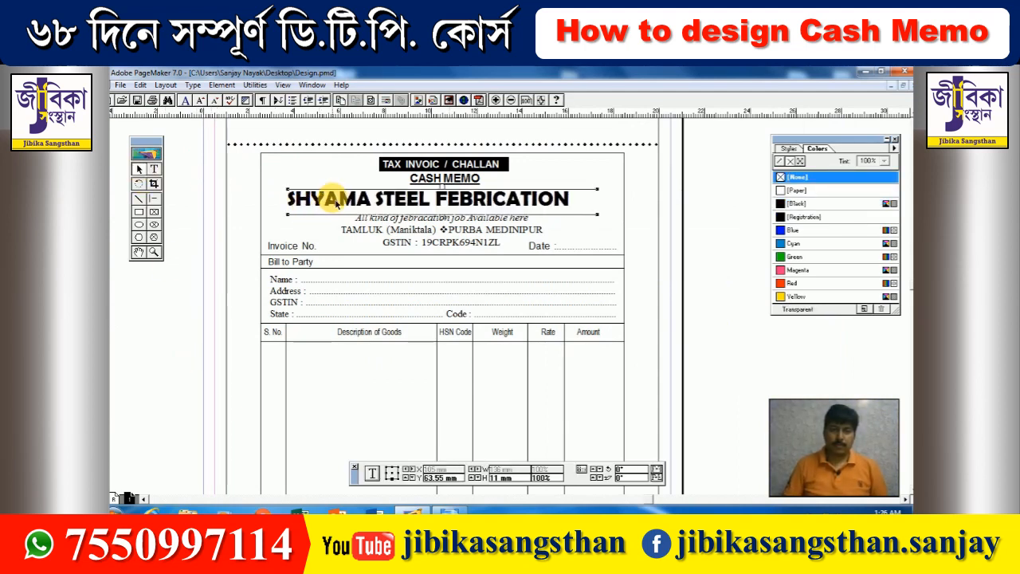
drag(598, 215, 580, 216)
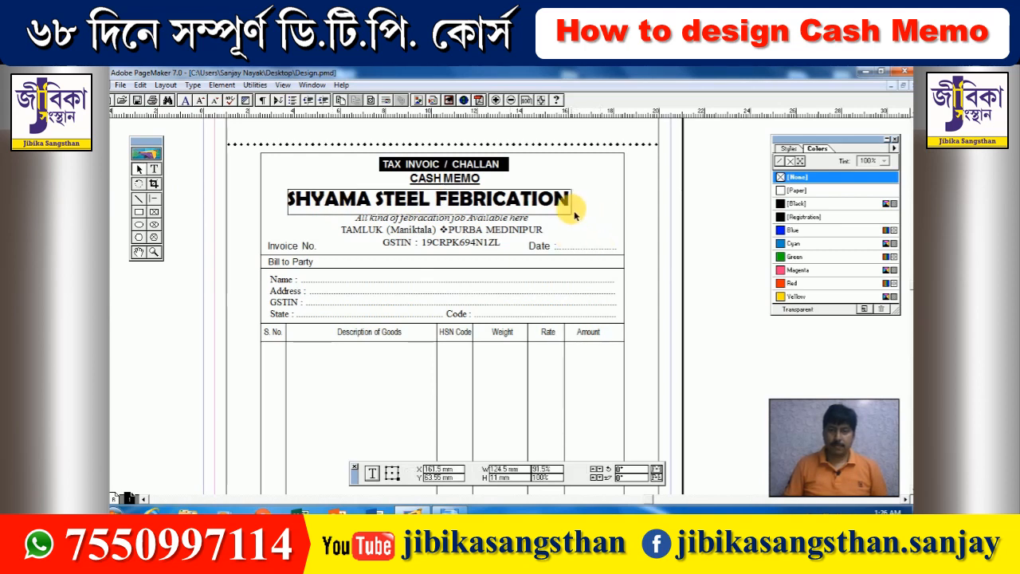
key(Right)
key(Right)
key(Right)
key(Right)
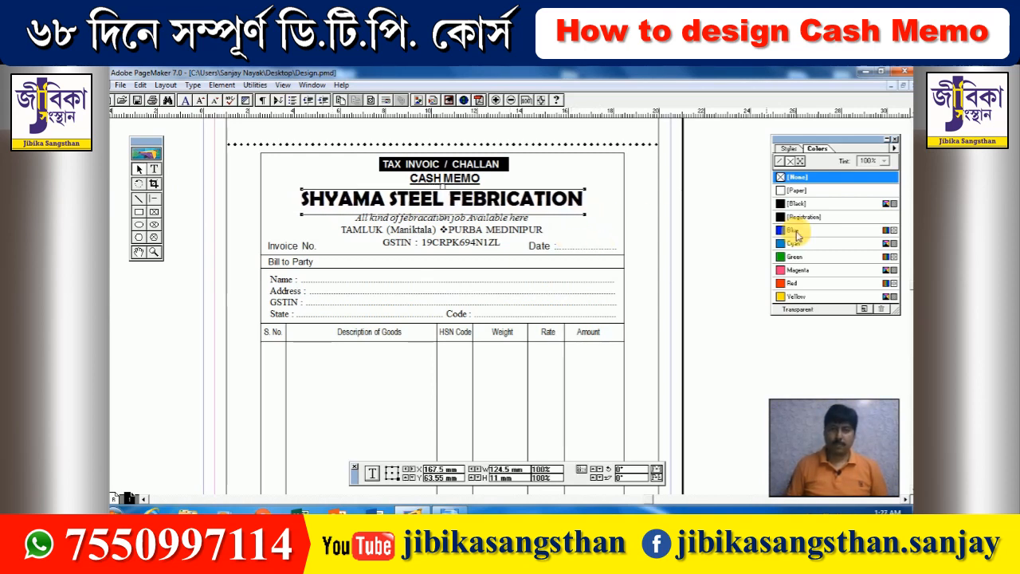
key(Left)
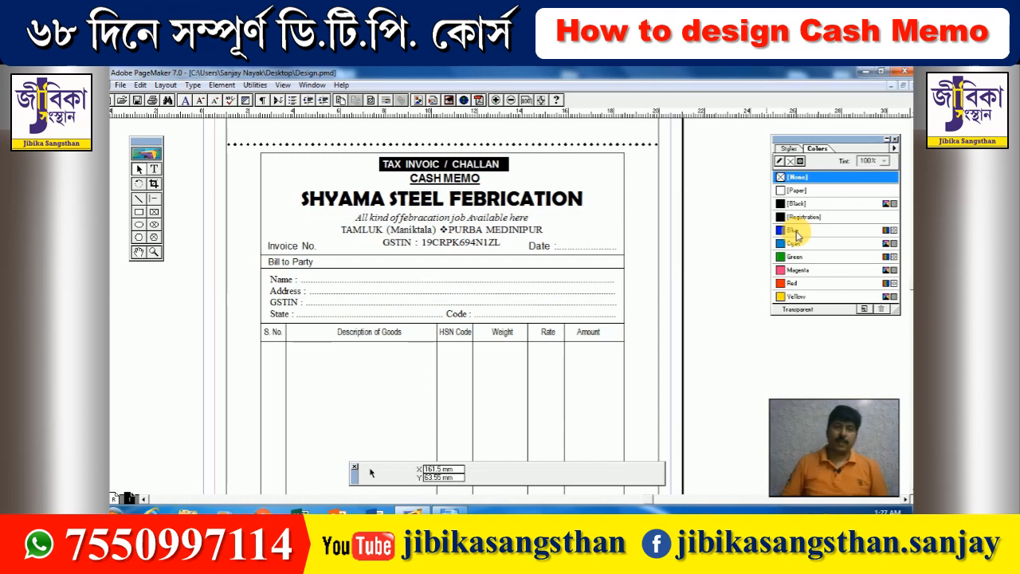
scroll(511, 209, down, 1)
click(484, 212)
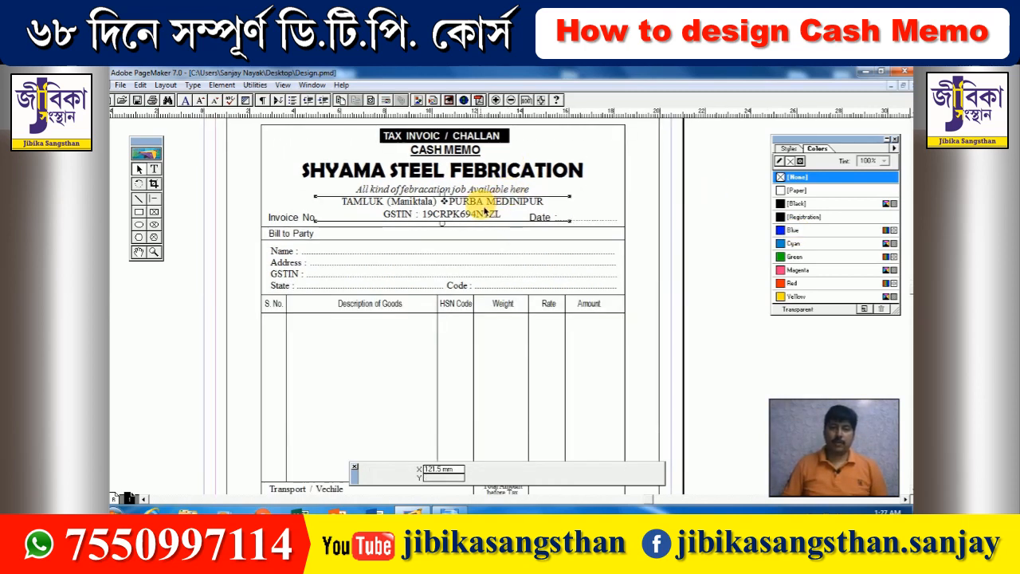
drag(482, 192, 471, 189)
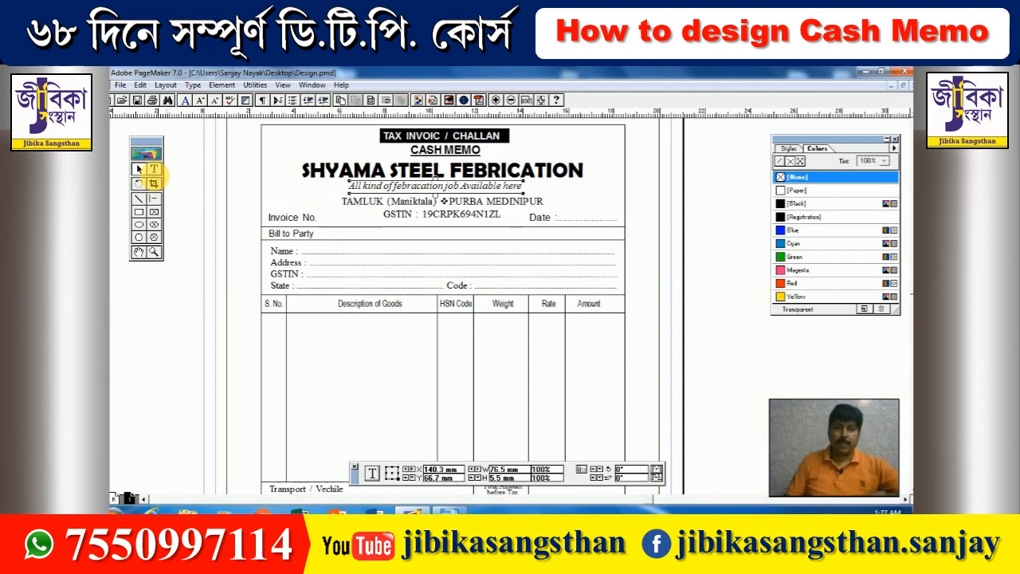
- Make the tagline 'All kind of febracation job Available here' bold
click(156, 170)
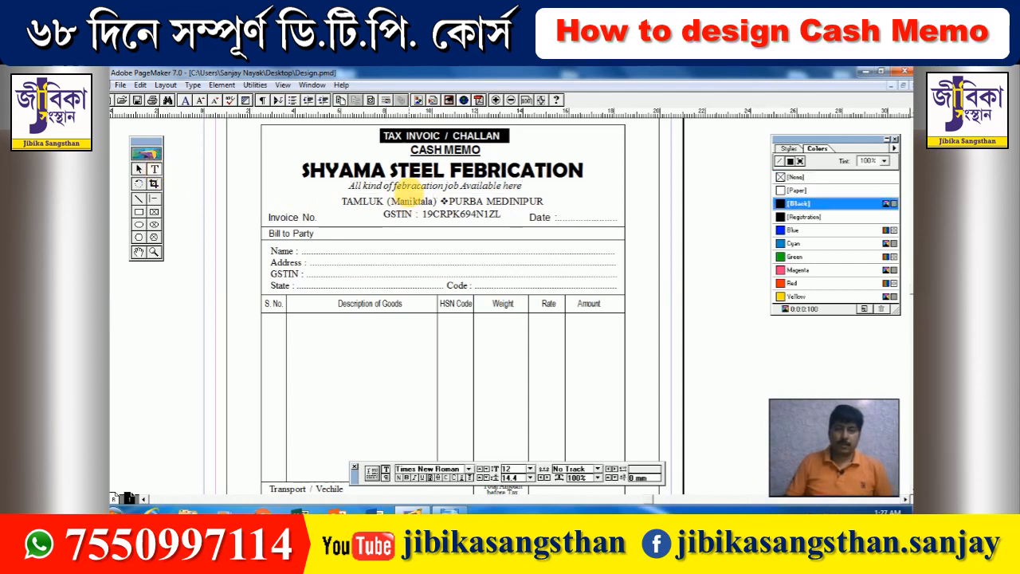
triple_click(406, 190)
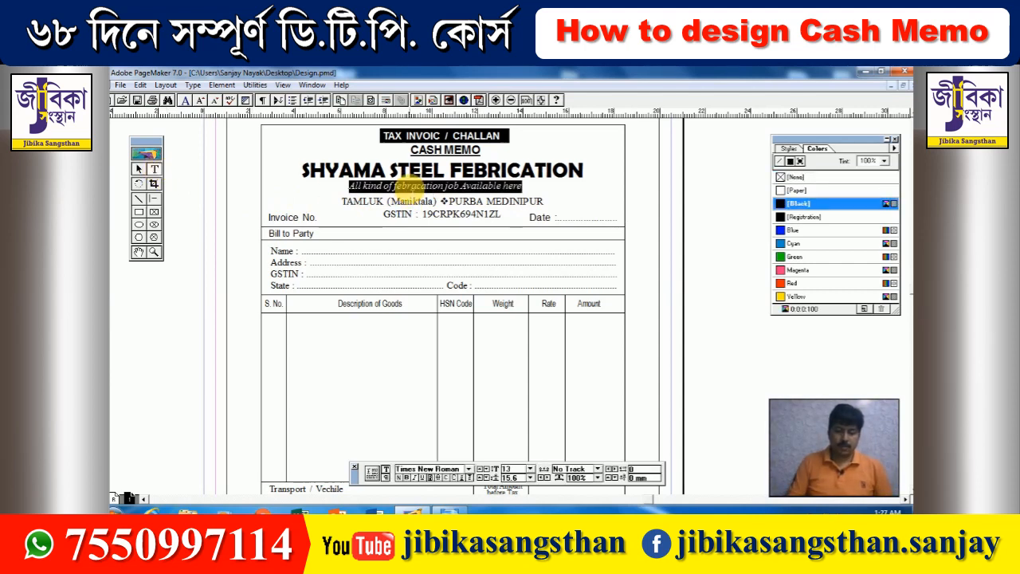
key(ctrl+shift+b)
click(139, 169)
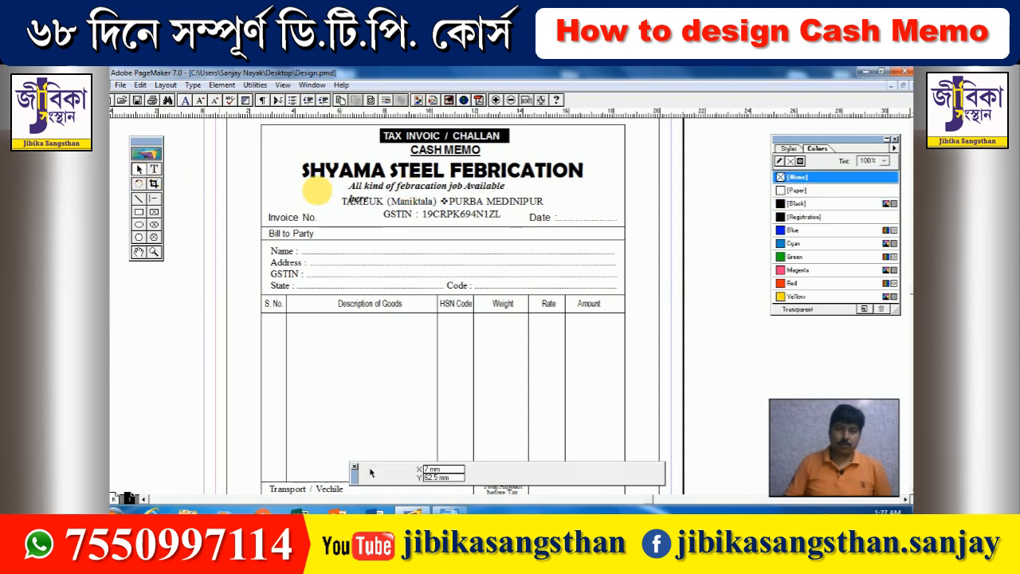